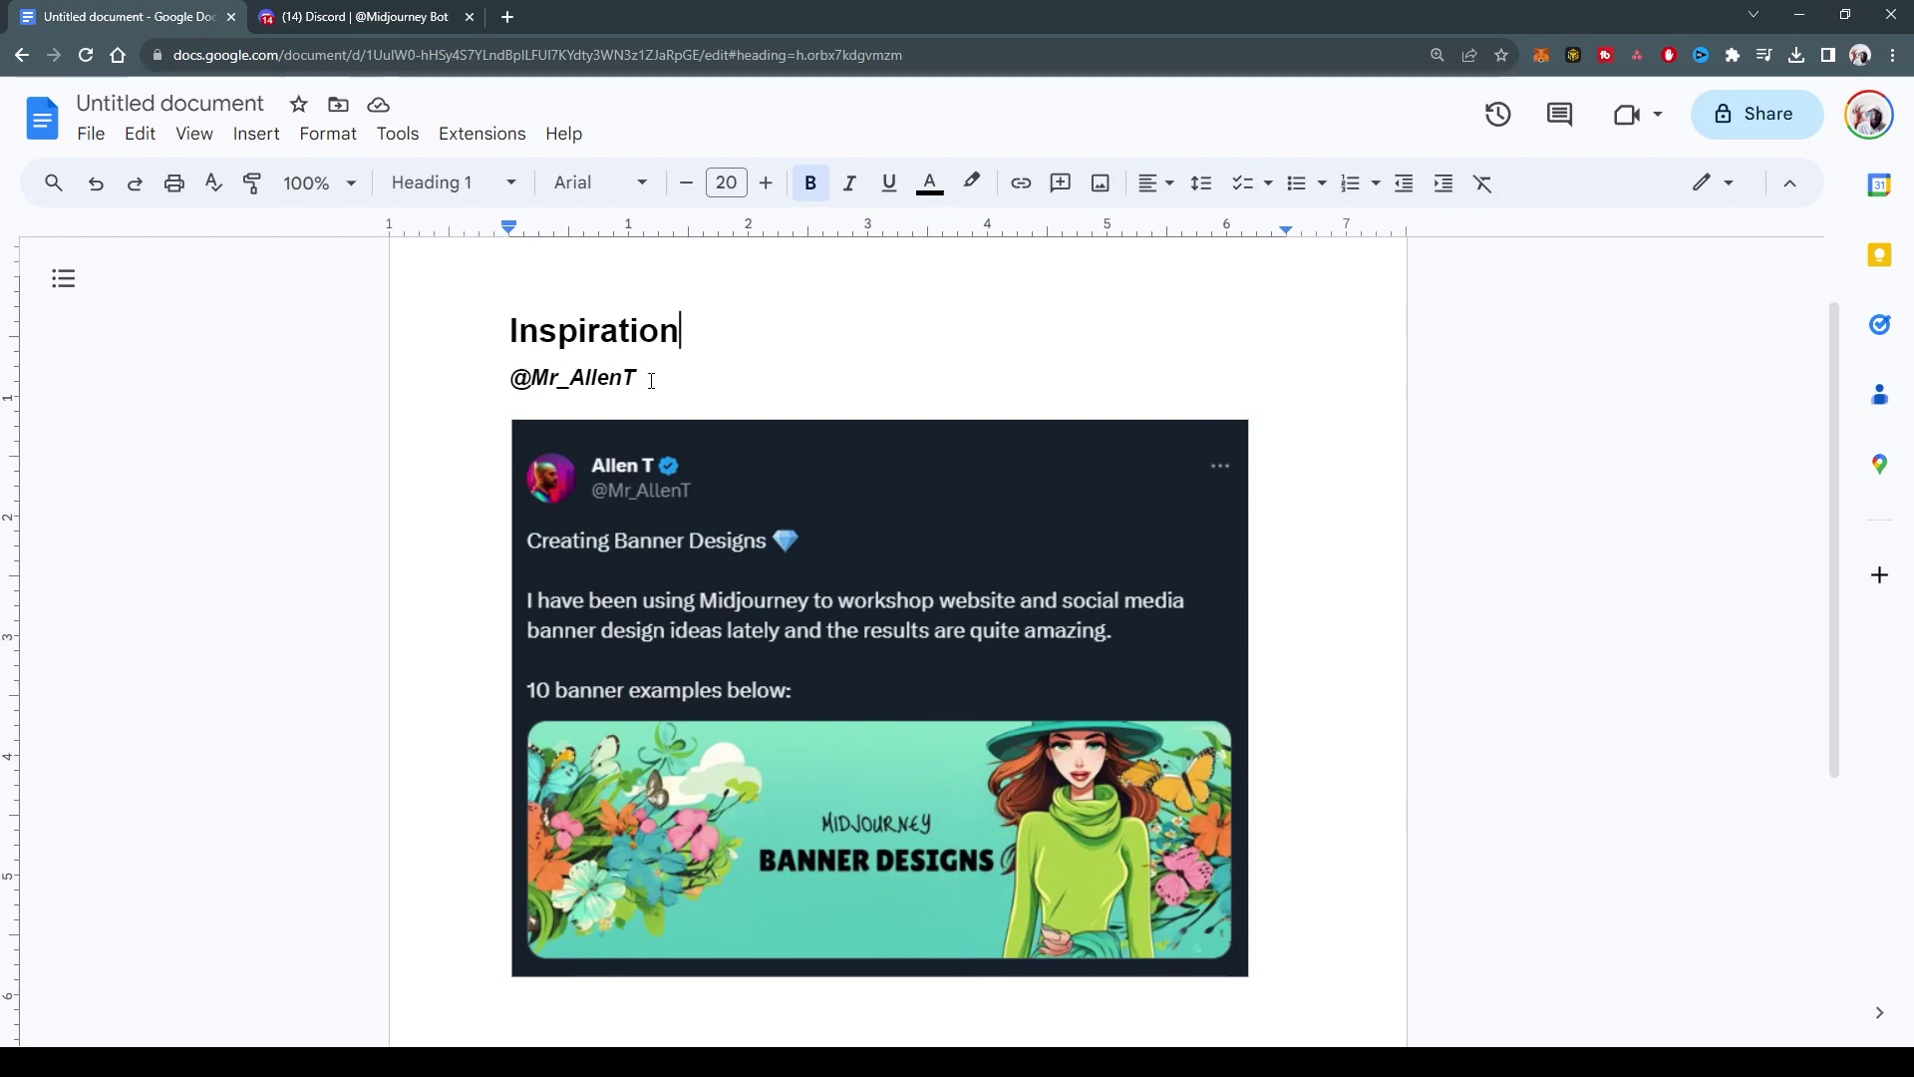
Step: Switch to the Midjourney Bot chat in Discord and start an /imagine prompt with the text "website banner design"
{"action": "scroll", "coordinate": [668, 362], "scroll_direction": "down", "scroll_amount": 1}
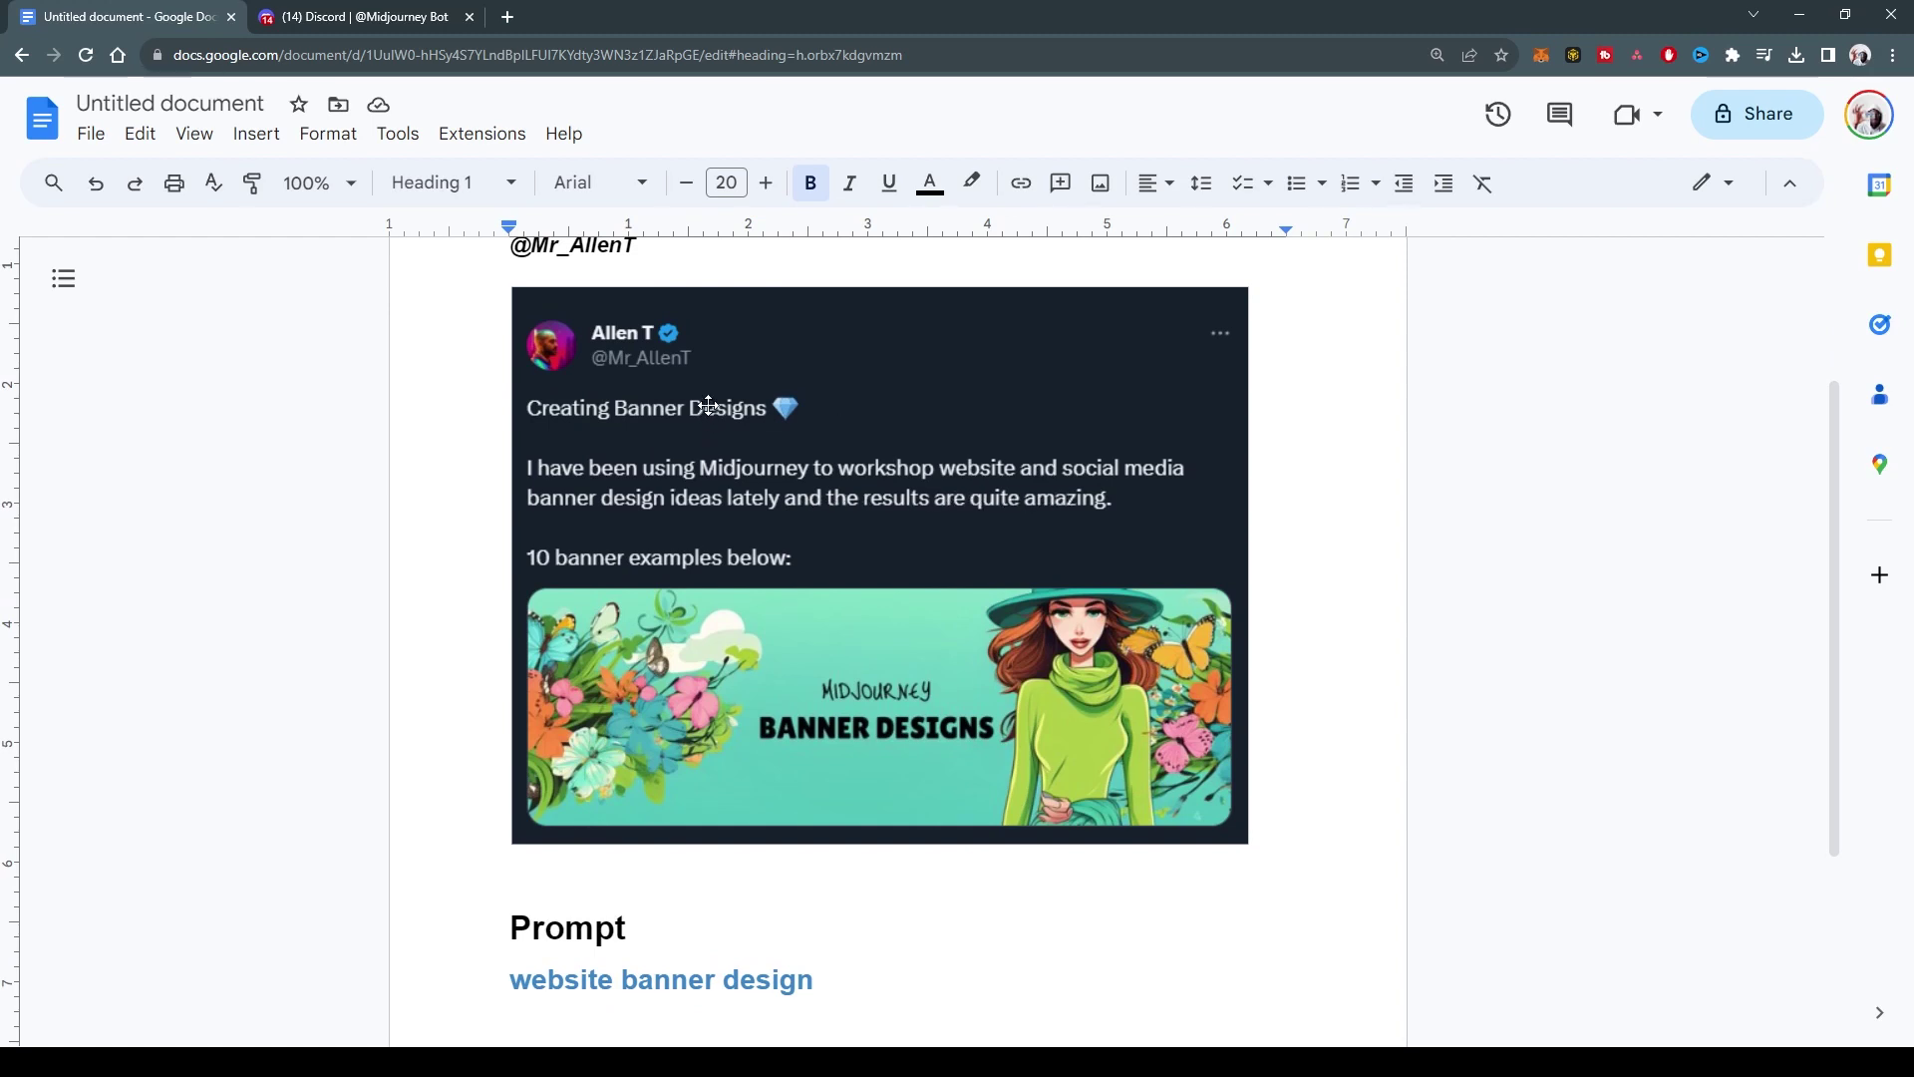
{"action": "scroll", "coordinate": [709, 404], "scroll_direction": "down", "scroll_amount": 2}
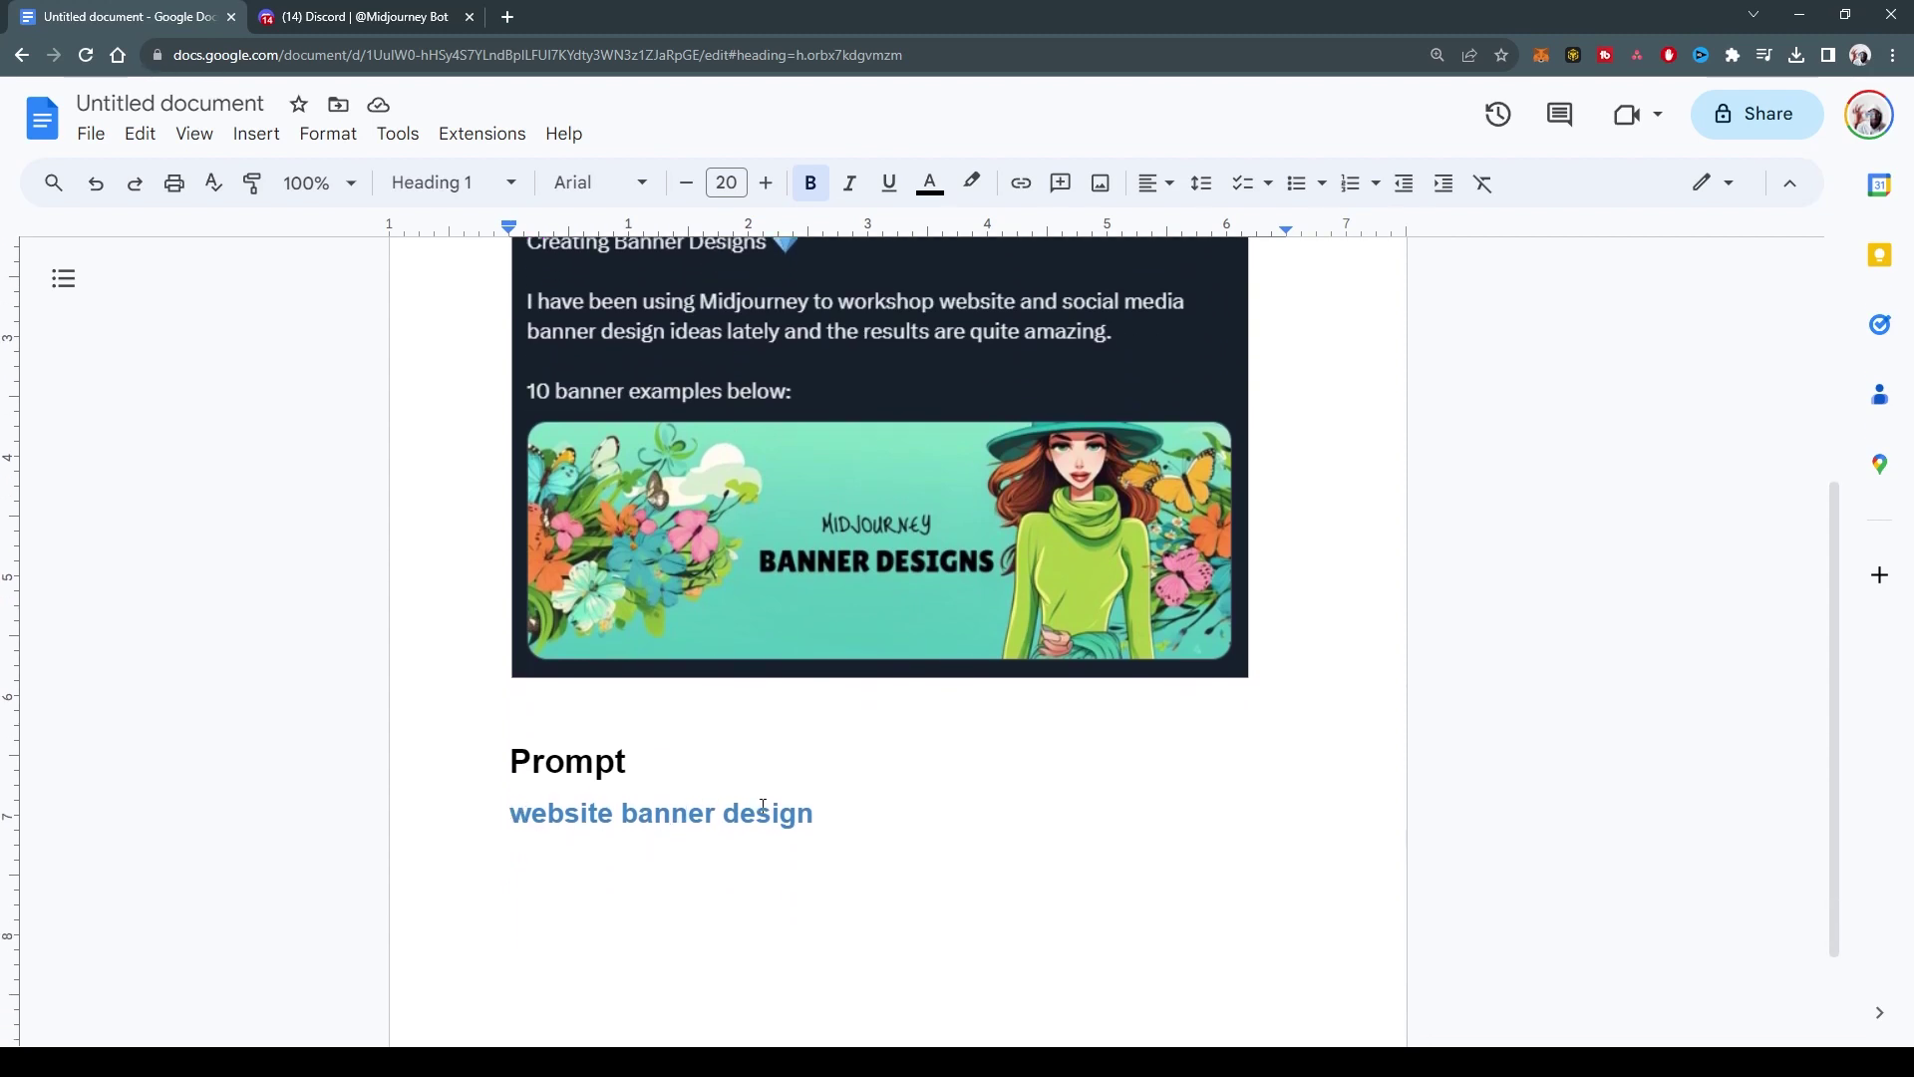
{"action": "left_click", "coordinate": [344, 18]}
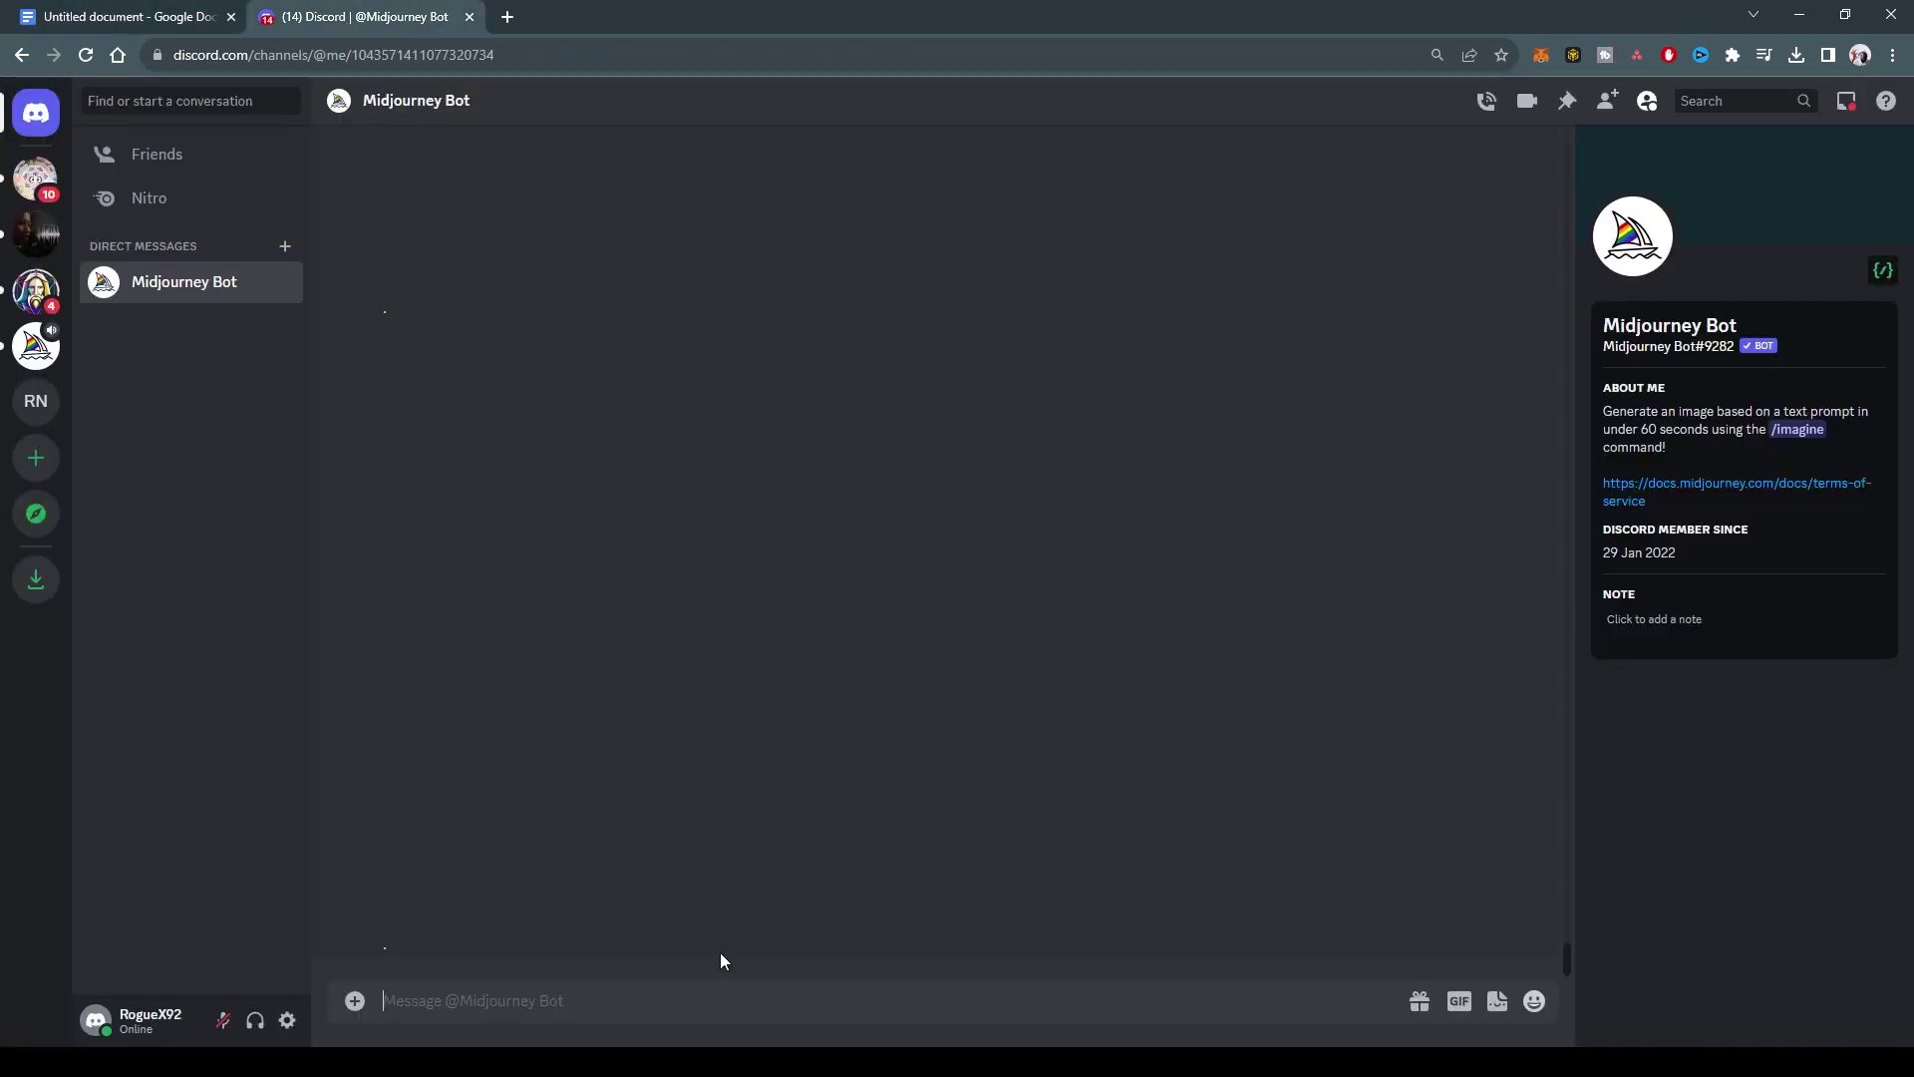
{"action": "type", "text": "/imagine"}
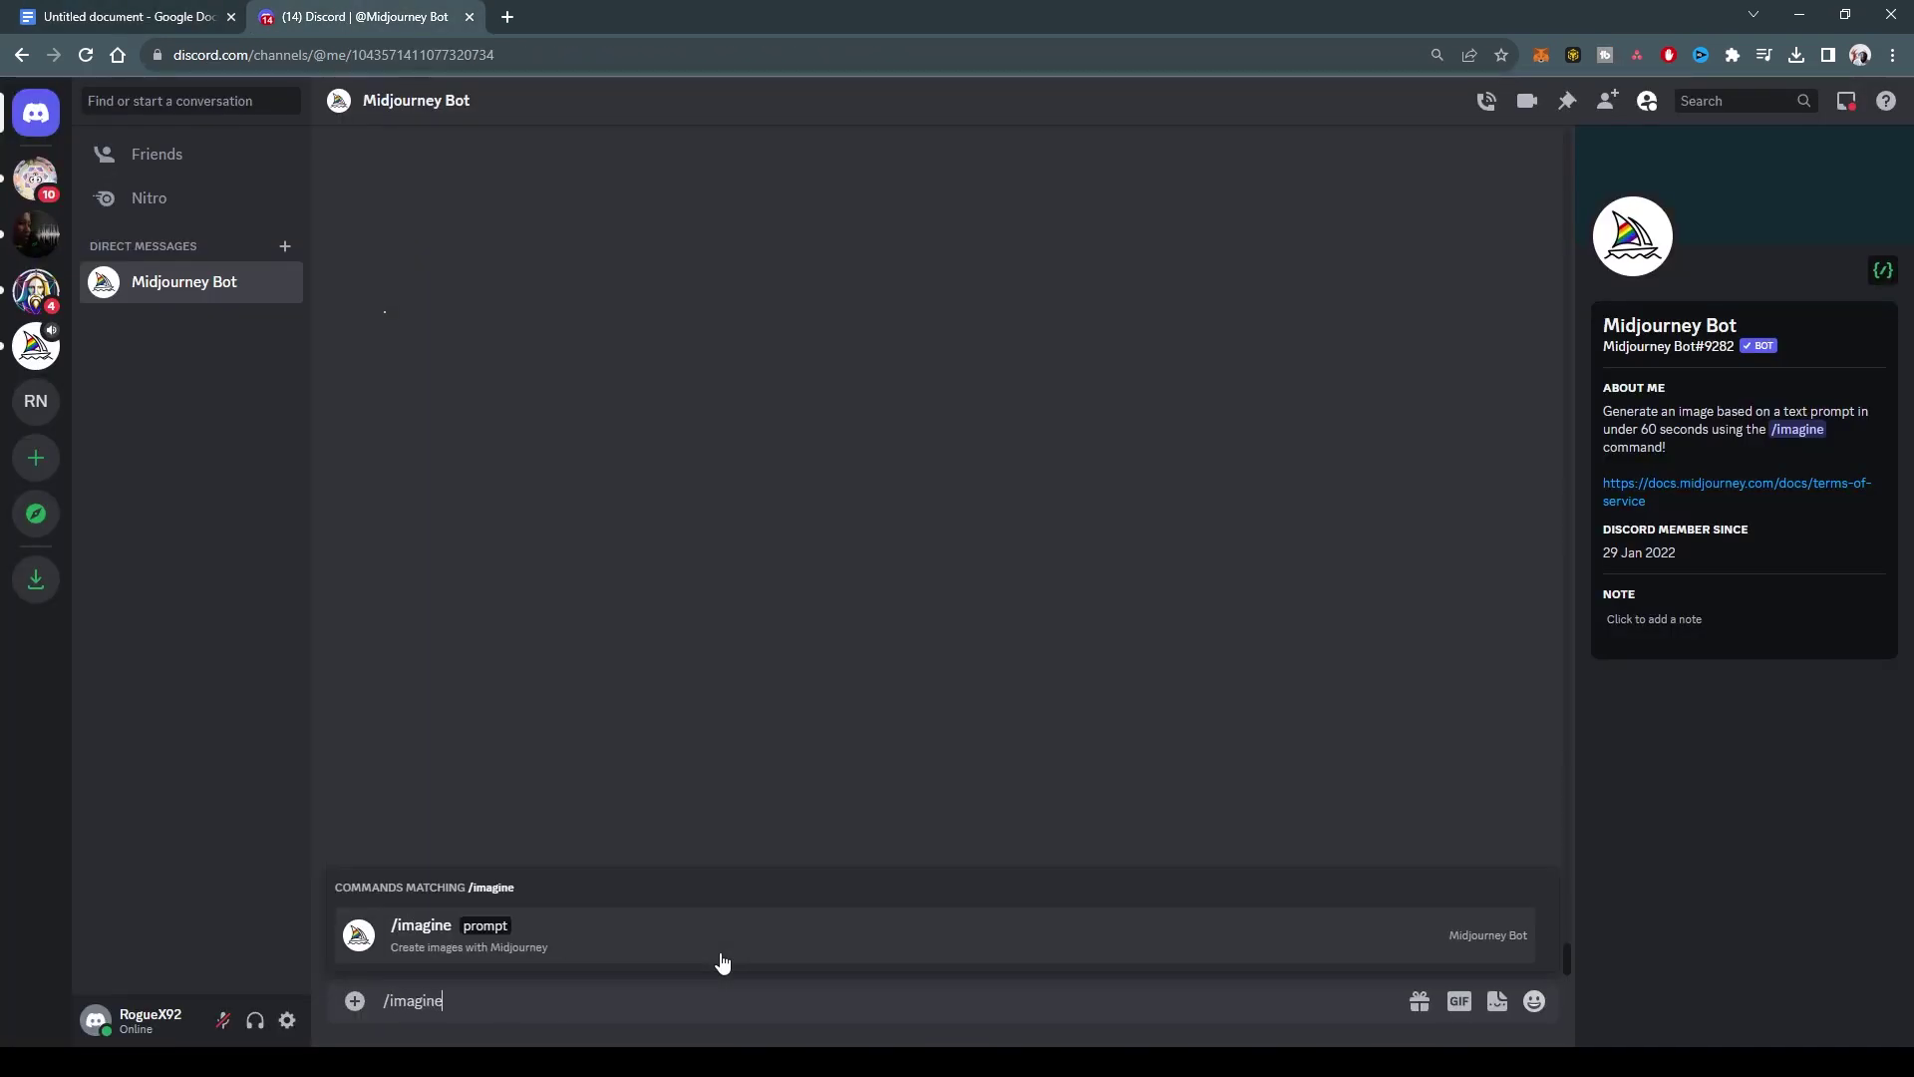
{"action": "left_click", "coordinate": [723, 962]}
{"action": "type", "text": "webs"}
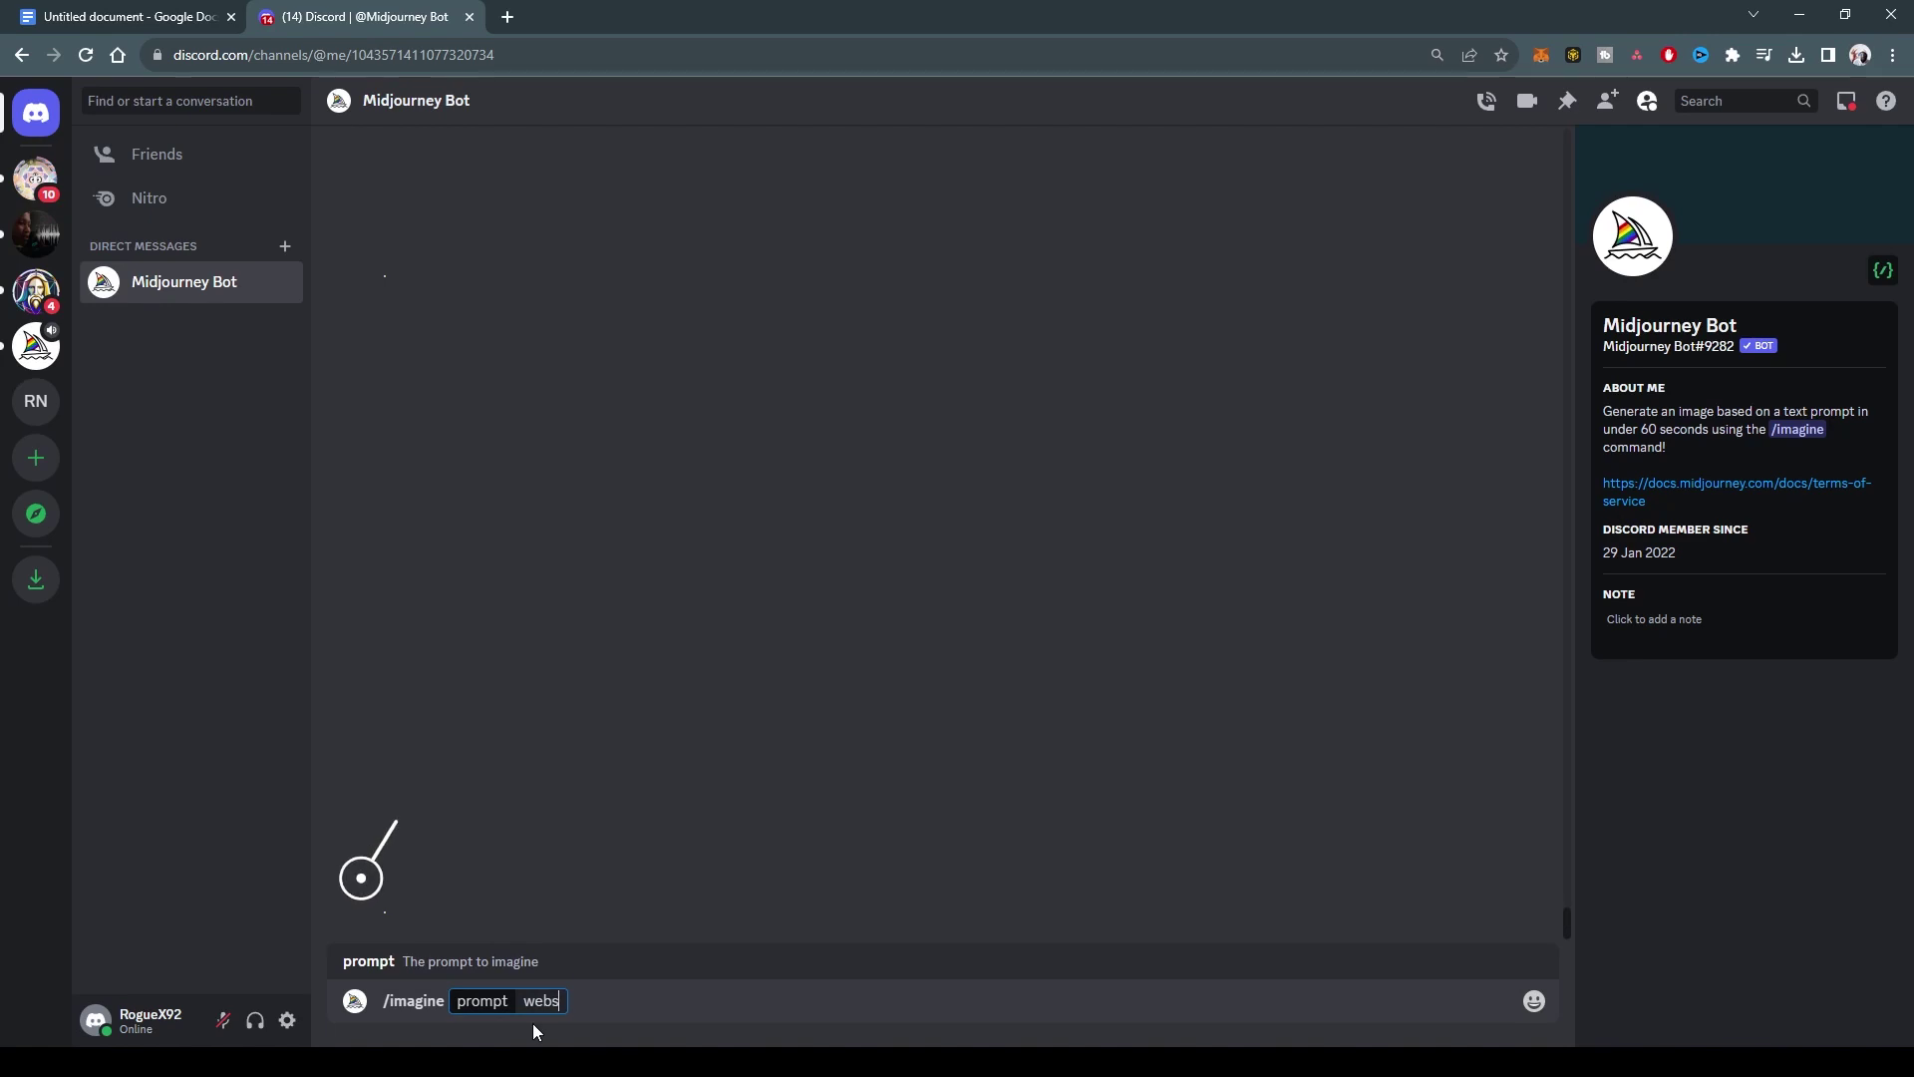
{"action": "key", "text": "BackSpace"}
{"action": "key", "text": "BackSpace"}
{"action": "key", "text": "BackSpace"}
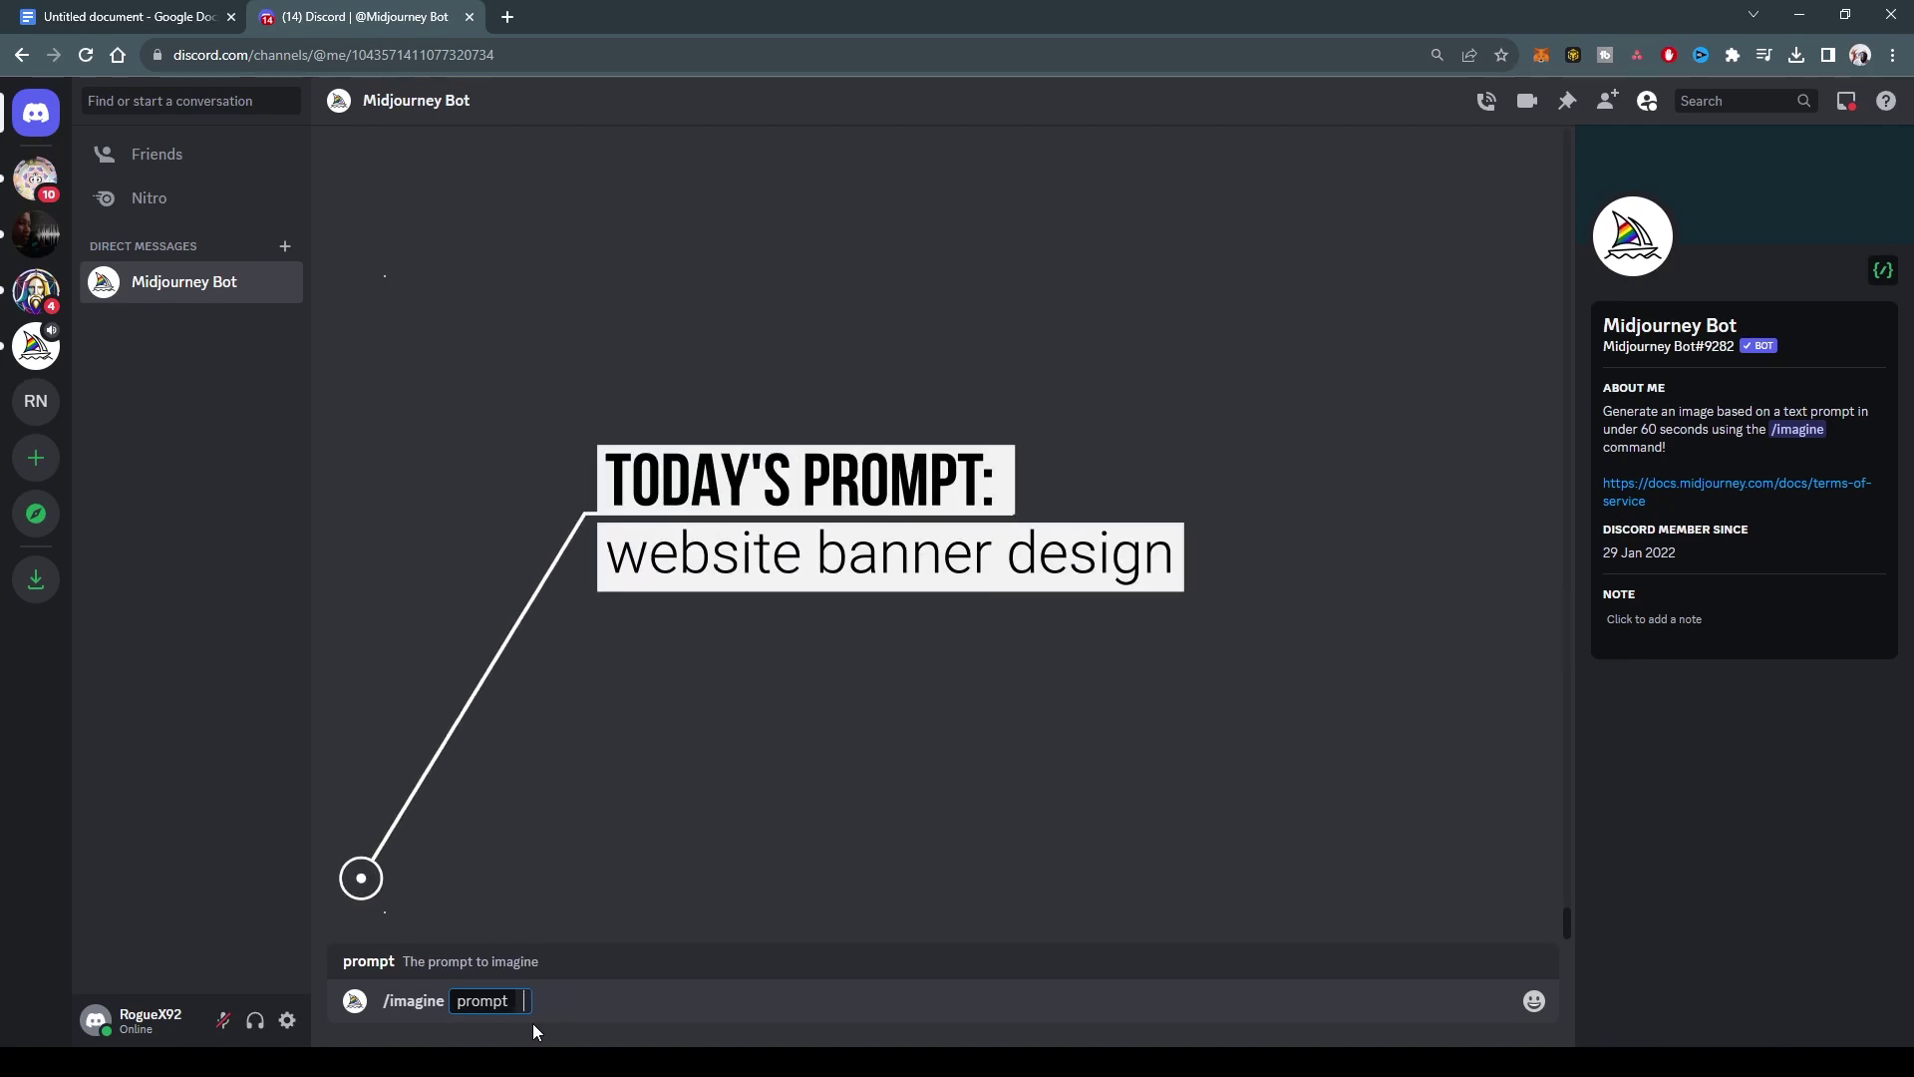
{"action": "type", "text": "ebsite banner design"}
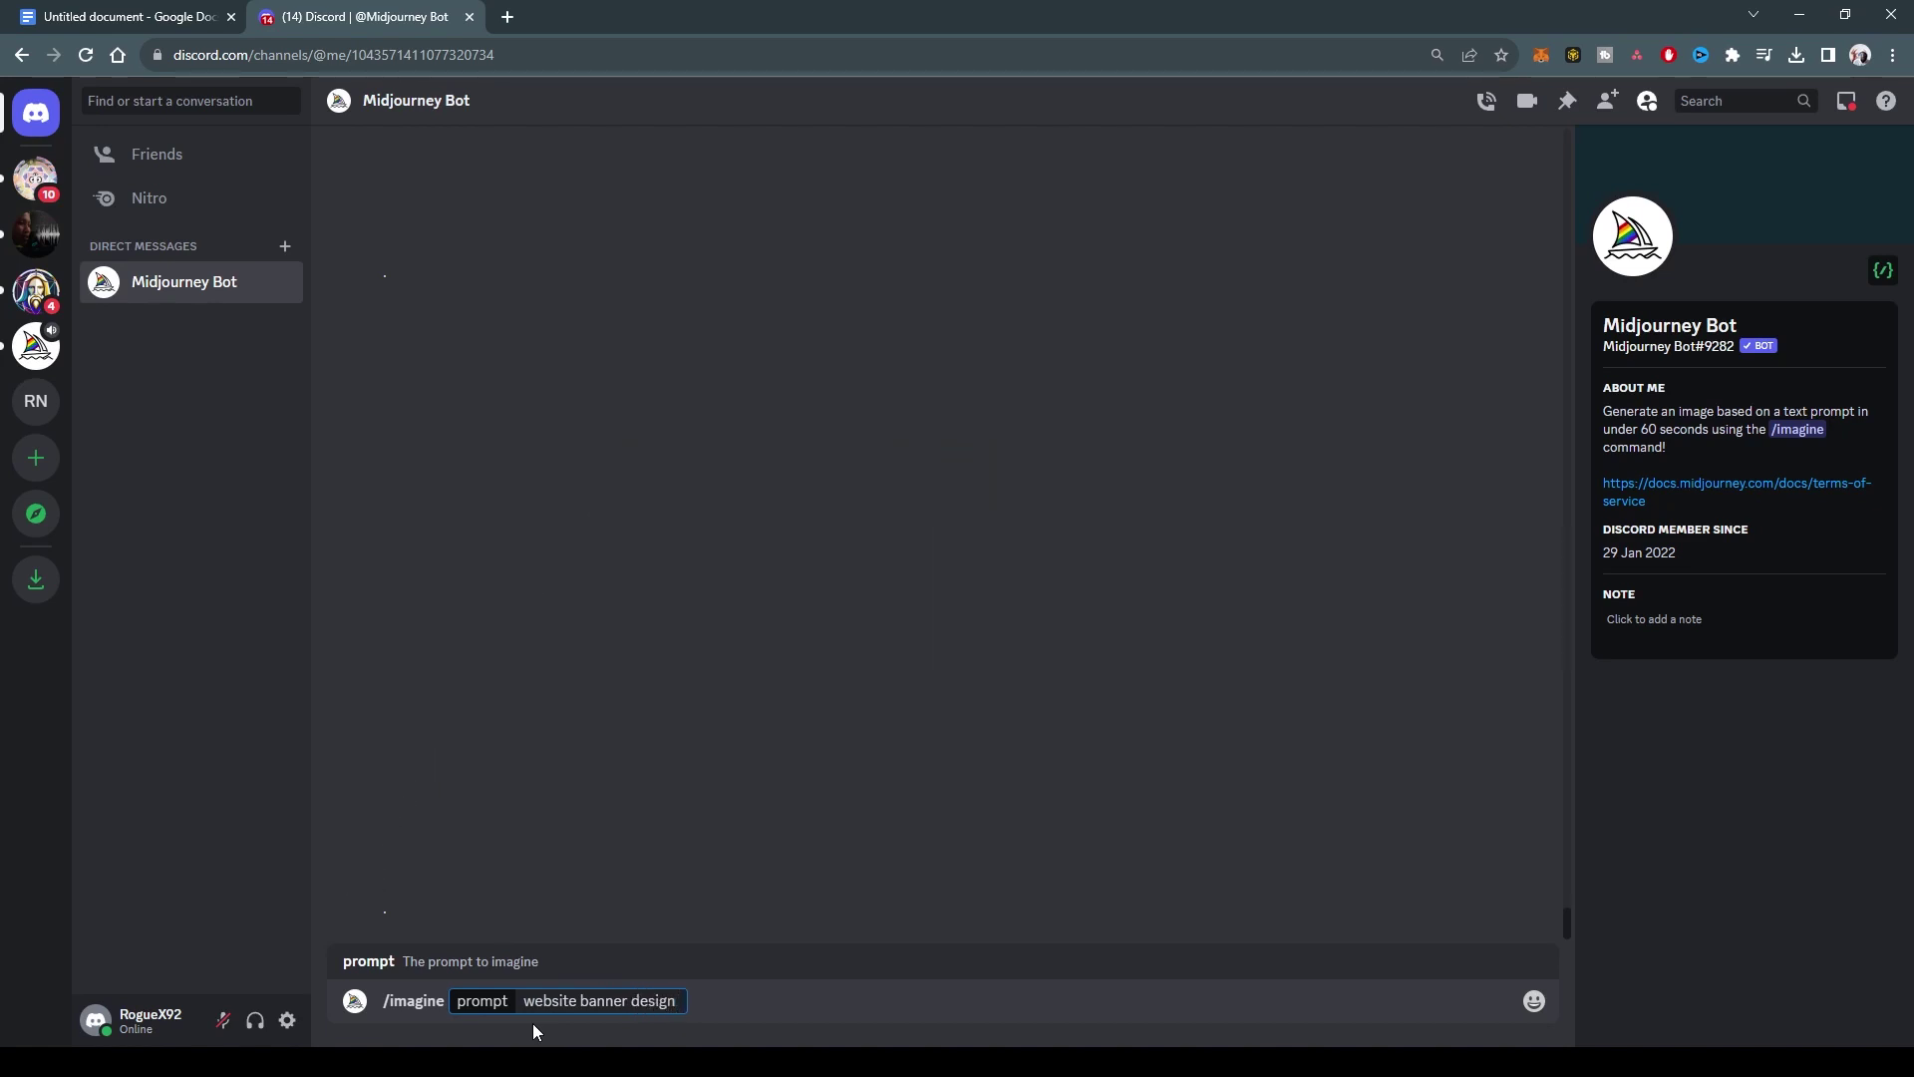
Step: Complete the prompt as "a family of puppies website banner design, 8K, wide angle --ar 3:1" and submit it
{"action": "type", "text": " --ar 3:1"}
{"action": "key", "text": "Home"}
{"action": "type", "text": "a family of puppies"}
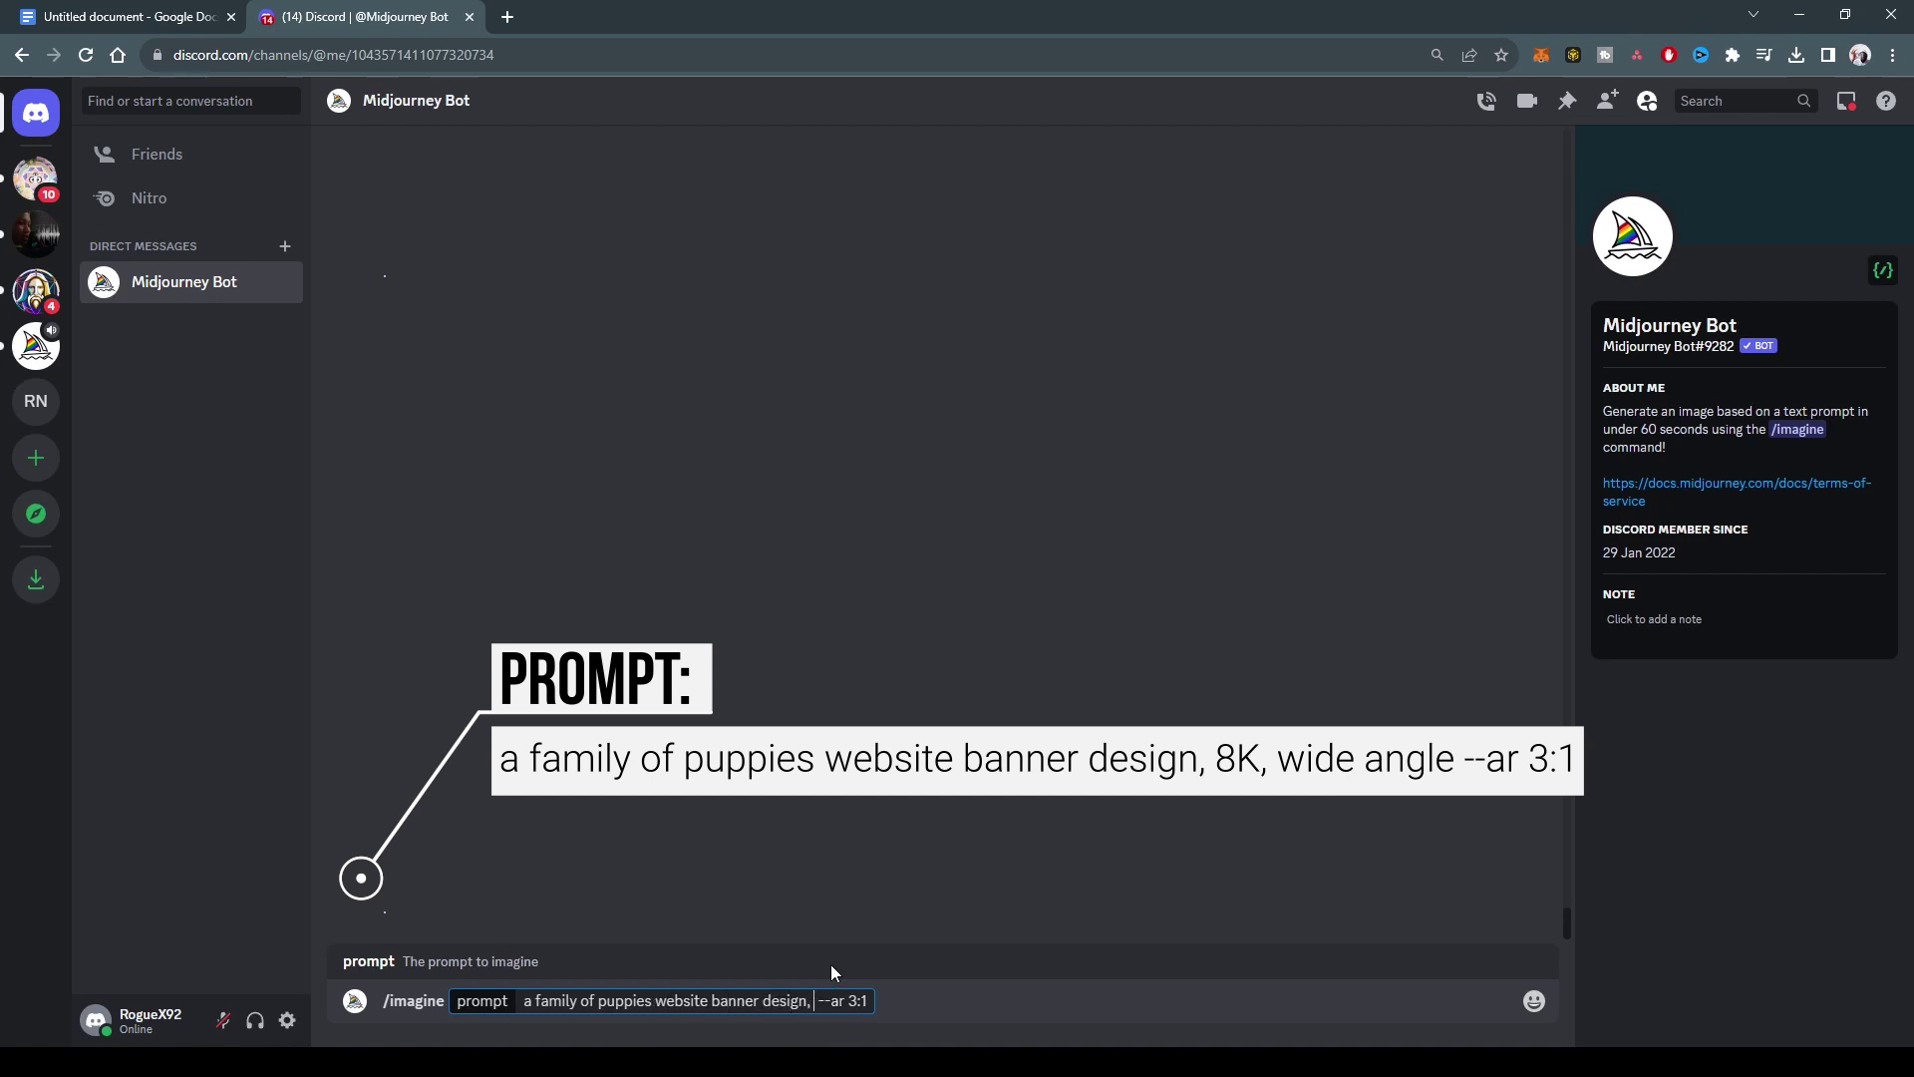
{"action": "type", "text": ", wide angle"}
{"action": "key", "text": "Return"}
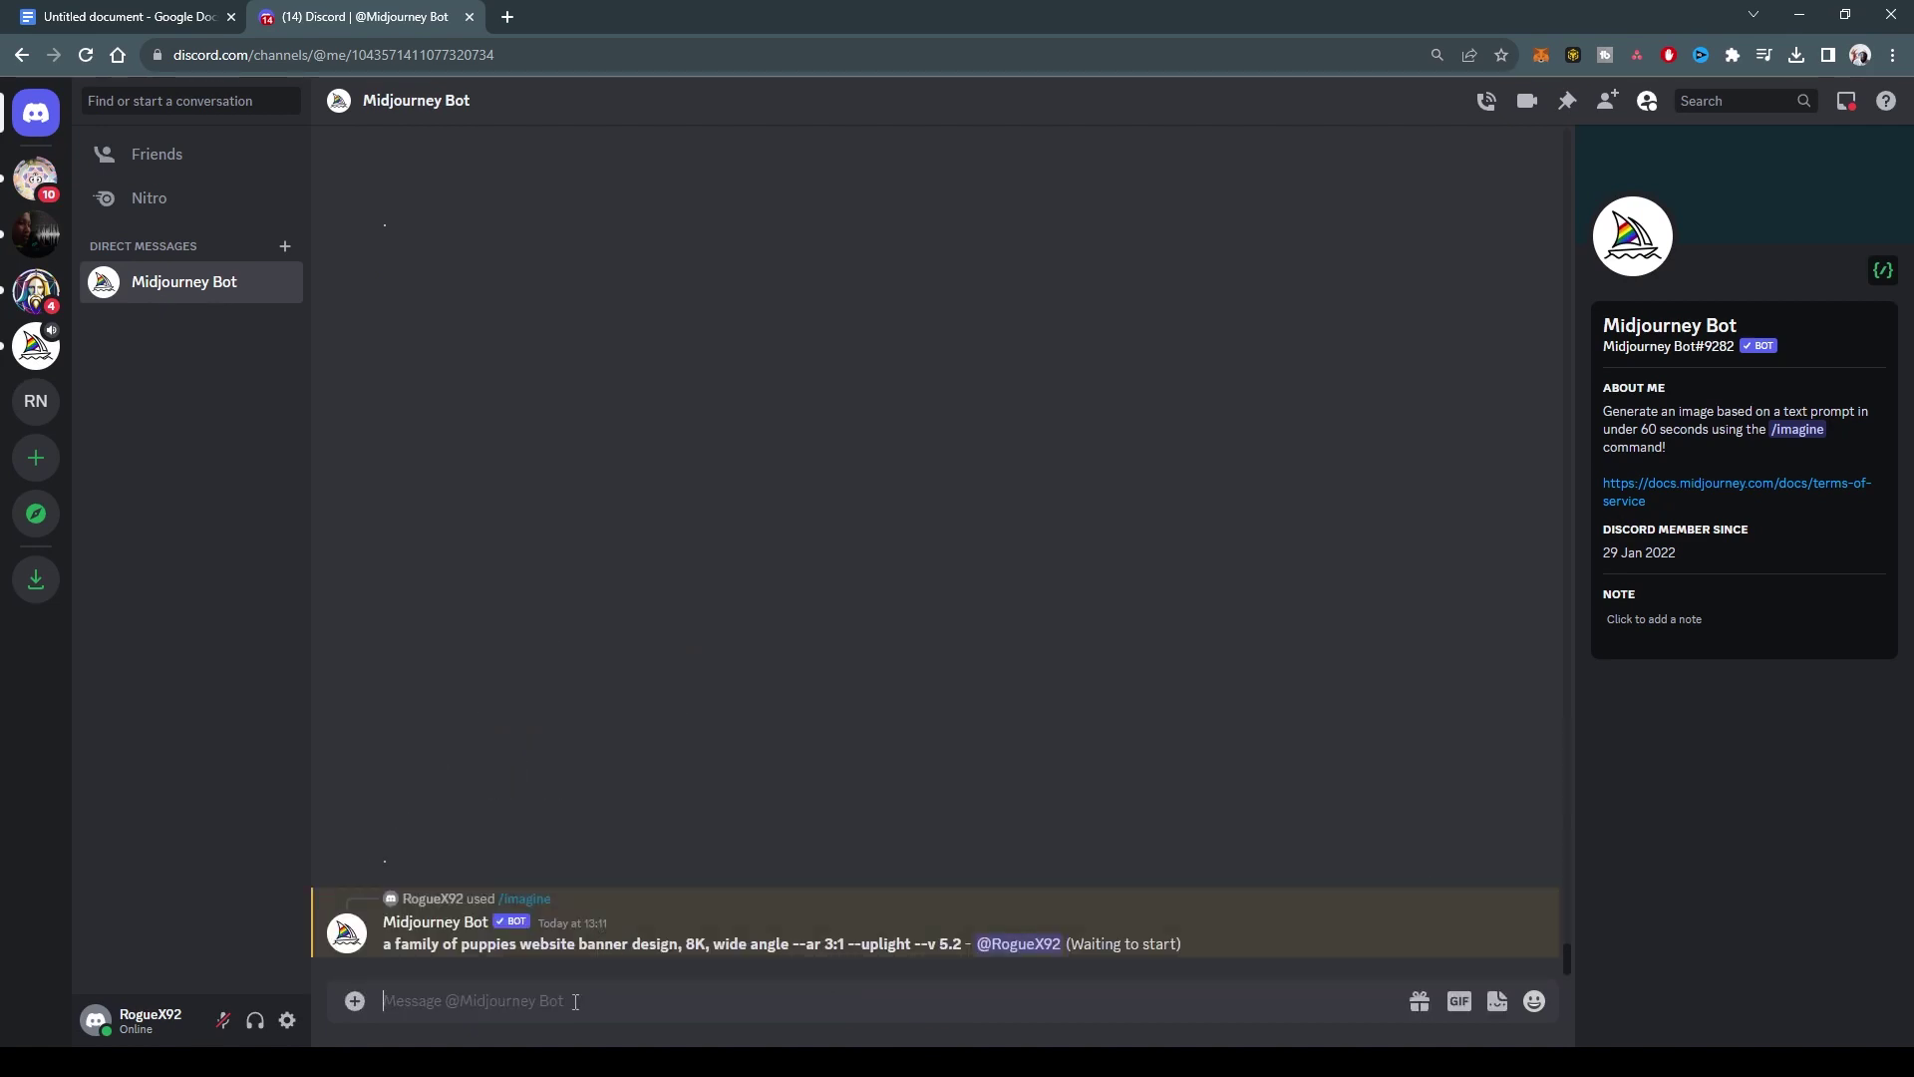
Step: Start another /imagine prompt with the text "paradise island, vector, vacation, travel"
{"action": "type", "text": "/imagine"}
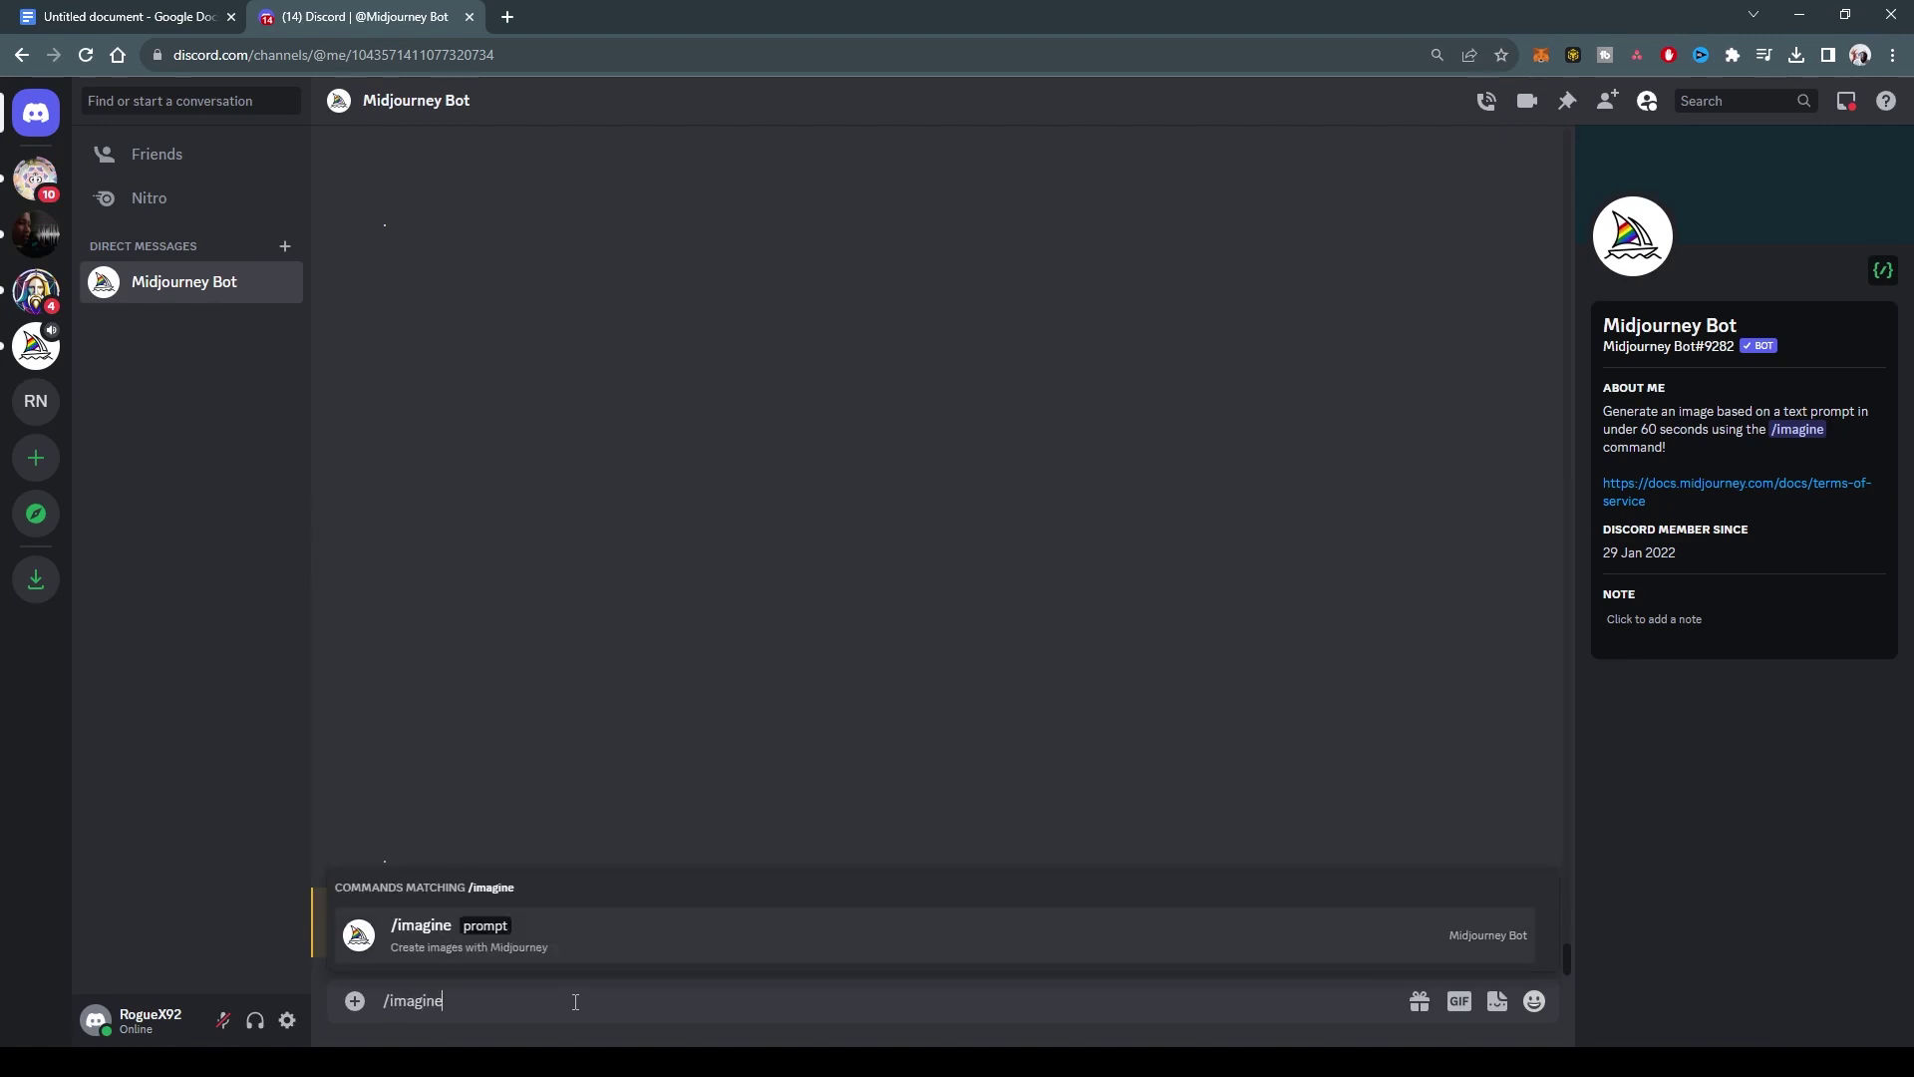
{"action": "key", "text": "Tab"}
{"action": "type", "text": "para"}
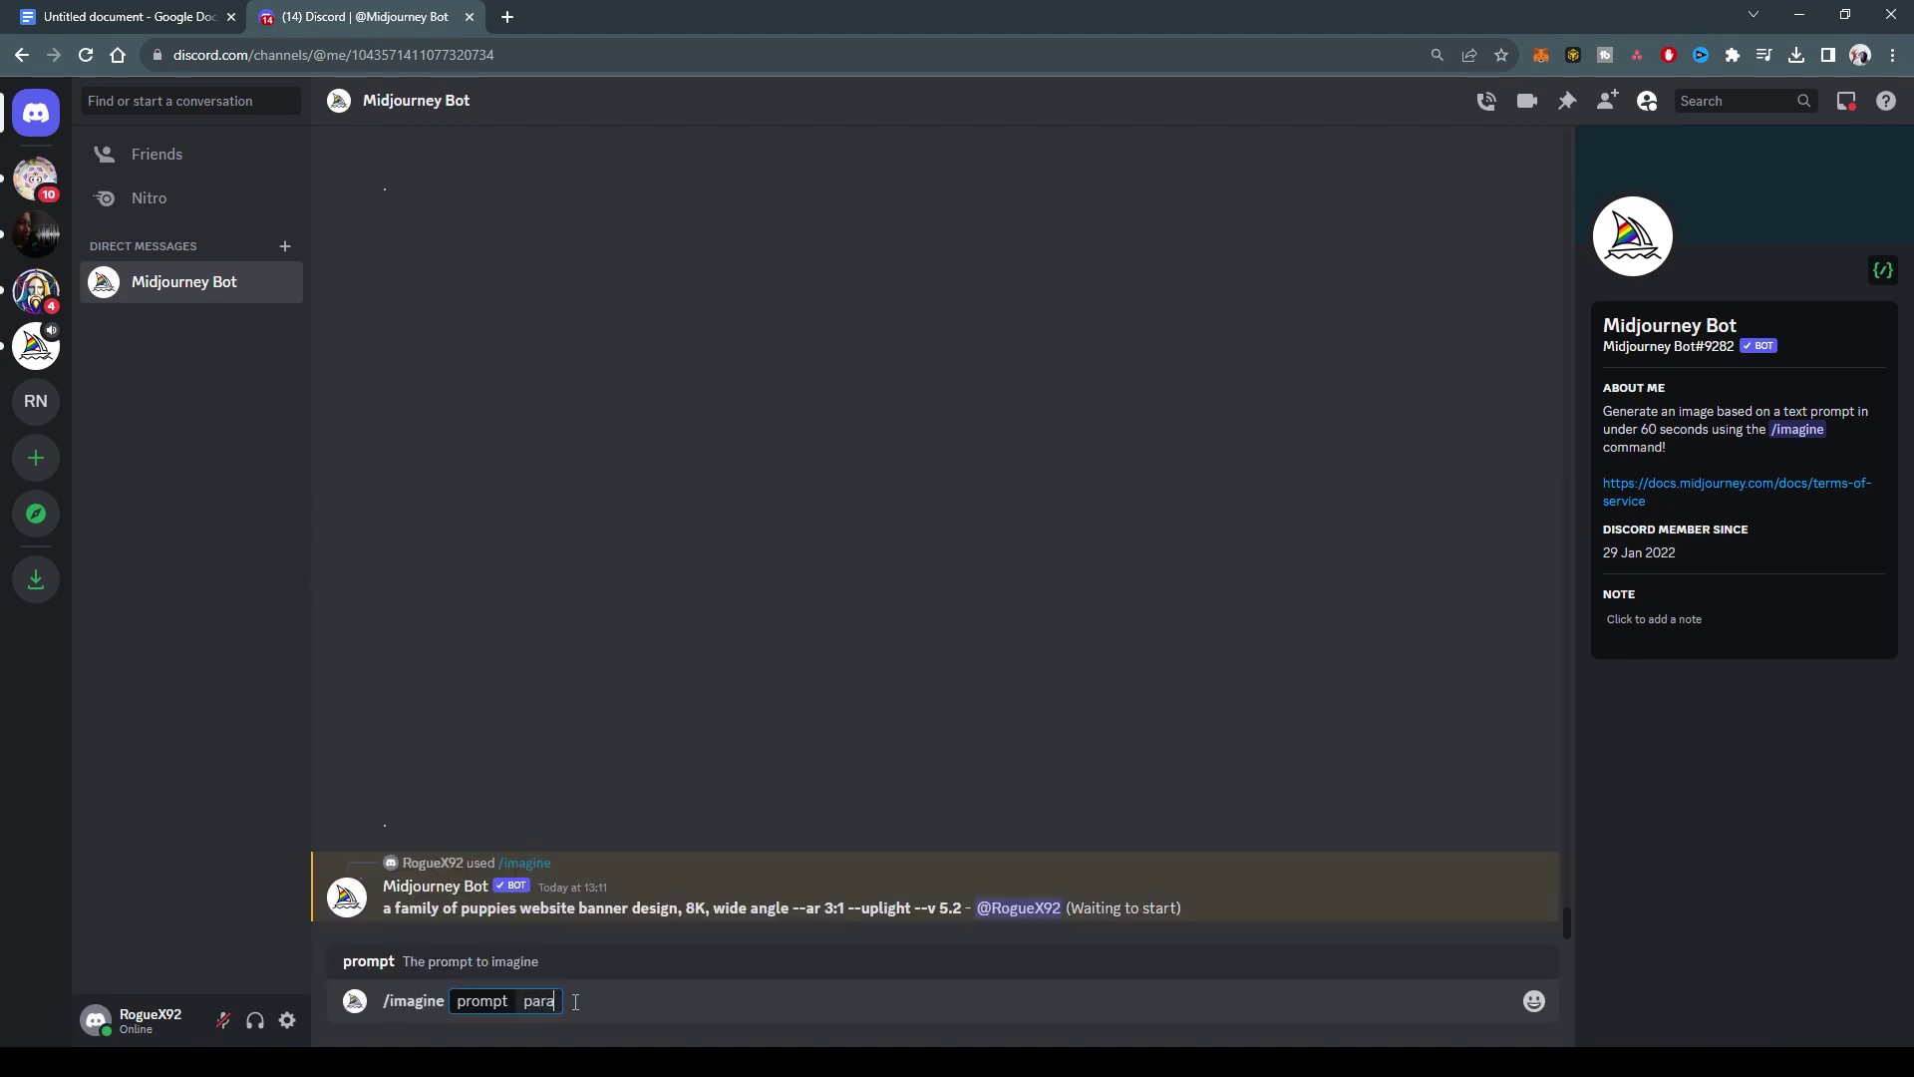
{"action": "type", "text": "dis"}
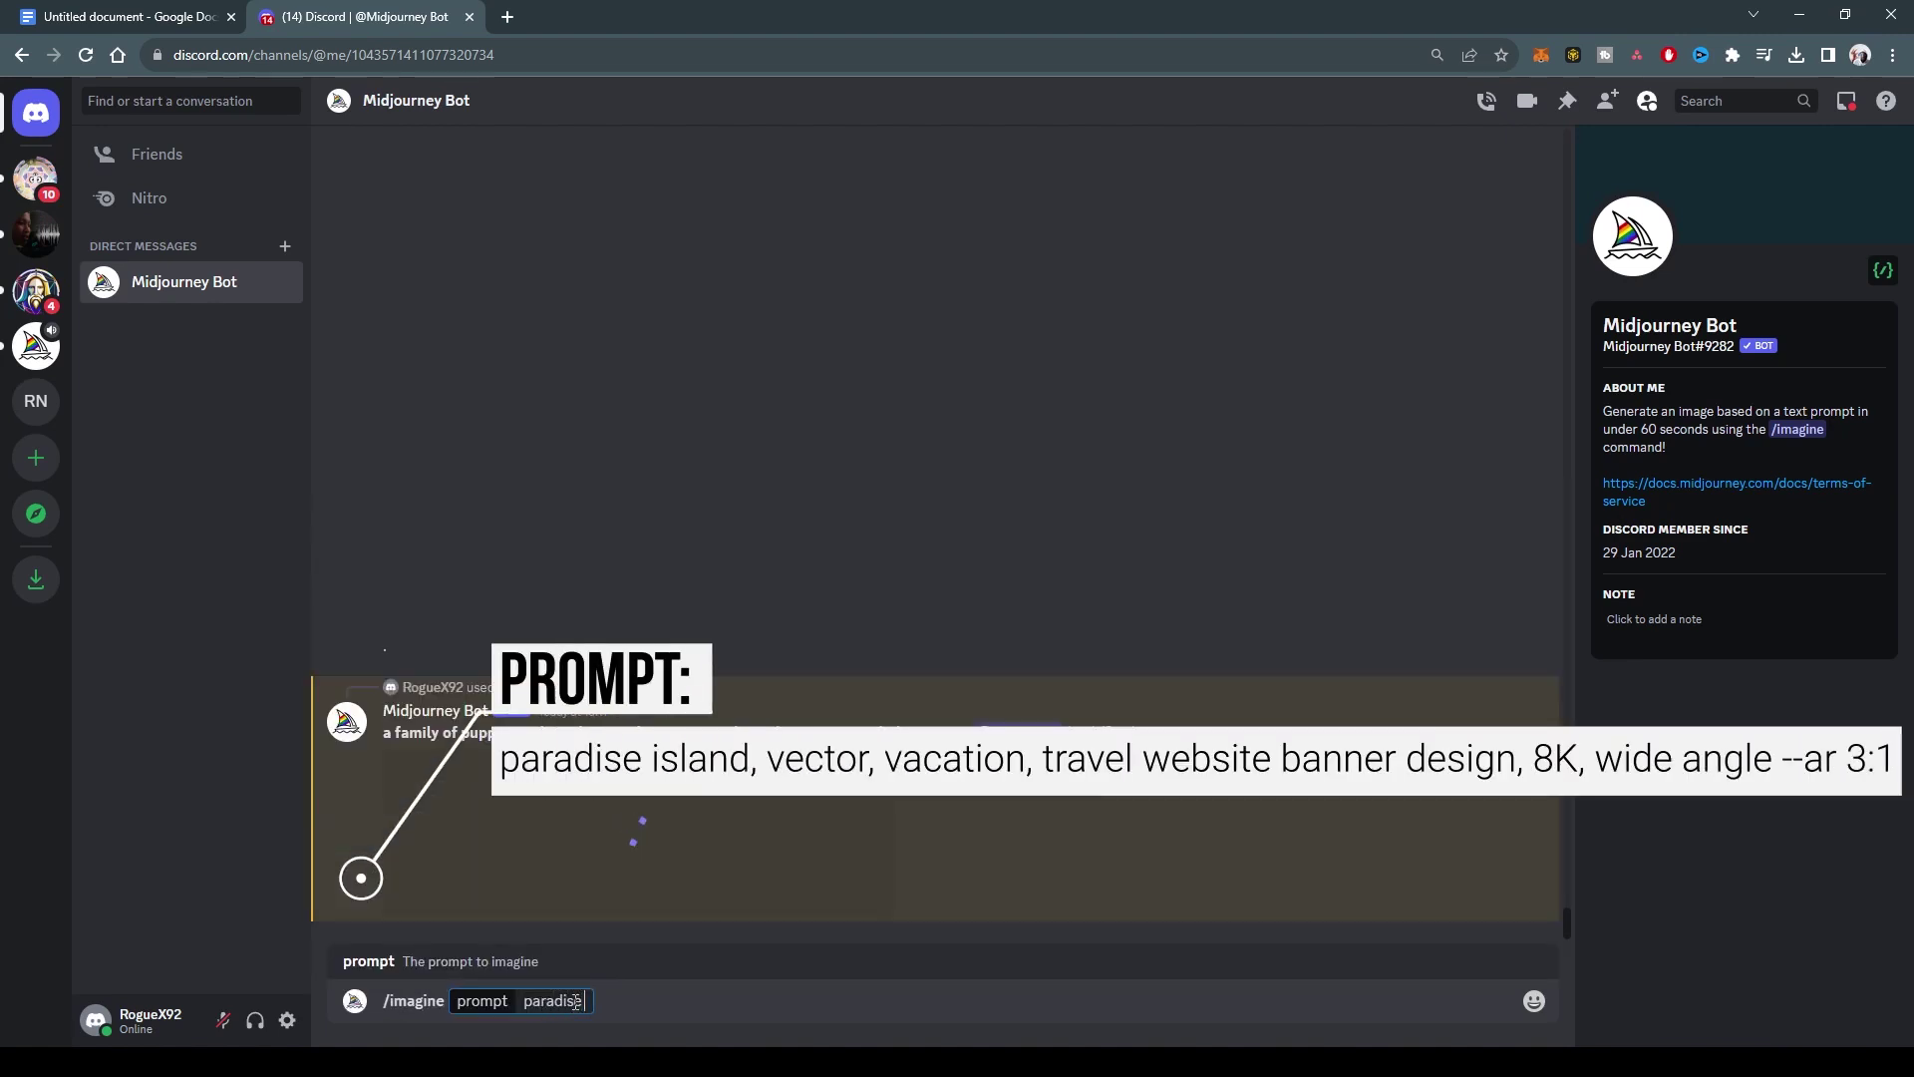
{"action": "type", "text": "e island, vector, vacation,"}
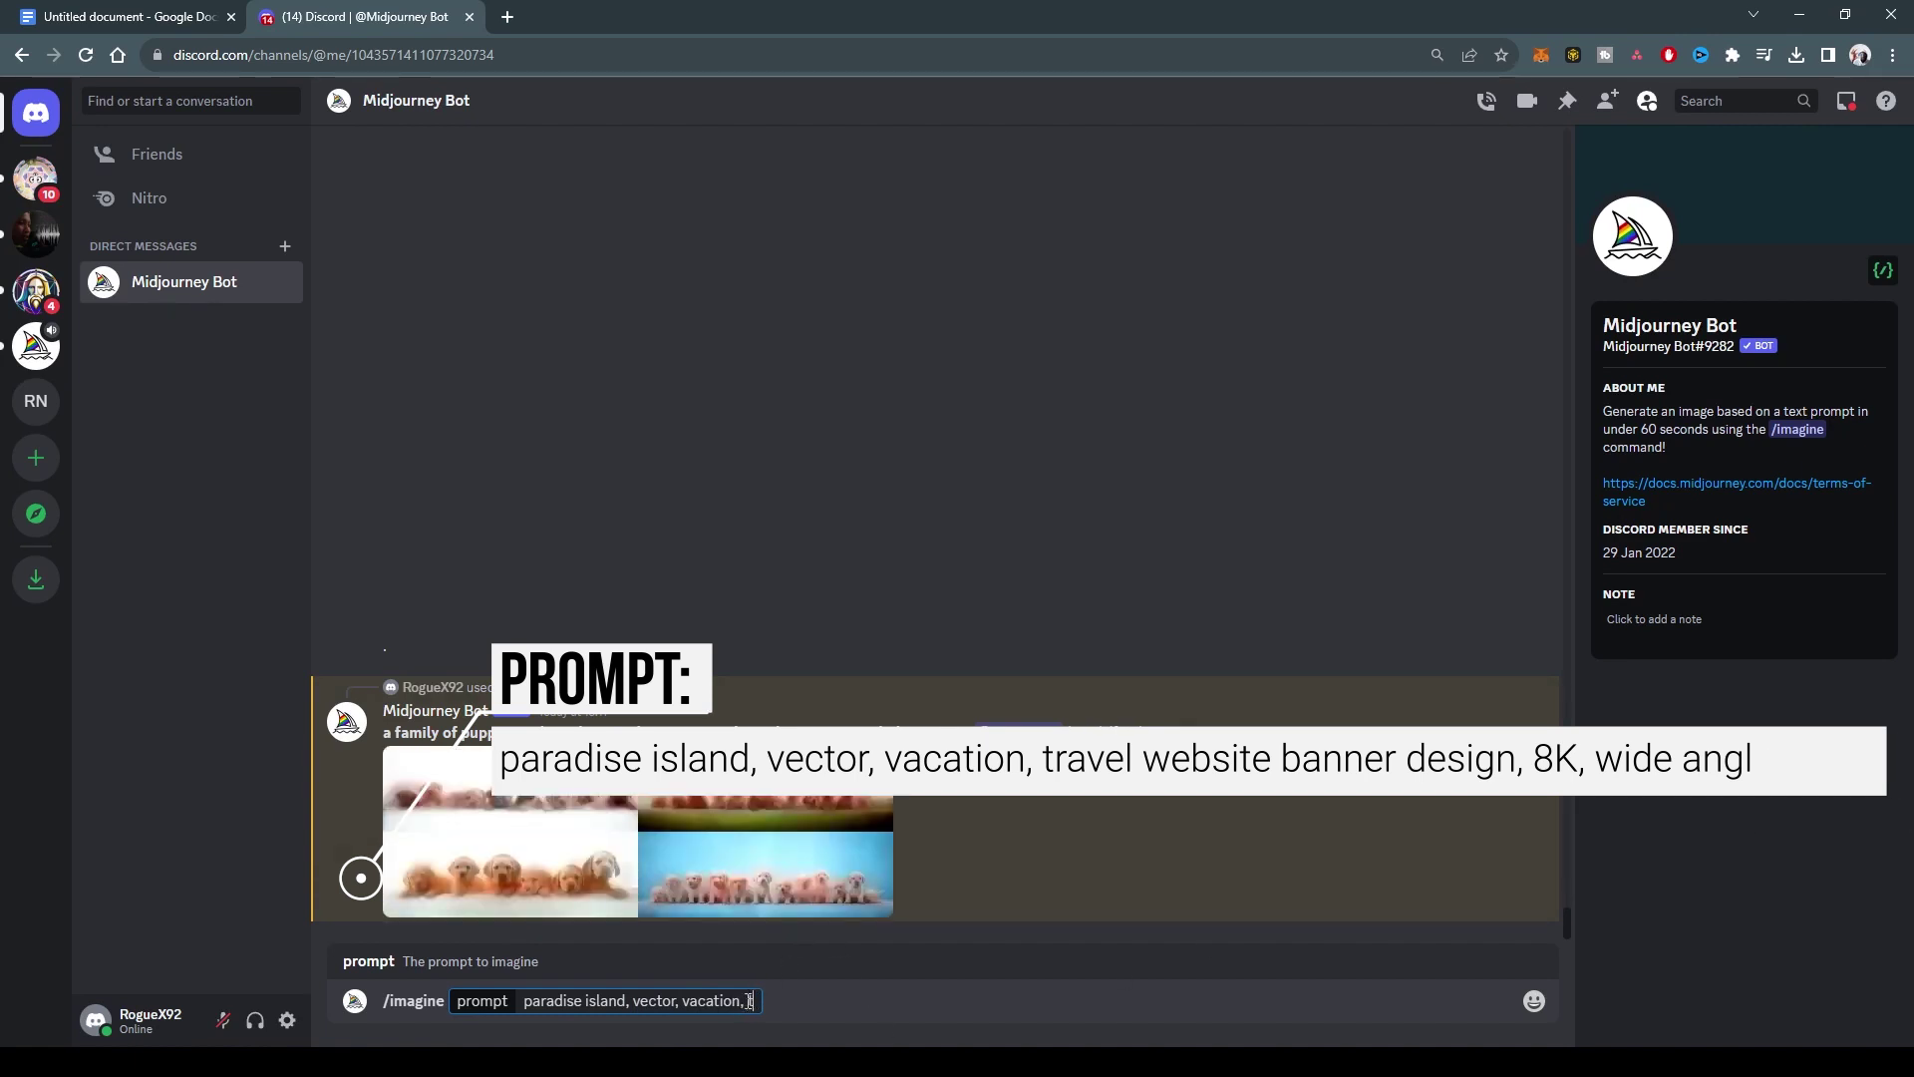
{"action": "type", "text": "travel"}
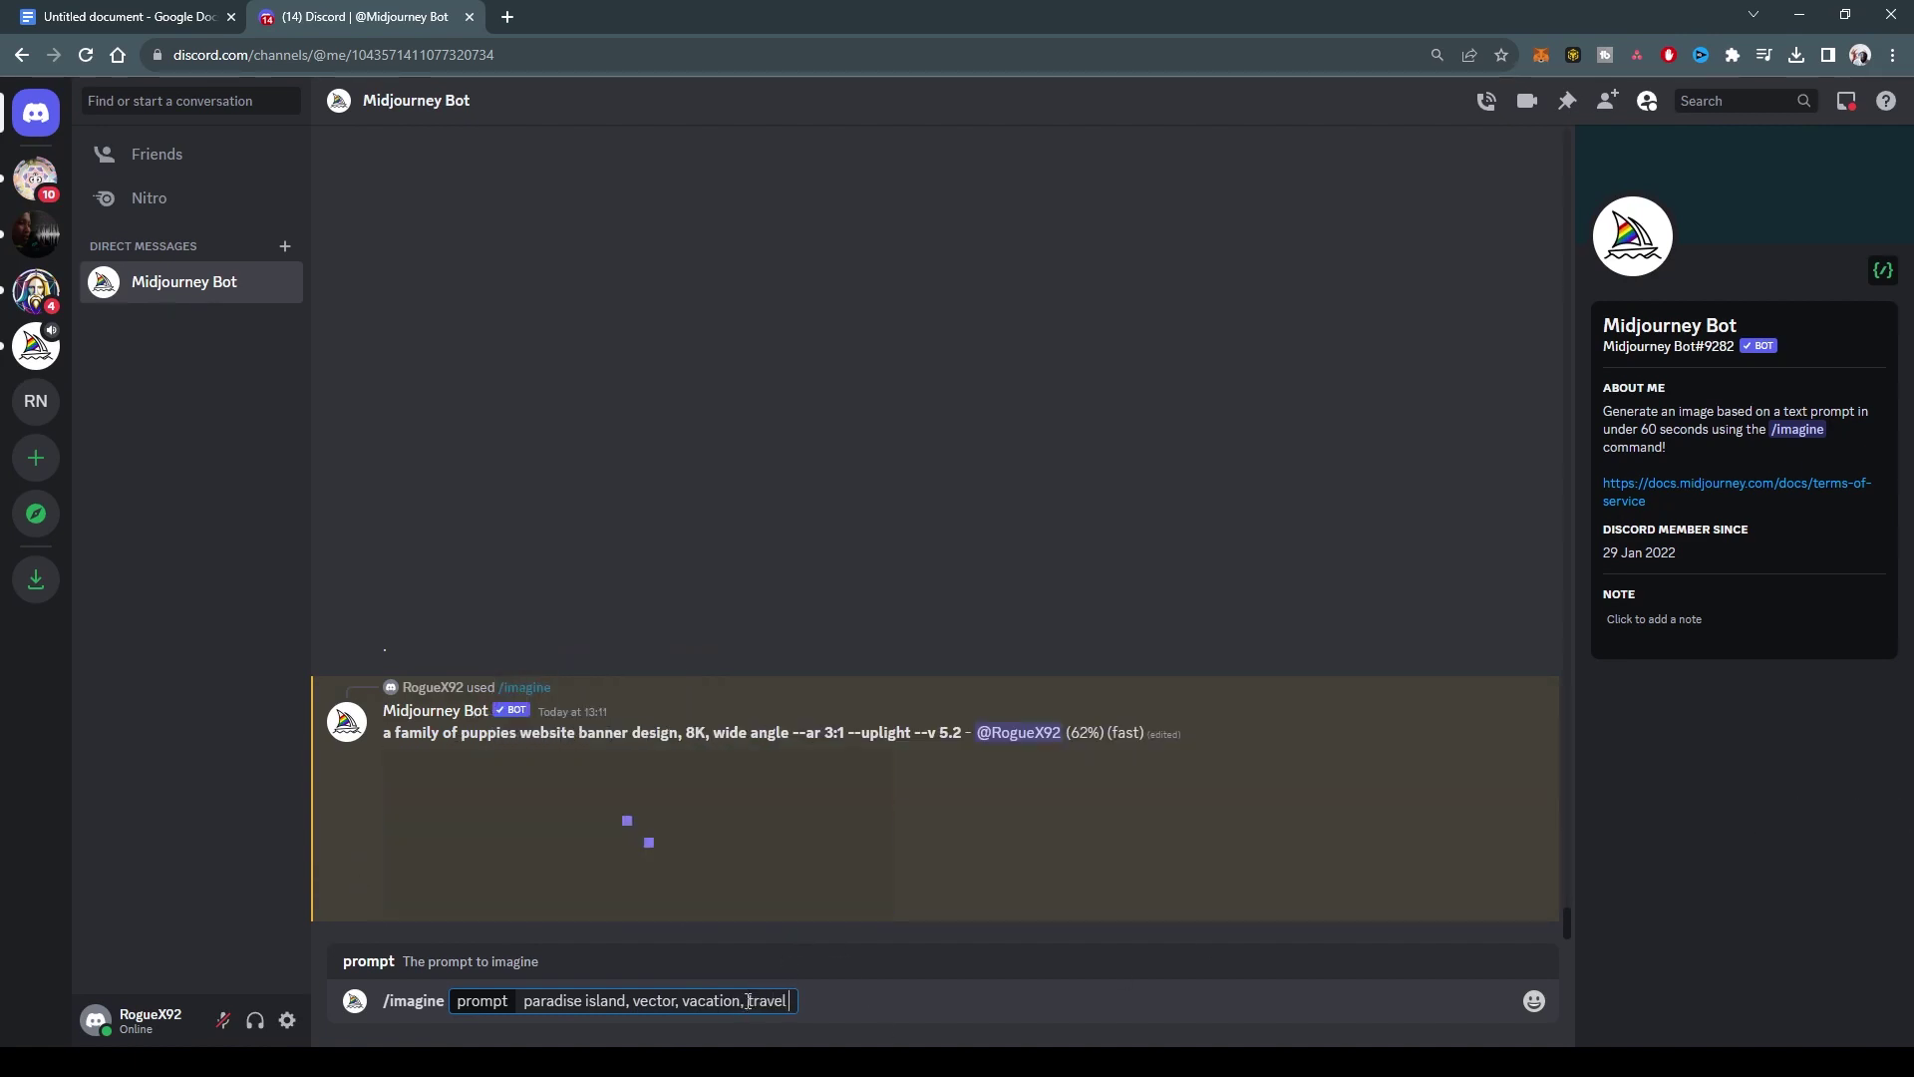
Step: Continue the paradise island prompt with "website banner design, 8K," after the word "travel"
{"action": "type", "text": " website nba"}
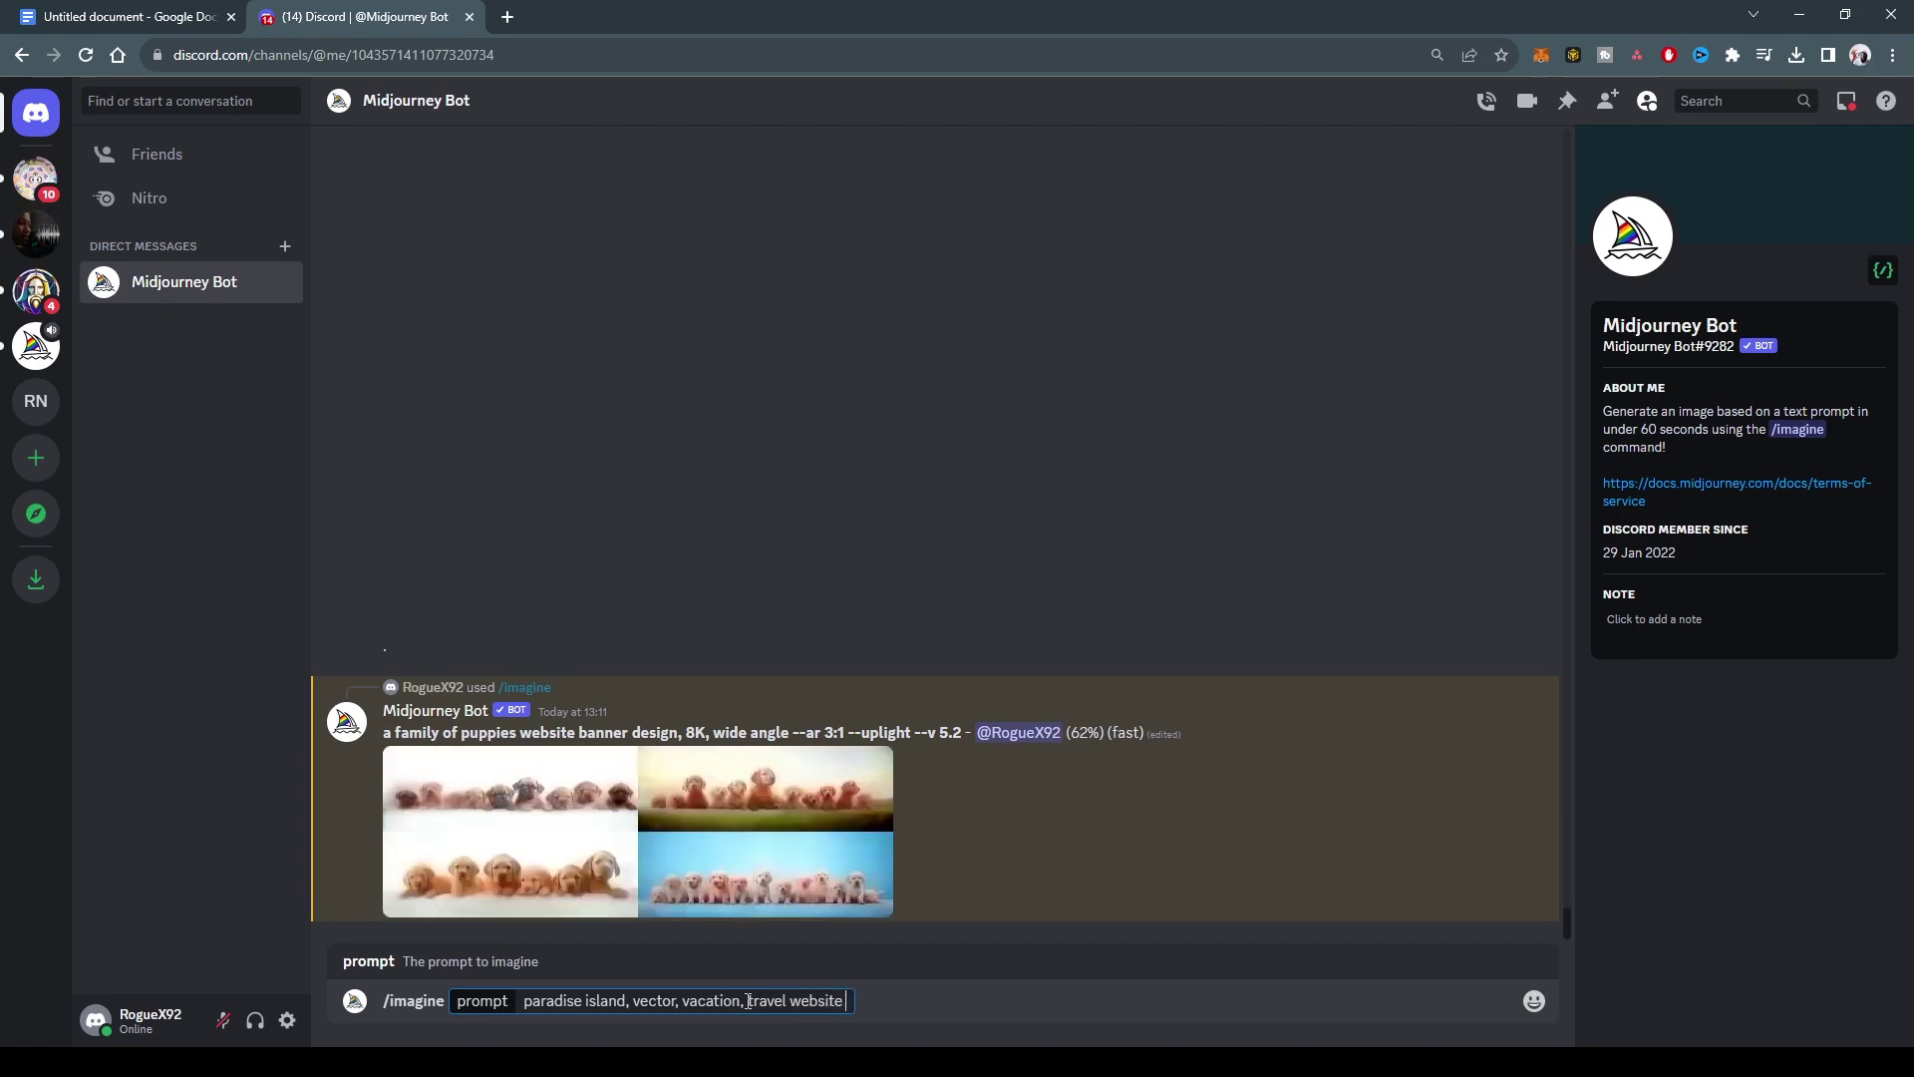
{"action": "key", "text": "BackSpace"}
{"action": "key", "text": "BackSpace"}
{"action": "key", "text": "BackSpace"}
{"action": "type", "text": "banner "}
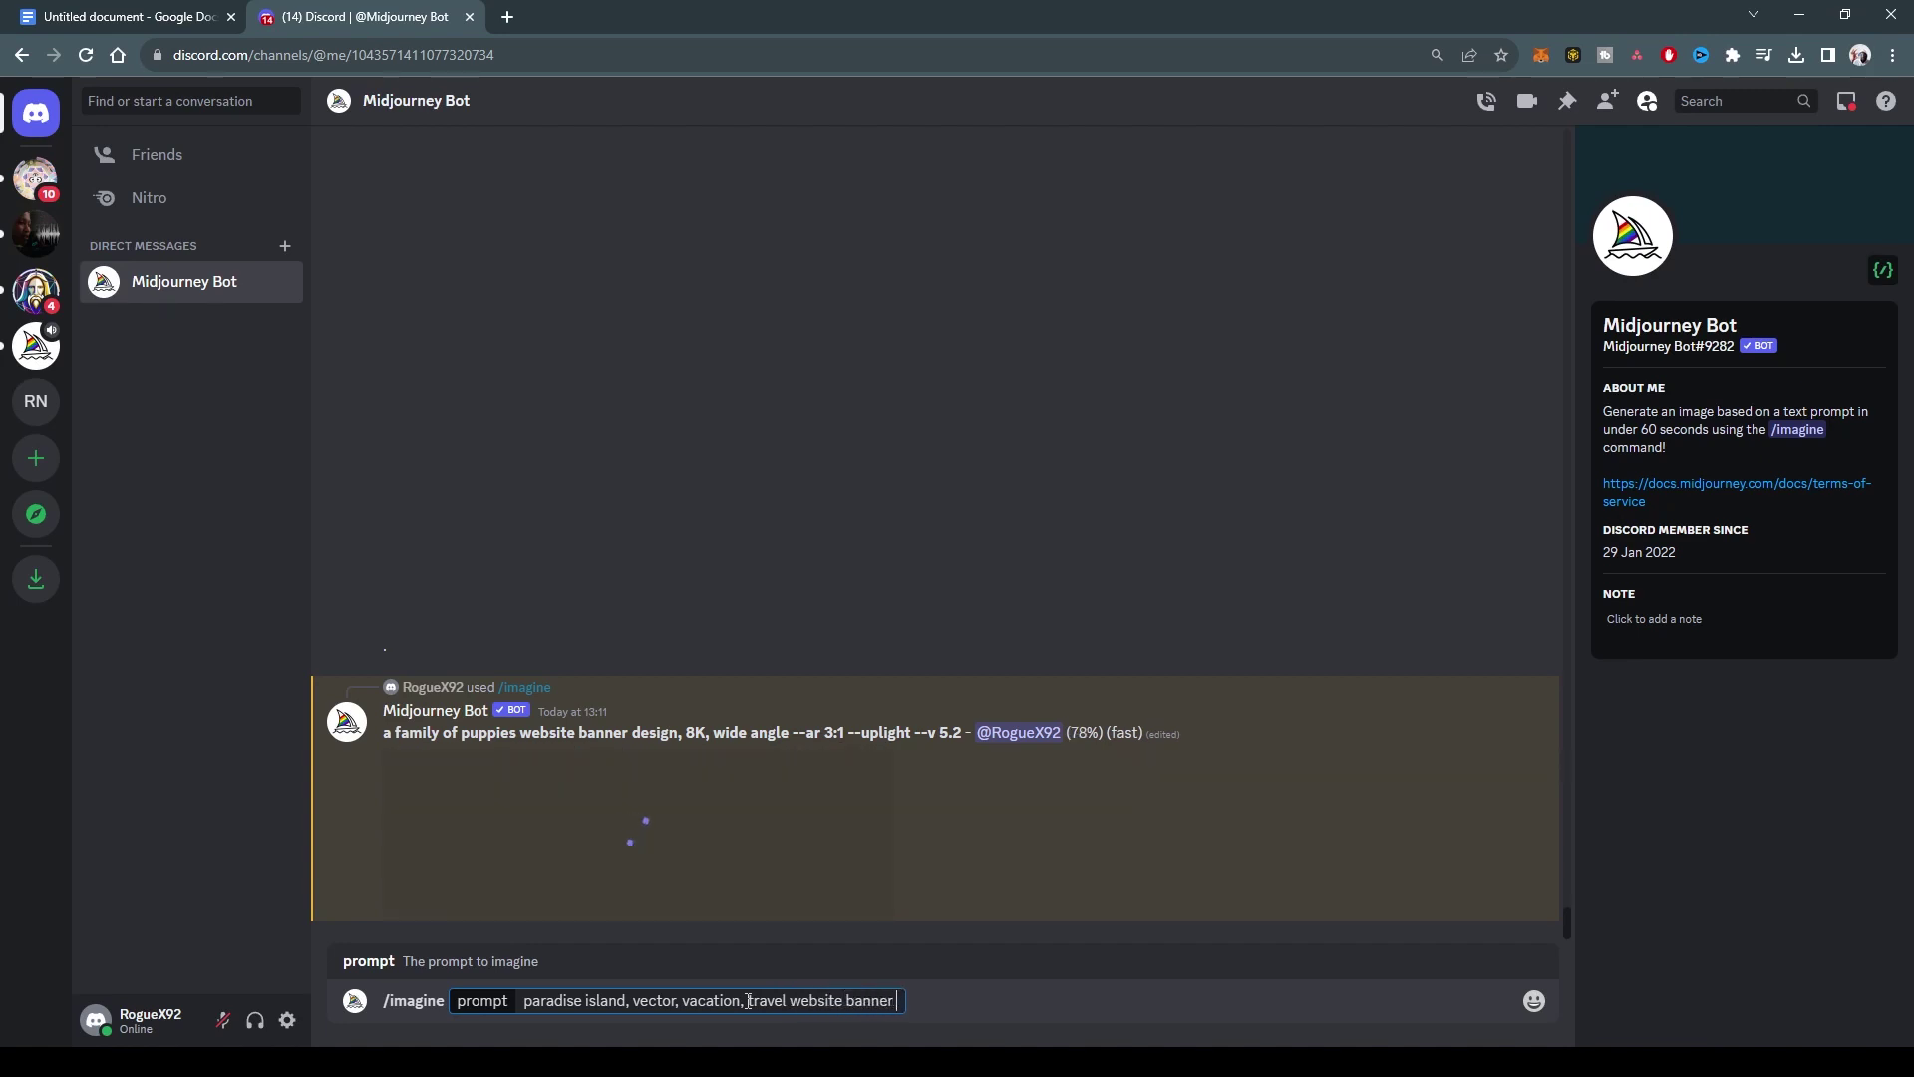
{"action": "type", "text": "design, 8K,"}
{"action": "double_click", "coordinate": [657, 1003]}
{"action": "left_click", "coordinate": [977, 1001]}
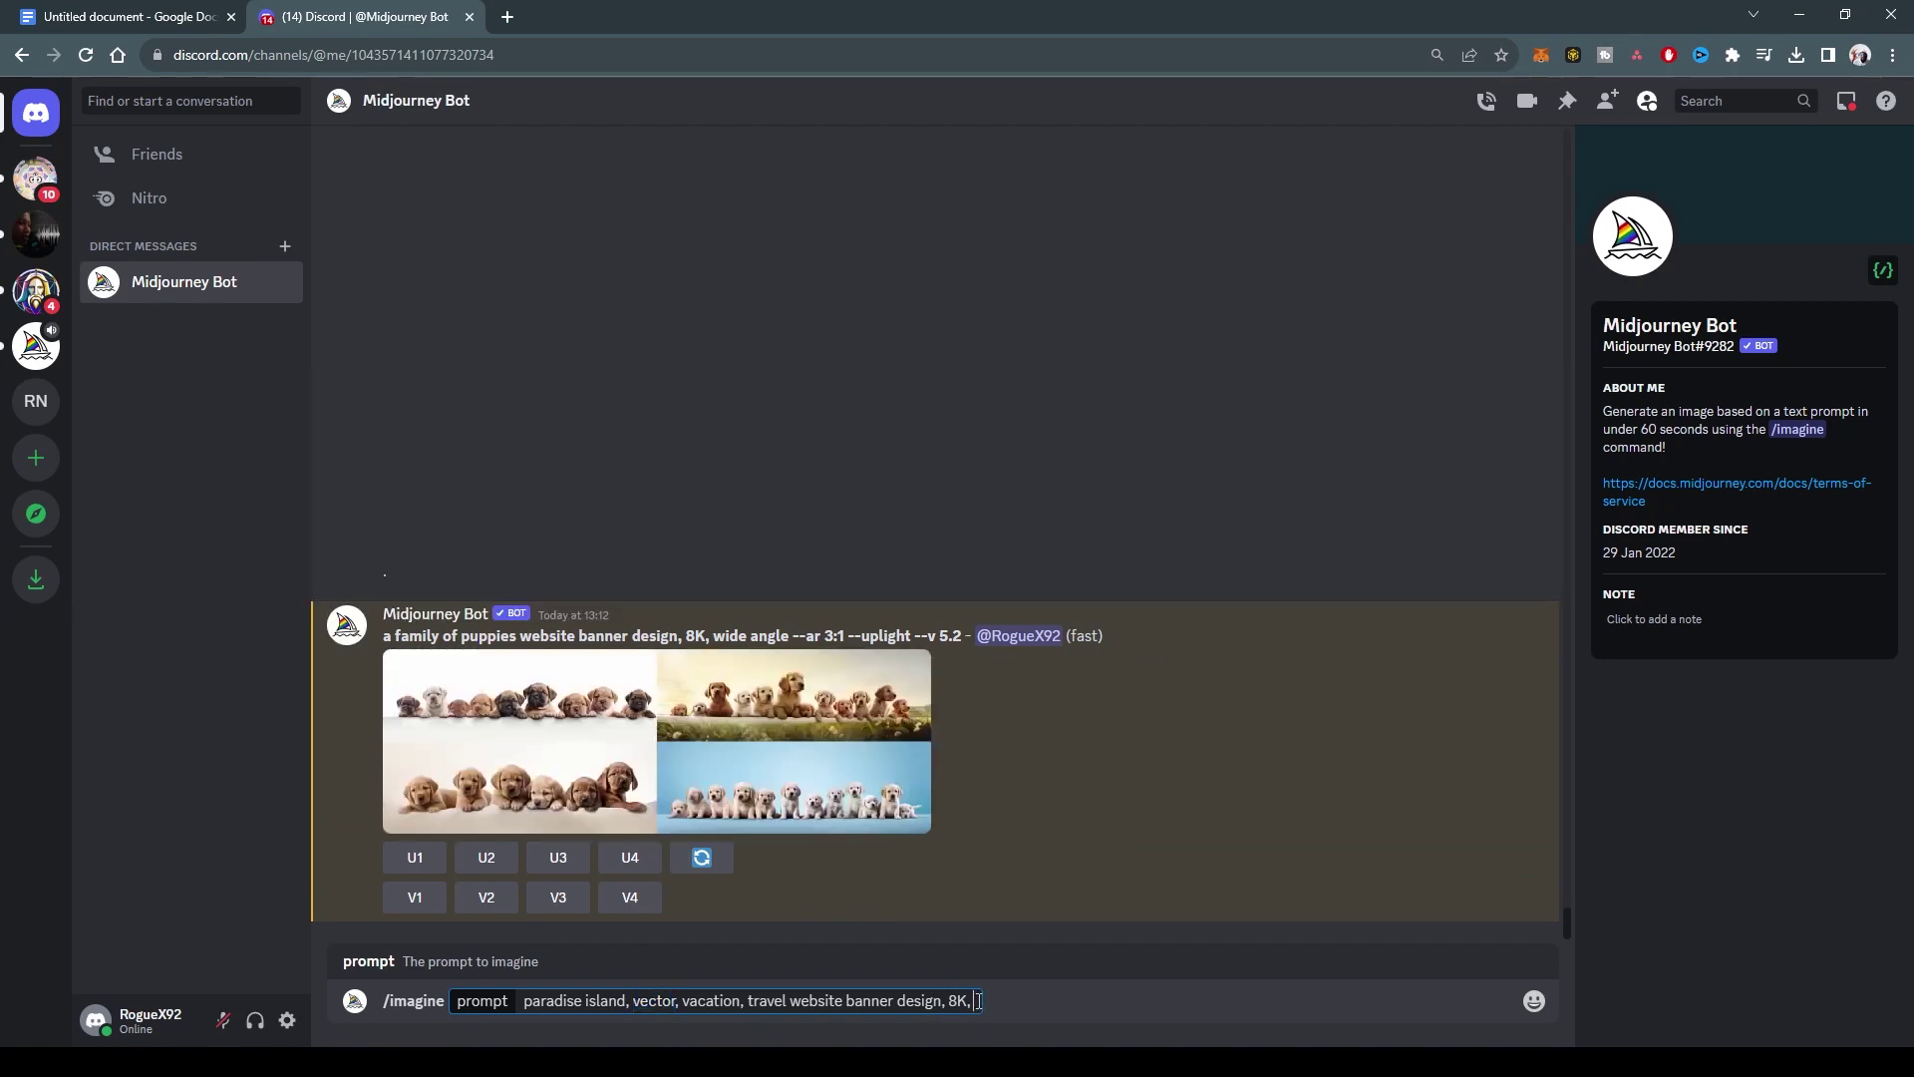
Step: Finish the paradise island prompt with "wide angle --ar 3:1" and submit it
{"action": "type", "text": "wide angle"}
{"action": "type", "text": " ar"}
{"action": "key", "text": "BackSpace"}
{"action": "key", "text": "BackSpace"}
{"action": "type", "text": "--ar"}
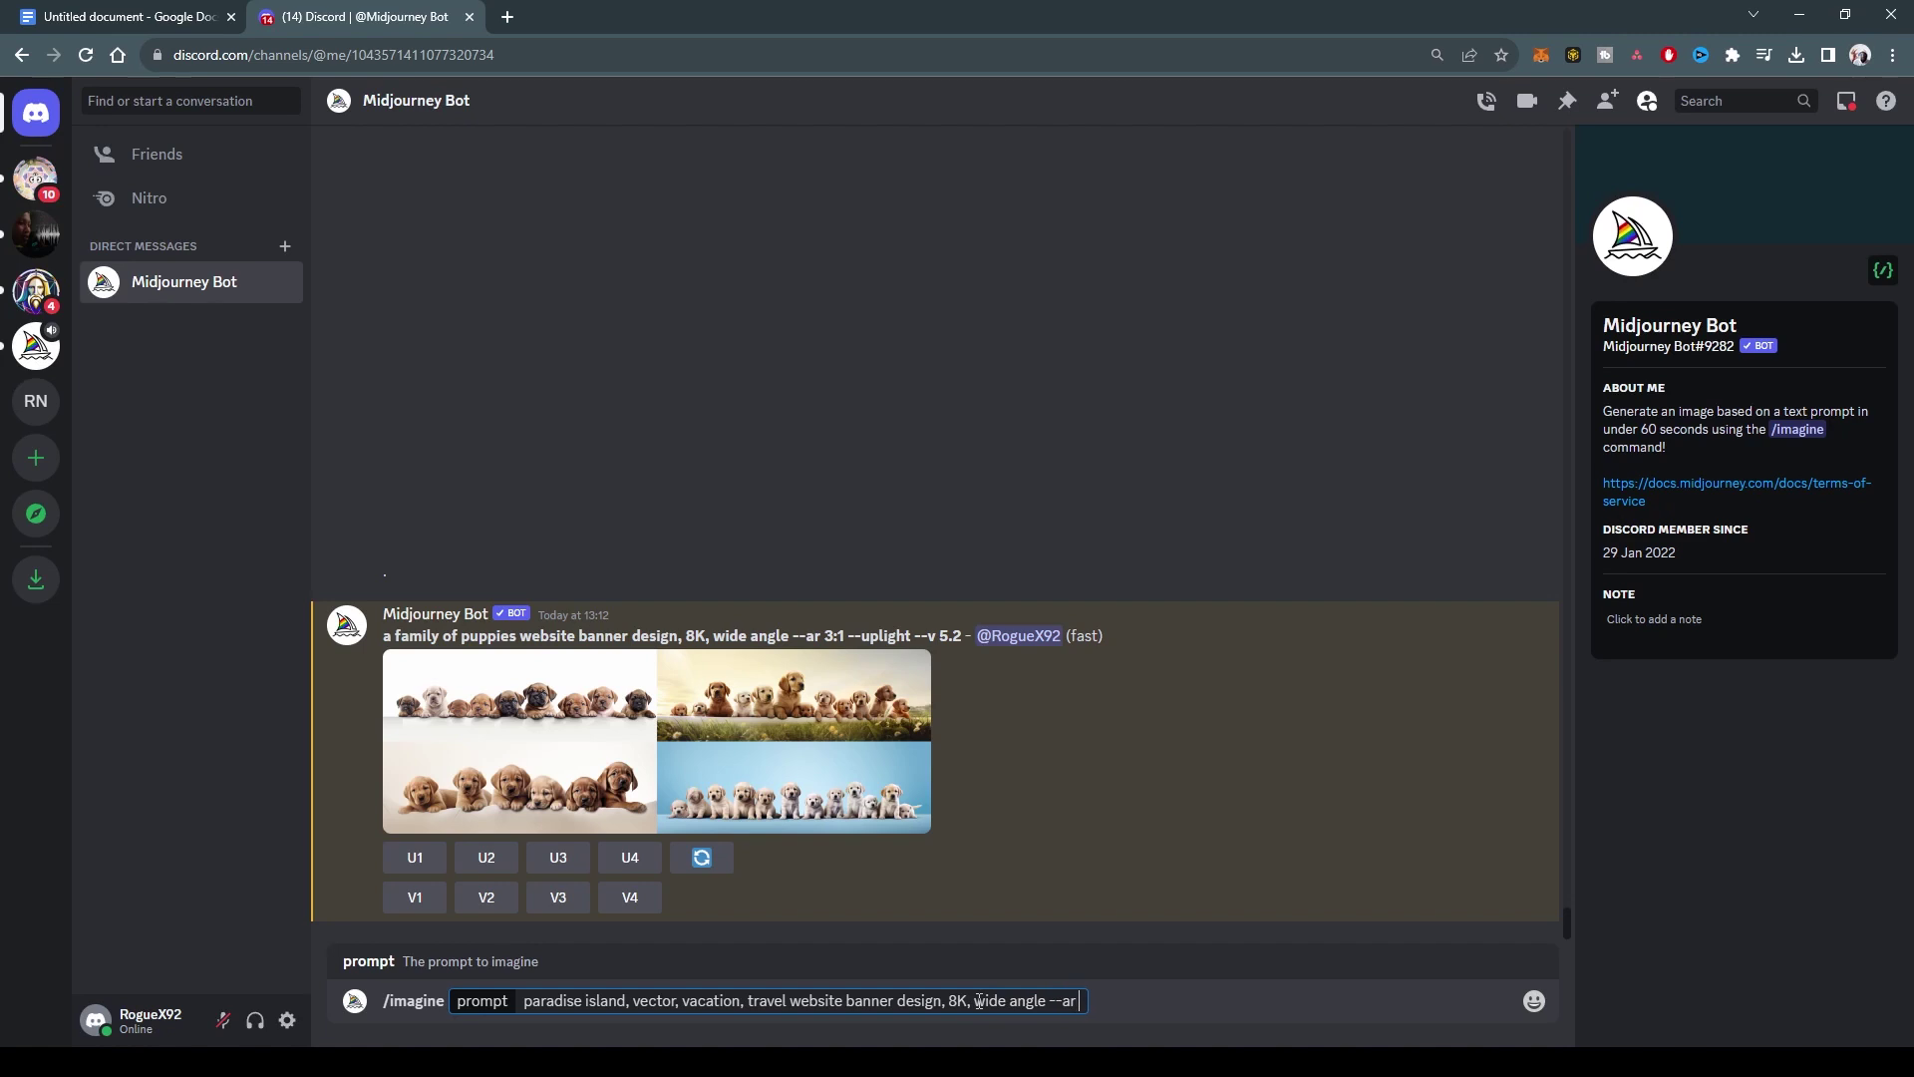
{"action": "type", "text": " 3:1"}
{"action": "key", "text": "Return"}
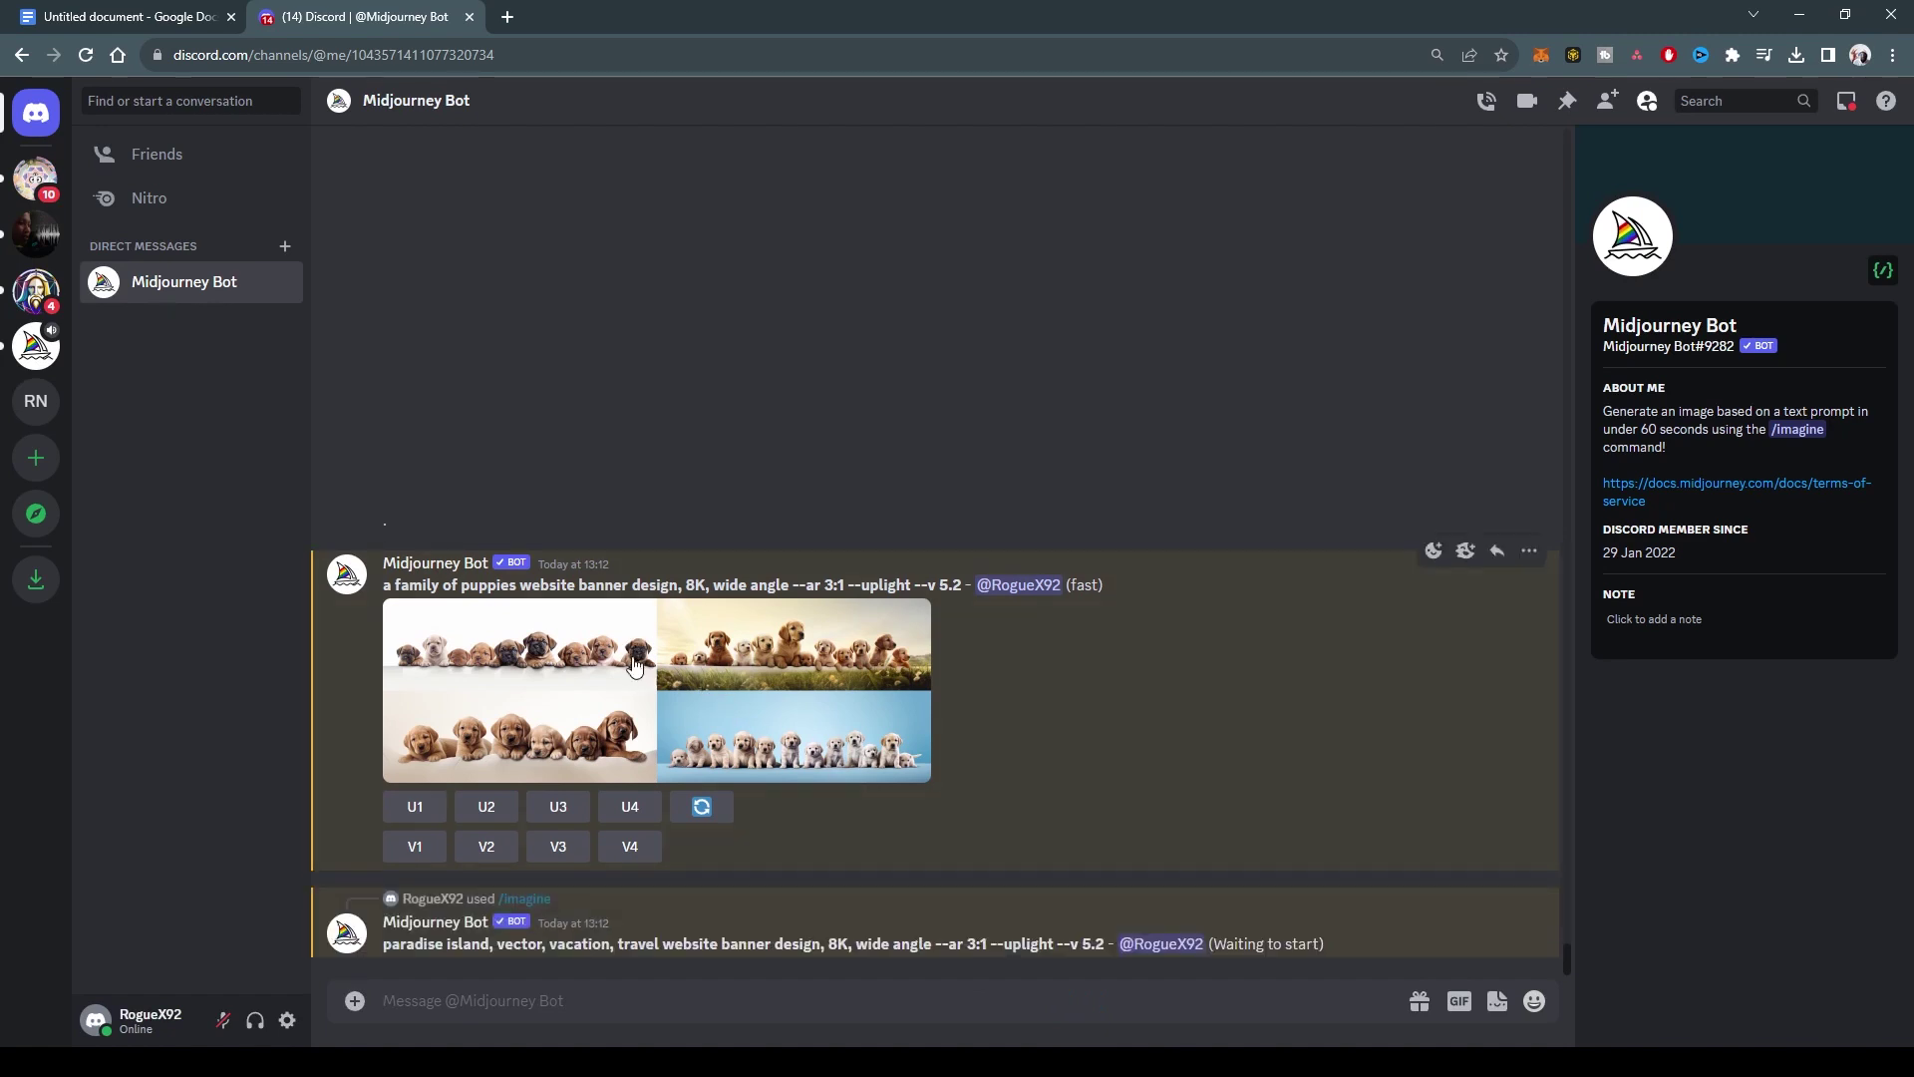
Step: Preview the puppy banner grid enlarged, and upscale images 2 and 3 from it
{"action": "left_click", "coordinate": [634, 664]}
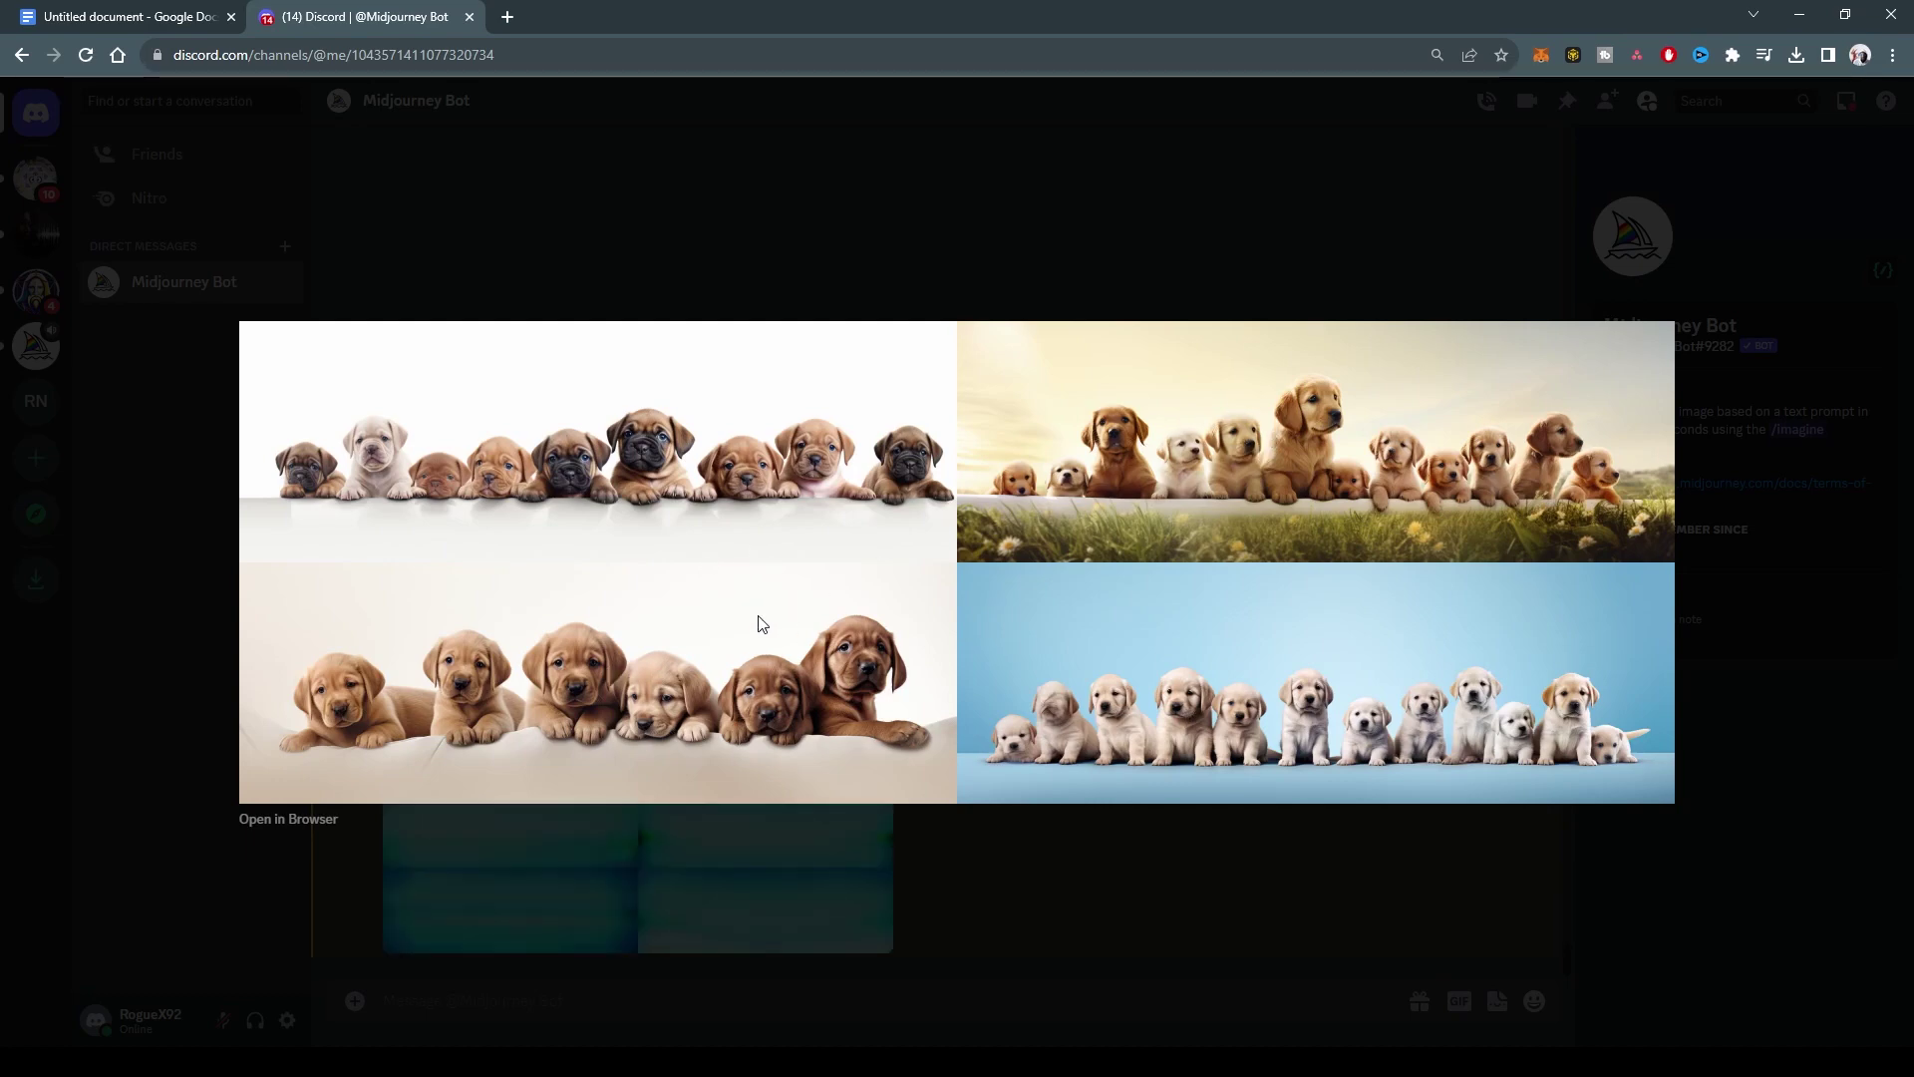
{"action": "left_click", "coordinate": [995, 813]}
{"action": "left_click", "coordinate": [487, 631]}
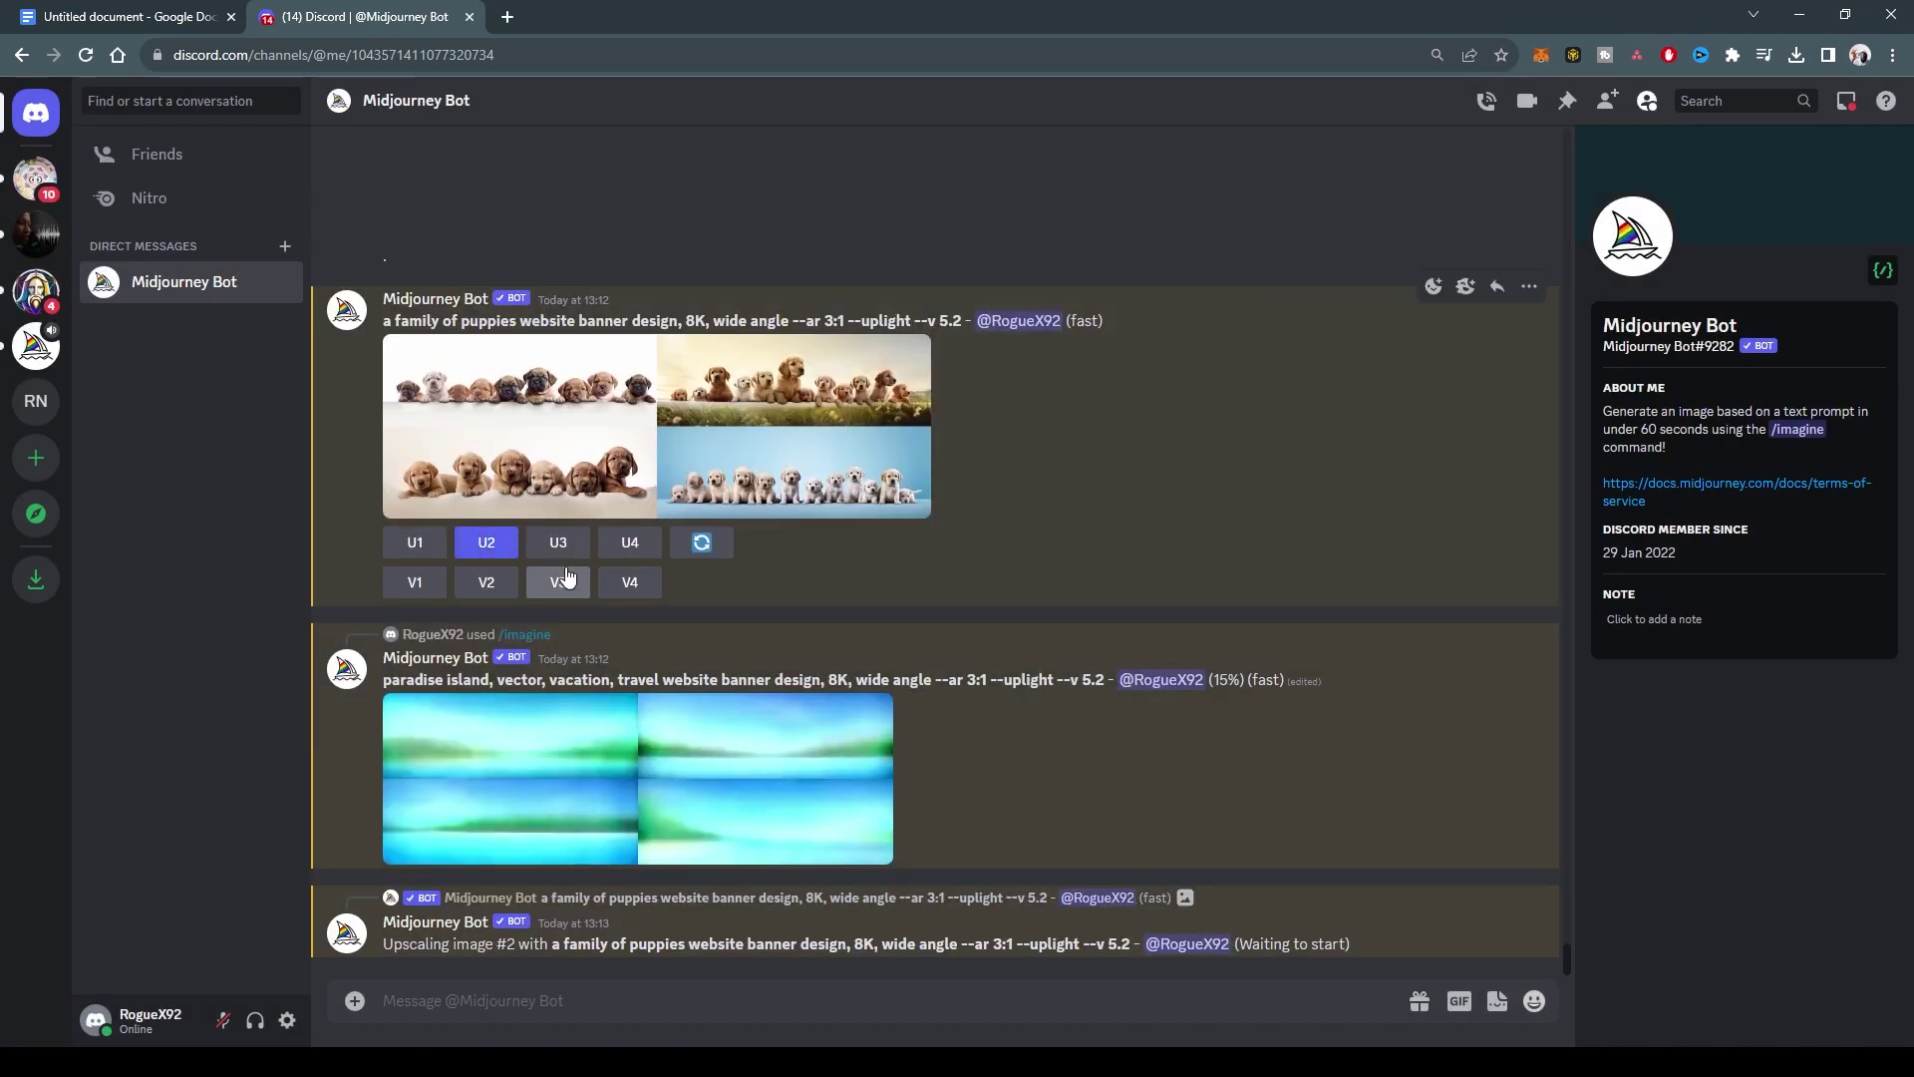
{"action": "left_click", "coordinate": [556, 543]}
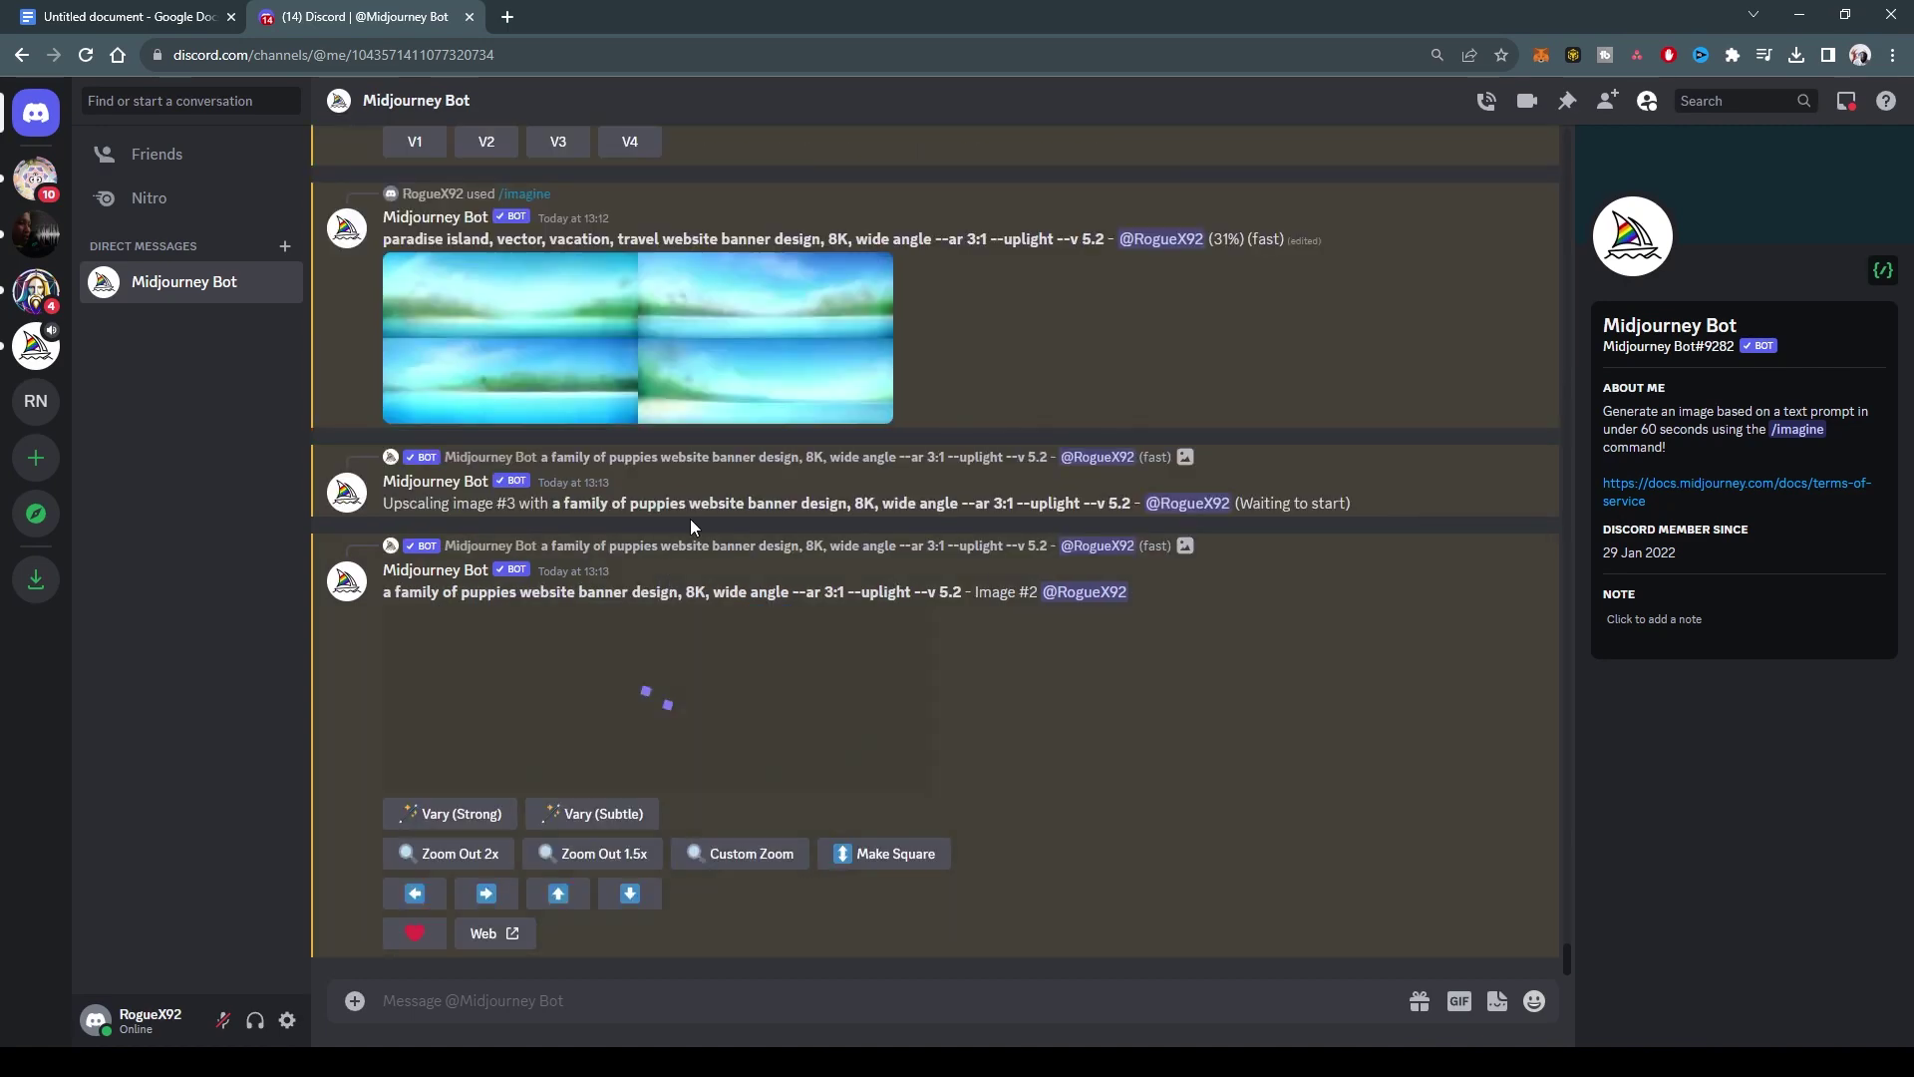
Step: Examine enlarged views of the two upscaled puppy banners, image #2 and image #3
{"action": "scroll", "coordinate": [727, 540], "scroll_direction": "up", "scroll_amount": 7}
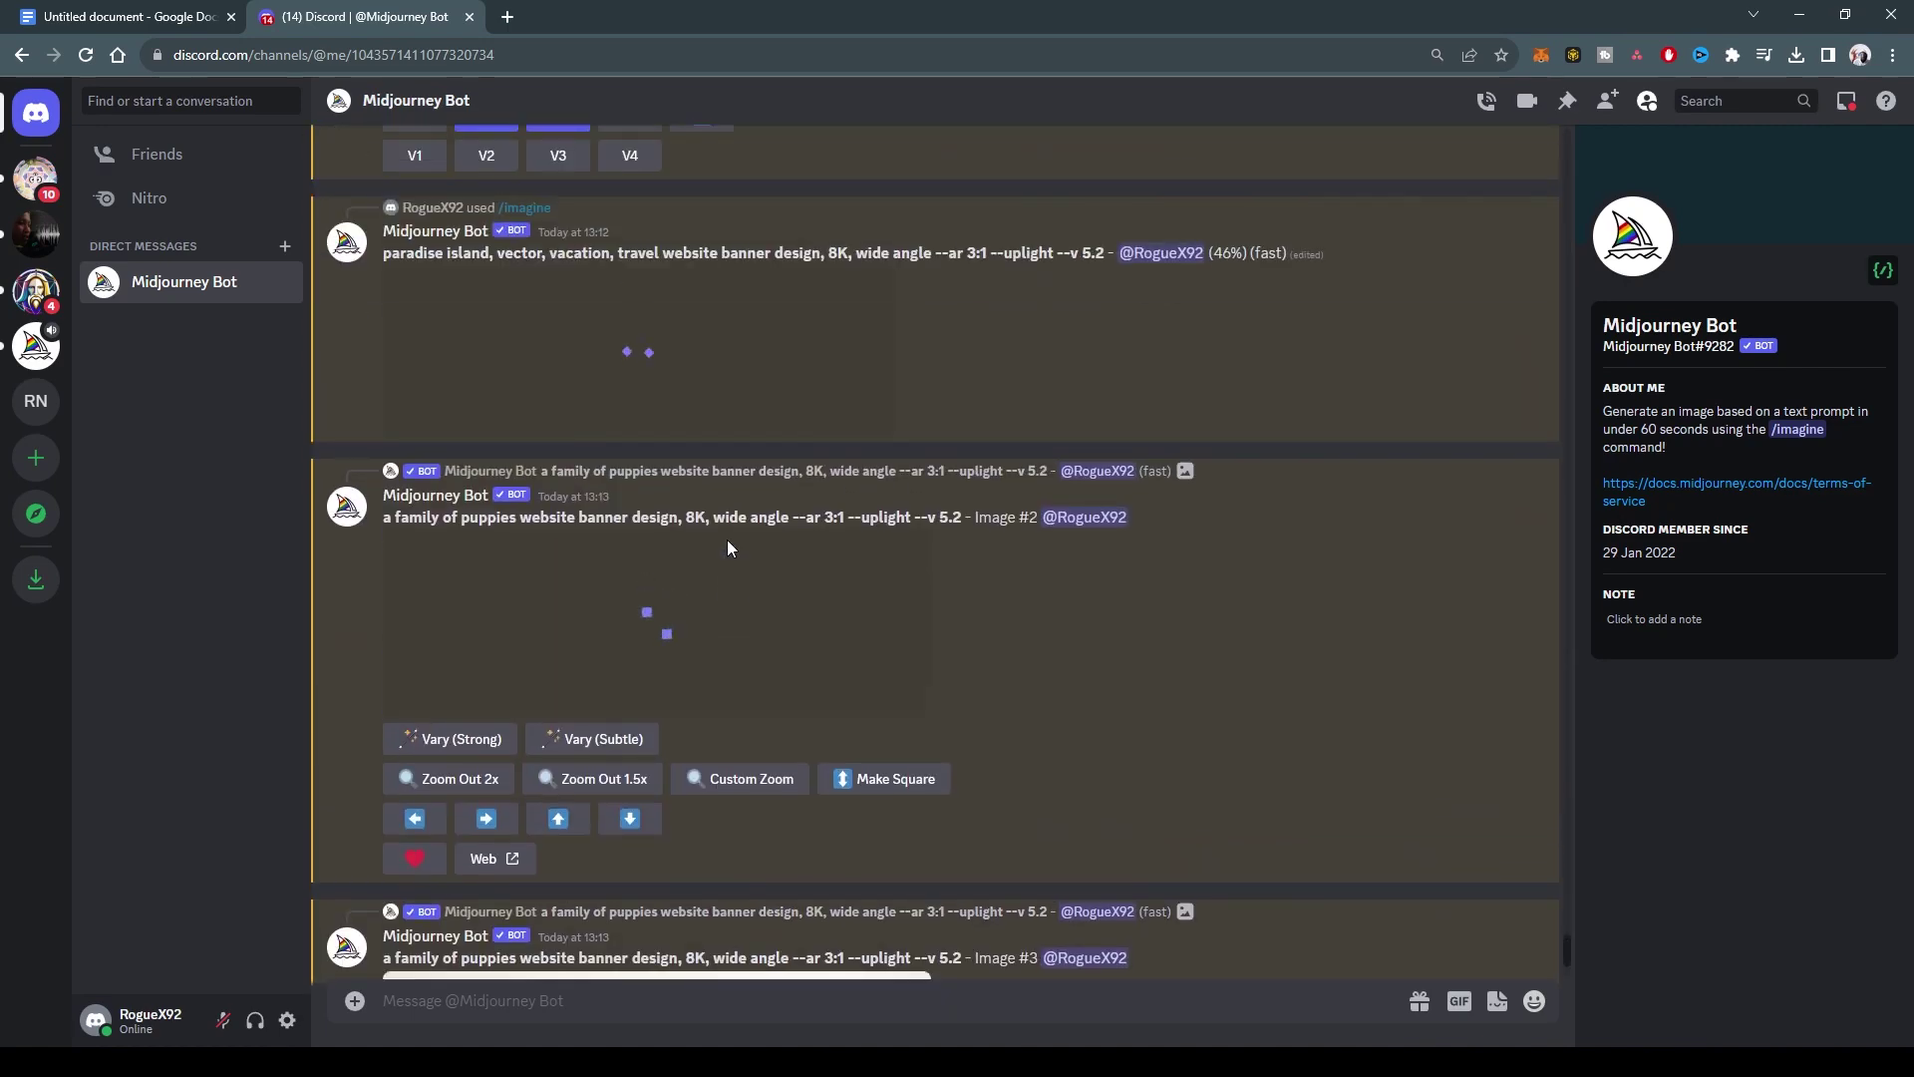
{"action": "scroll", "coordinate": [740, 602], "scroll_direction": "down", "scroll_amount": 3}
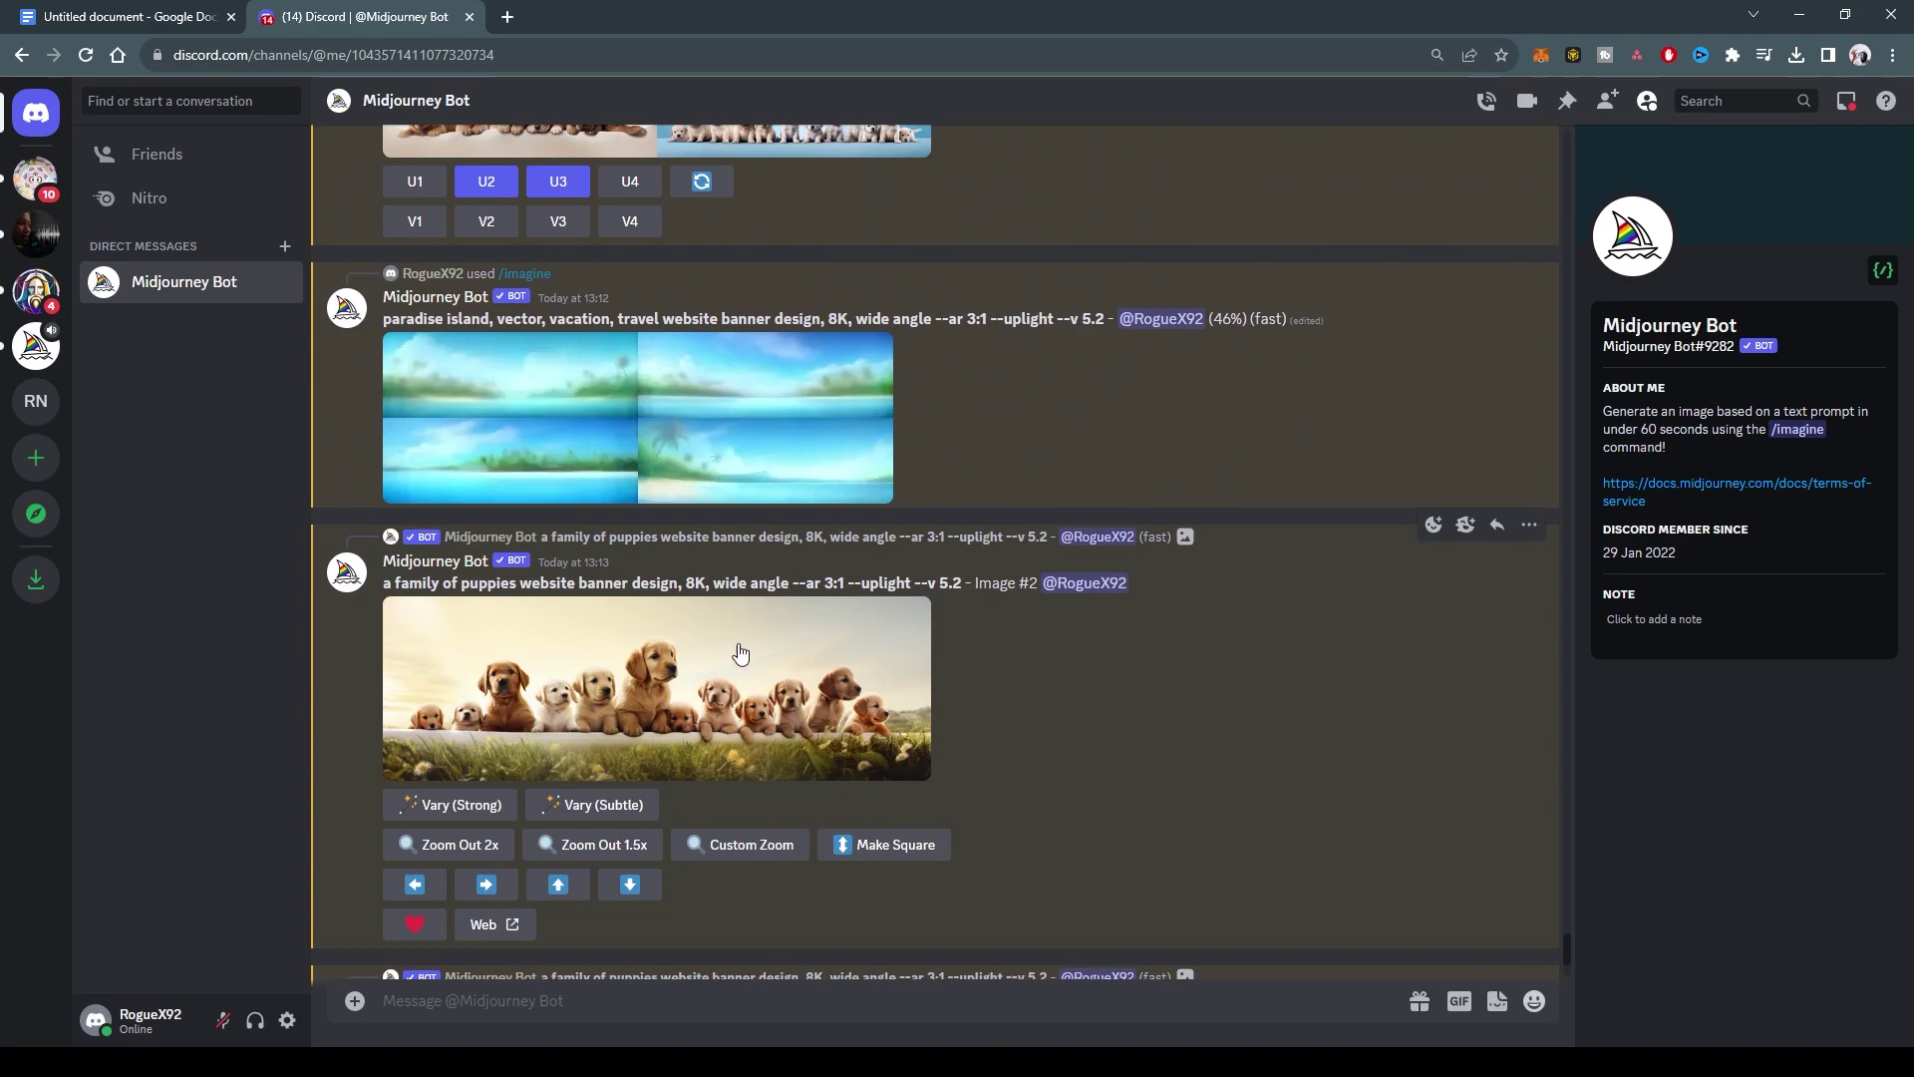
{"action": "left_click", "coordinate": [697, 676]}
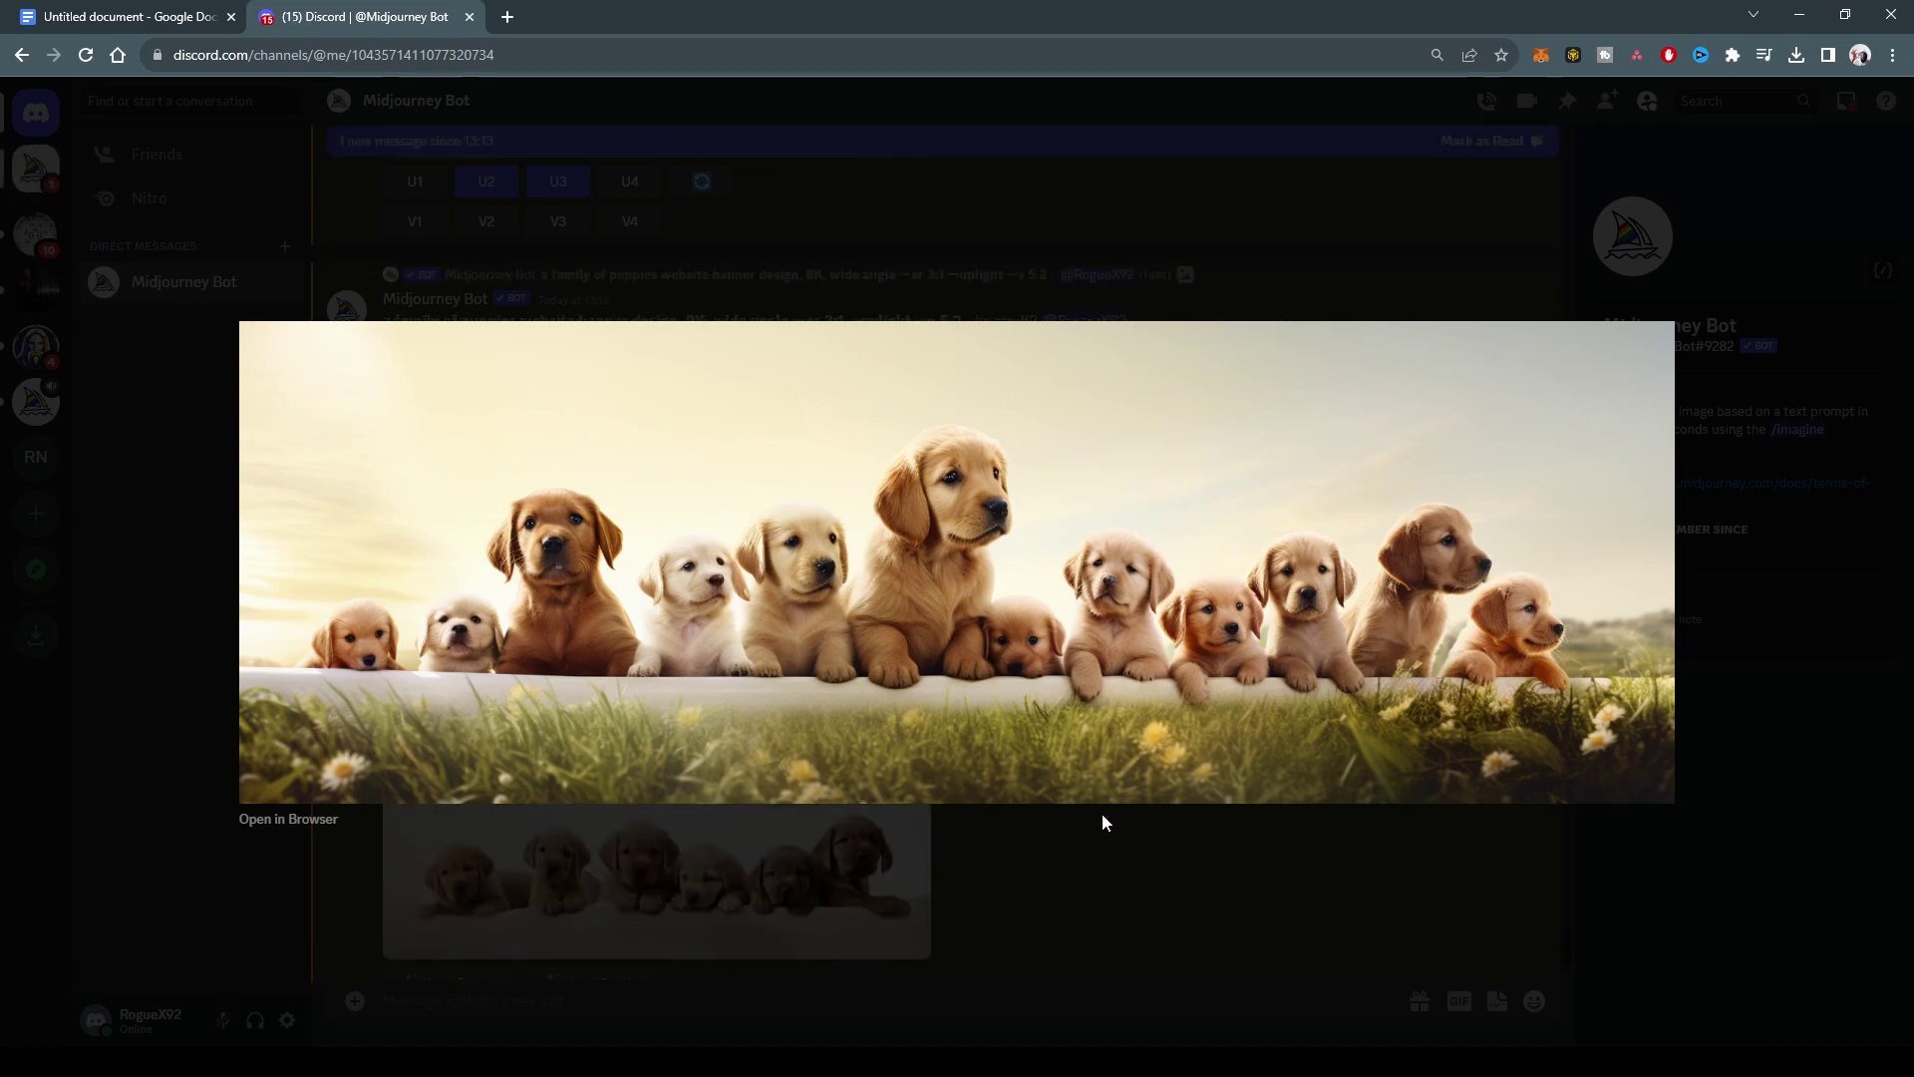
{"action": "left_click", "coordinate": [1085, 853]}
{"action": "left_click", "coordinate": [722, 858]}
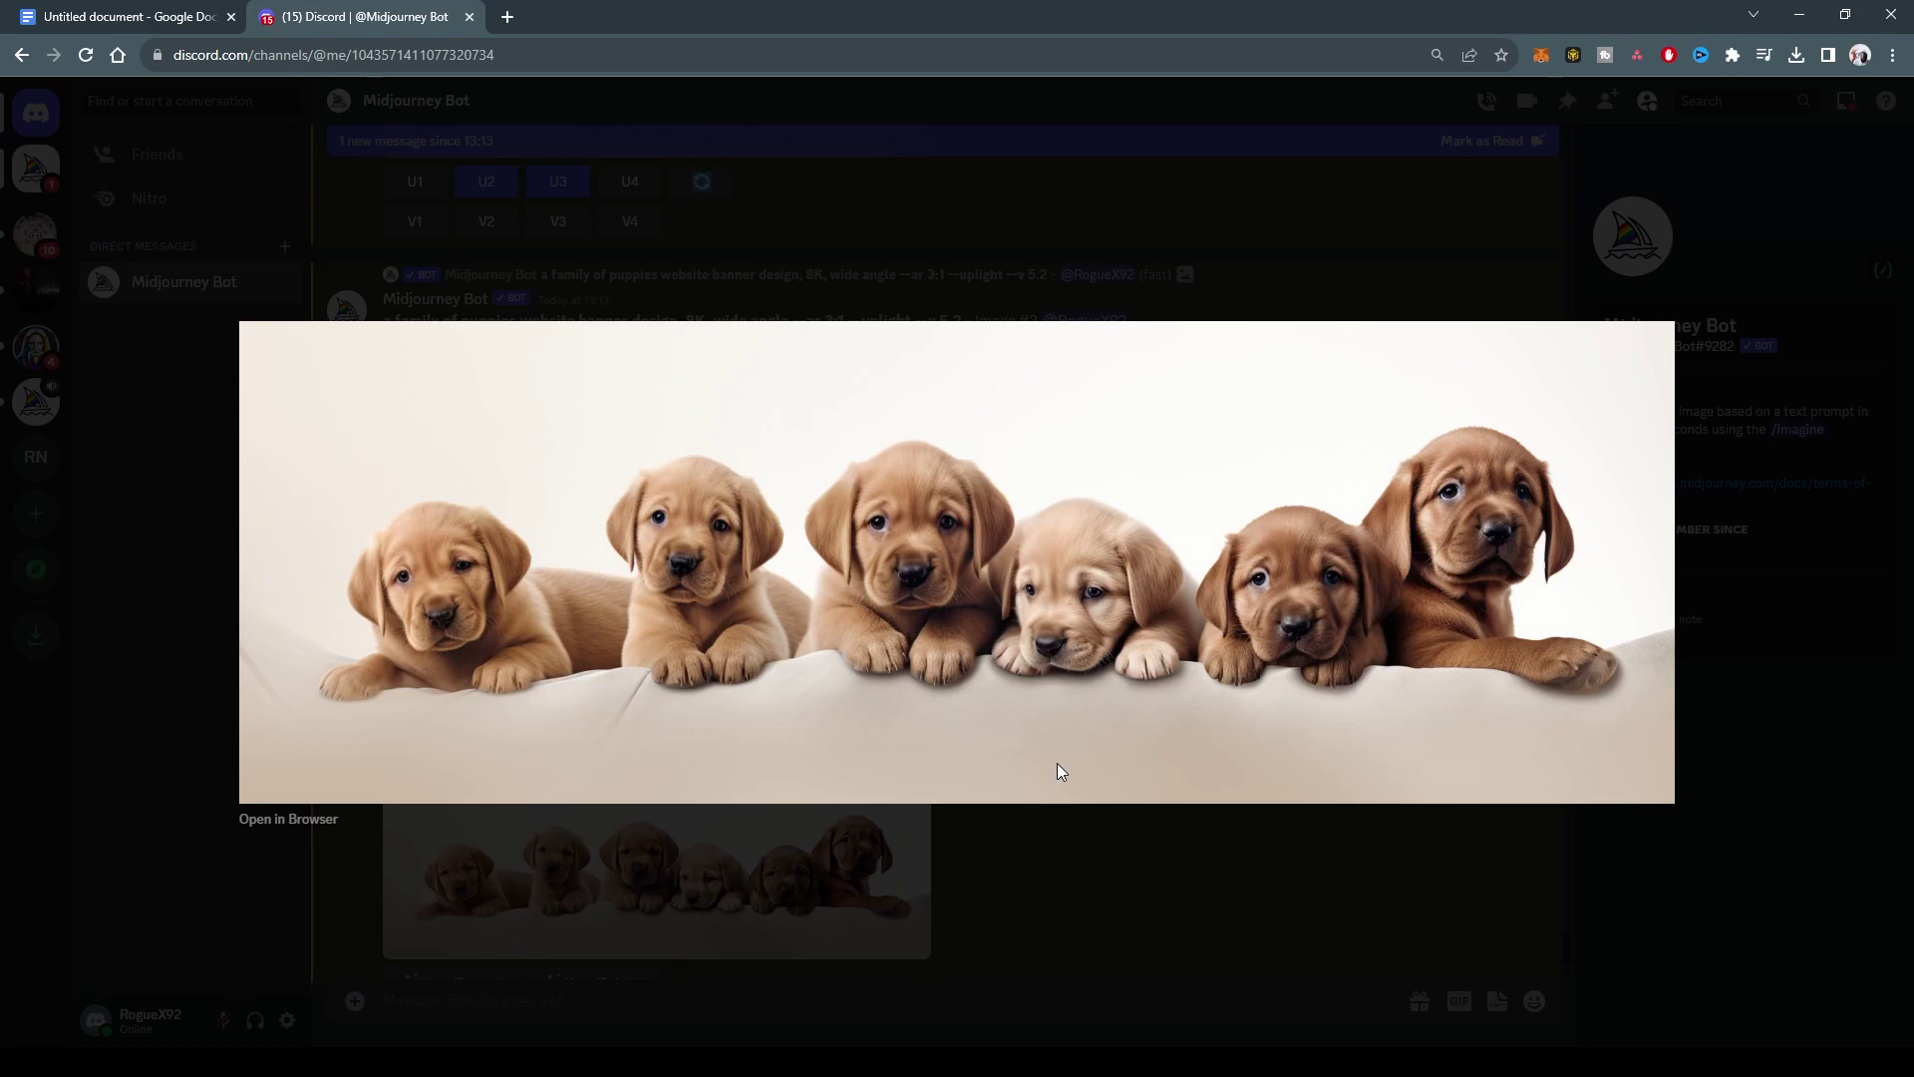
{"action": "left_click", "coordinate": [1021, 824]}
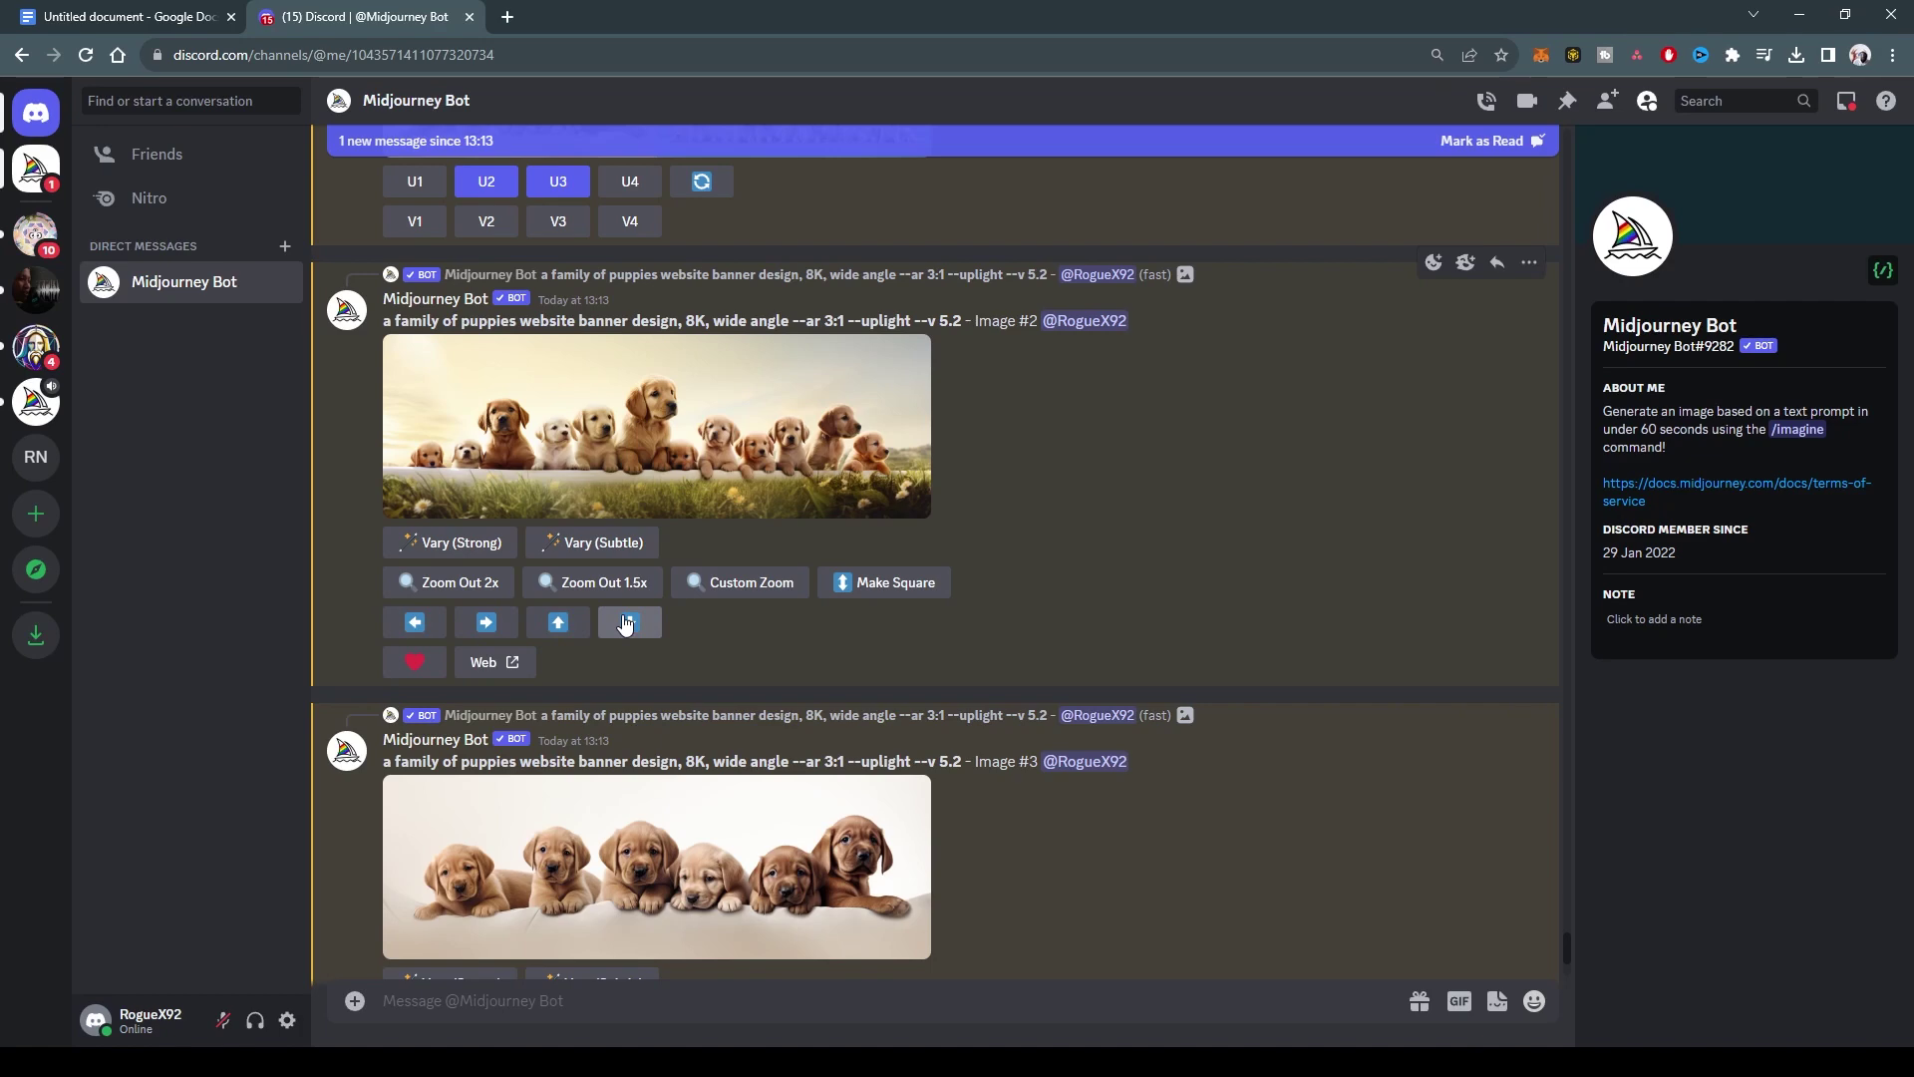
Step: Examine an enlarged view of the four paradise island travel banners
{"action": "scroll", "coordinate": [762, 570], "scroll_direction": "down", "scroll_amount": 5}
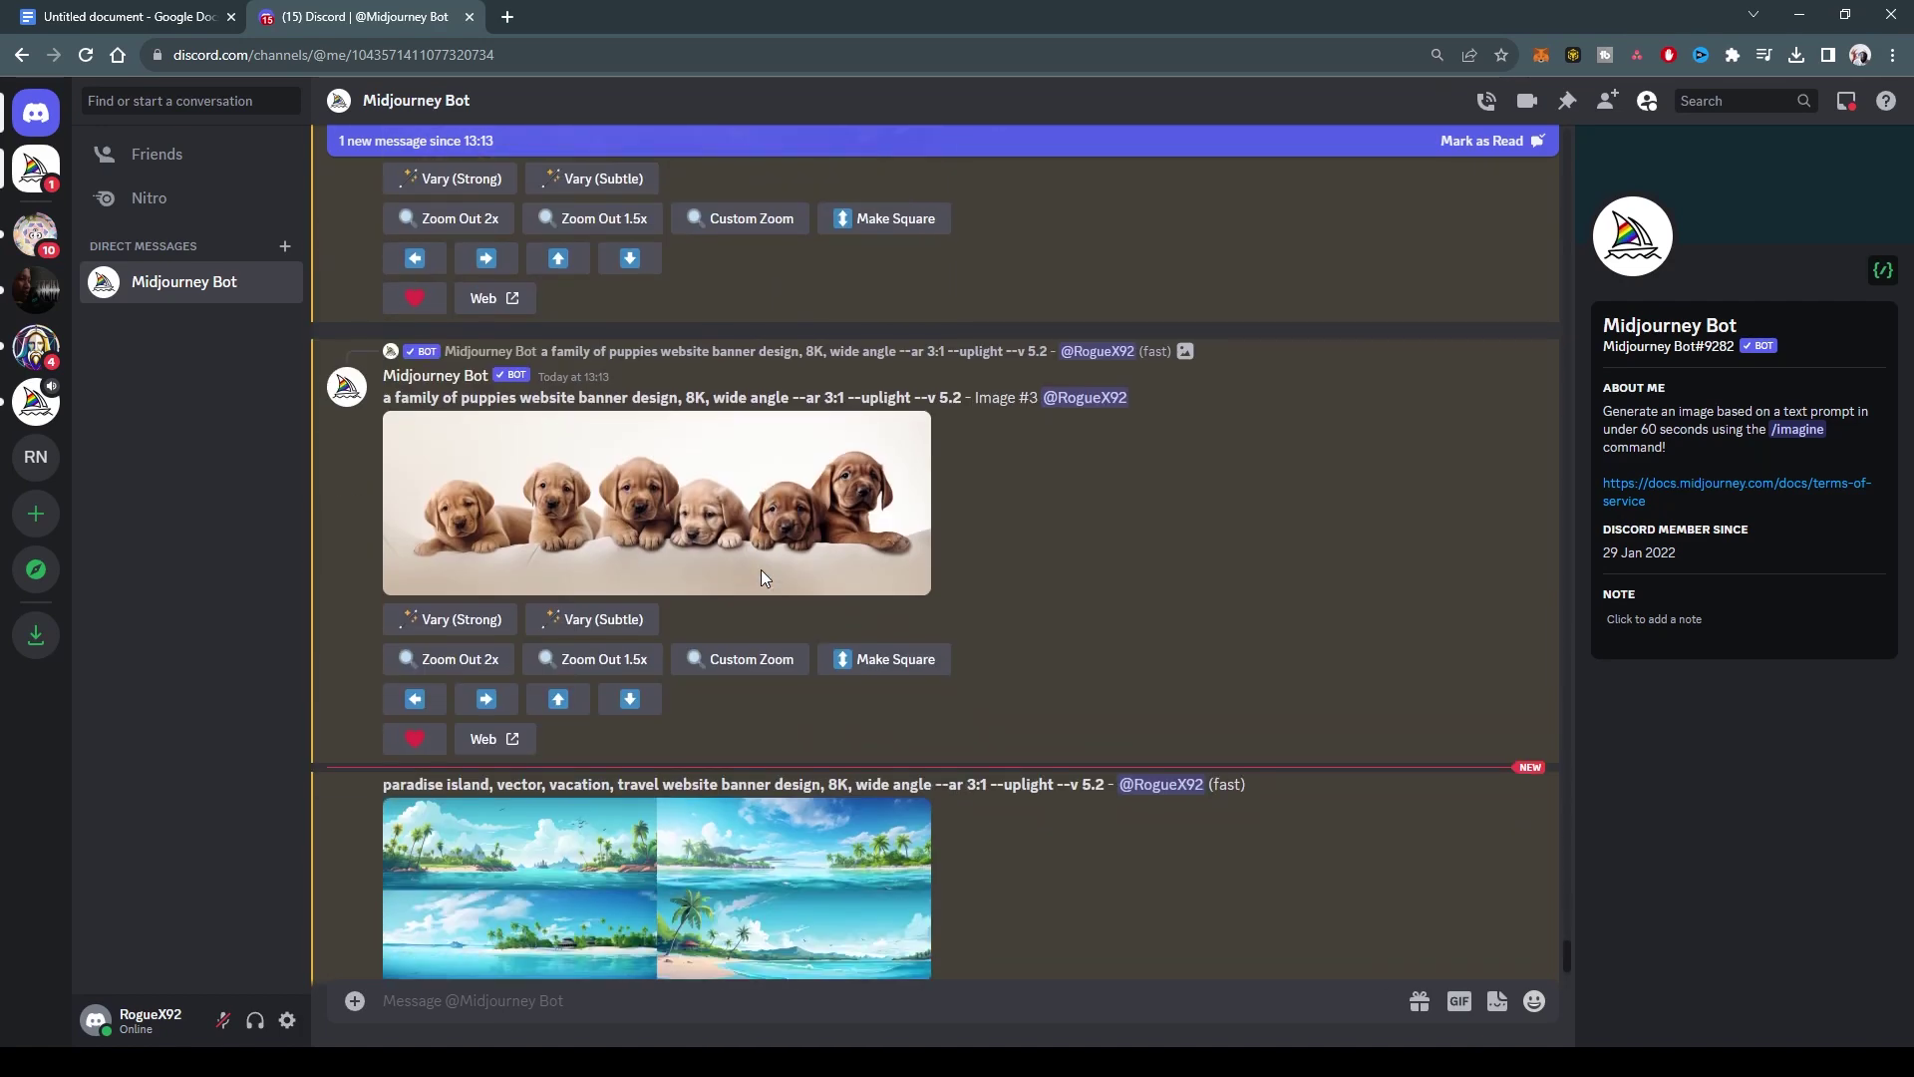
{"action": "left_click", "coordinate": [608, 754]}
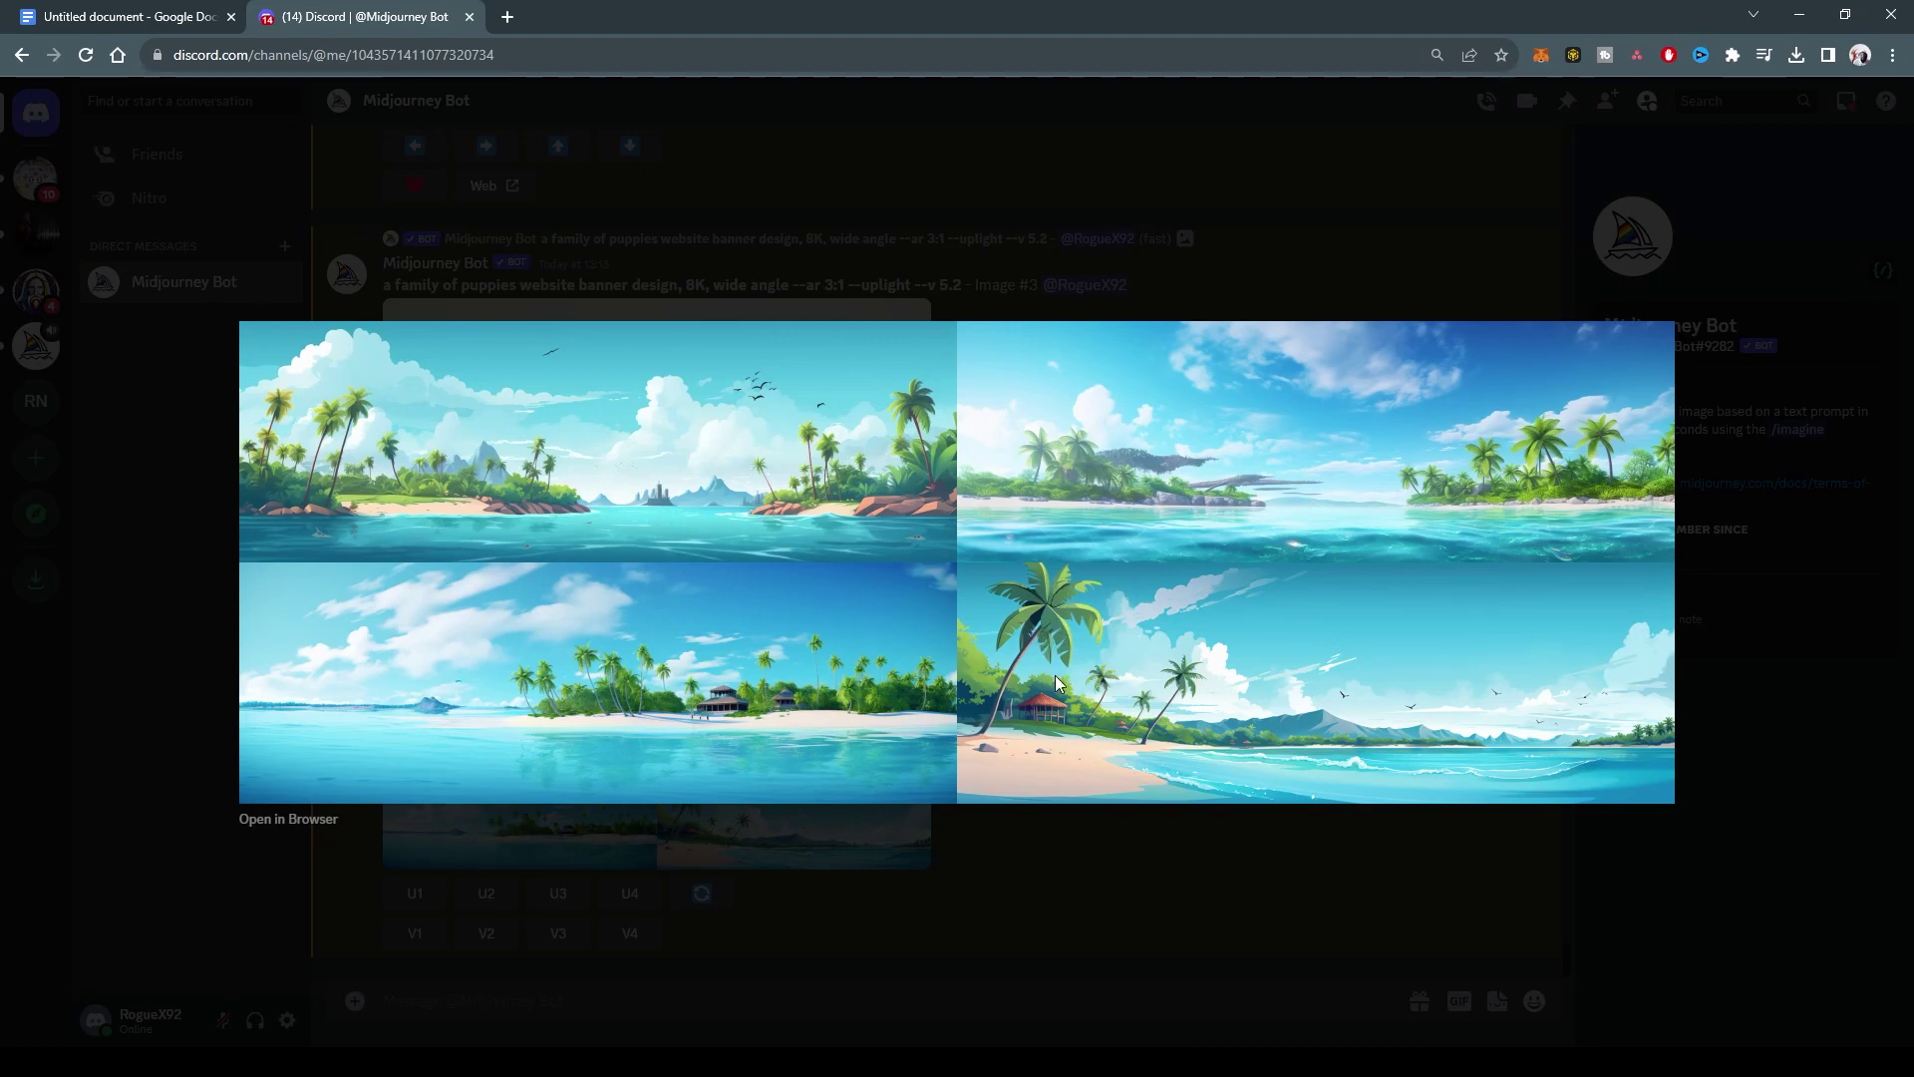
{"action": "left_click", "coordinate": [1069, 900]}
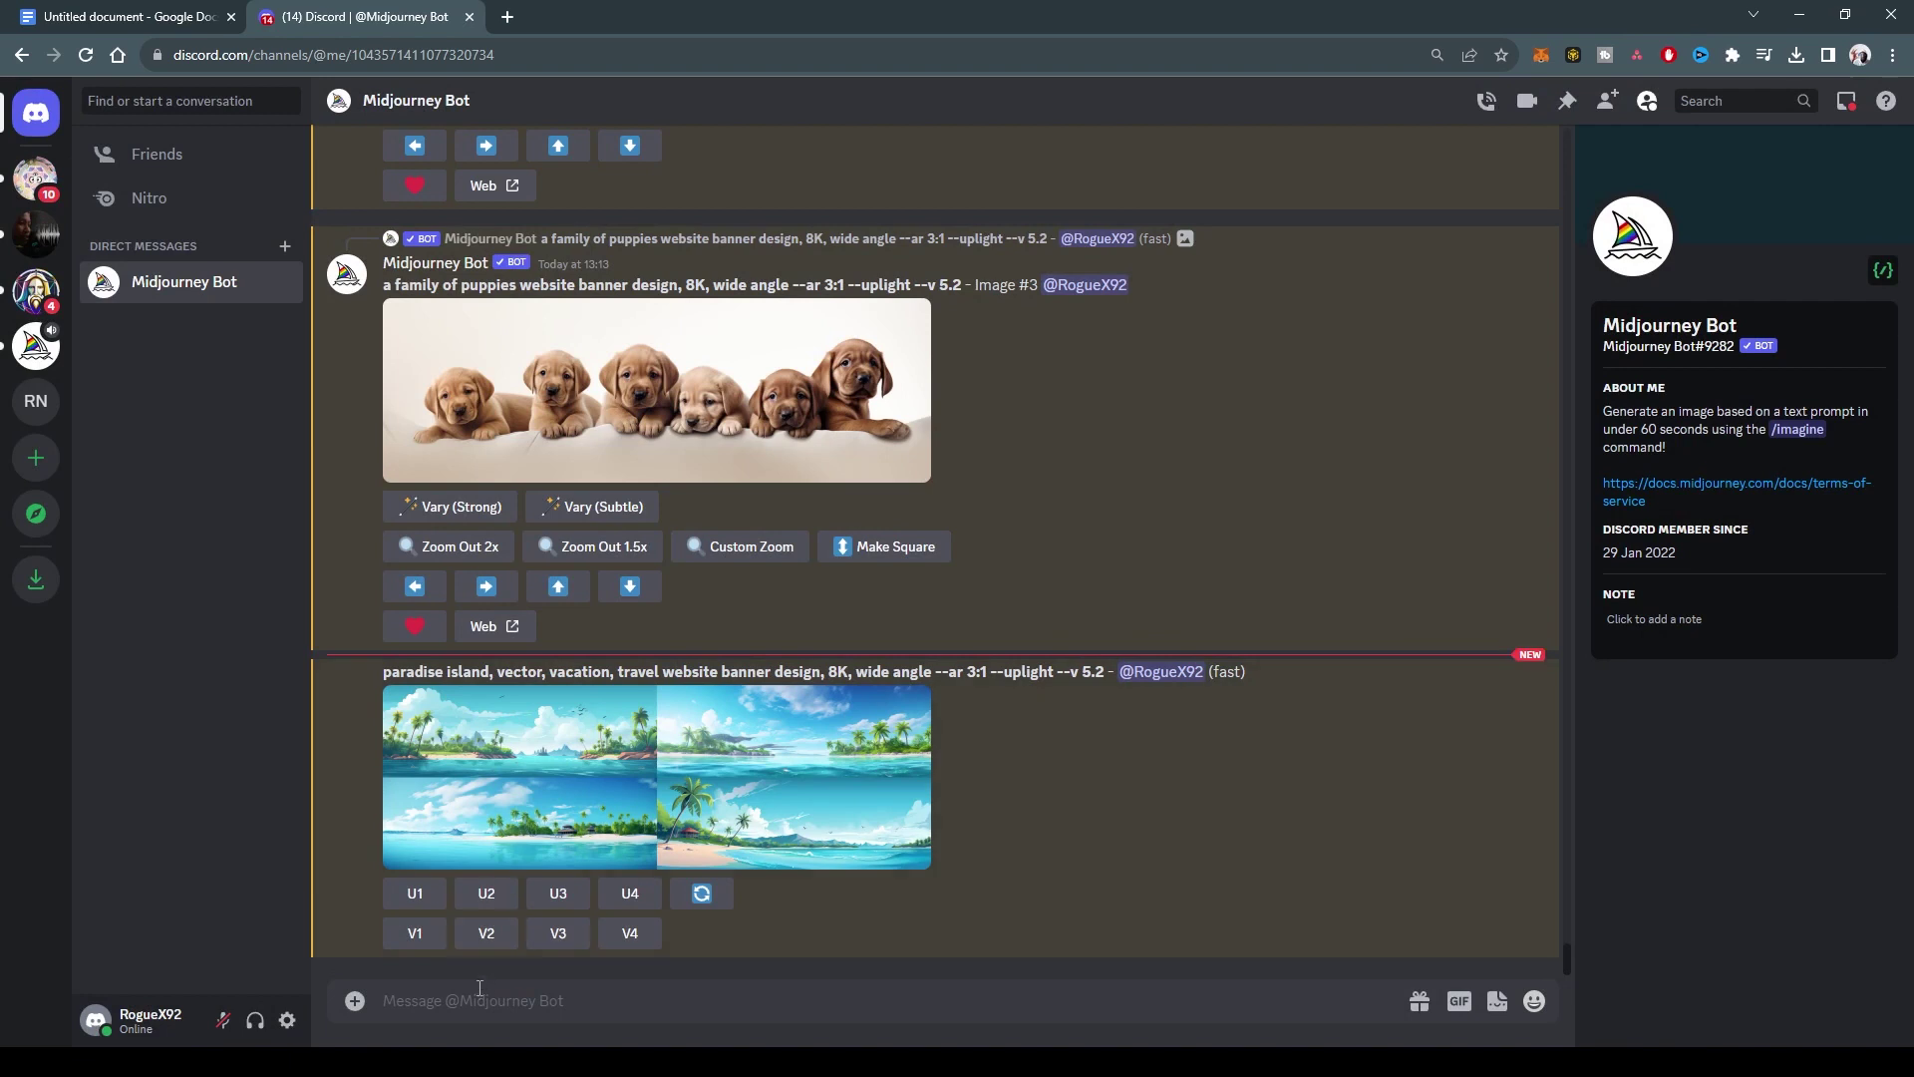
Step: Reuse the paradise island prompt text, from "paradise island" through "wide angle", in a new /imagine prompt
{"action": "left_click_drag", "start_coordinate": [381, 671], "coordinate": [941, 671]}
{"action": "key", "text": "ctrl+c"}
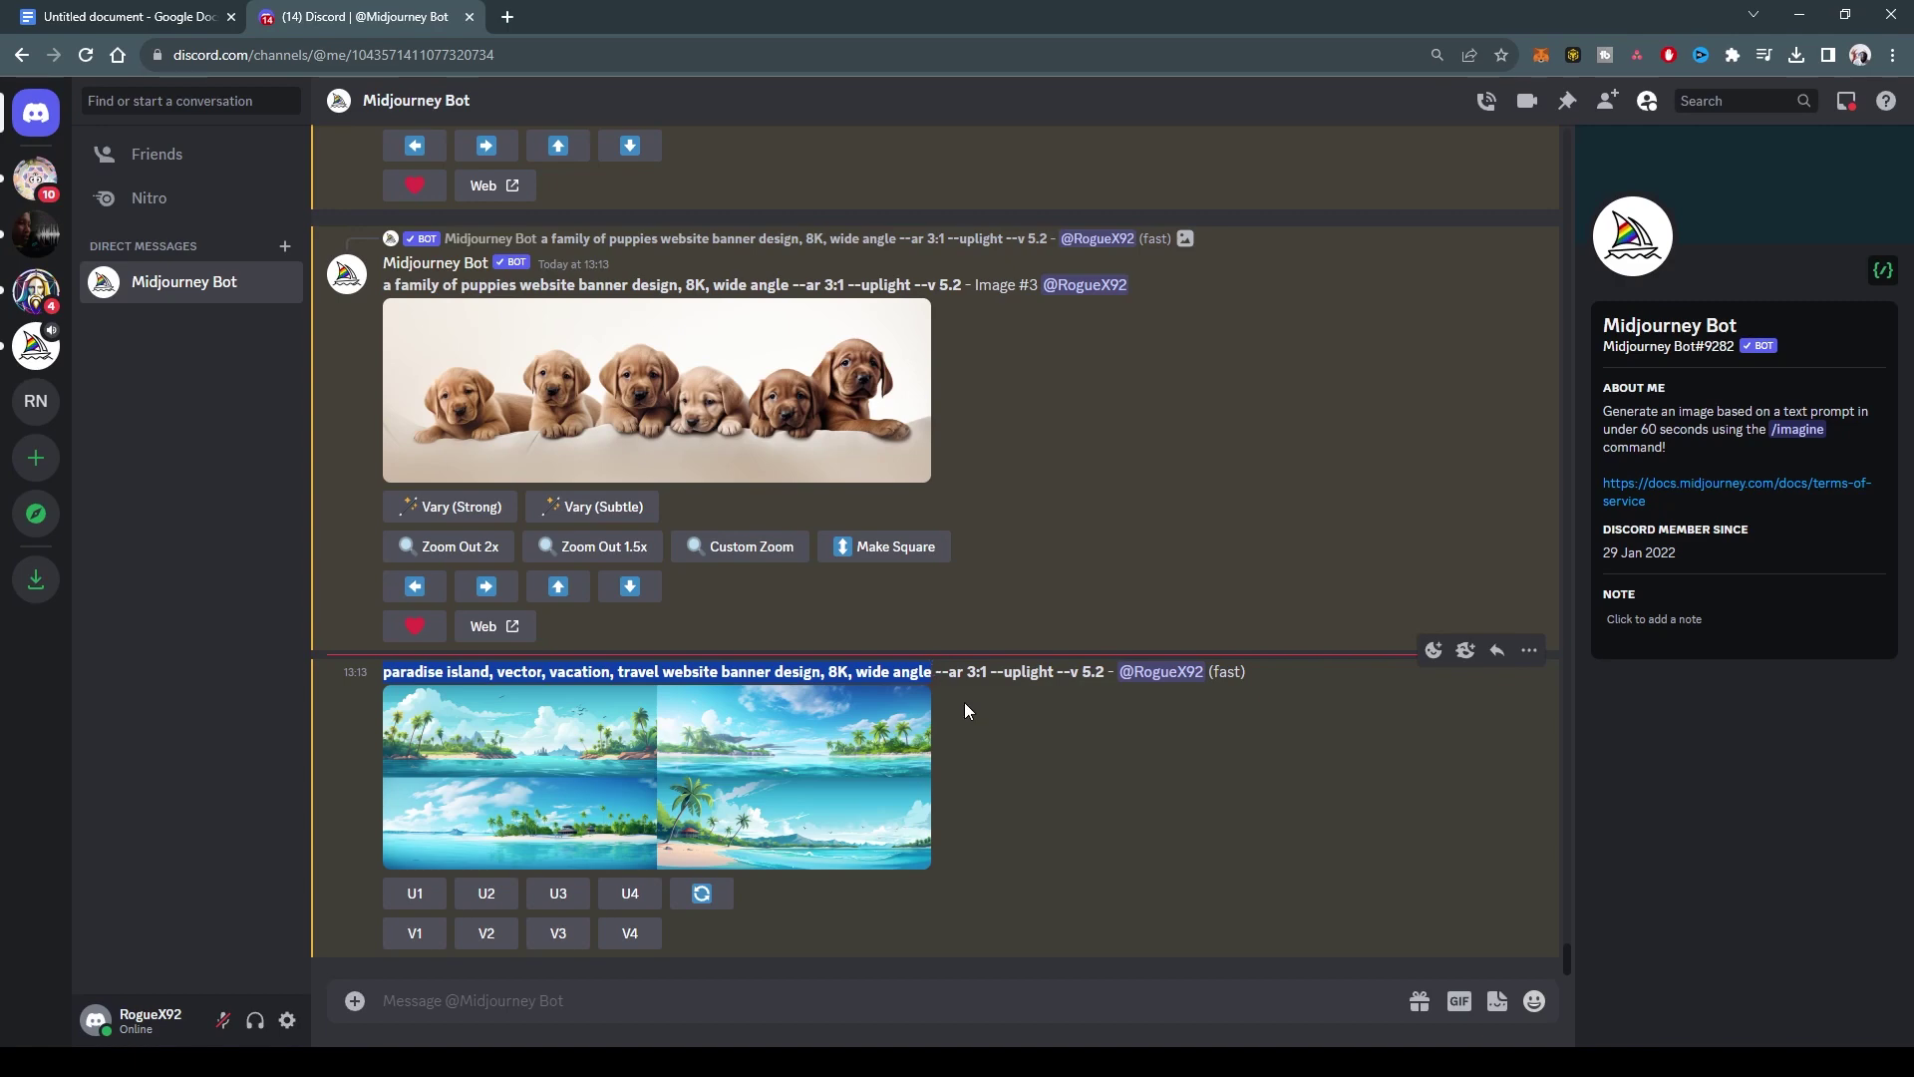
{"action": "left_click", "coordinate": [784, 995]}
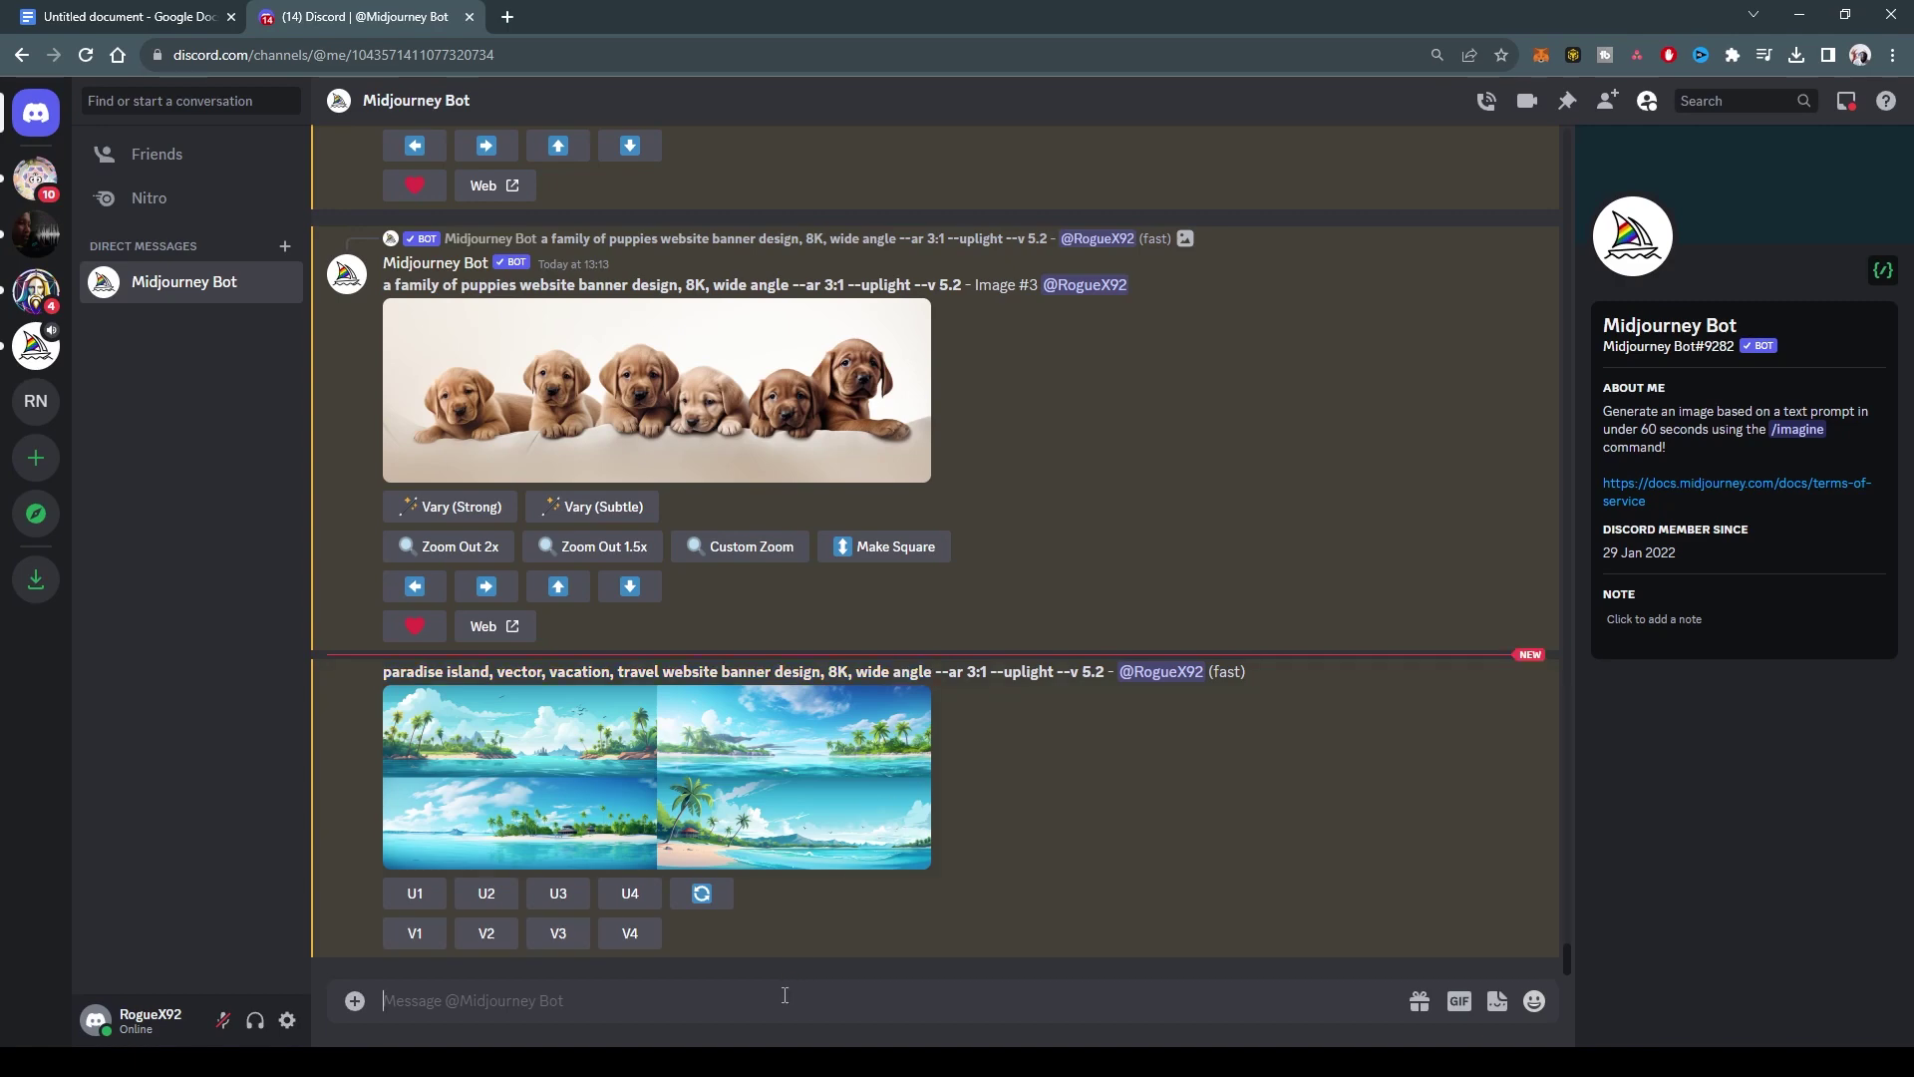
{"action": "type", "text": "/imagine prompt"}
{"action": "key", "text": "ctrl+v"}
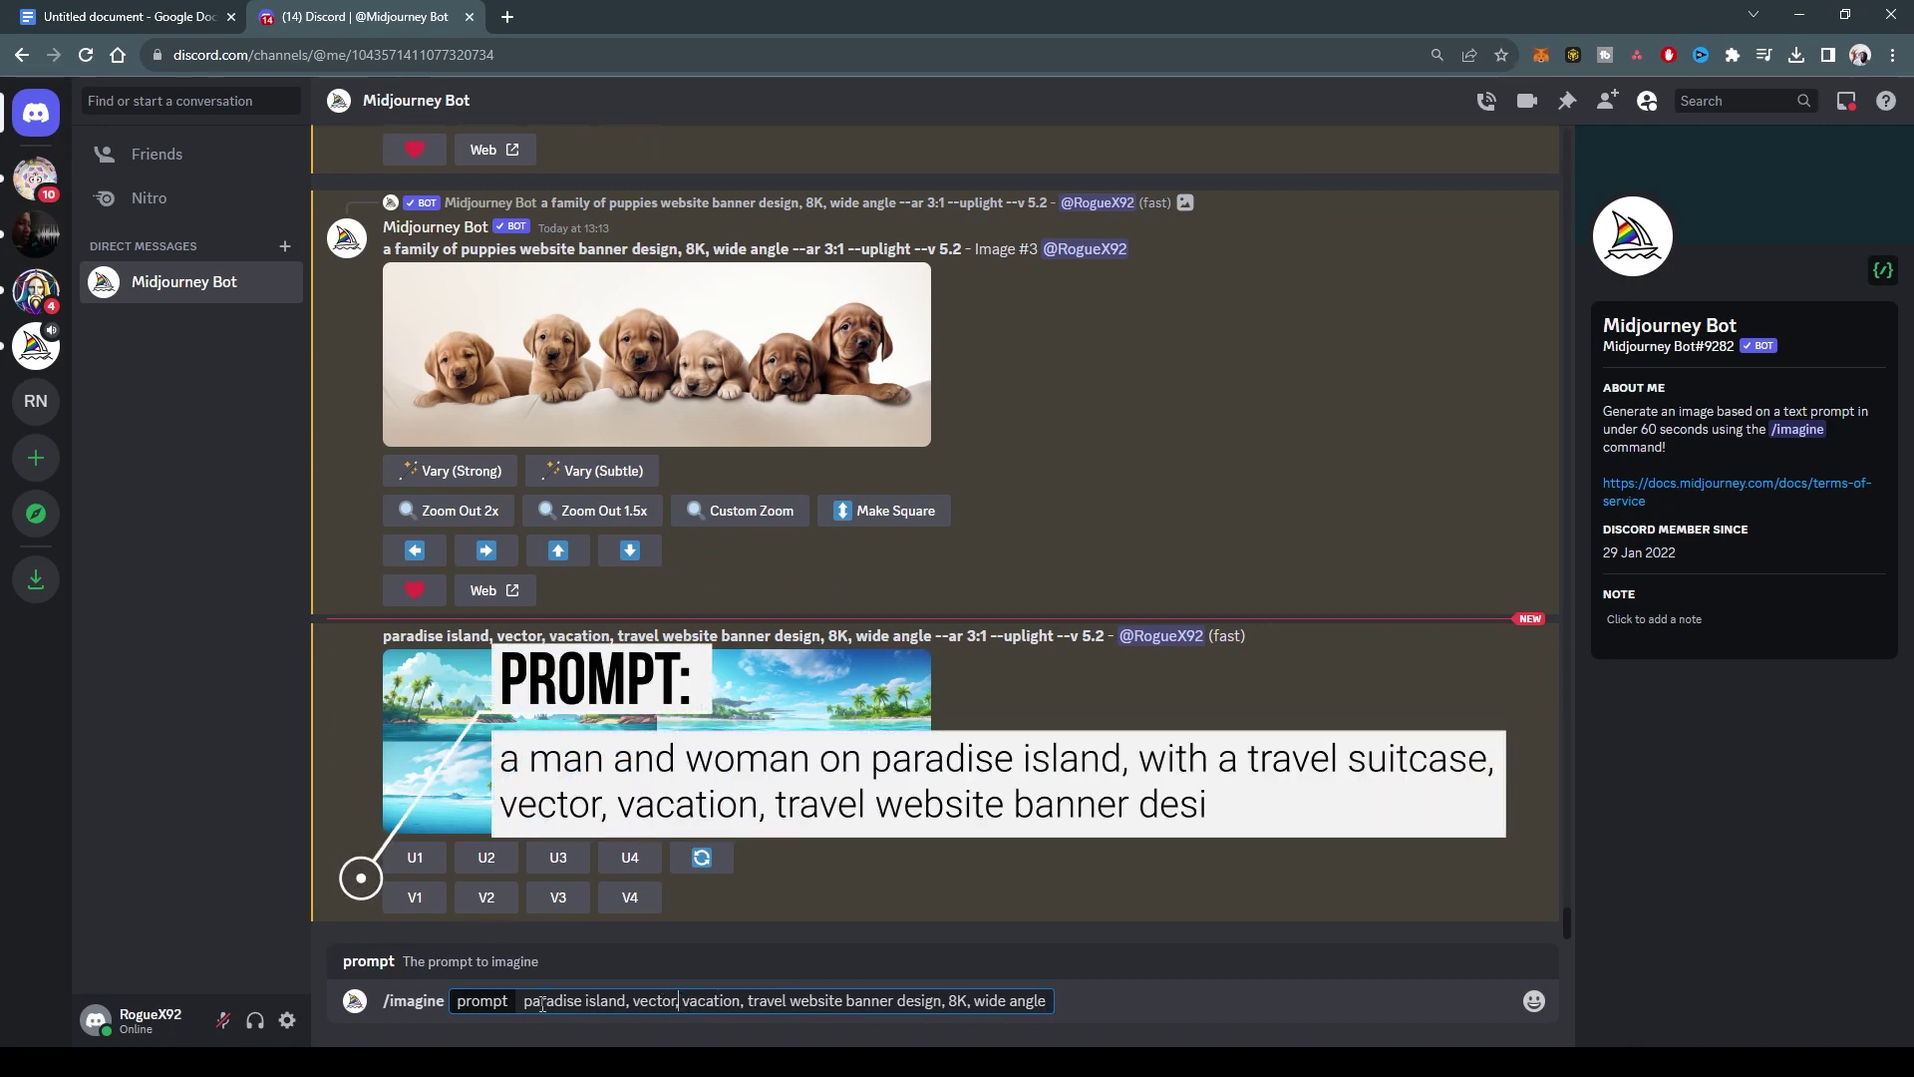
Step: Extend the prompt's opening to read "a man and woman on paradise island, with a travel suitcase," ahead of "vector"
{"action": "type", "text": "a "}
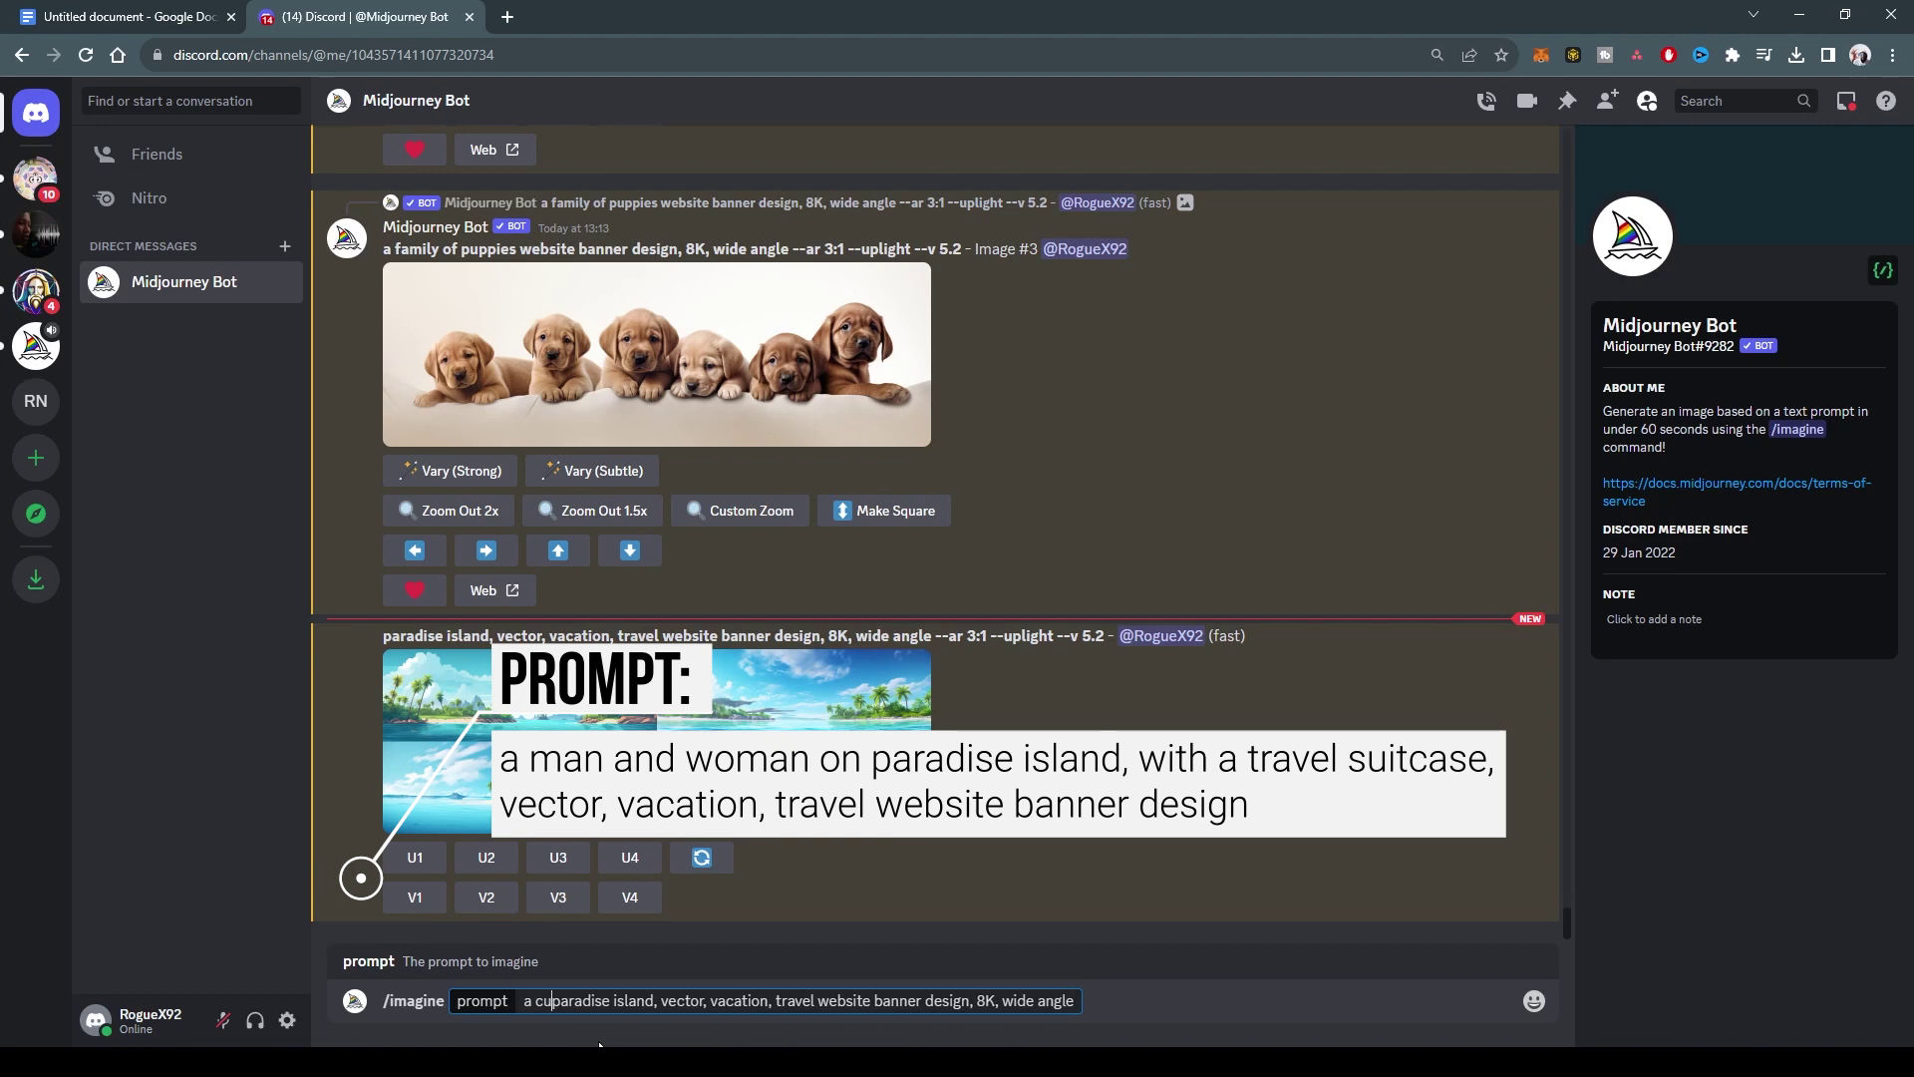
{"action": "type", "text": "man and woman"}
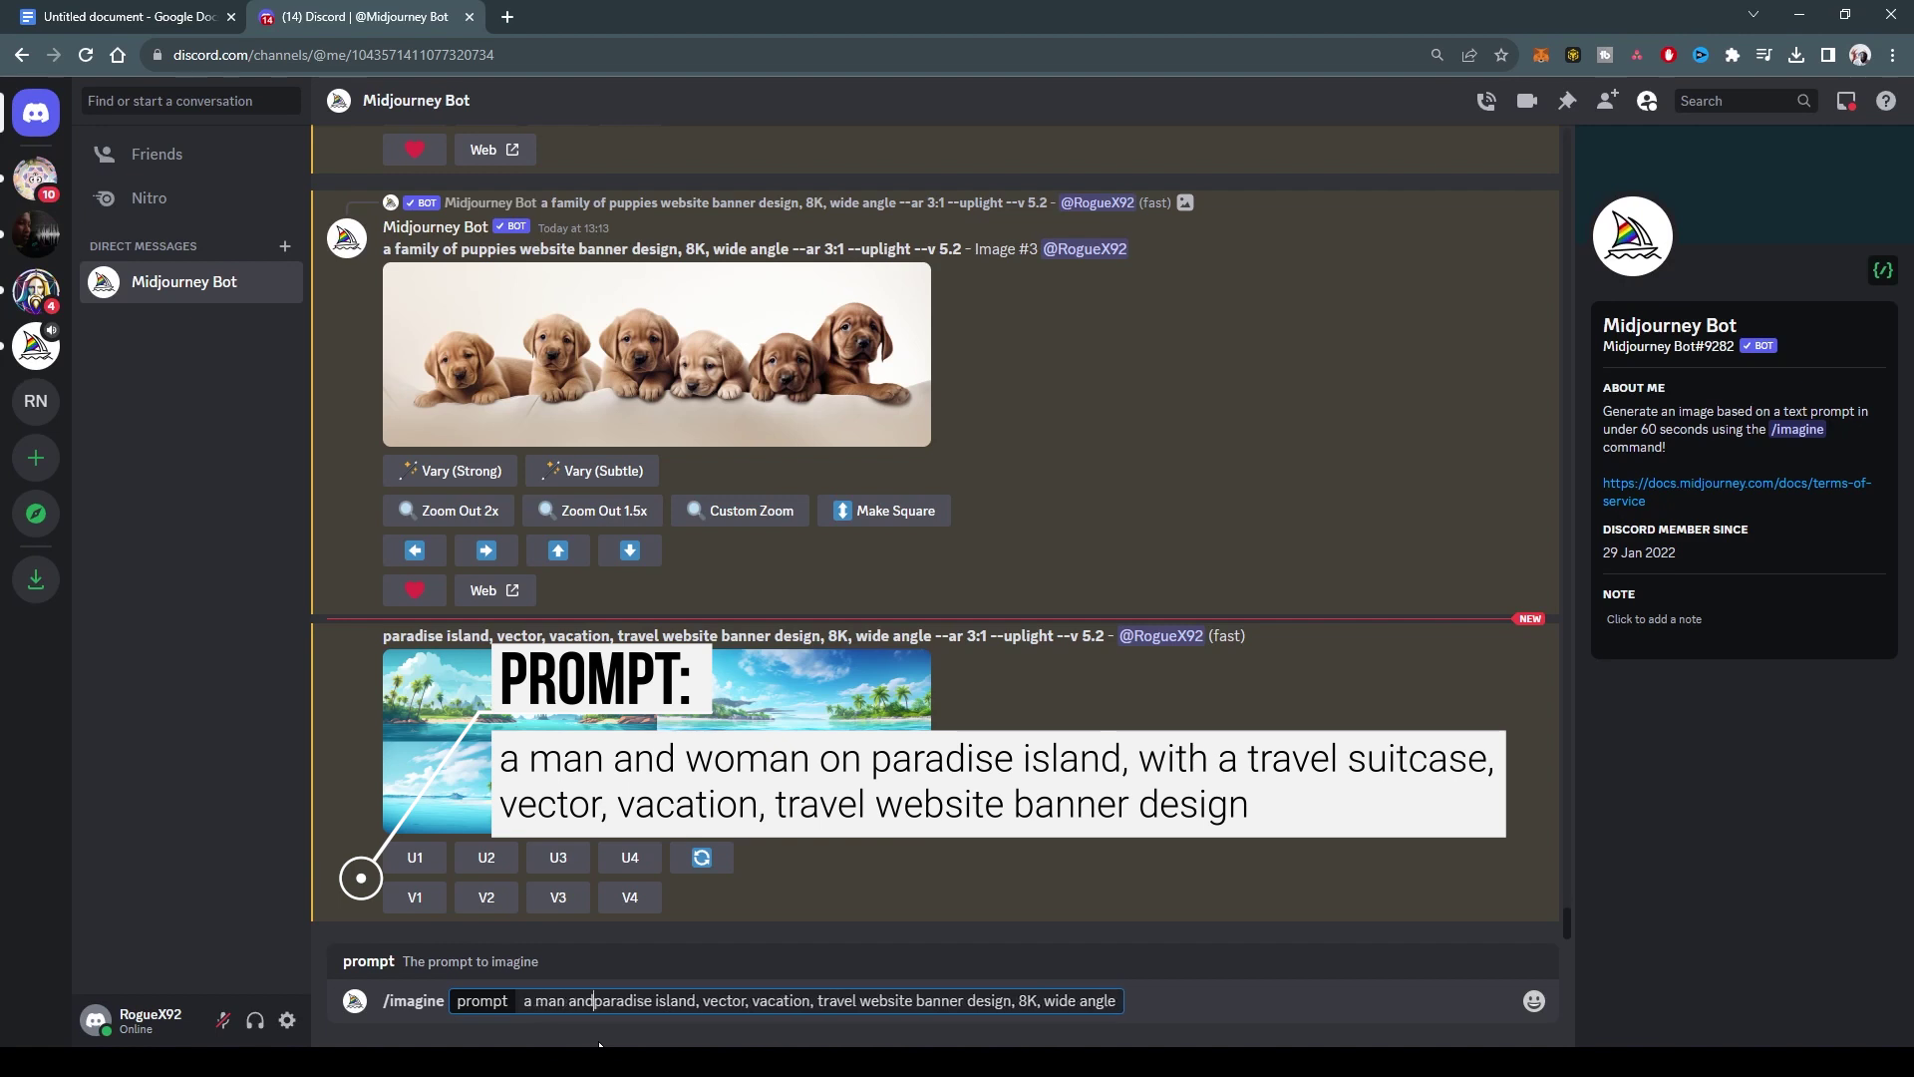
{"action": "type", "text": " on paradise island, "}
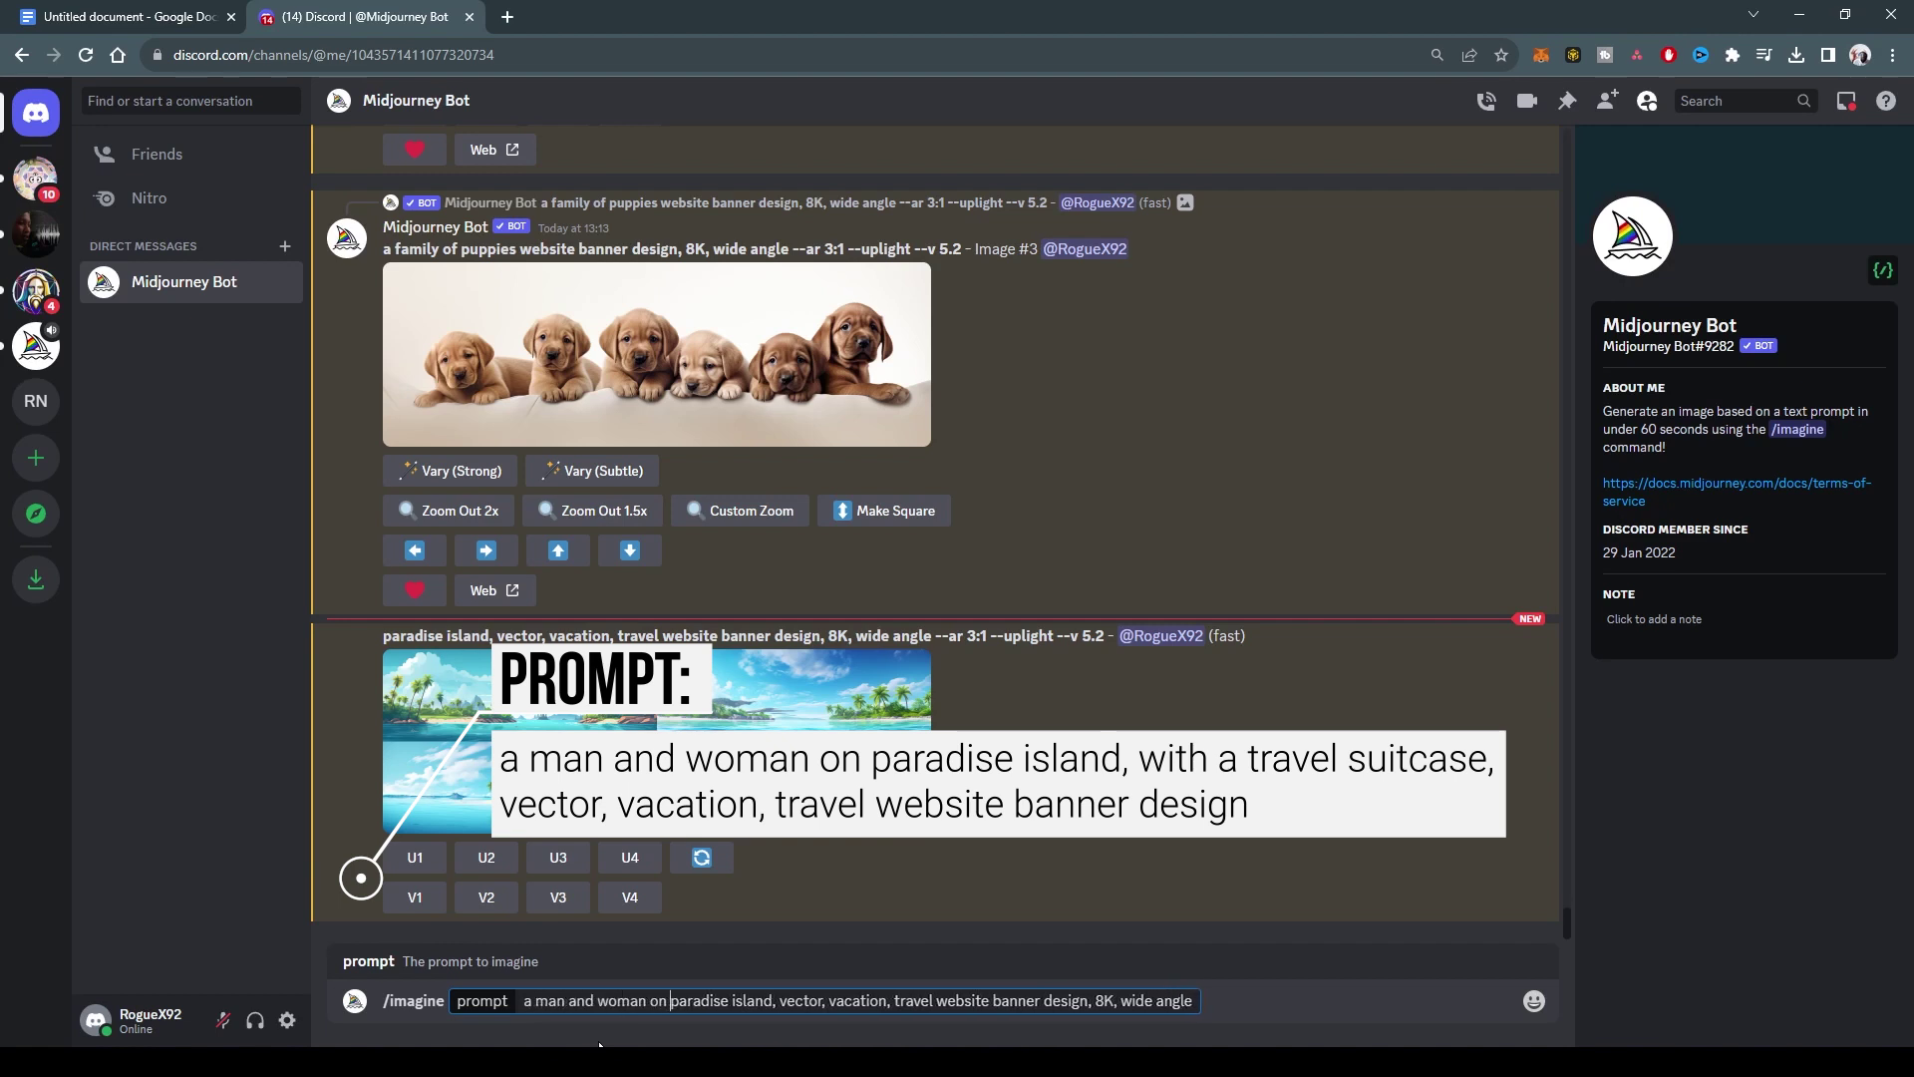
{"action": "type", "text": "with a br"}
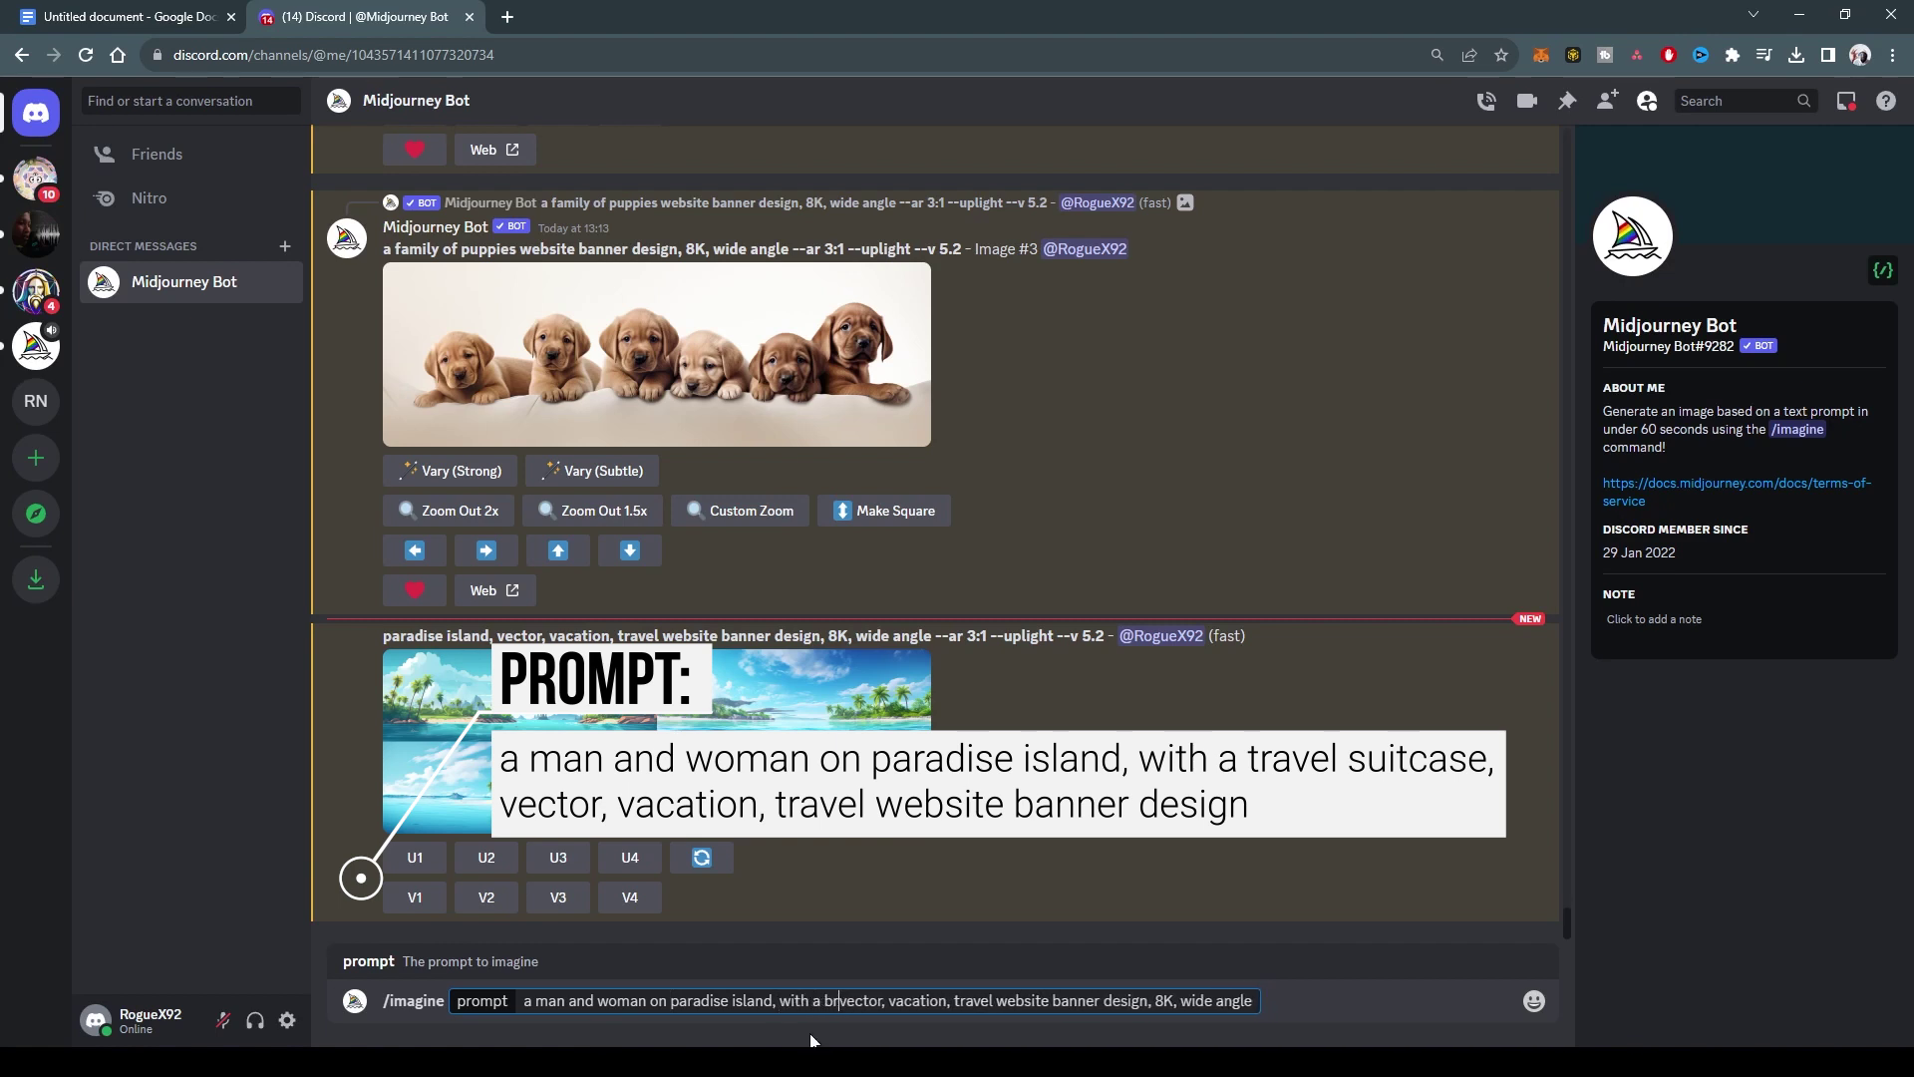
{"action": "key", "text": "BackSpace"}
{"action": "type", "text": "travel "}
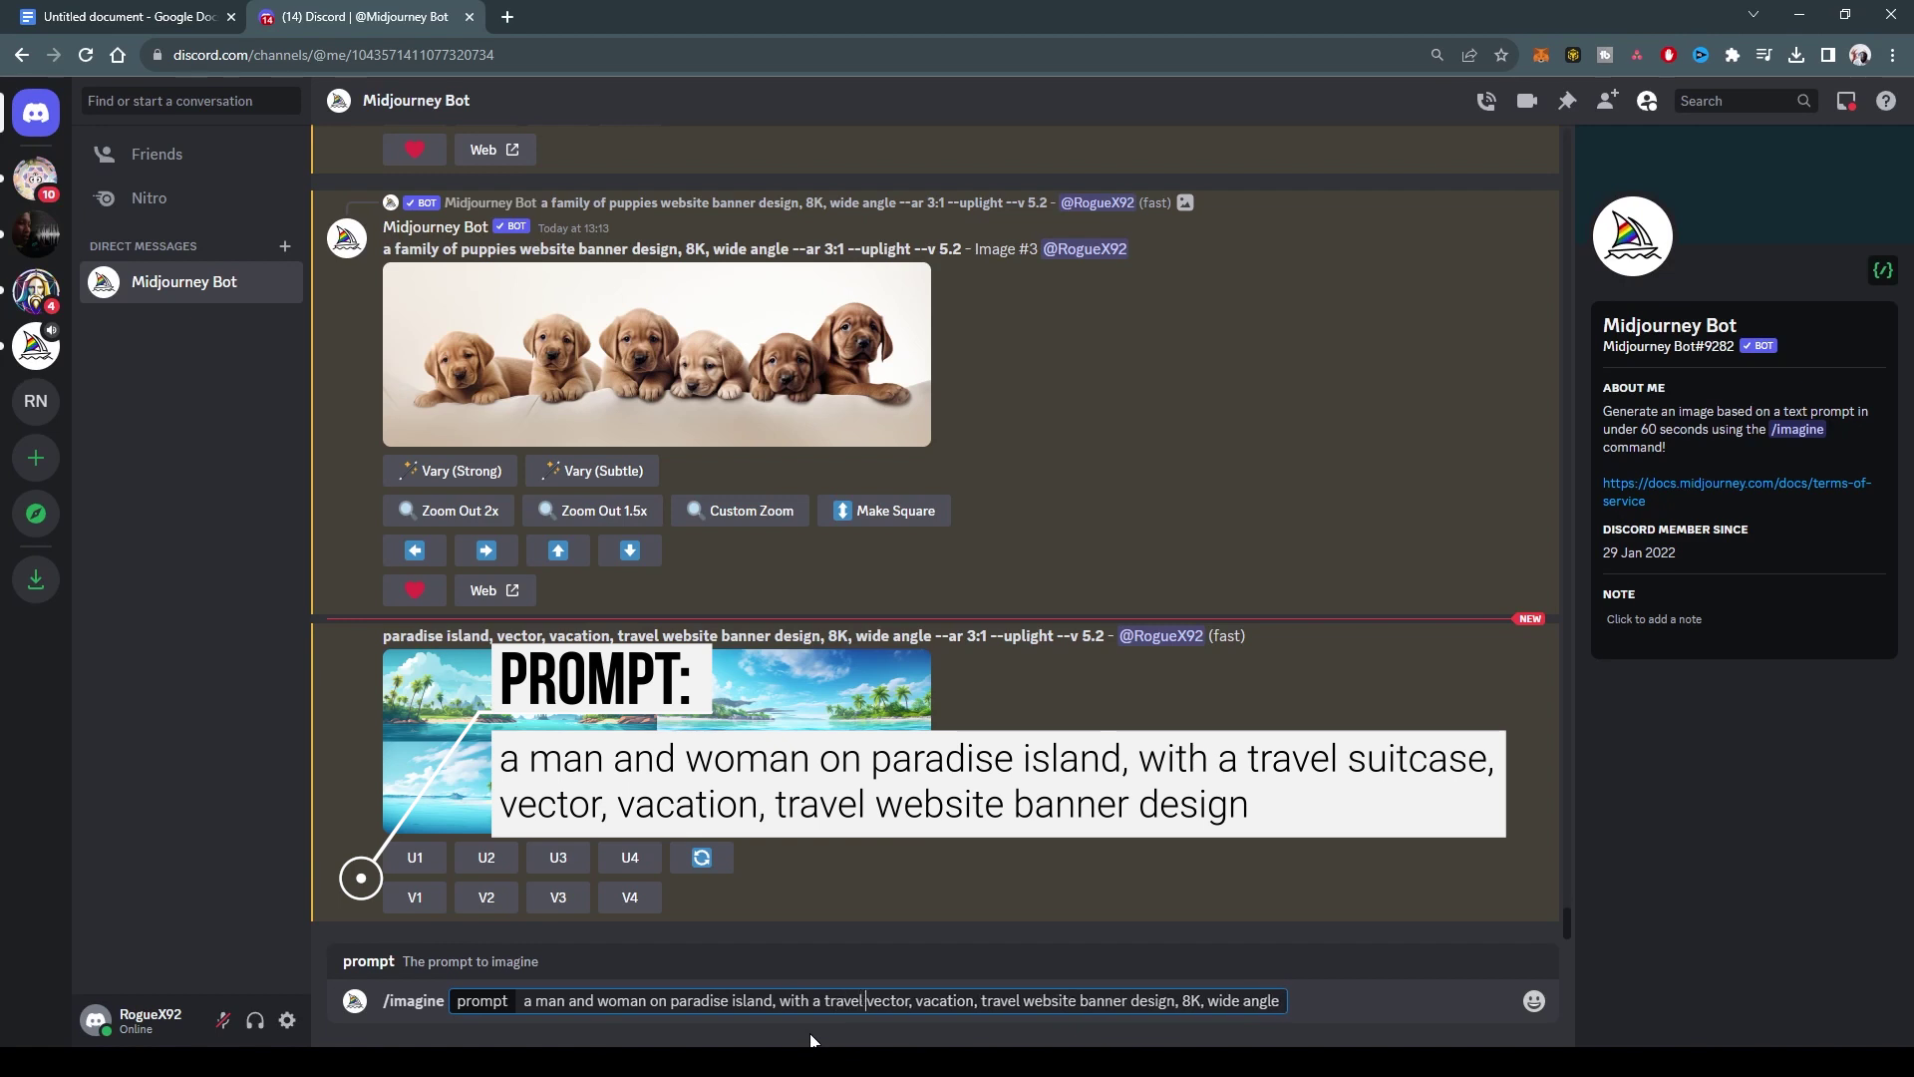
{"action": "type", "text": "suitcase, "}
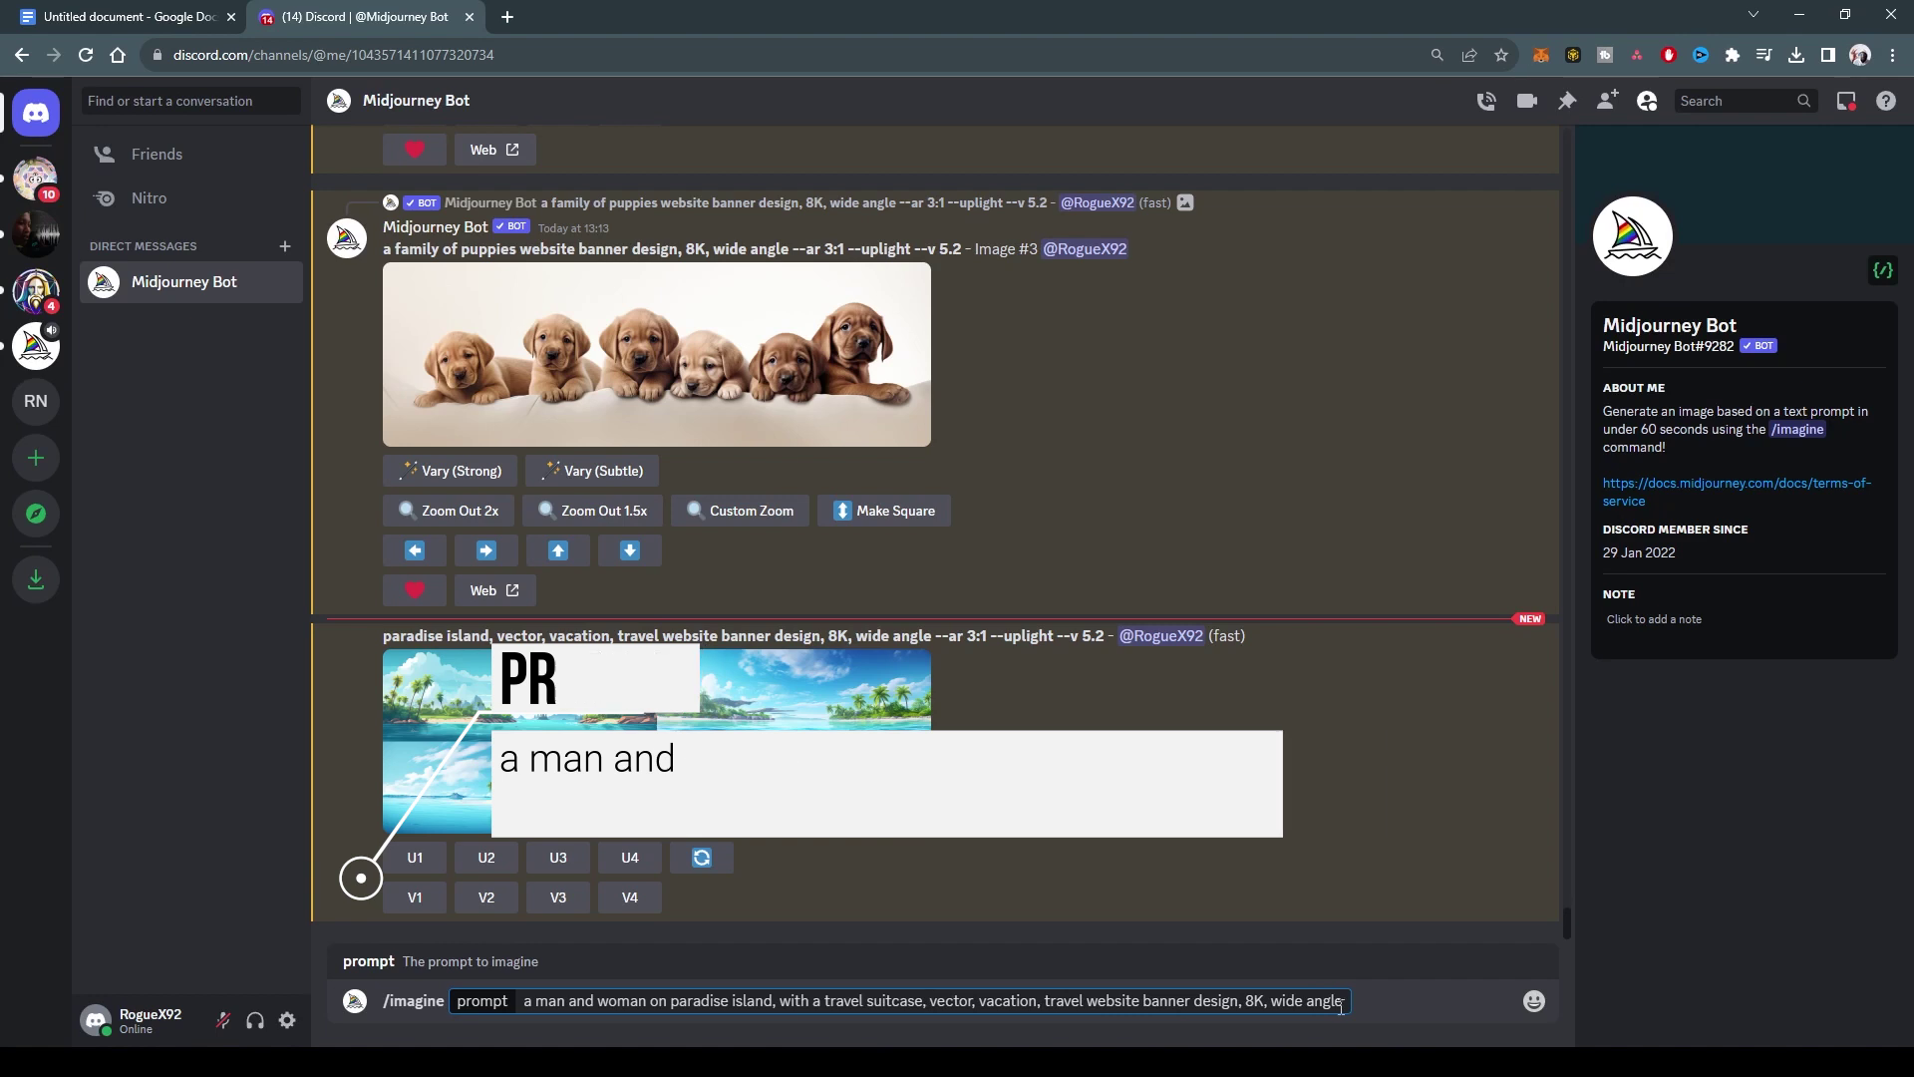
Step: Append "--ar 3:1" to the man and woman travel banner prompt and submit it
{"action": "type", "text": "--ar"}
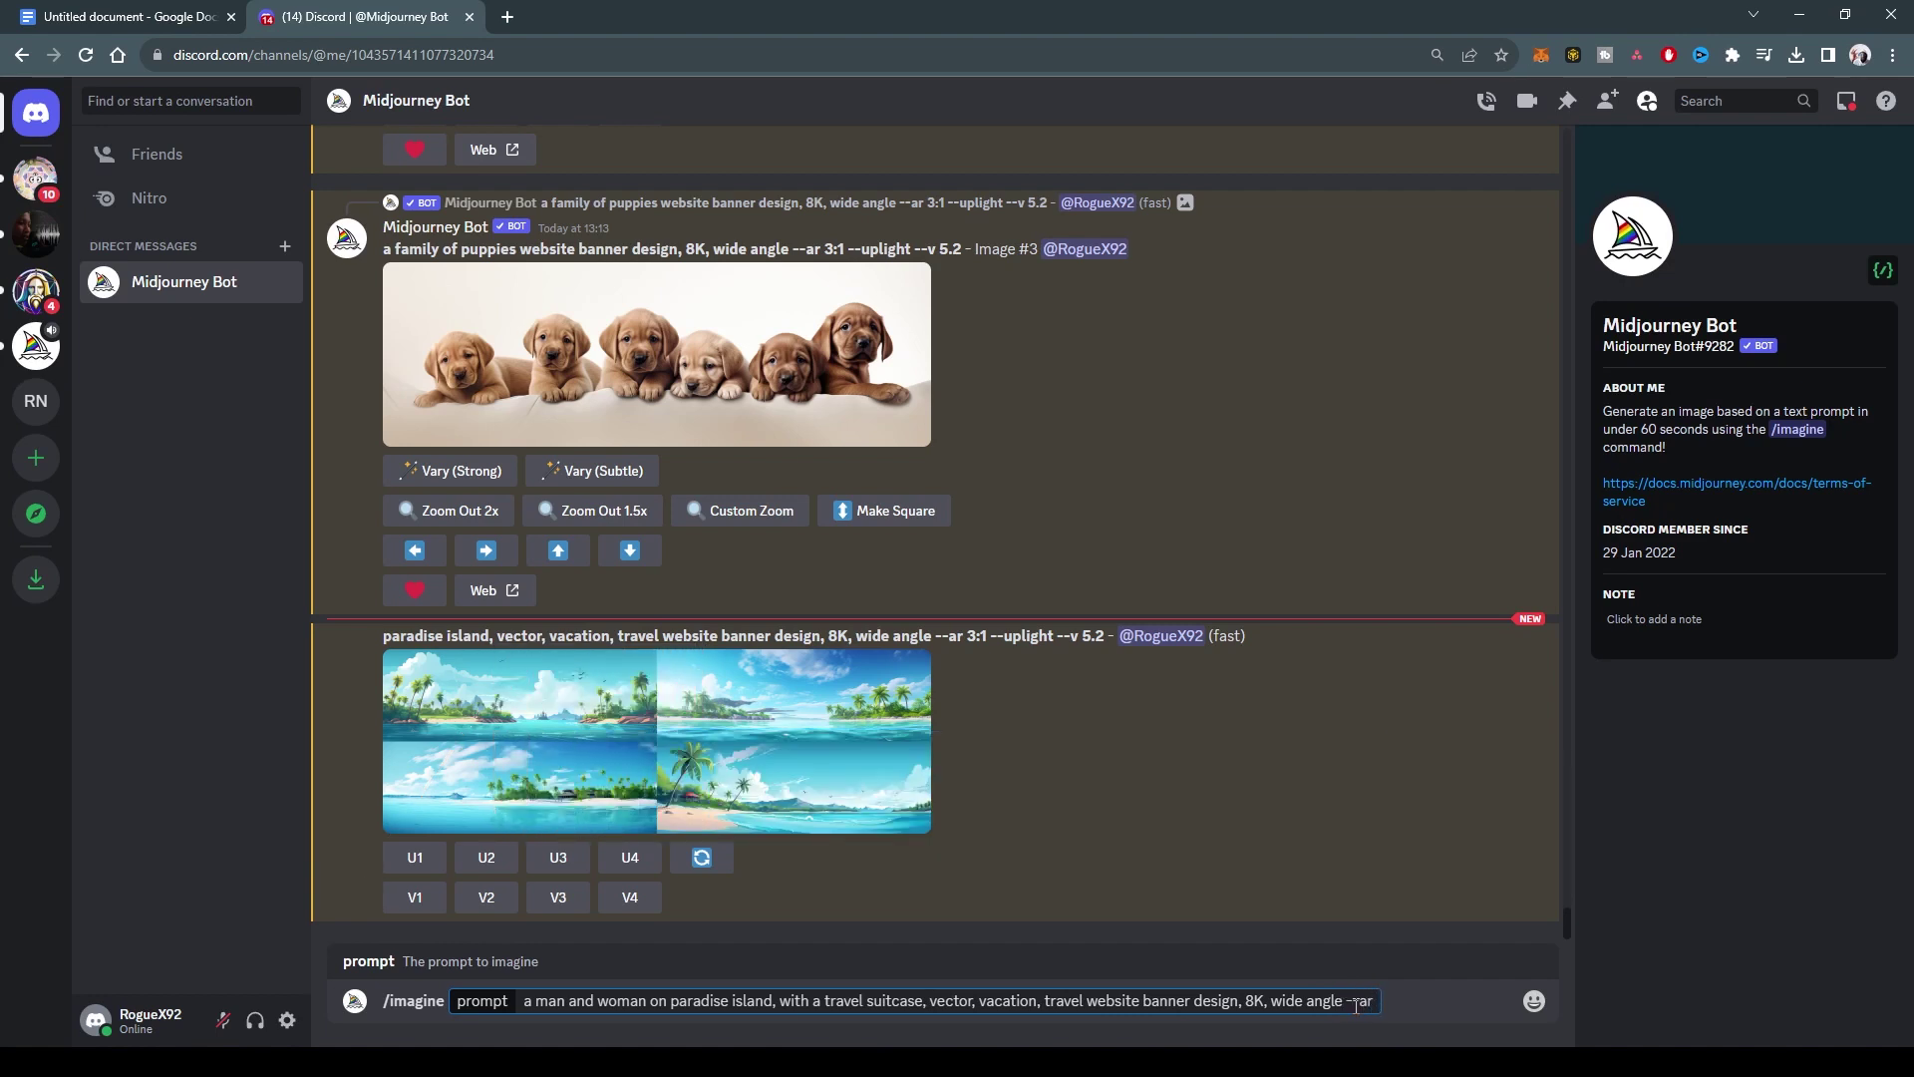
{"action": "type", "text": " 3:1"}
{"action": "key", "text": "Return"}
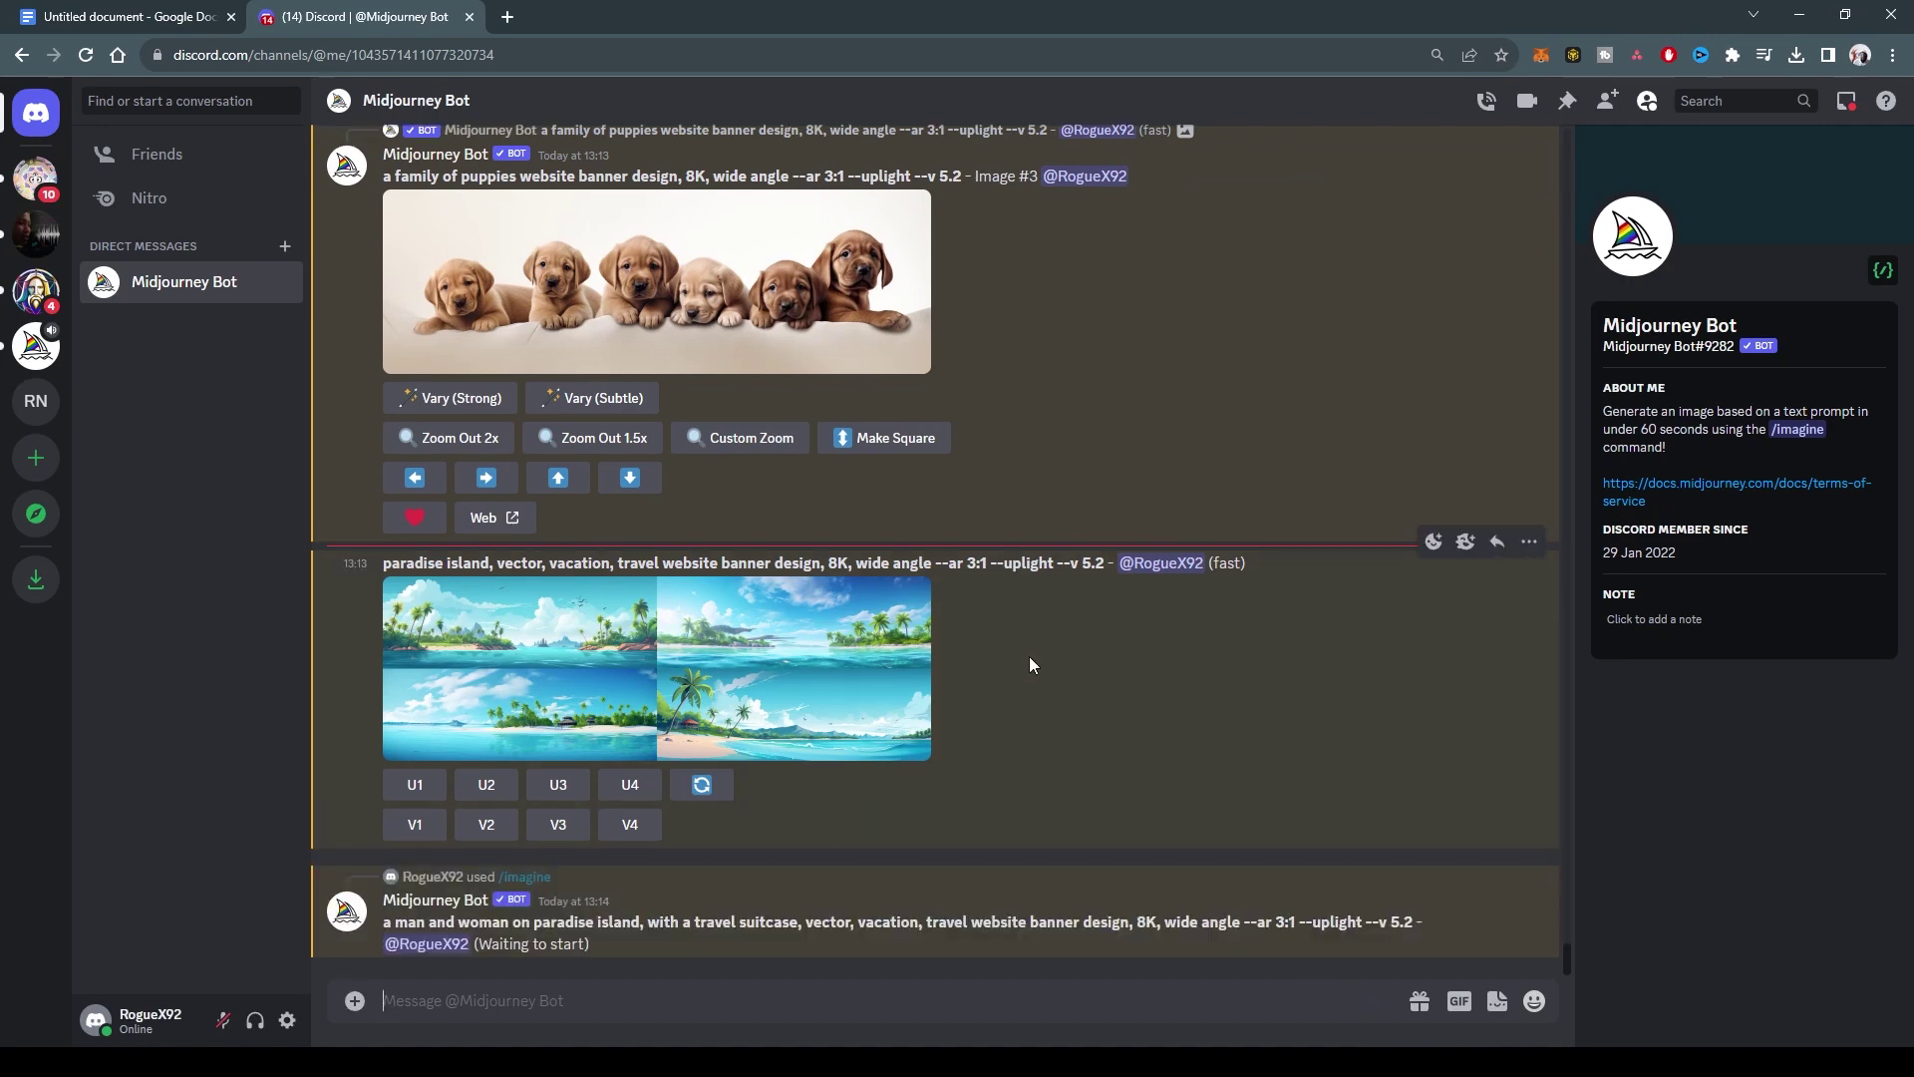
Step: Go back to the earlier puppy banners and view upscaled image #2 enlarged
{"action": "scroll", "coordinate": [883, 688], "scroll_direction": "up", "scroll_amount": 1}
{"action": "scroll", "coordinate": [883, 674], "scroll_direction": "down", "scroll_amount": 1}
{"action": "scroll", "coordinate": [887, 674], "scroll_direction": "up", "scroll_amount": 6}
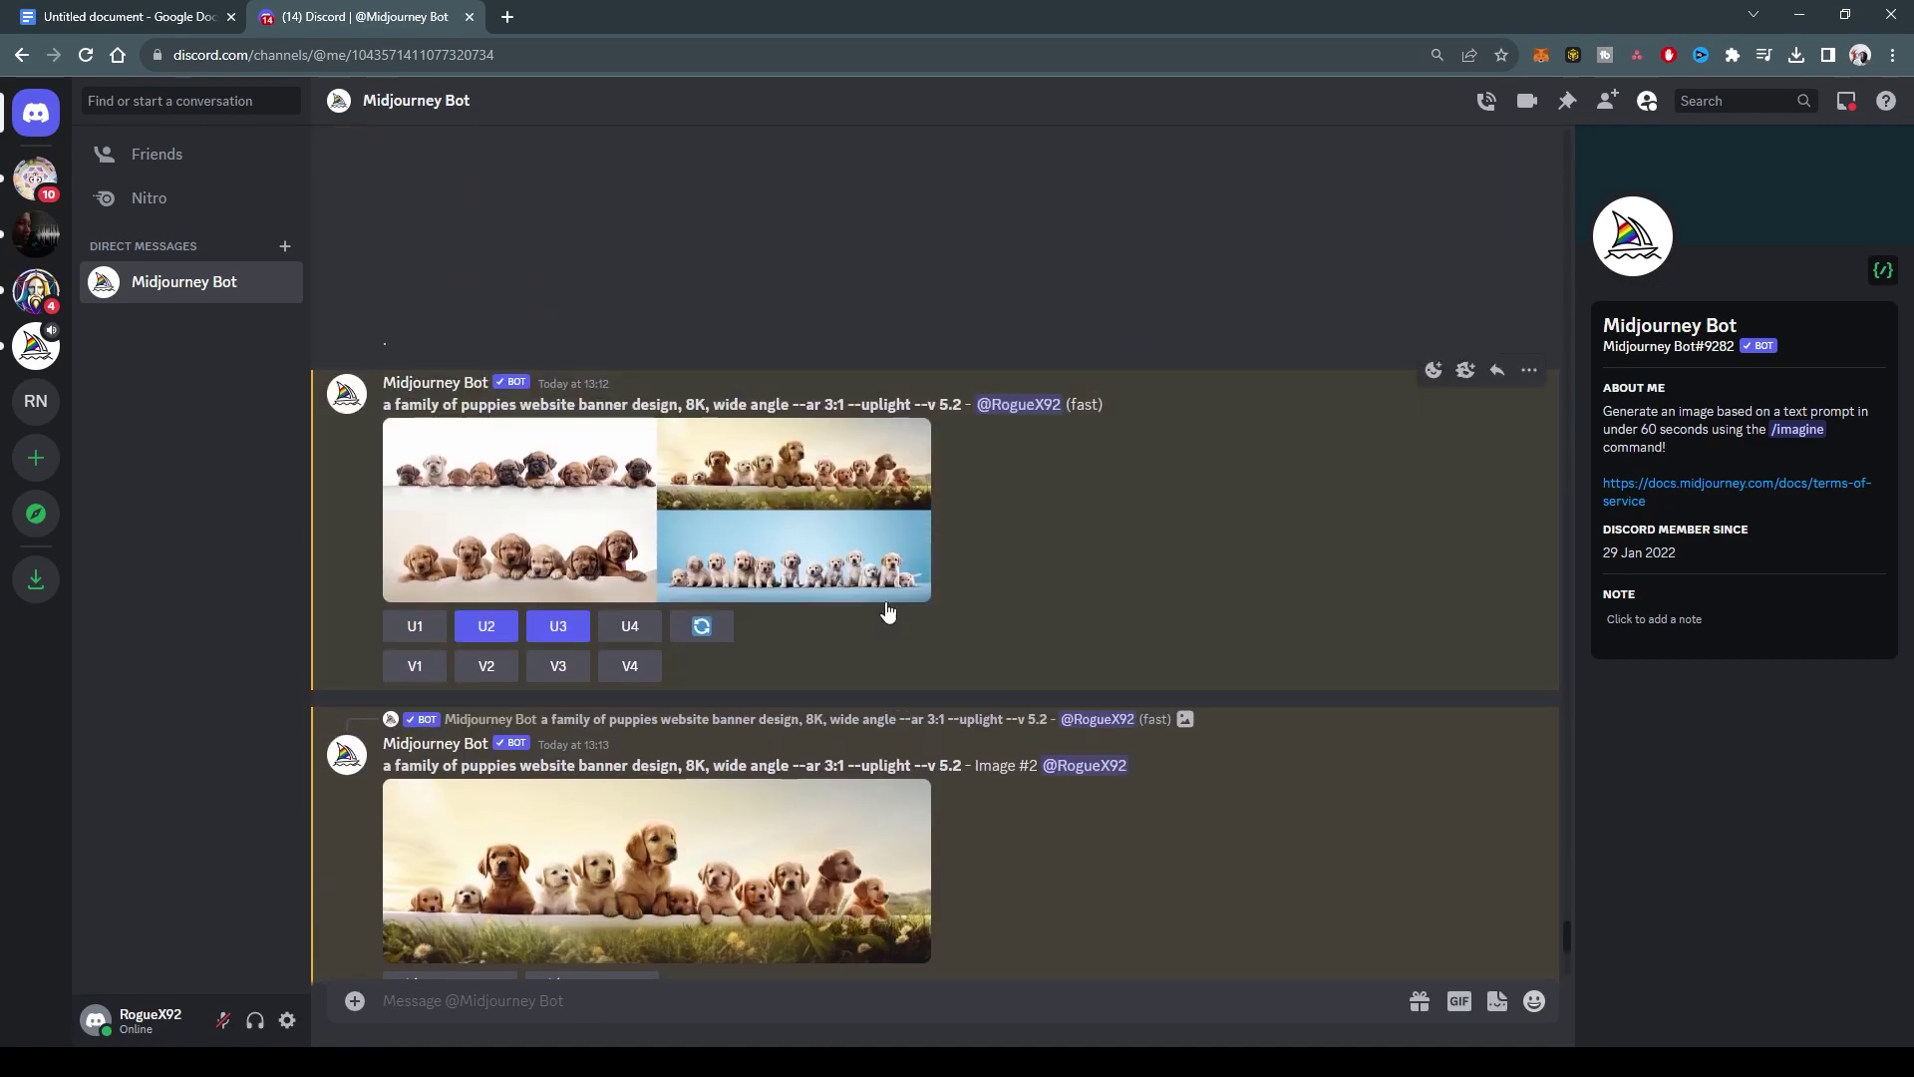
{"action": "scroll", "coordinate": [886, 617], "scroll_direction": "up", "scroll_amount": 3}
{"action": "left_click", "coordinate": [724, 809]}
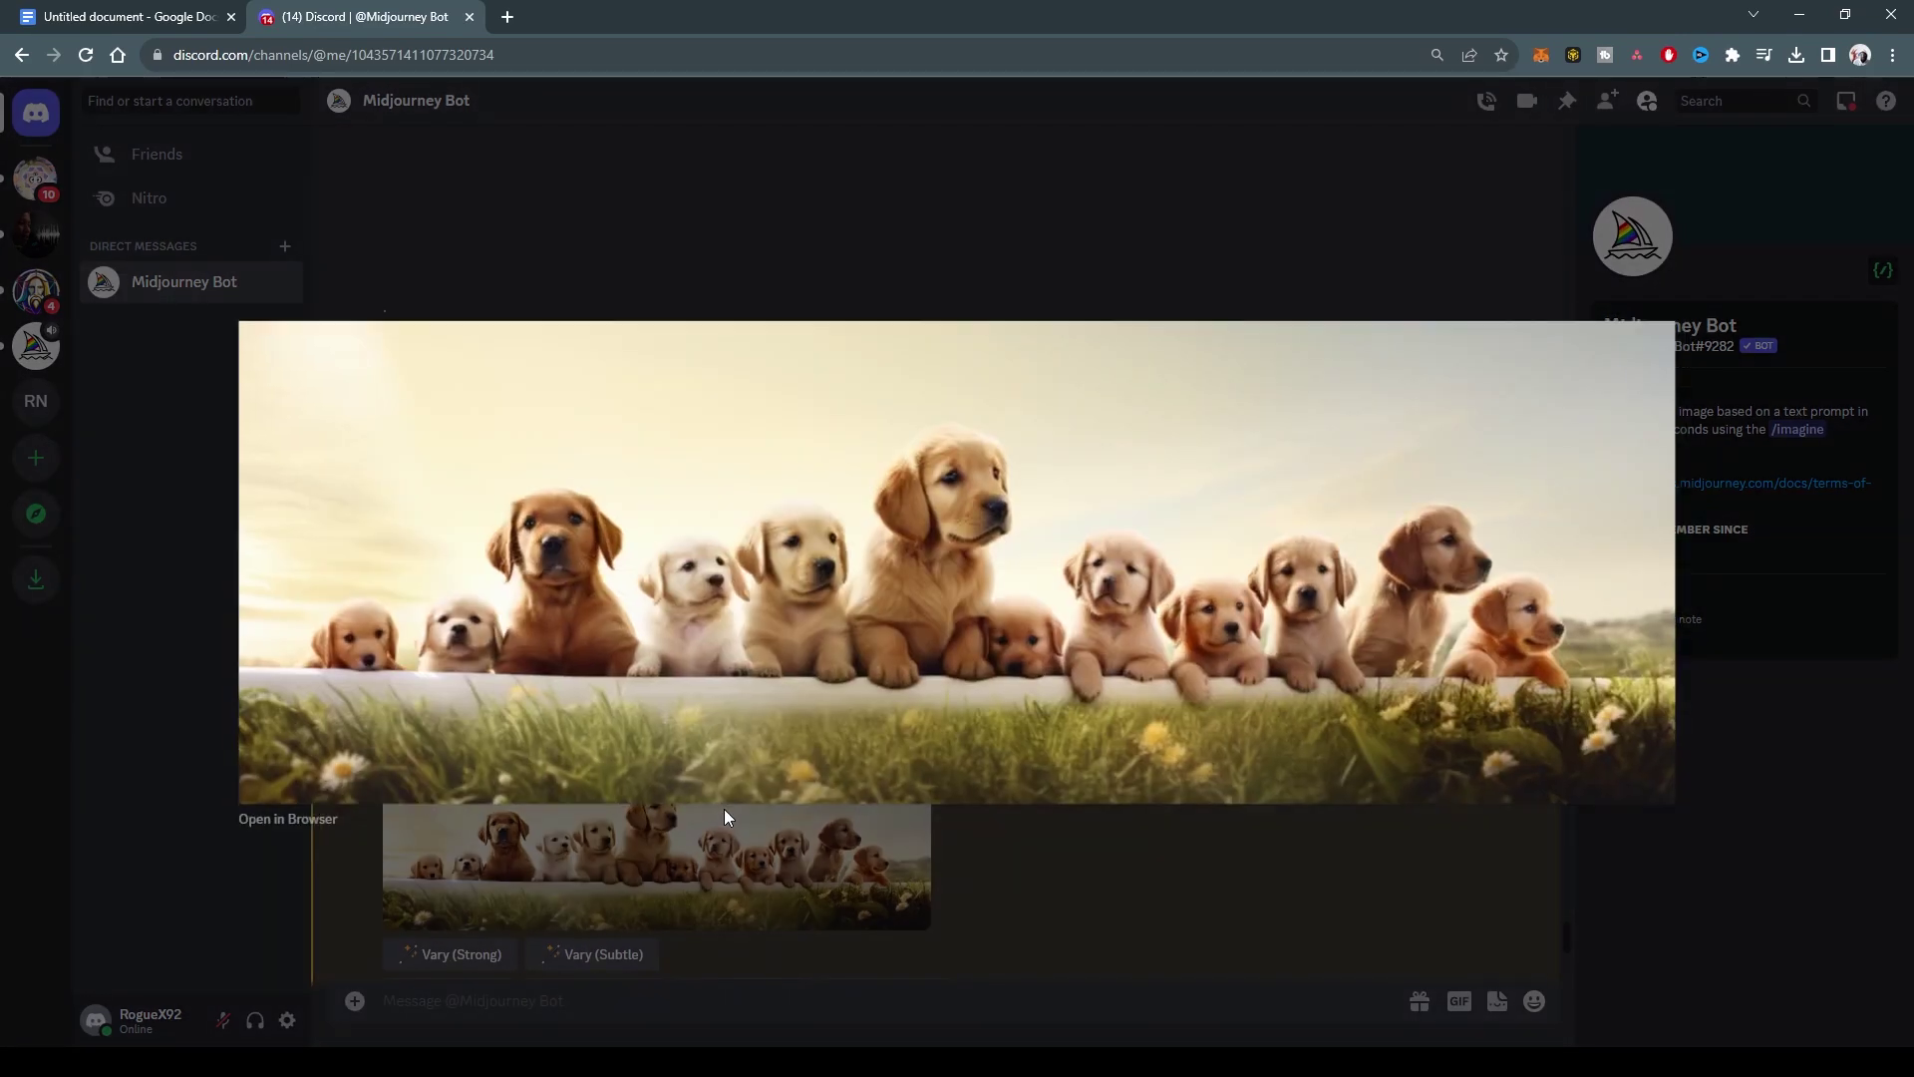
{"action": "left_click", "coordinate": [1027, 872]}
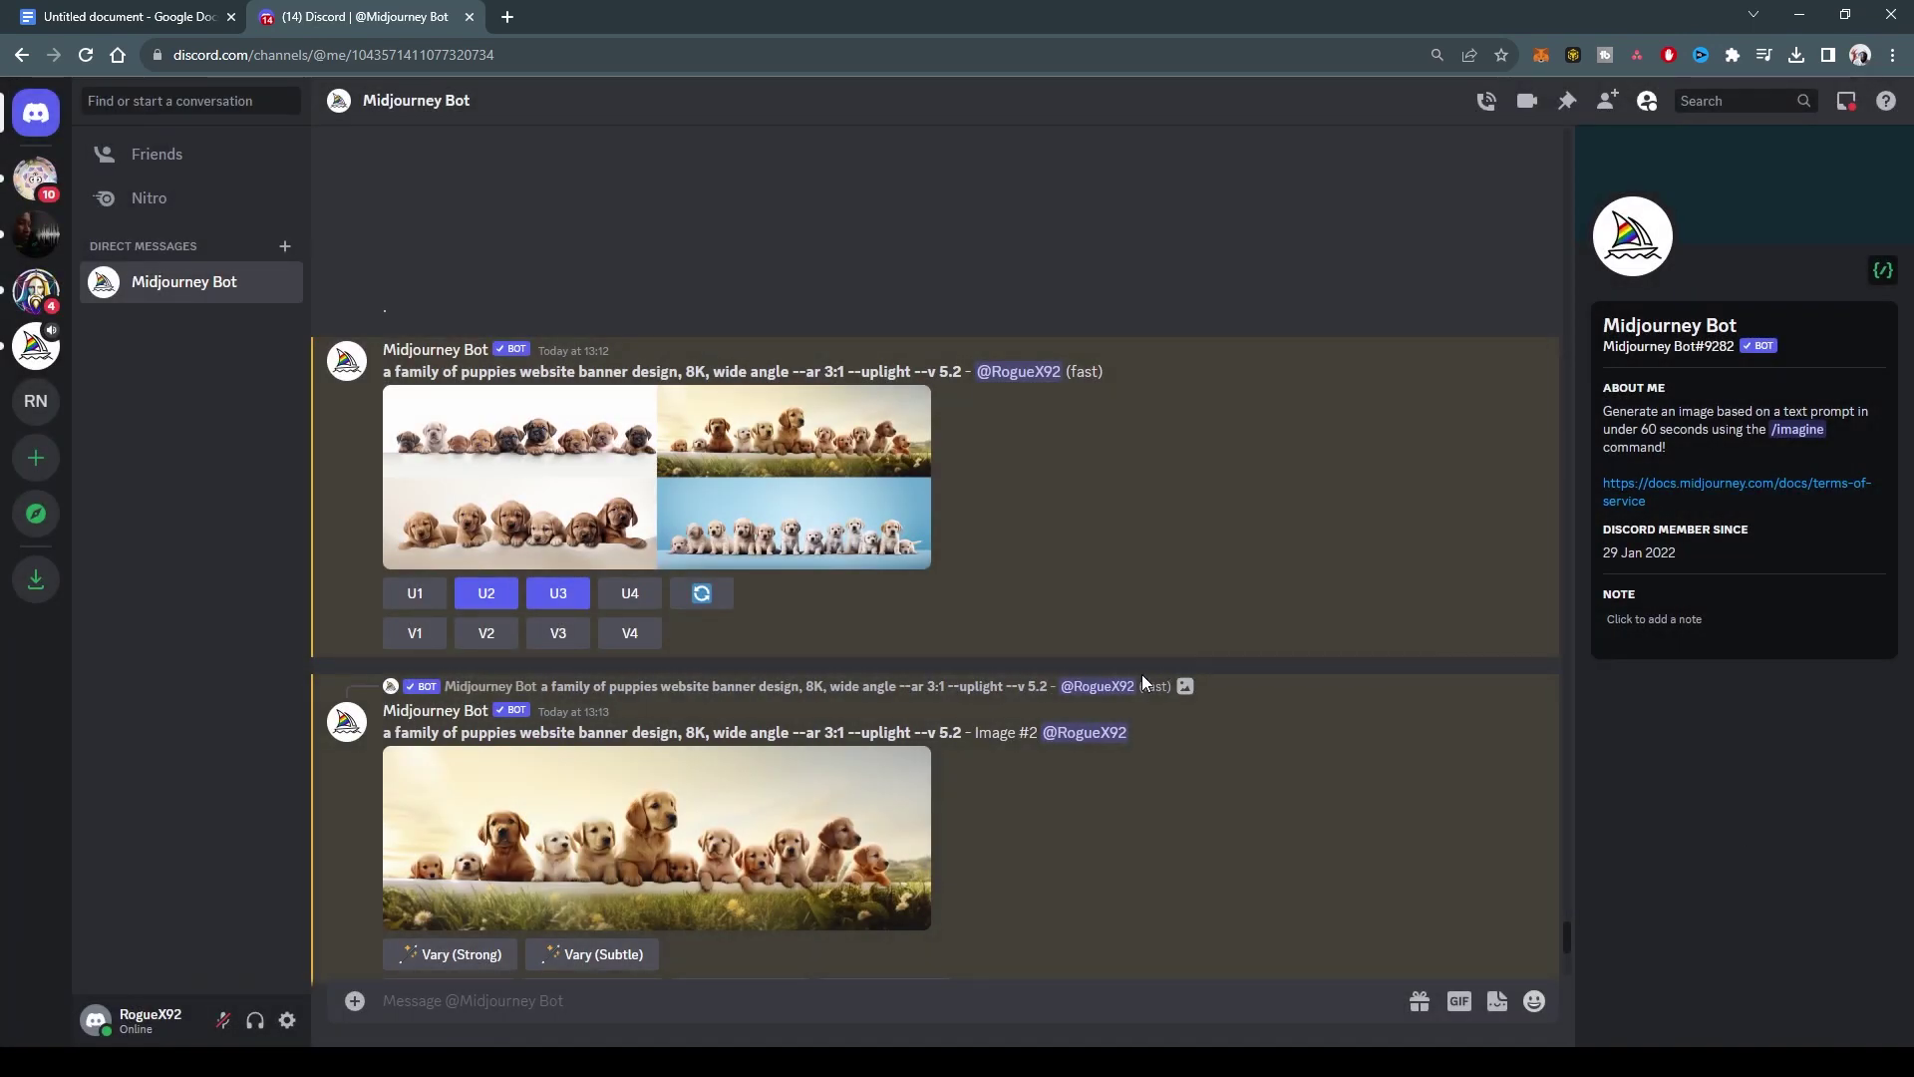
Step: Start a new /imagine prompt reading "sportswear brand, website banner design, 8K, wide angle --ar 3:1"
{"action": "scroll", "coordinate": [1091, 678], "scroll_direction": "down", "scroll_amount": 7}
{"action": "left_click", "coordinate": [666, 1002]}
{"action": "type", "text": "/imagine"}
{"action": "key", "text": "Tab"}
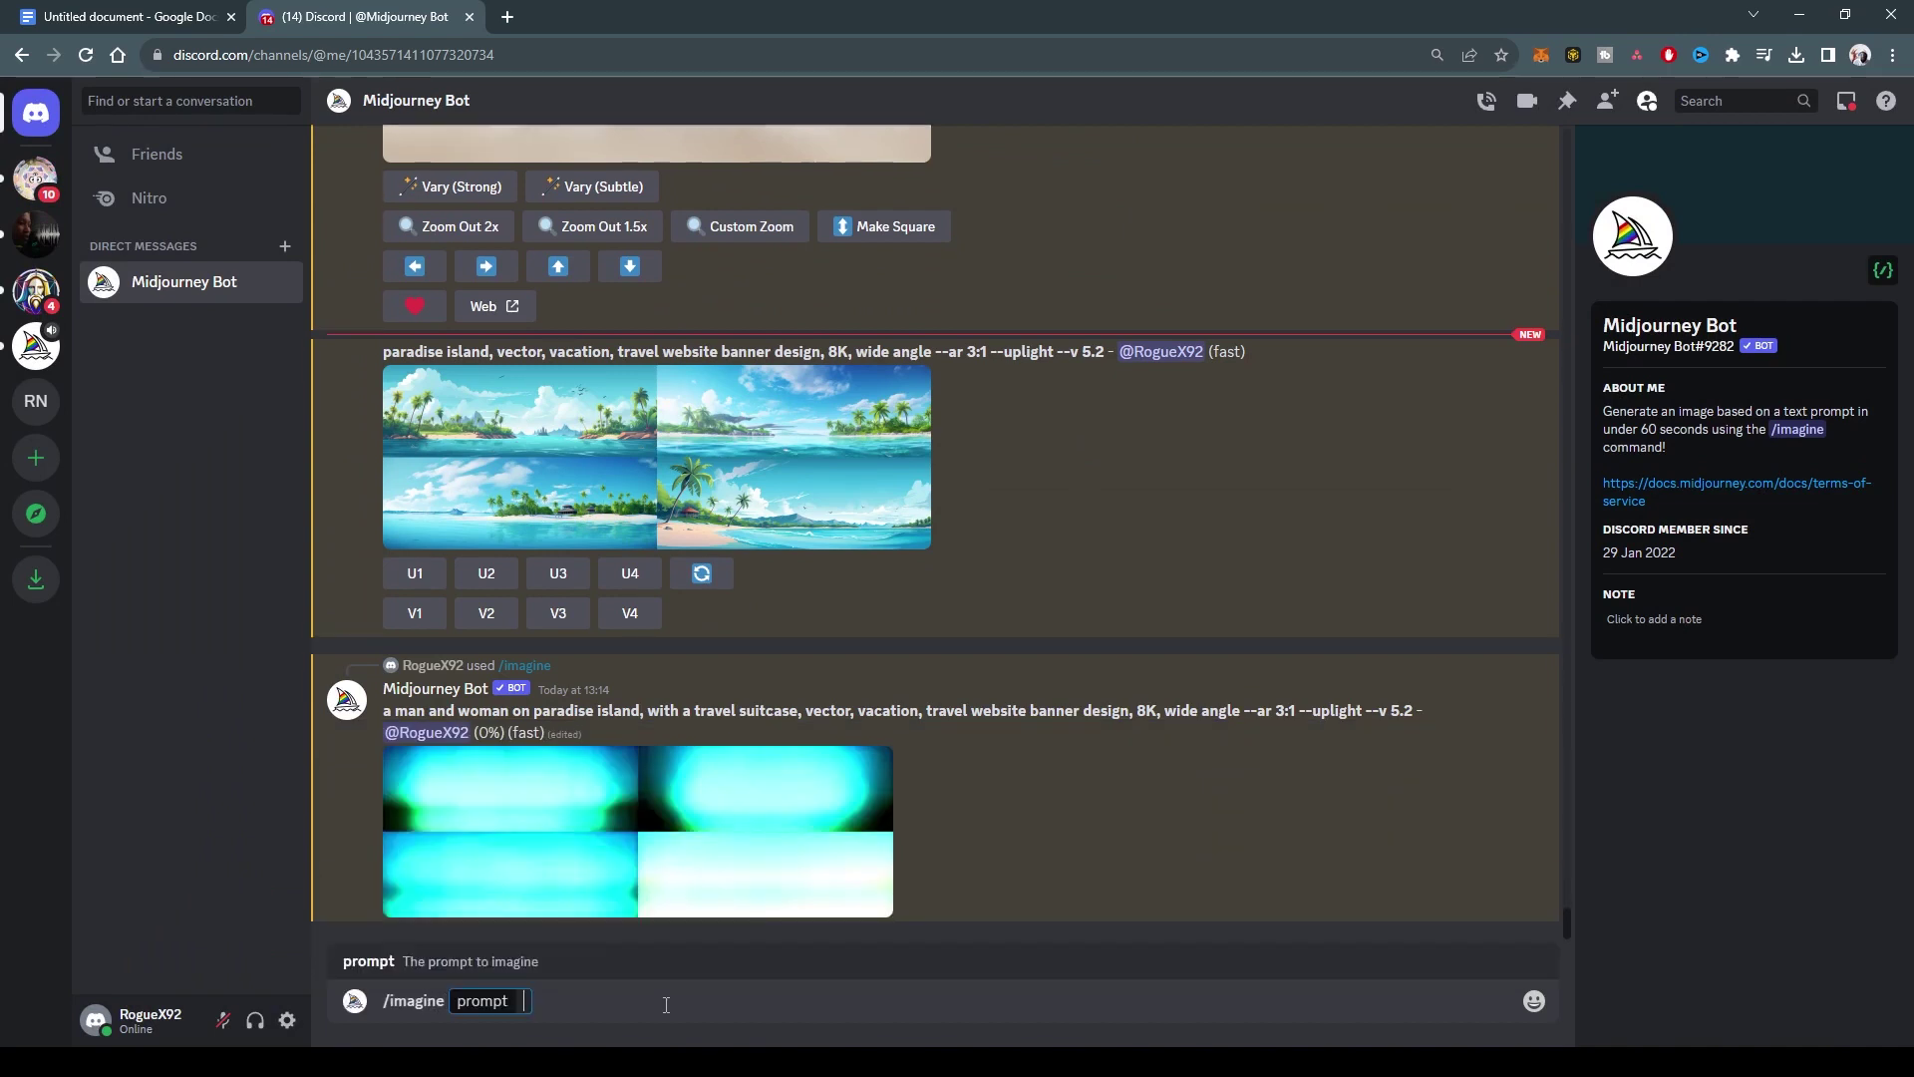
{"action": "type", "text": "sport"}
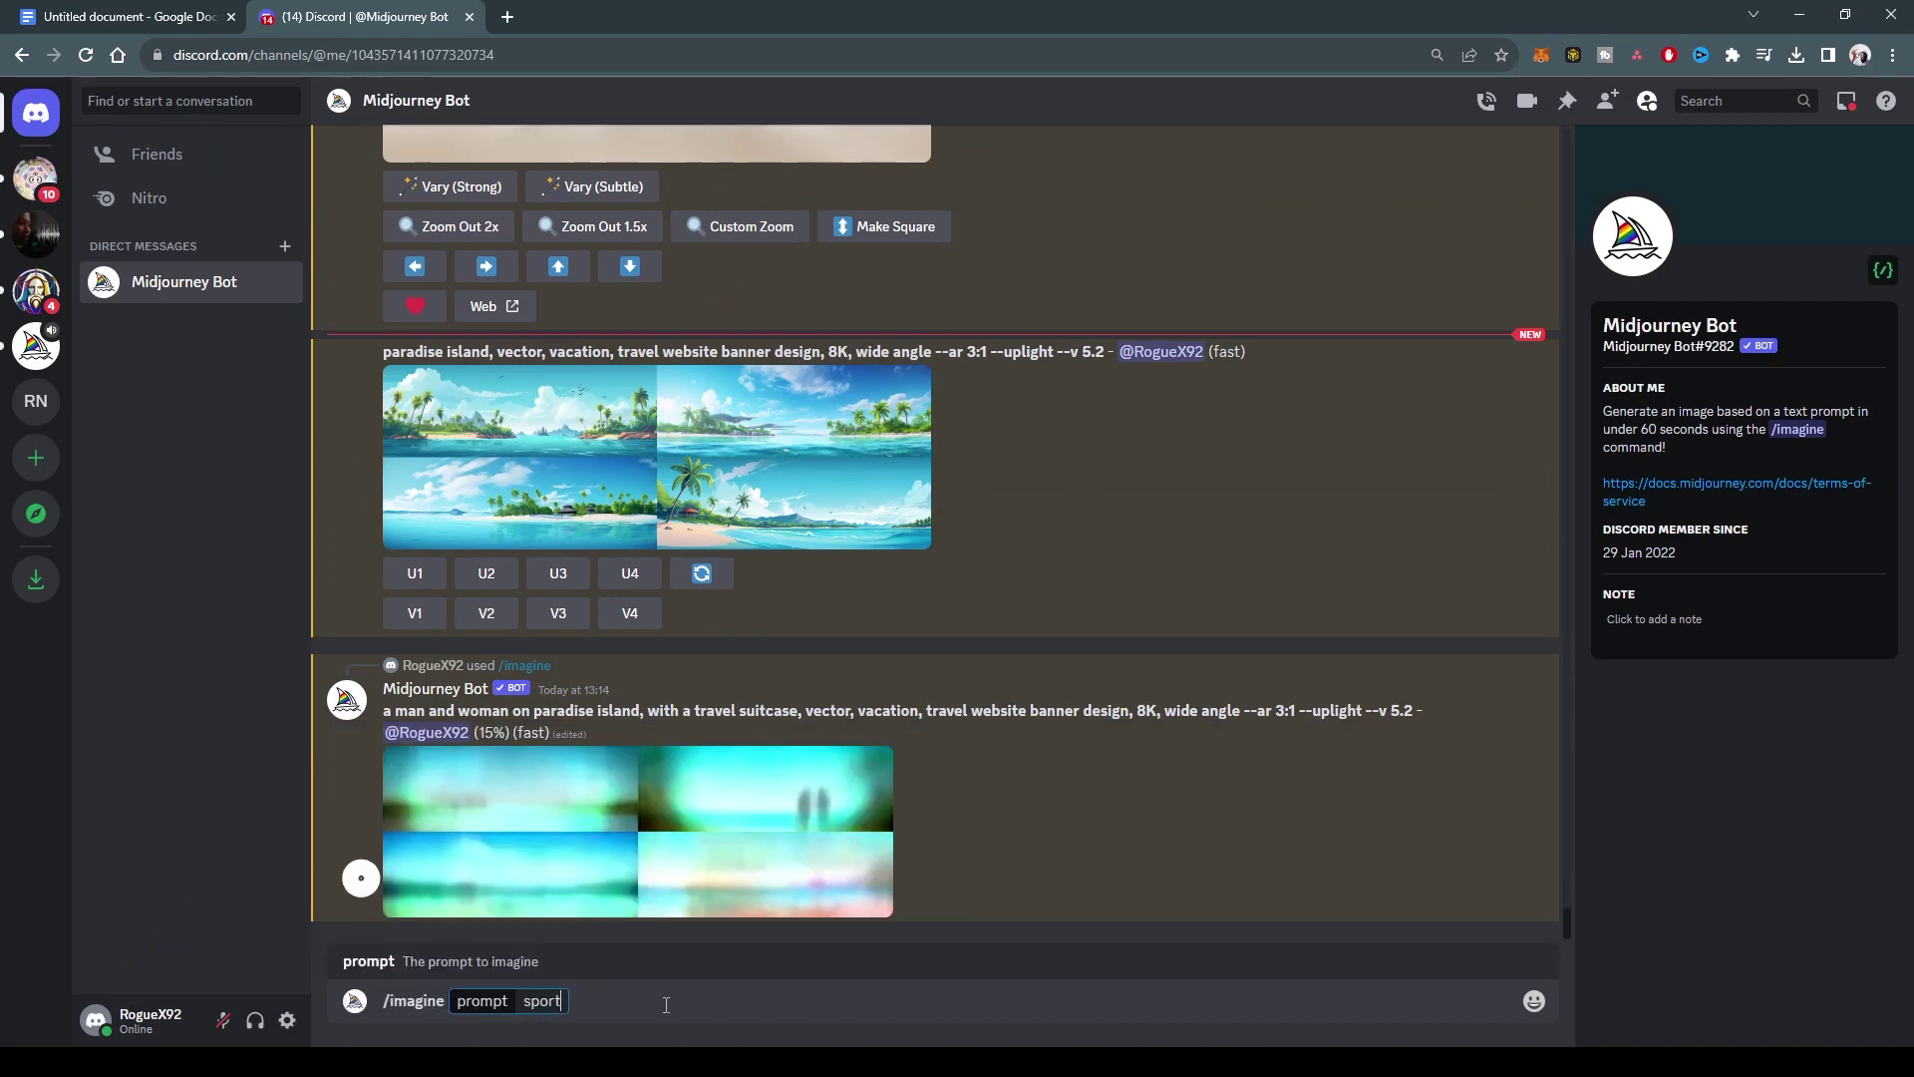
{"action": "type", "text": "swear brand"}
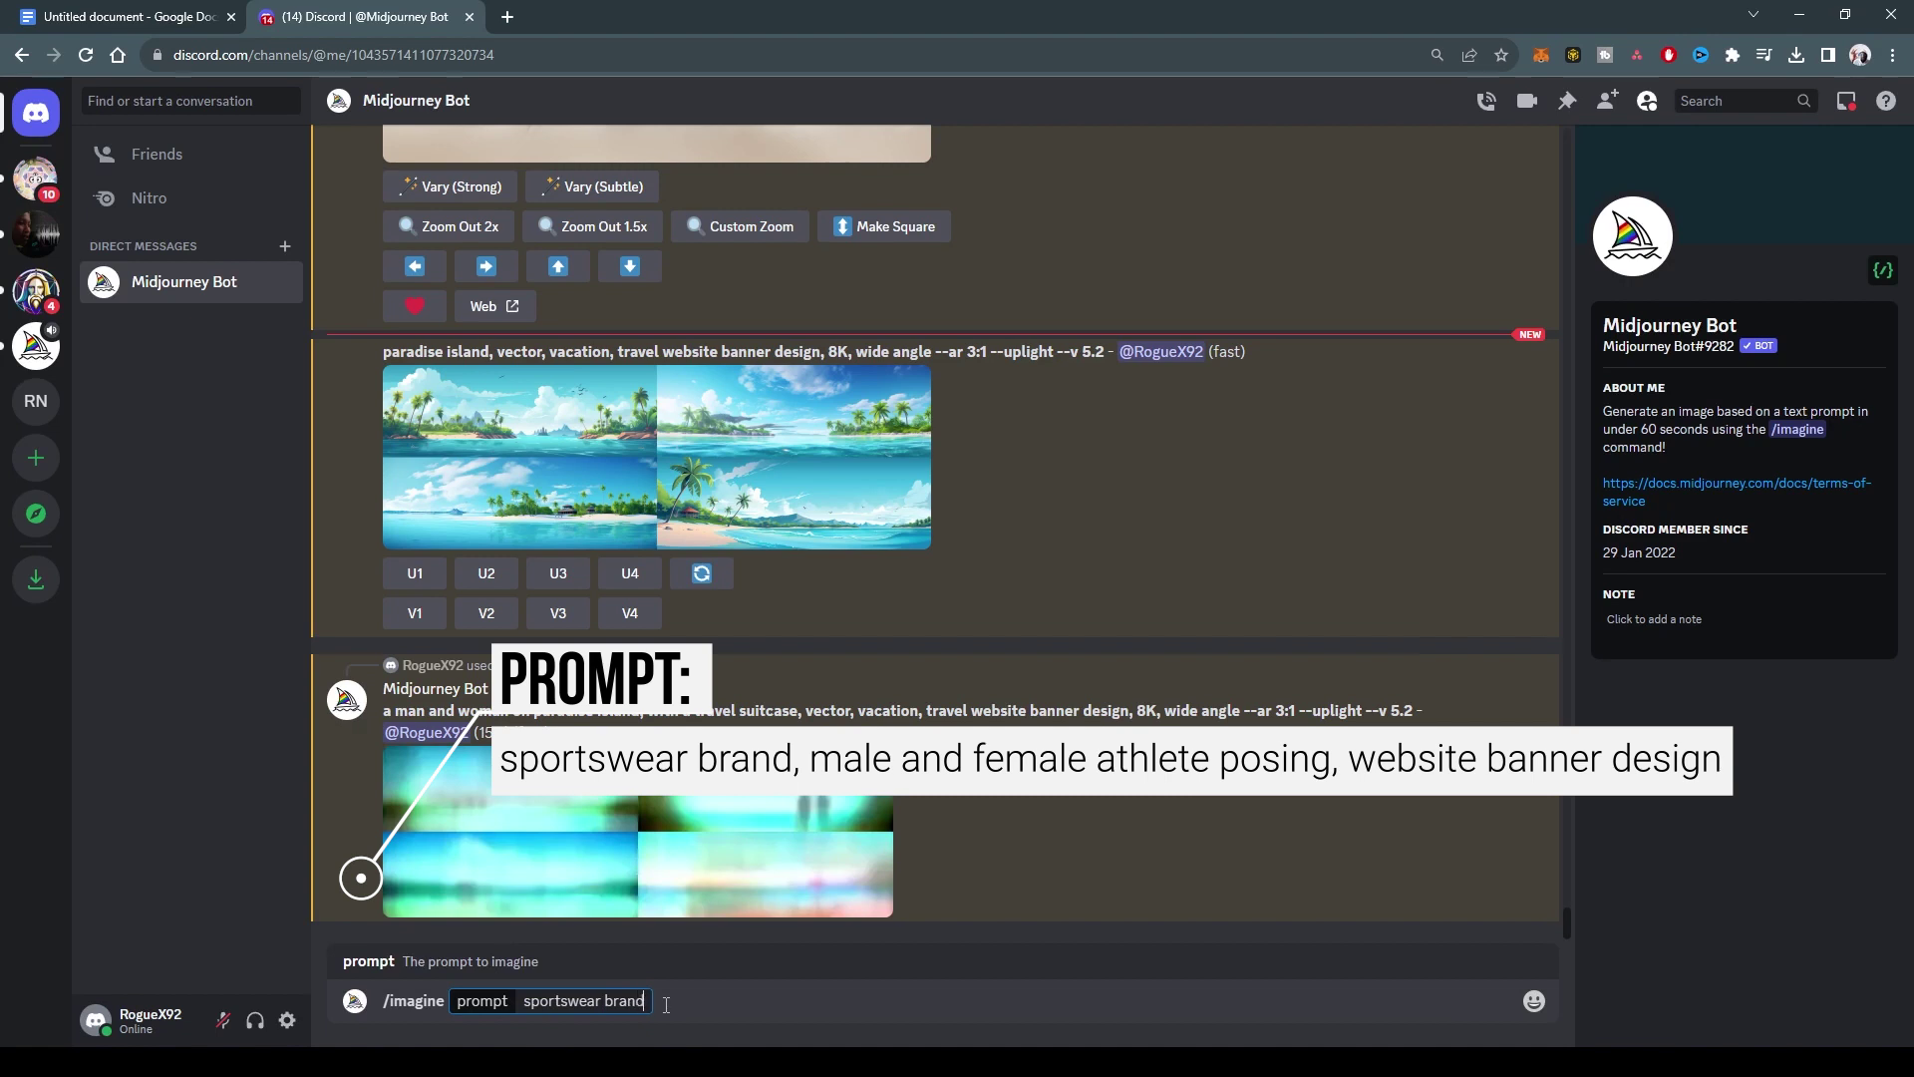
{"action": "left_click_drag", "start_coordinate": [972, 710], "coordinate": [668, 1007]}
{"action": "type", "text": ","}
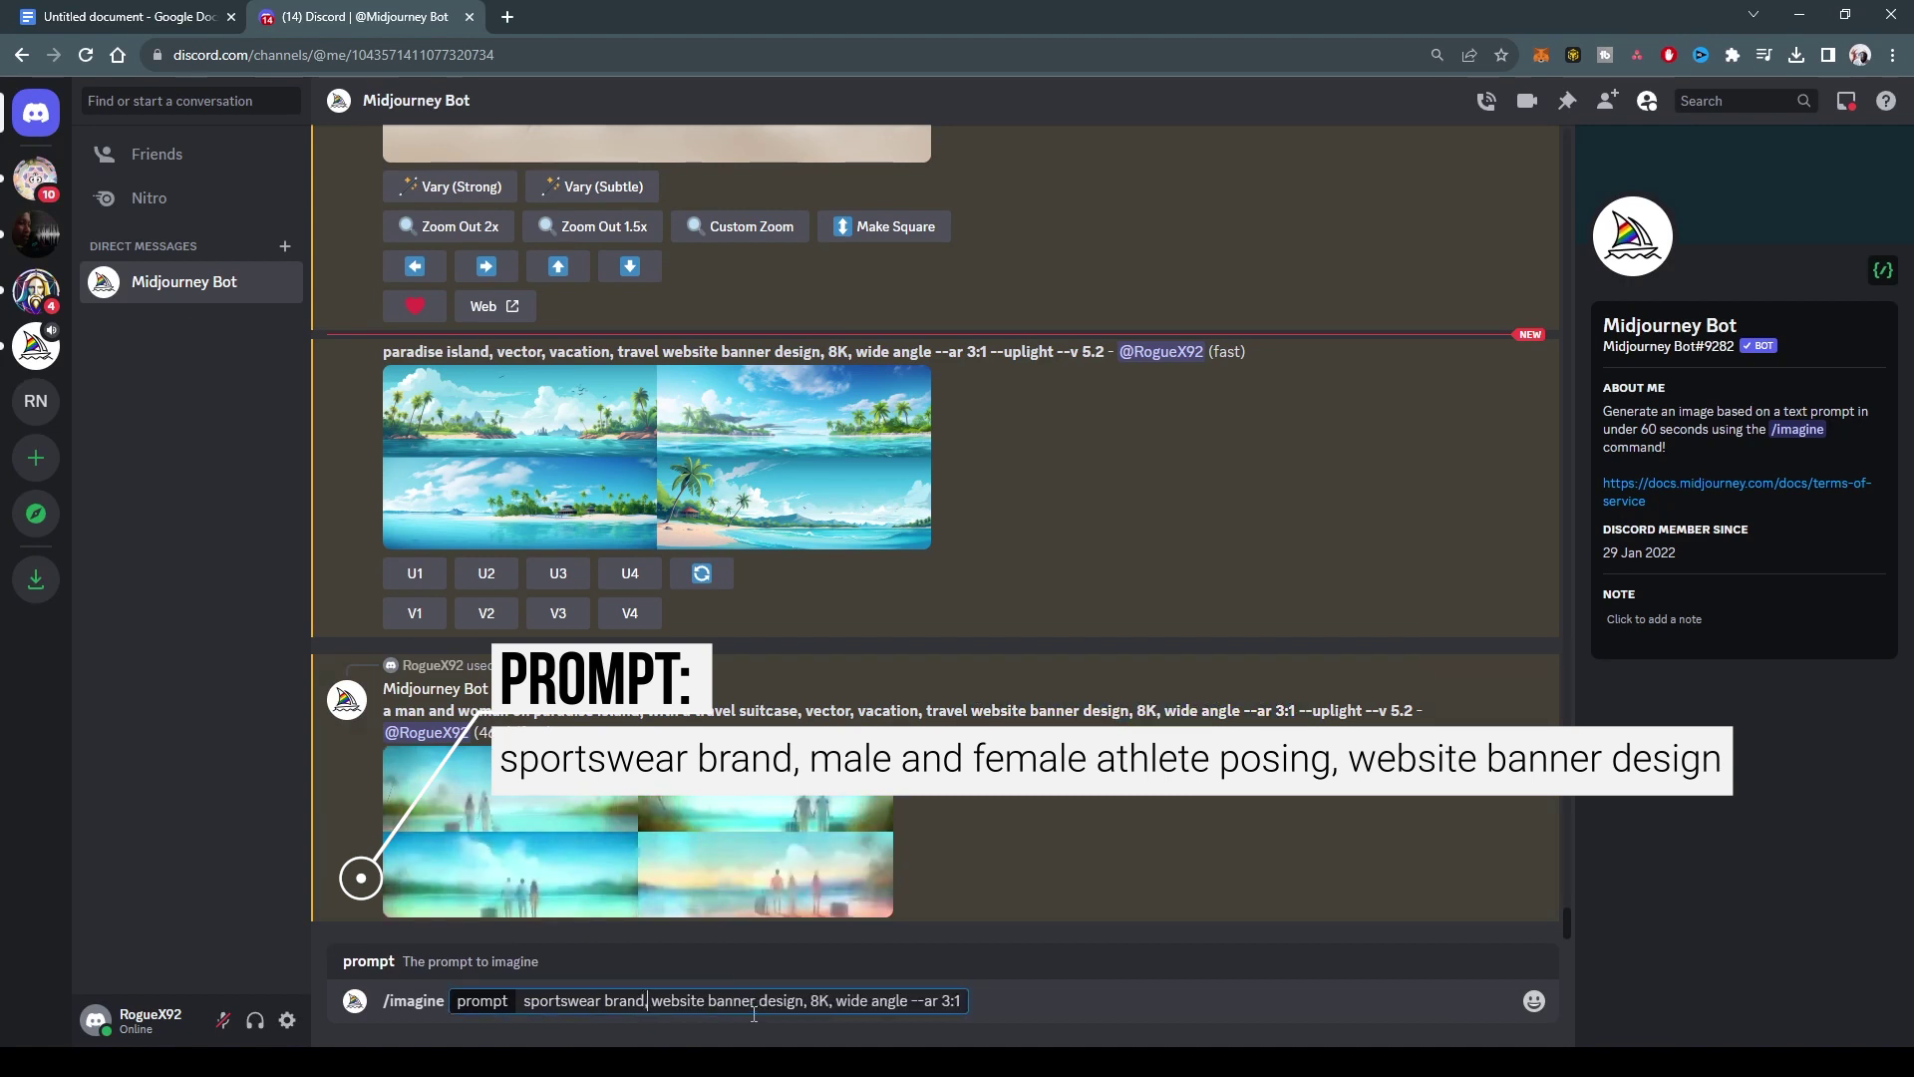
Step: Insert "male and female athlete posing," after "sportswear brand," in the prompt and submit it
{"action": "type", "text": " male ath"}
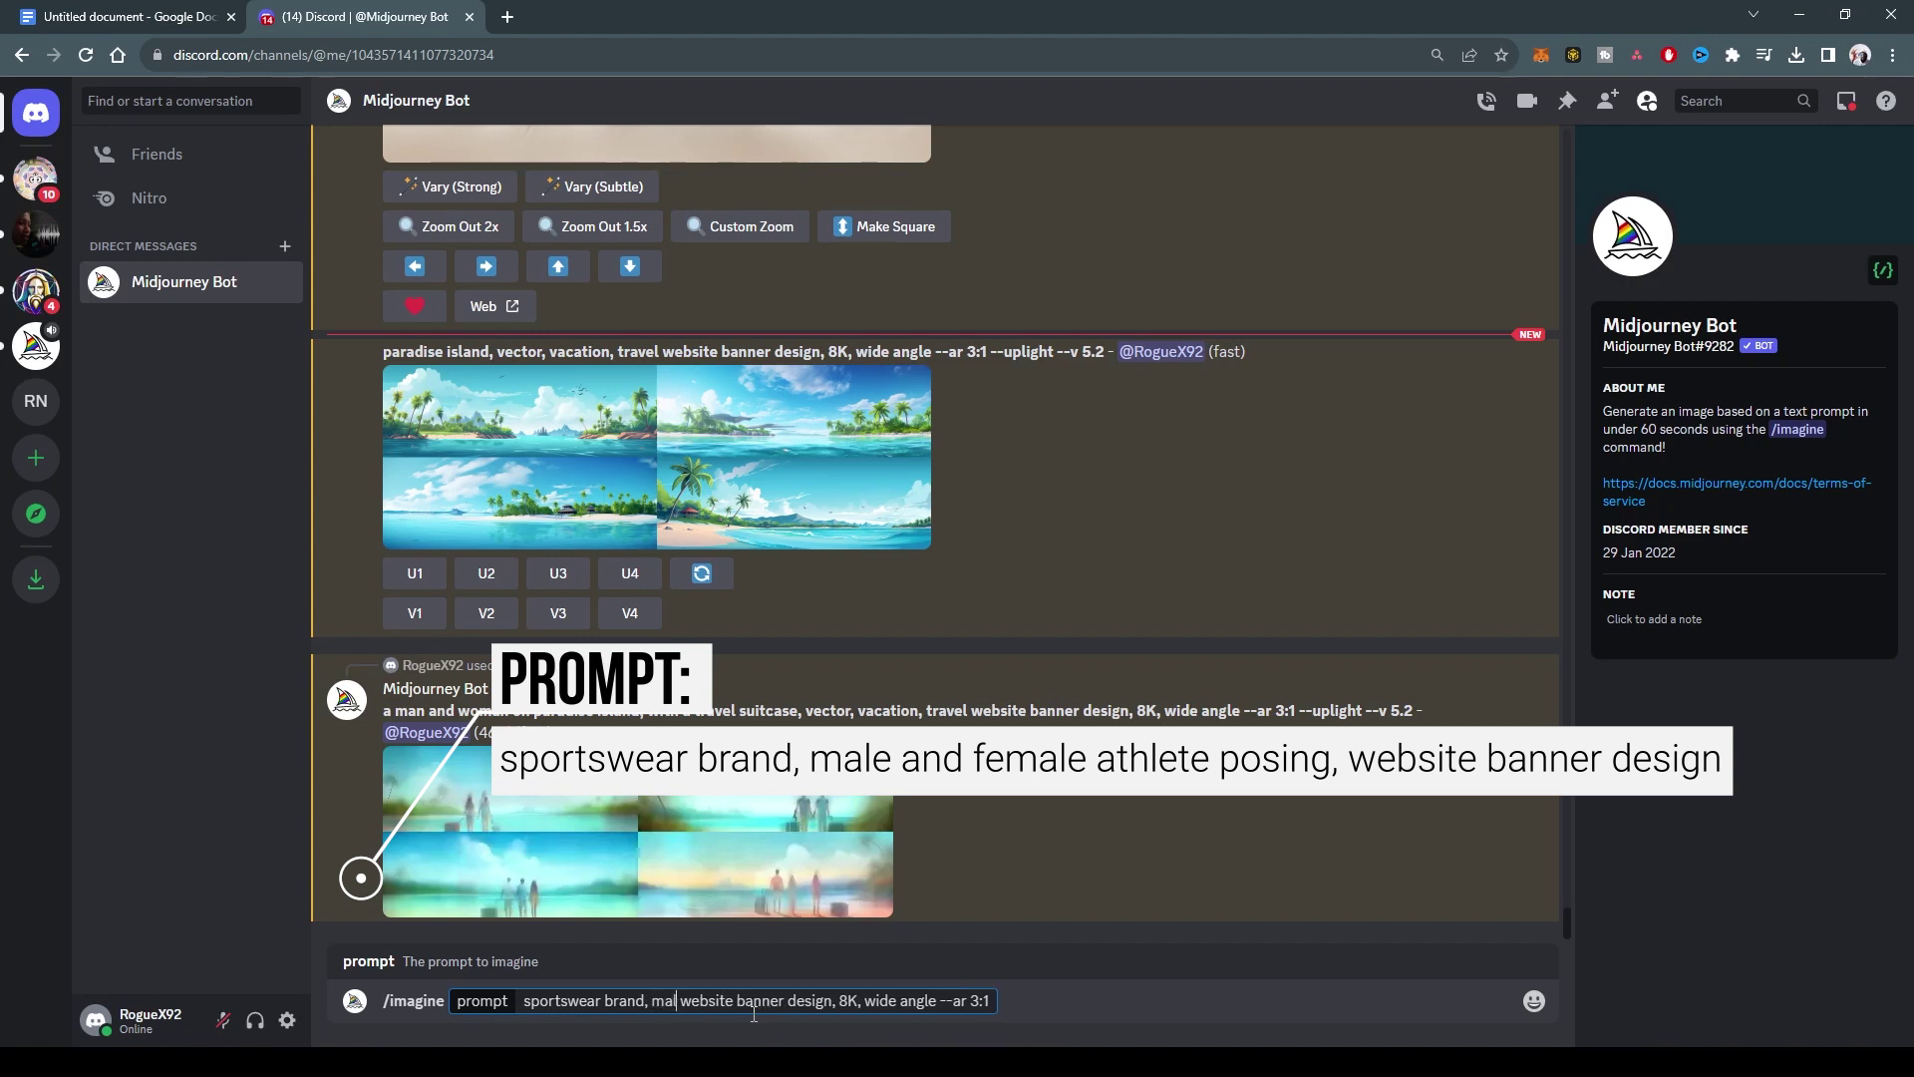
{"action": "type", "text": "lete"}
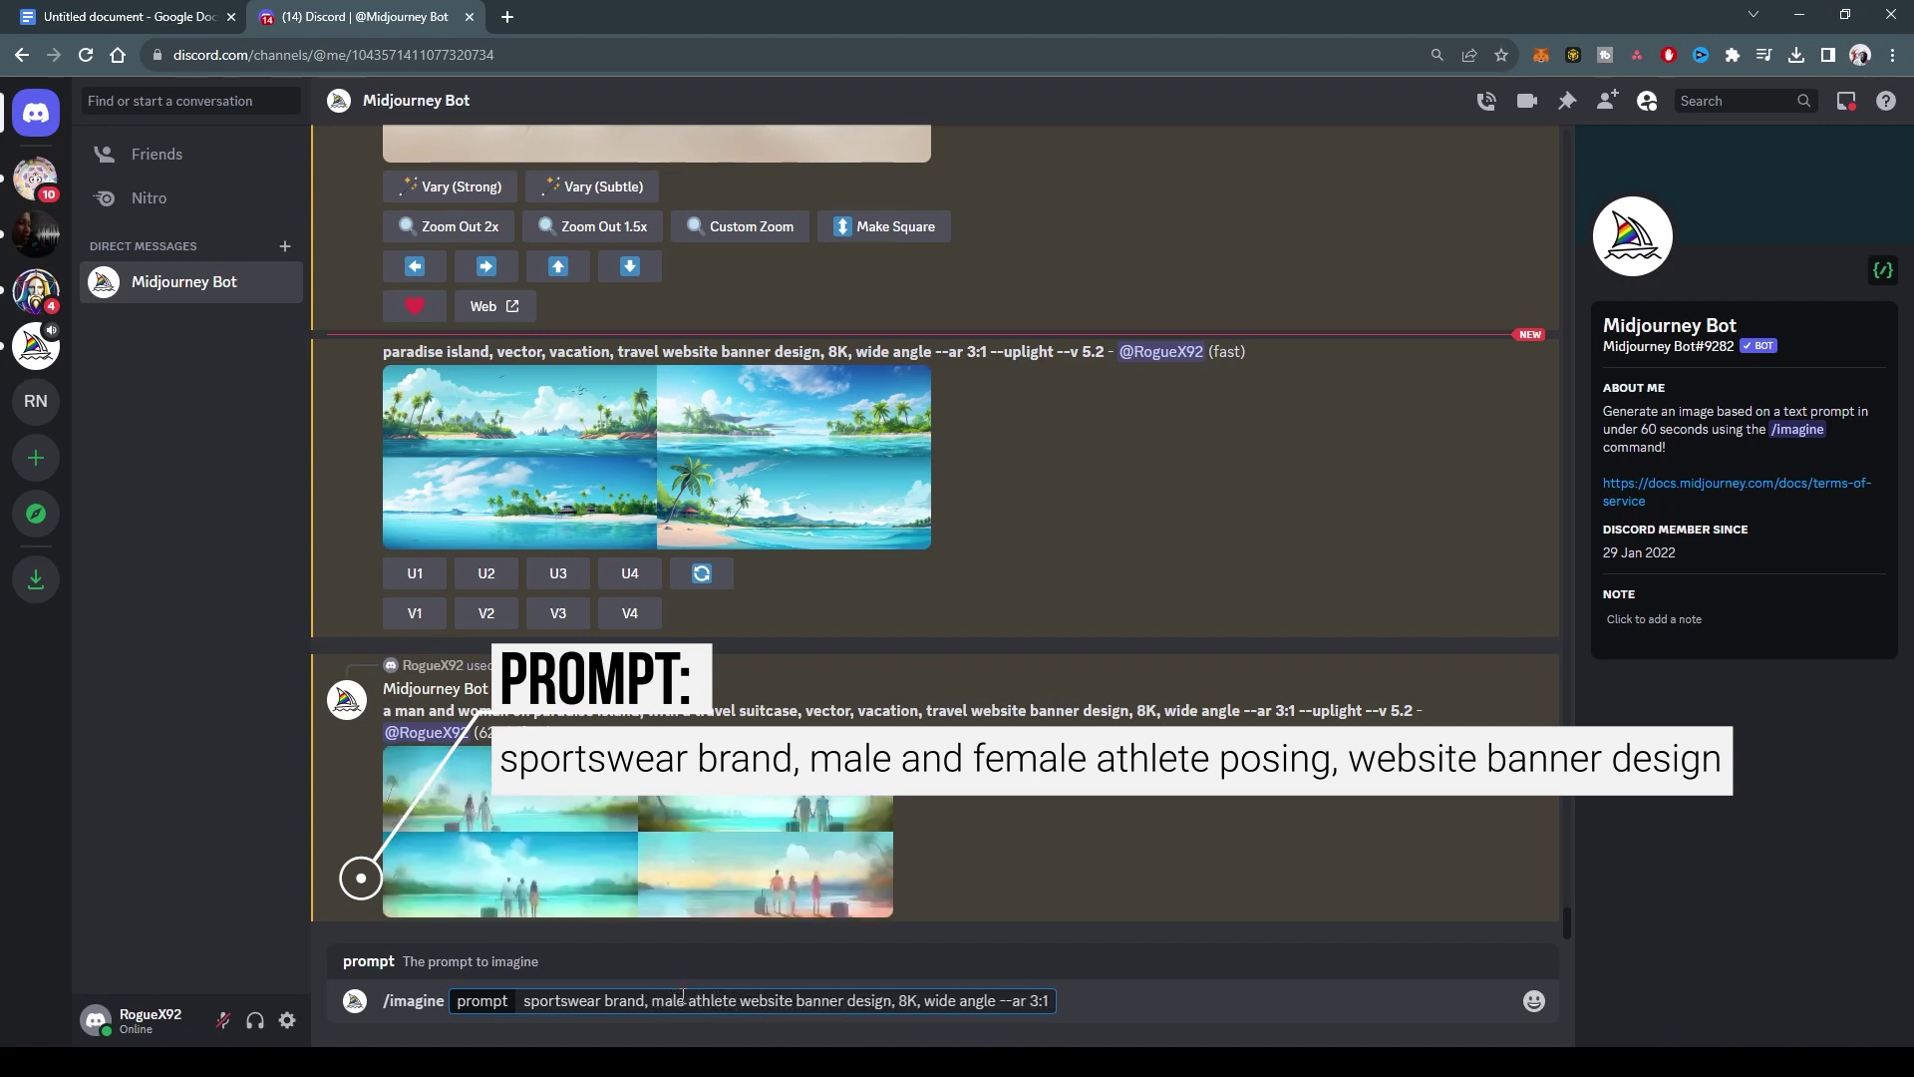
{"action": "type", "text": " and female"}
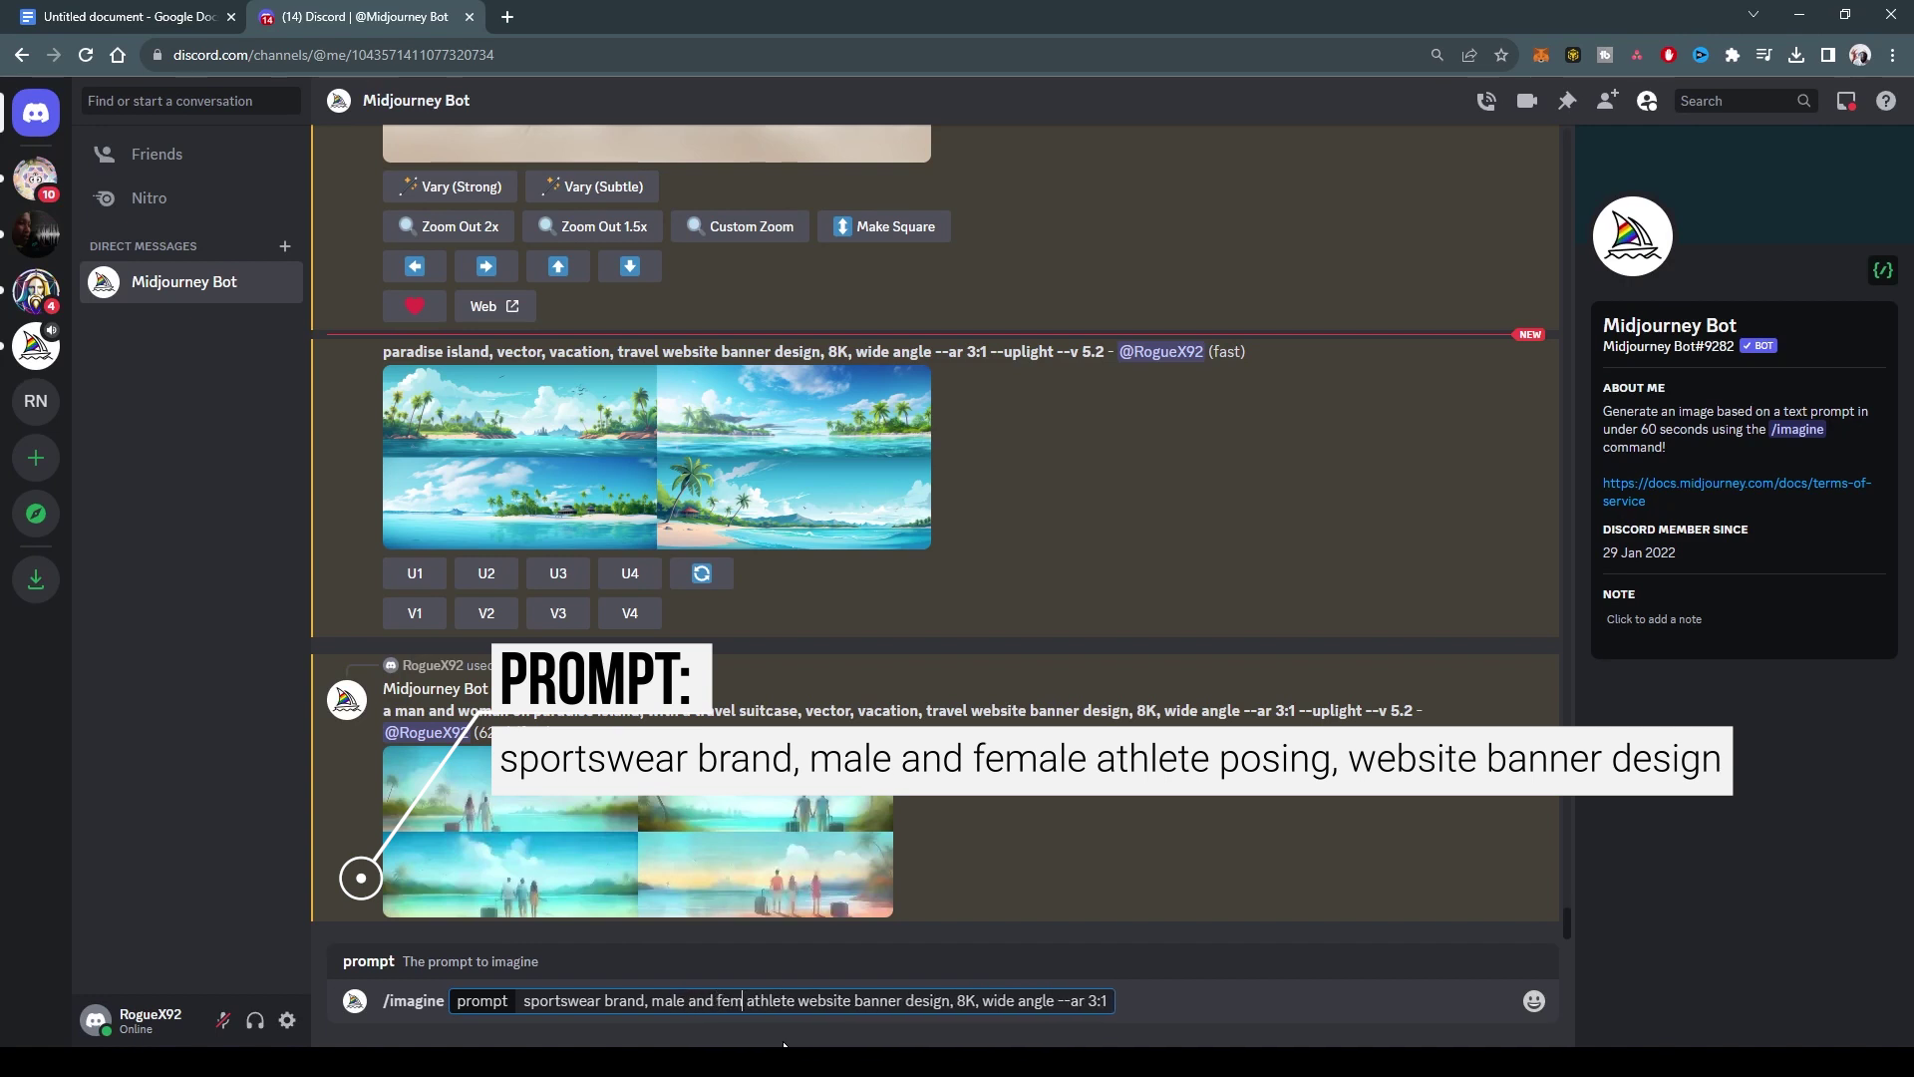
{"action": "left_click", "coordinate": [813, 1000]}
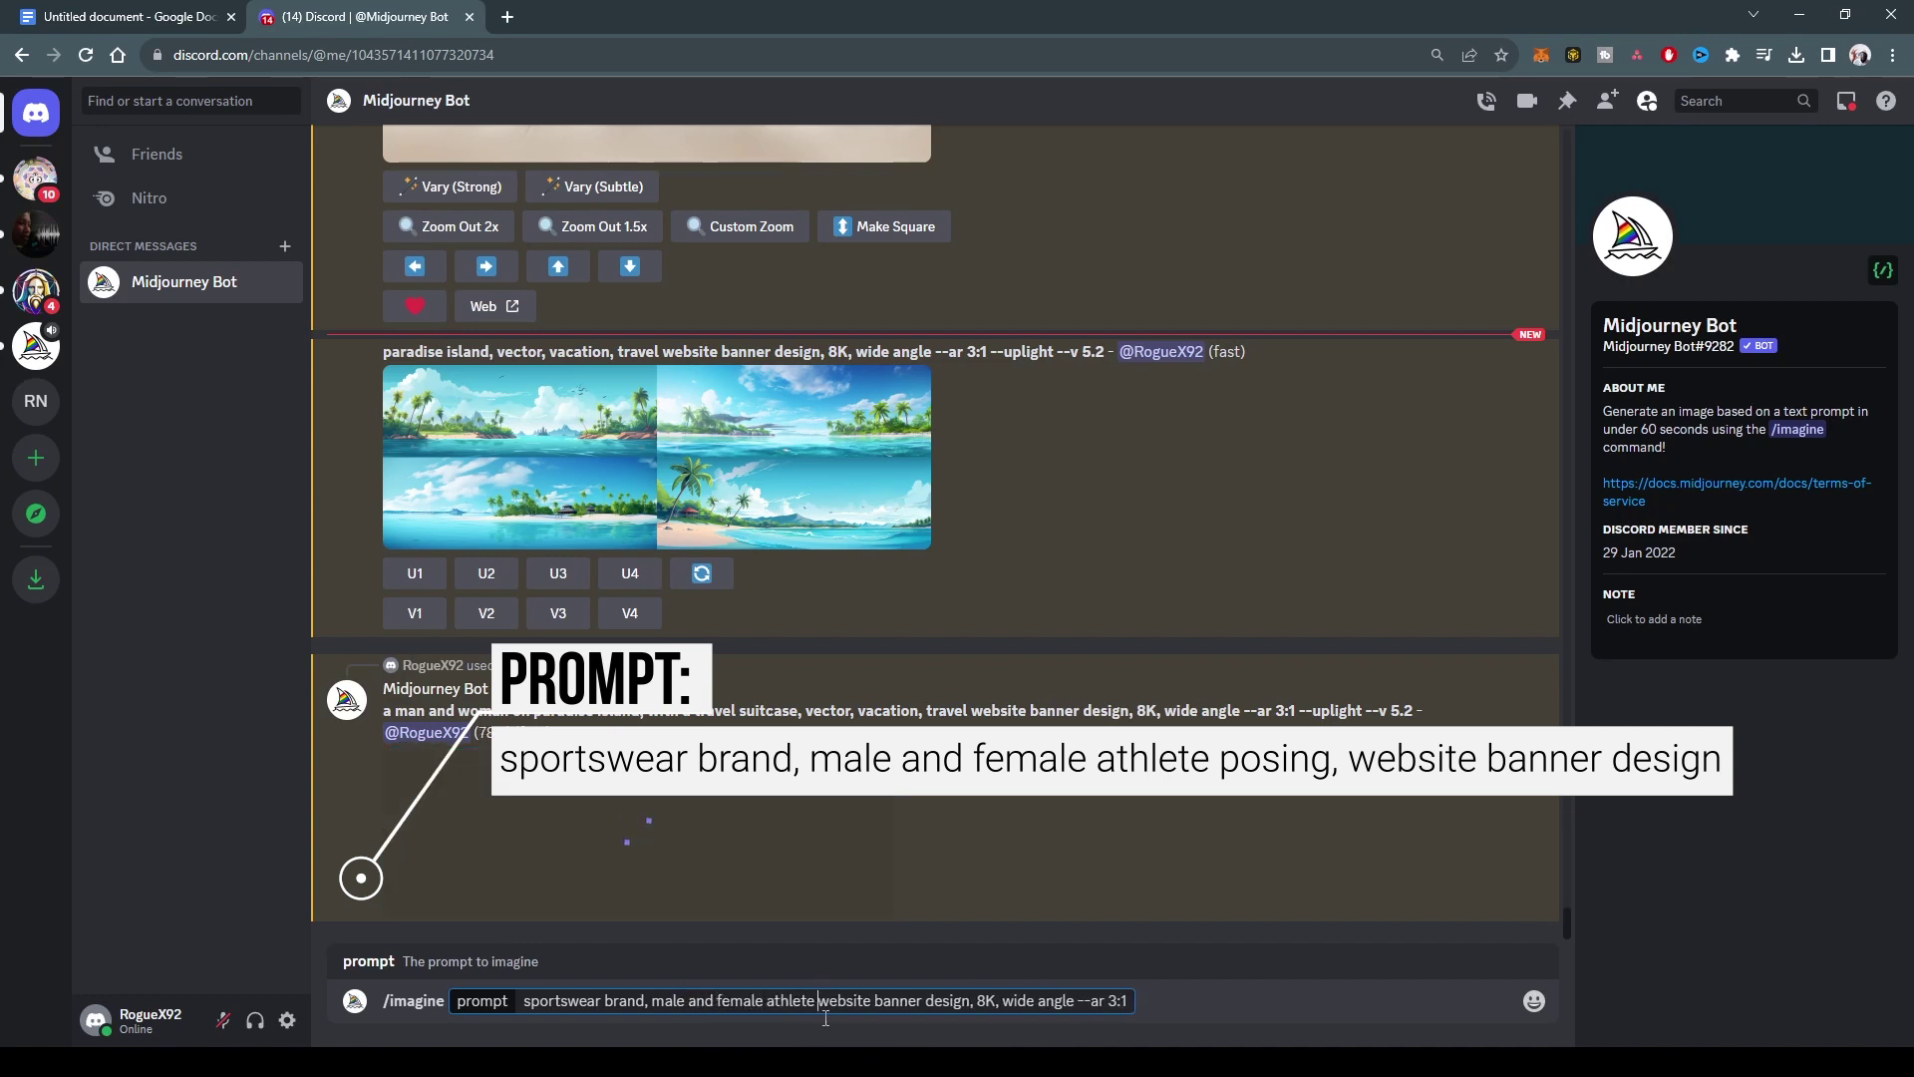
{"action": "type", "text": "posing,"}
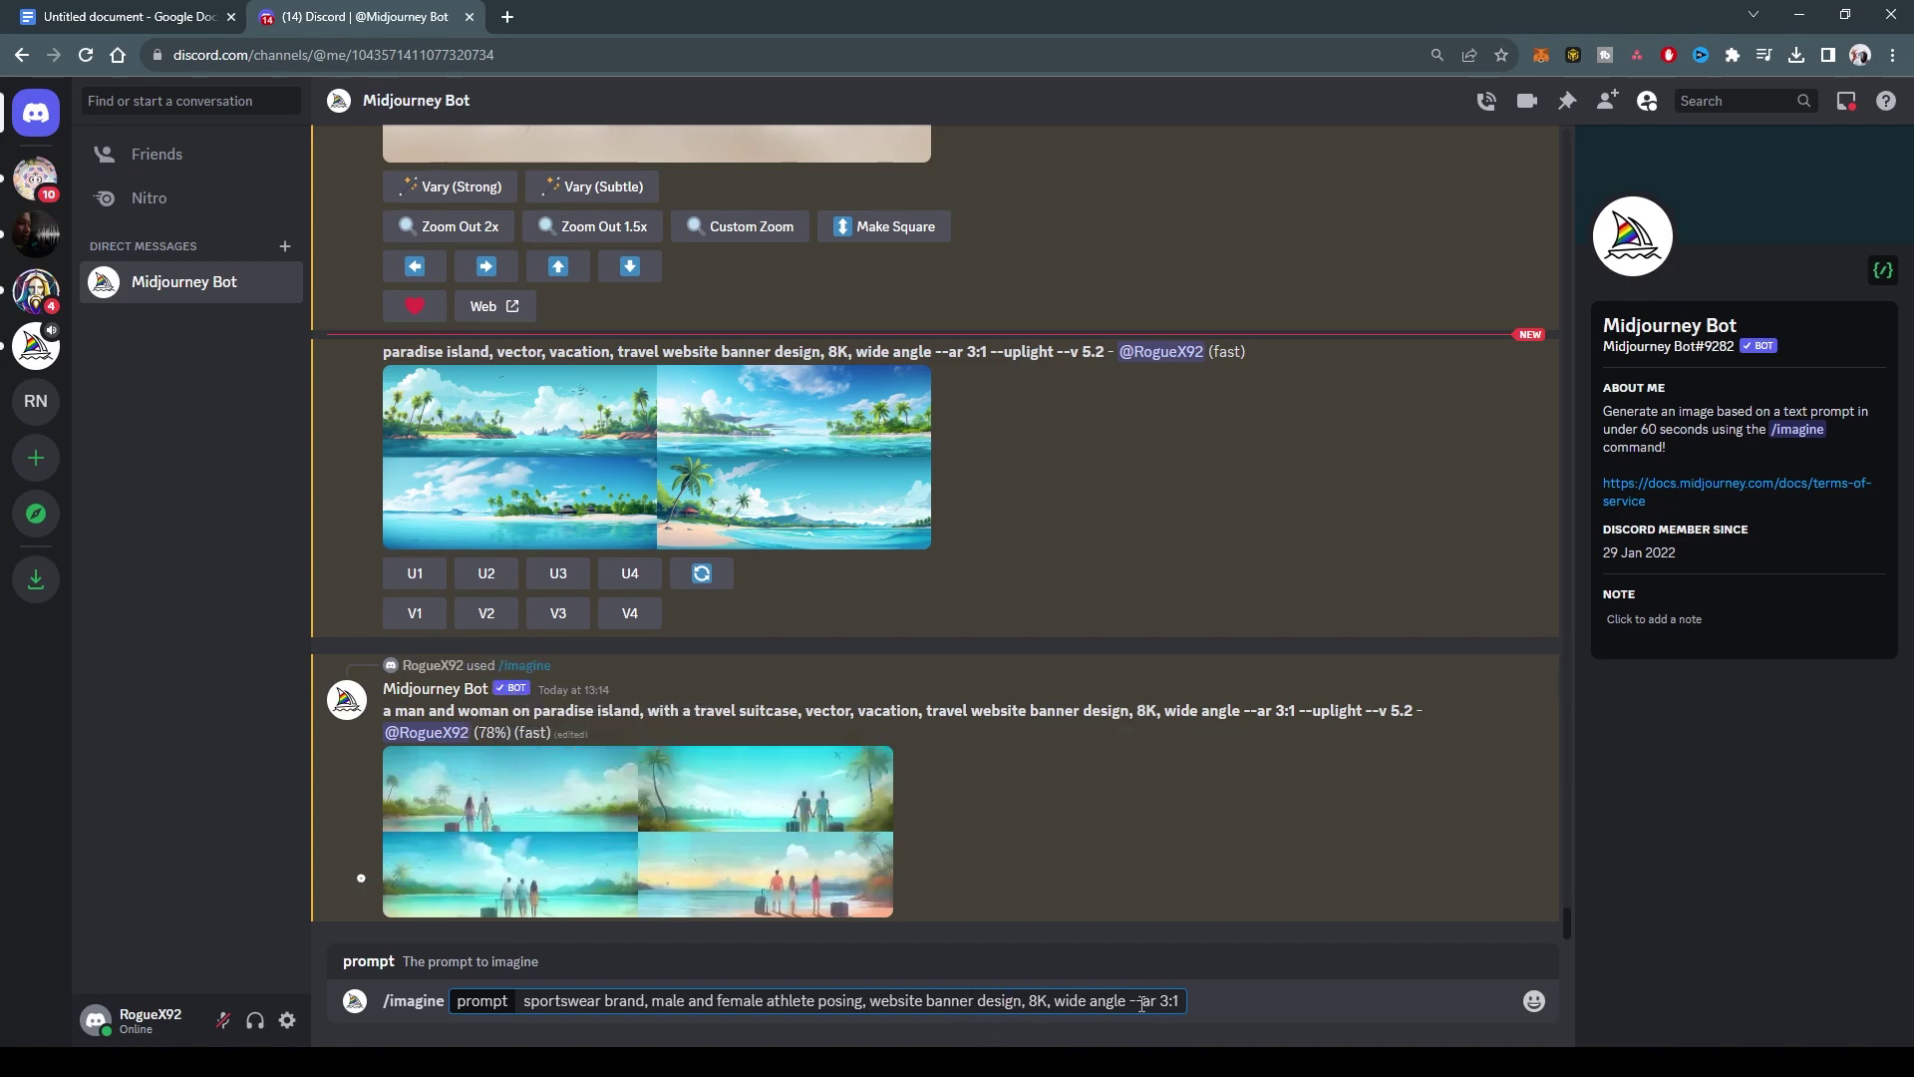
{"action": "key", "text": "Return"}
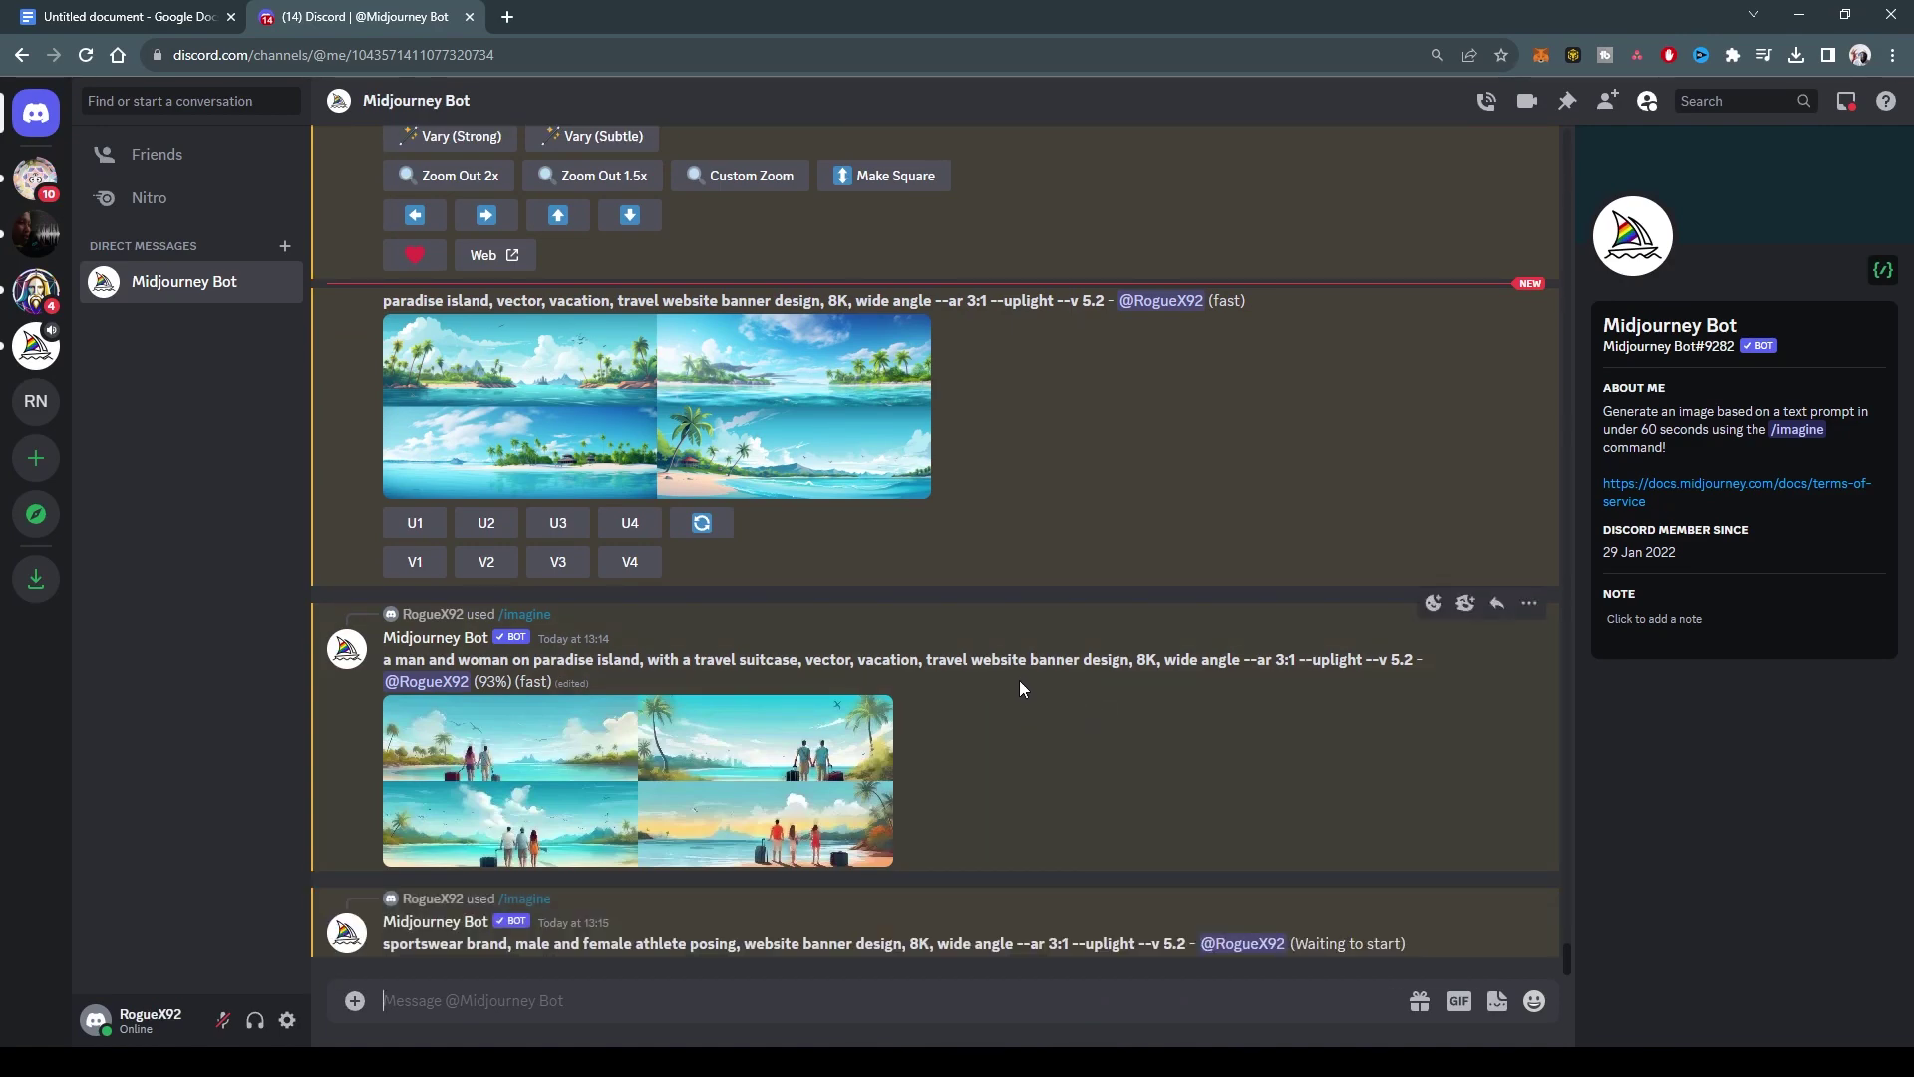
Step: Upscale image 1 of the man and woman travel banners, viewing both the grid and the upscaled image enlarged
{"action": "left_click", "coordinate": [660, 749]}
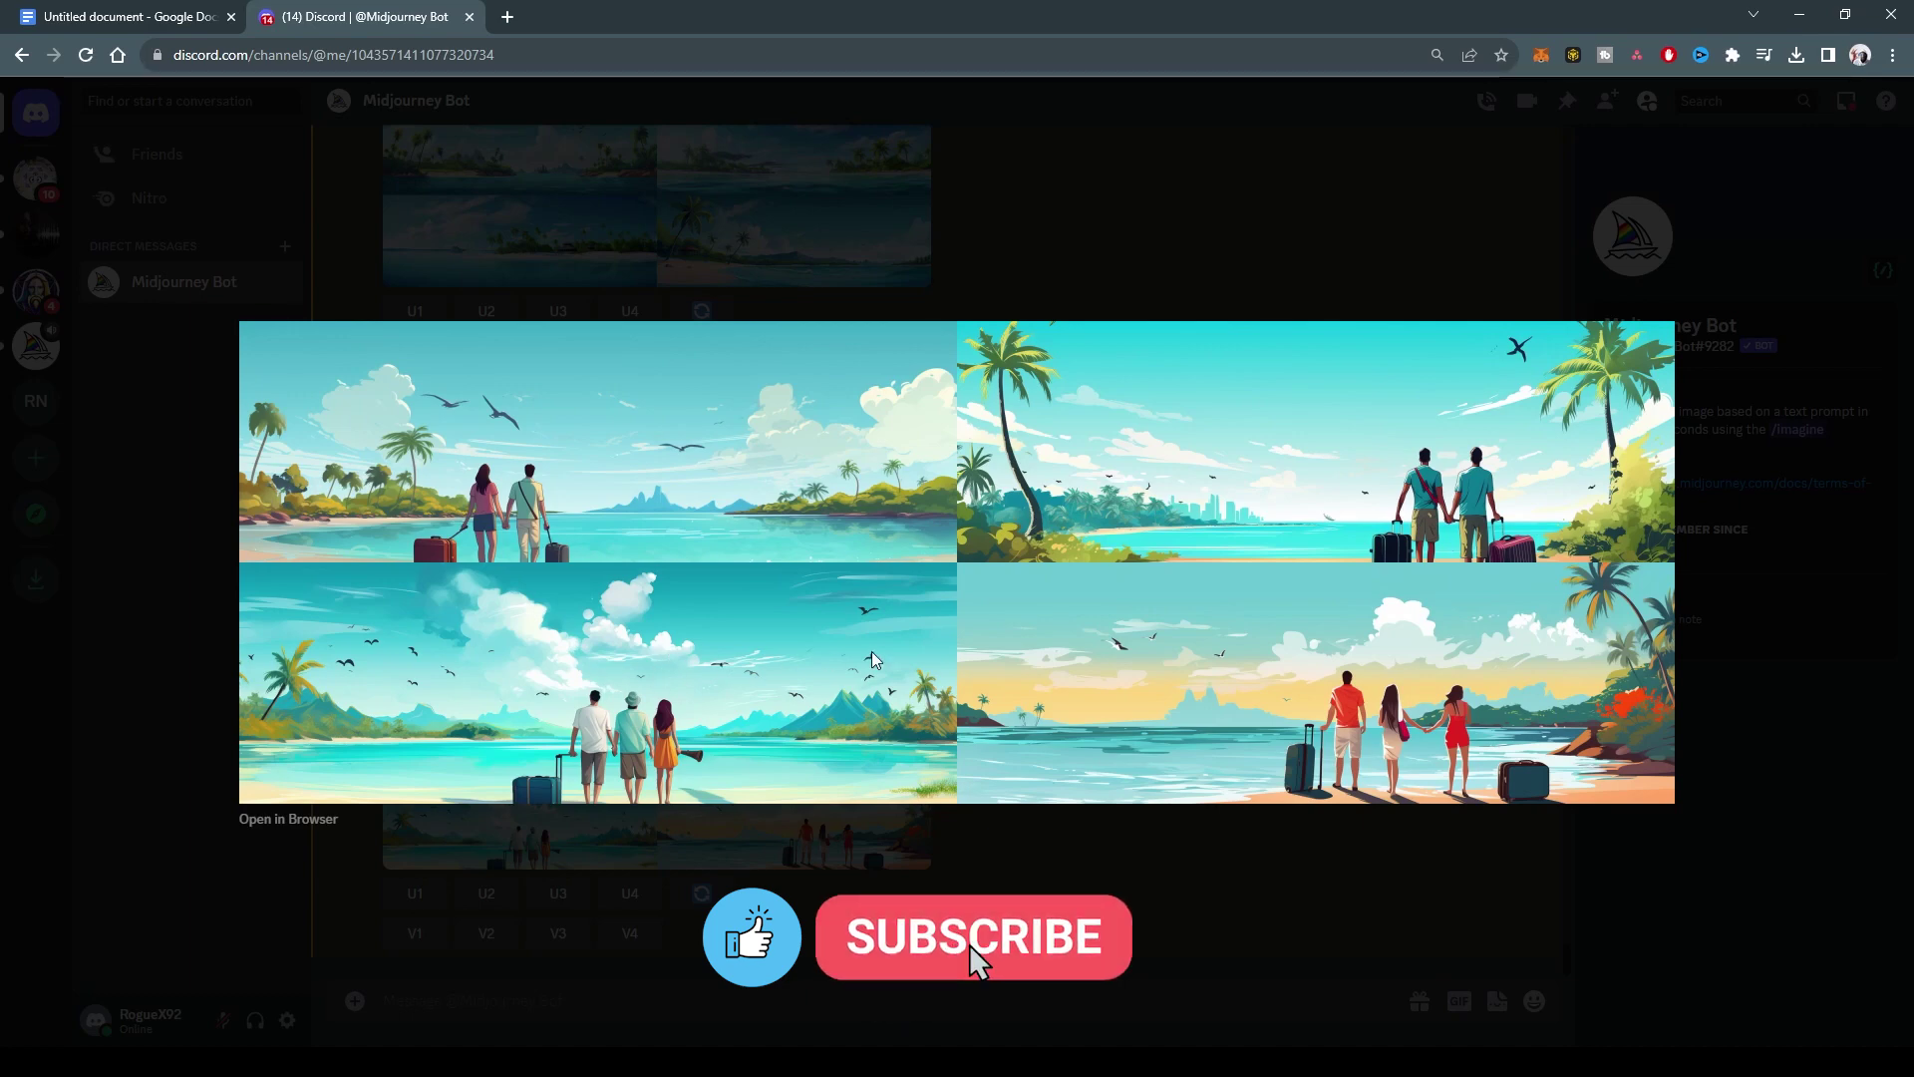
{"action": "key", "text": "Escape"}
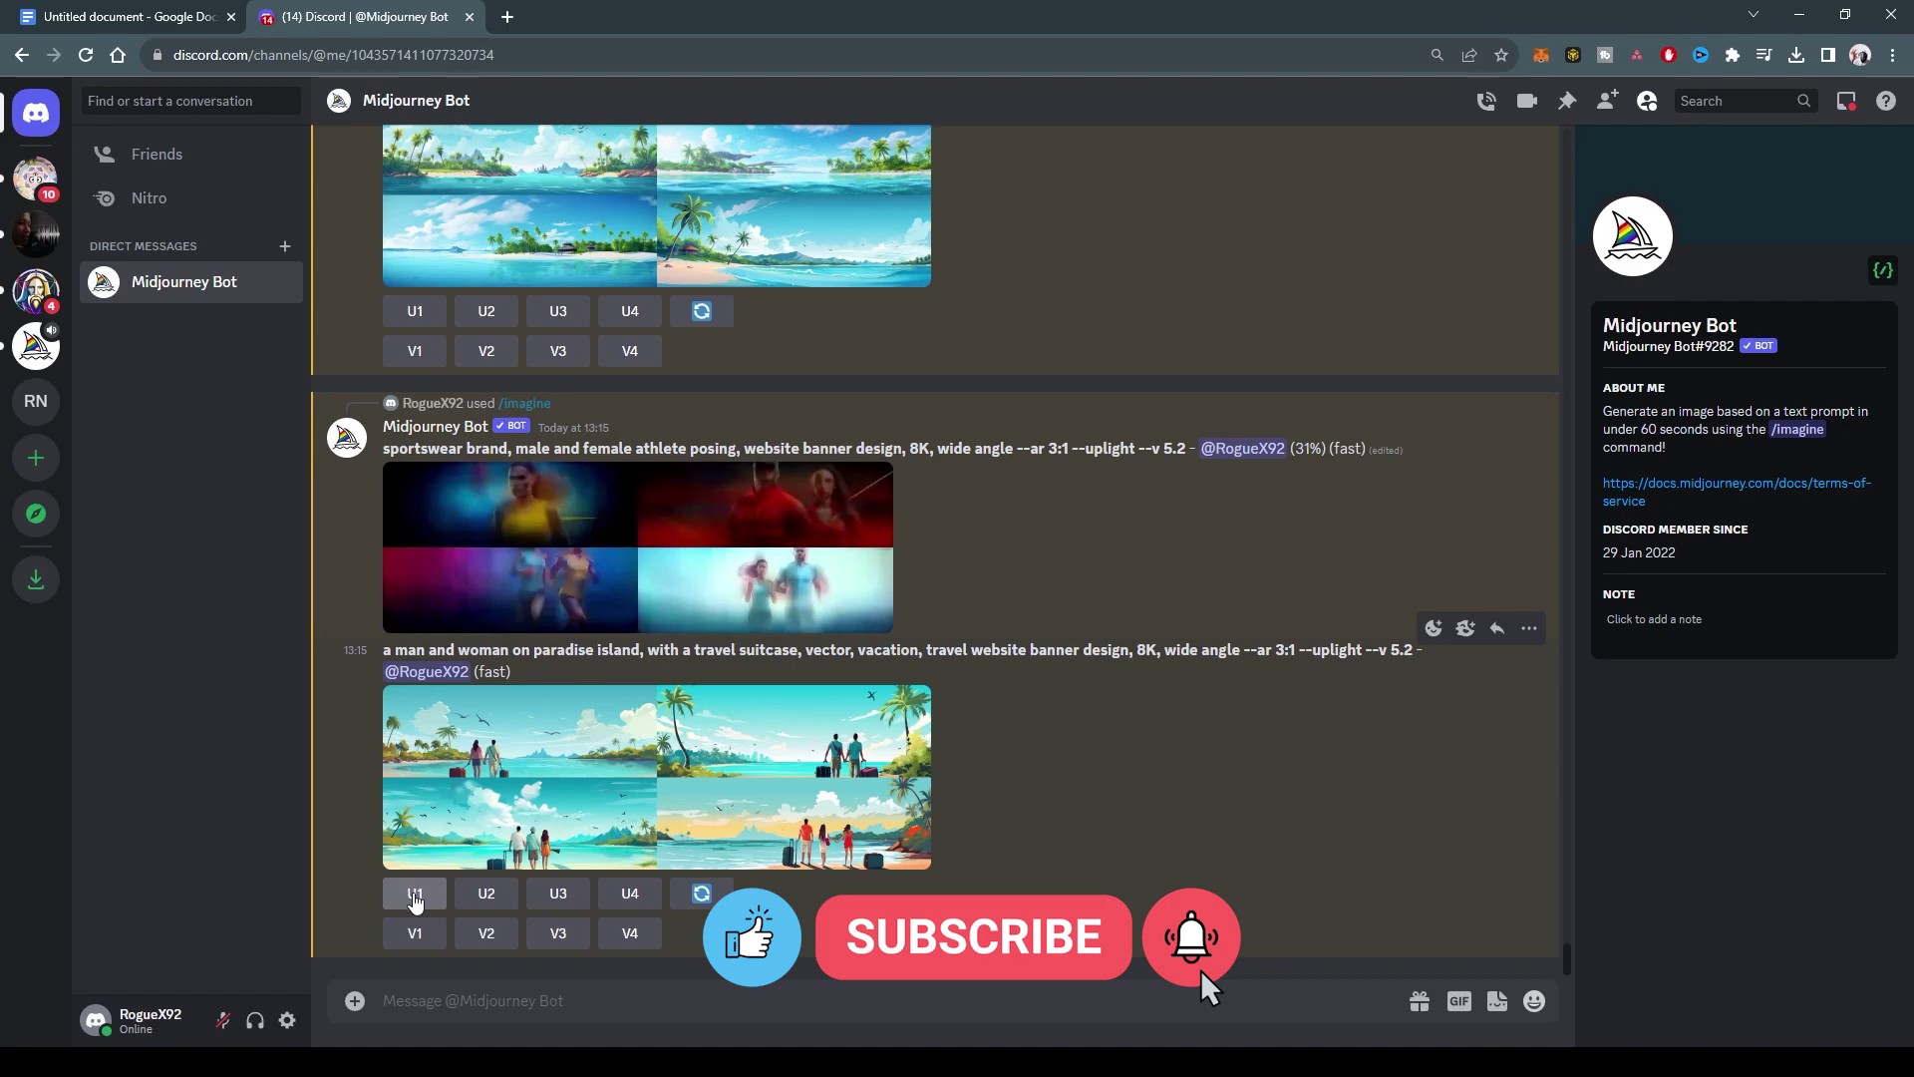
{"action": "left_click", "coordinate": [415, 895]}
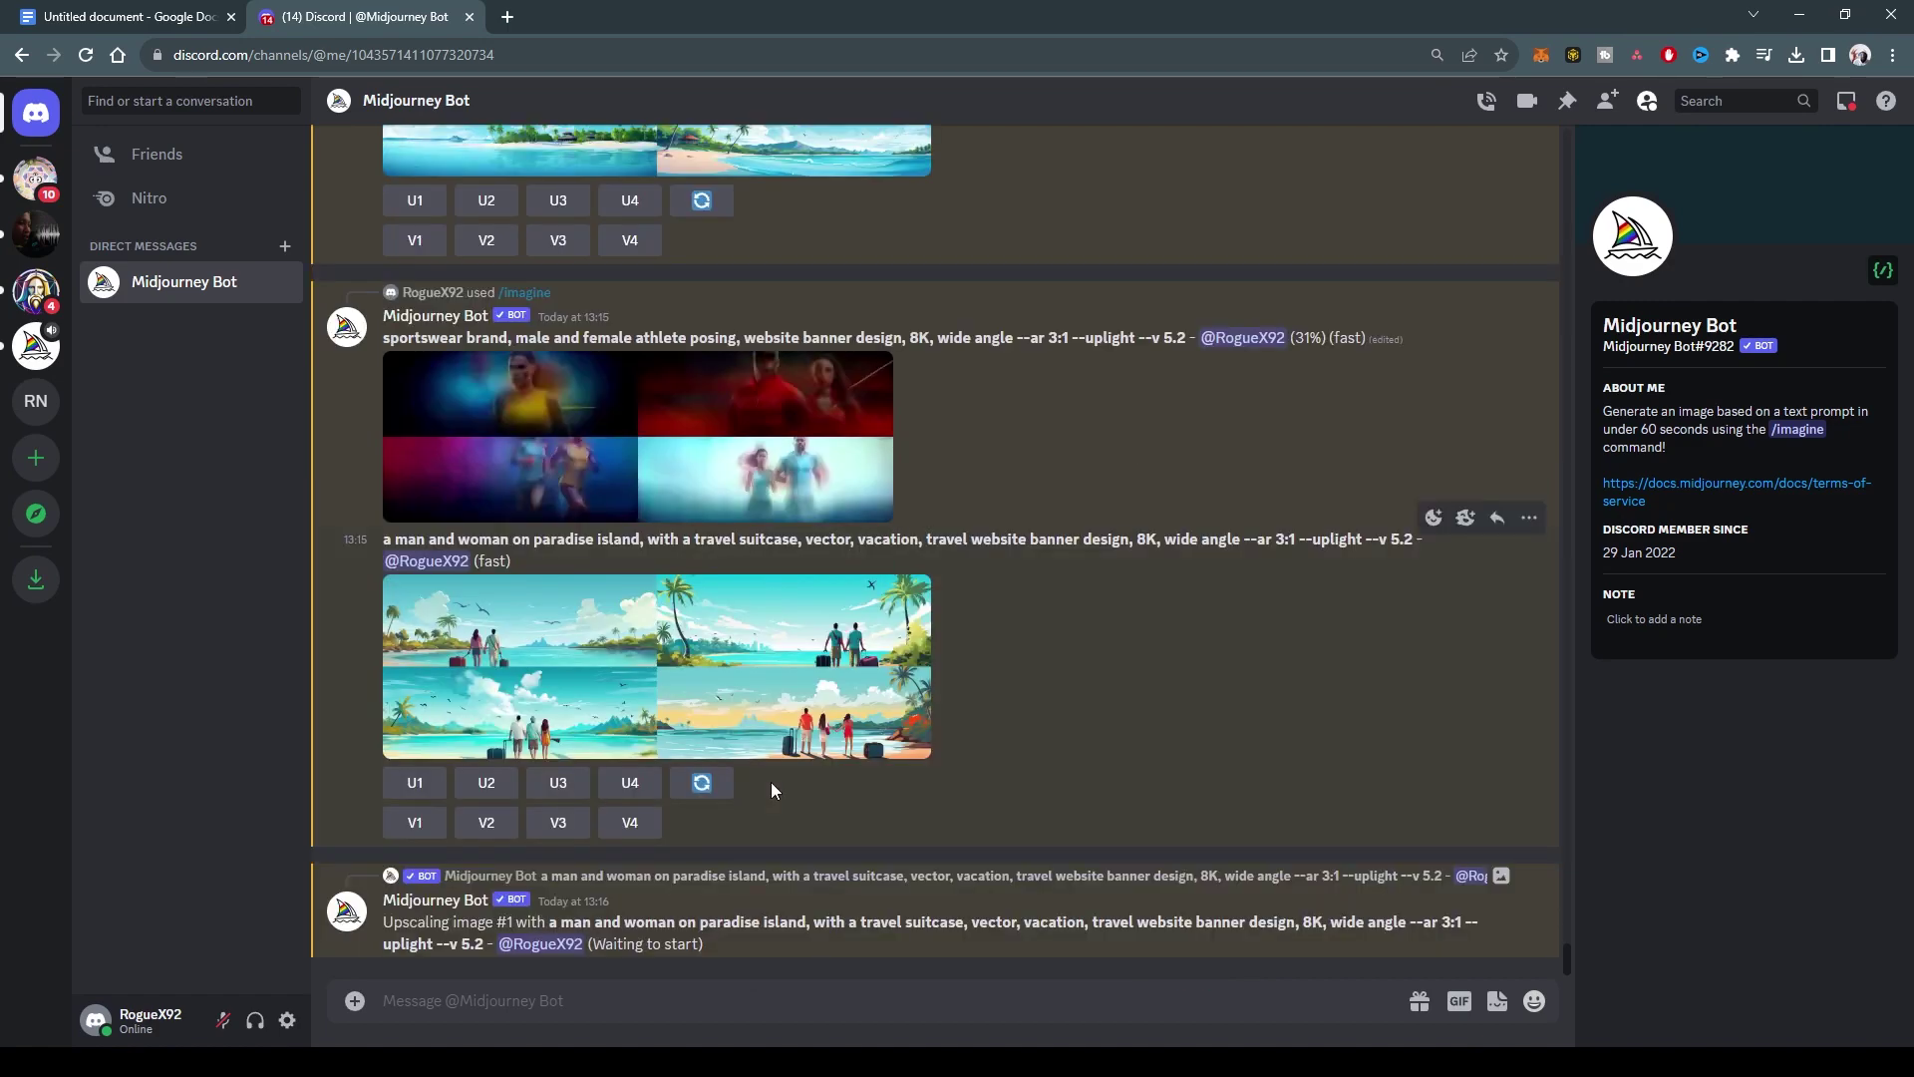
{"action": "left_click", "coordinate": [765, 784]}
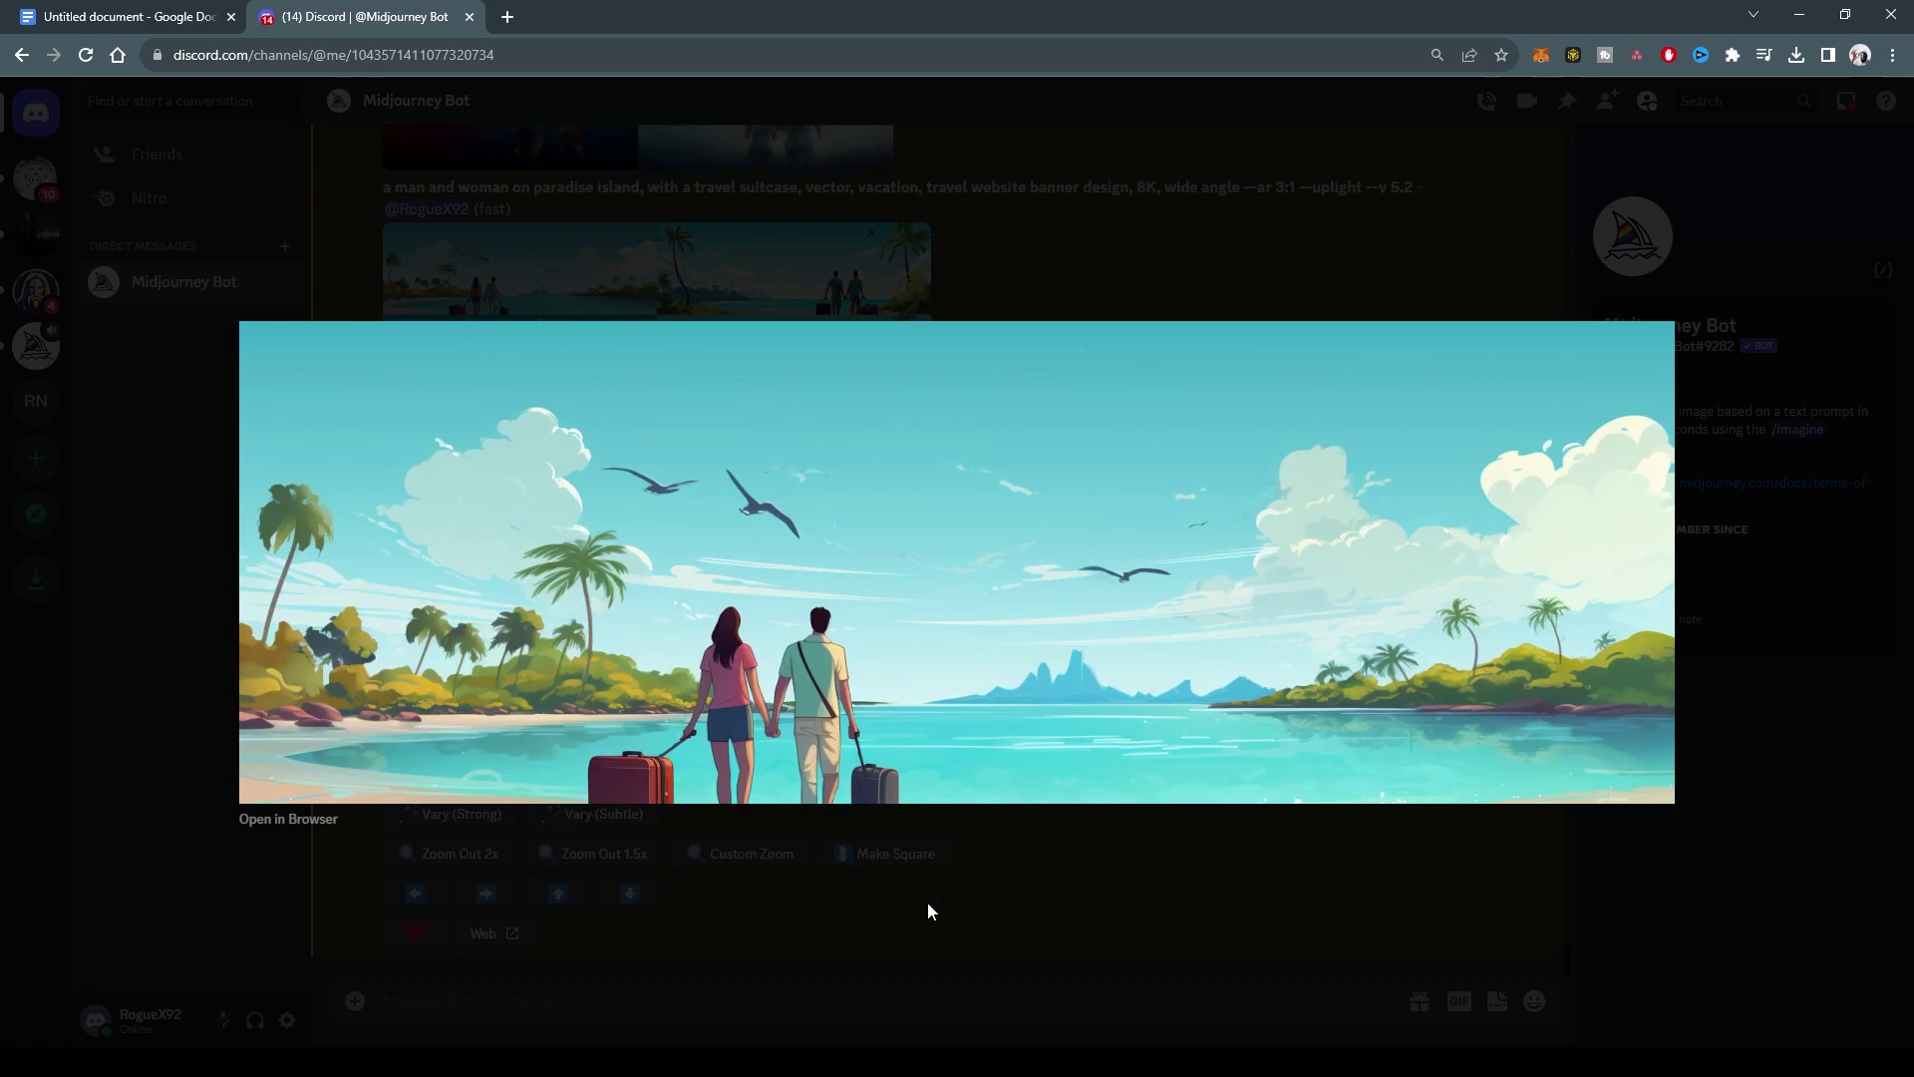
{"action": "left_click", "coordinate": [987, 899]}
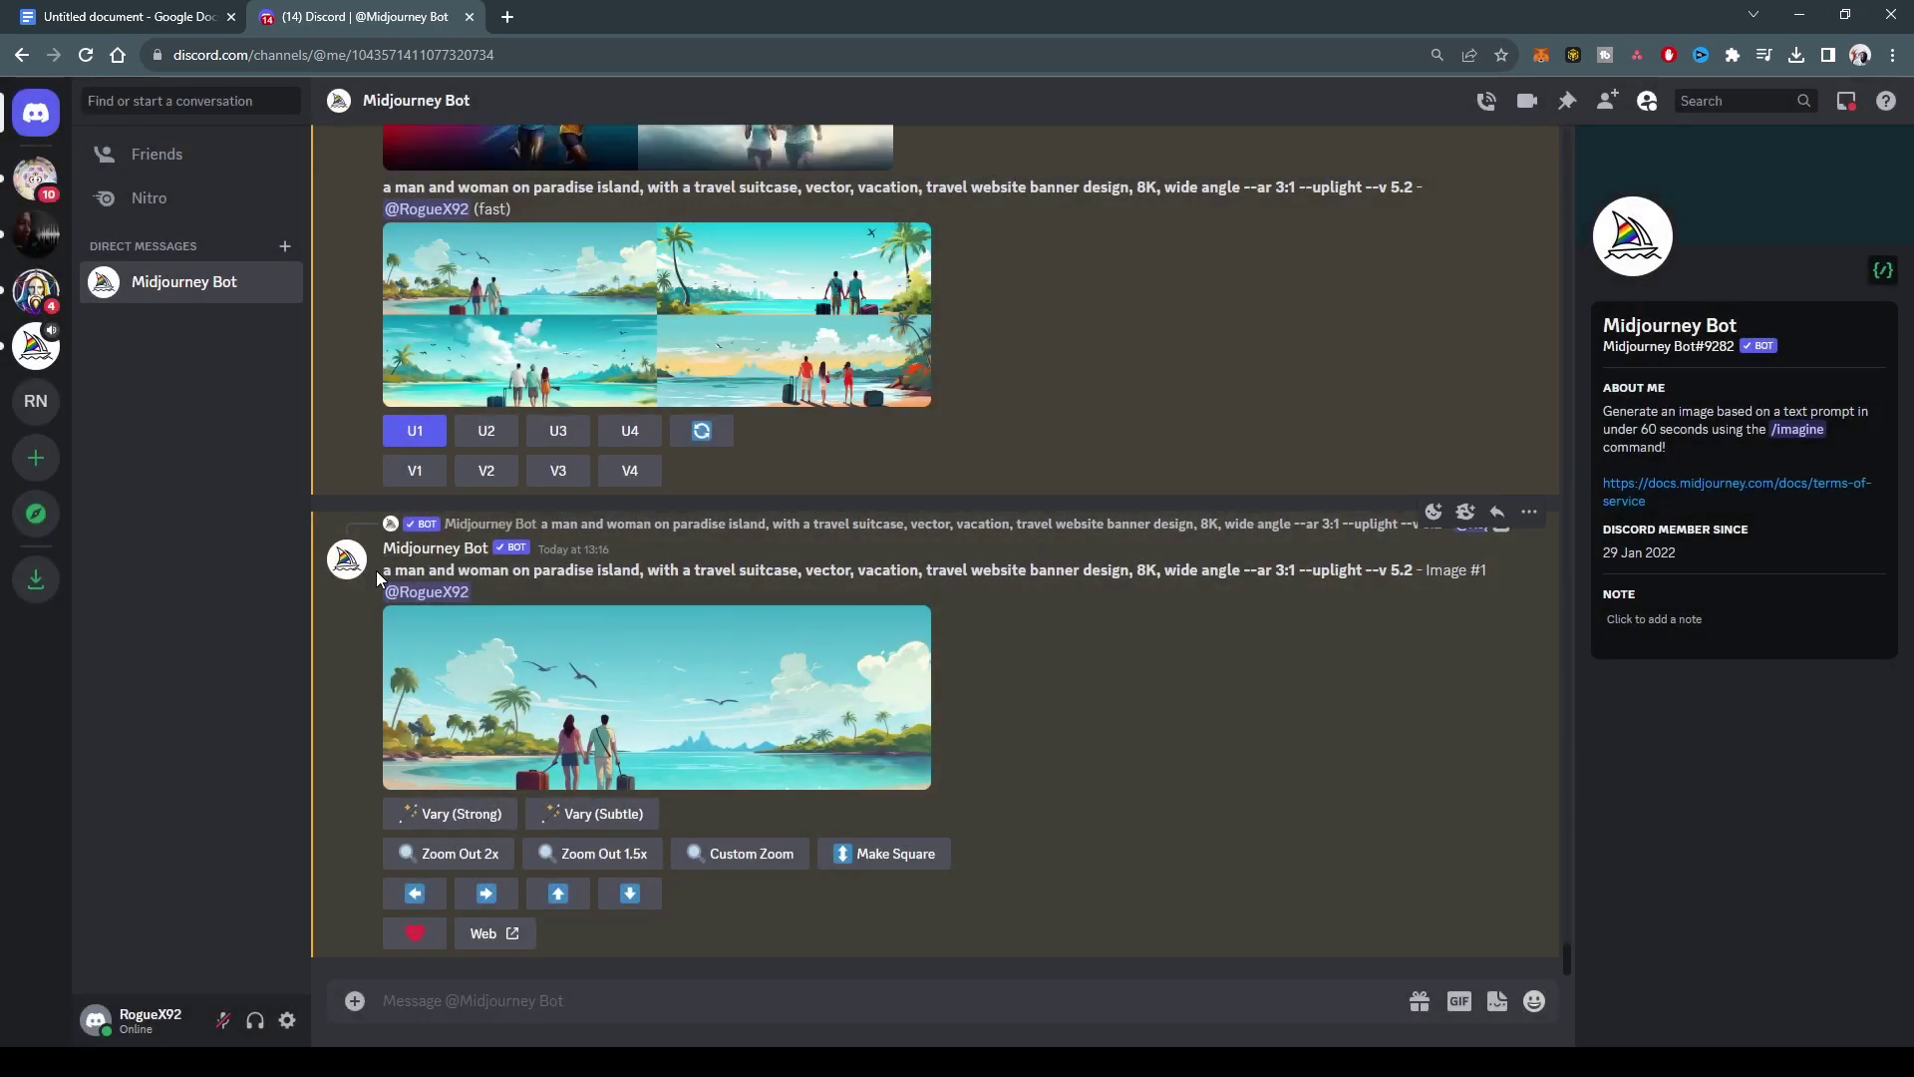
Step: Reuse the man and woman paradise island prompt, through "--ar 3:1", in a new /imagine prompt
{"action": "left_click_drag", "start_coordinate": [380, 571], "coordinate": [1279, 572]}
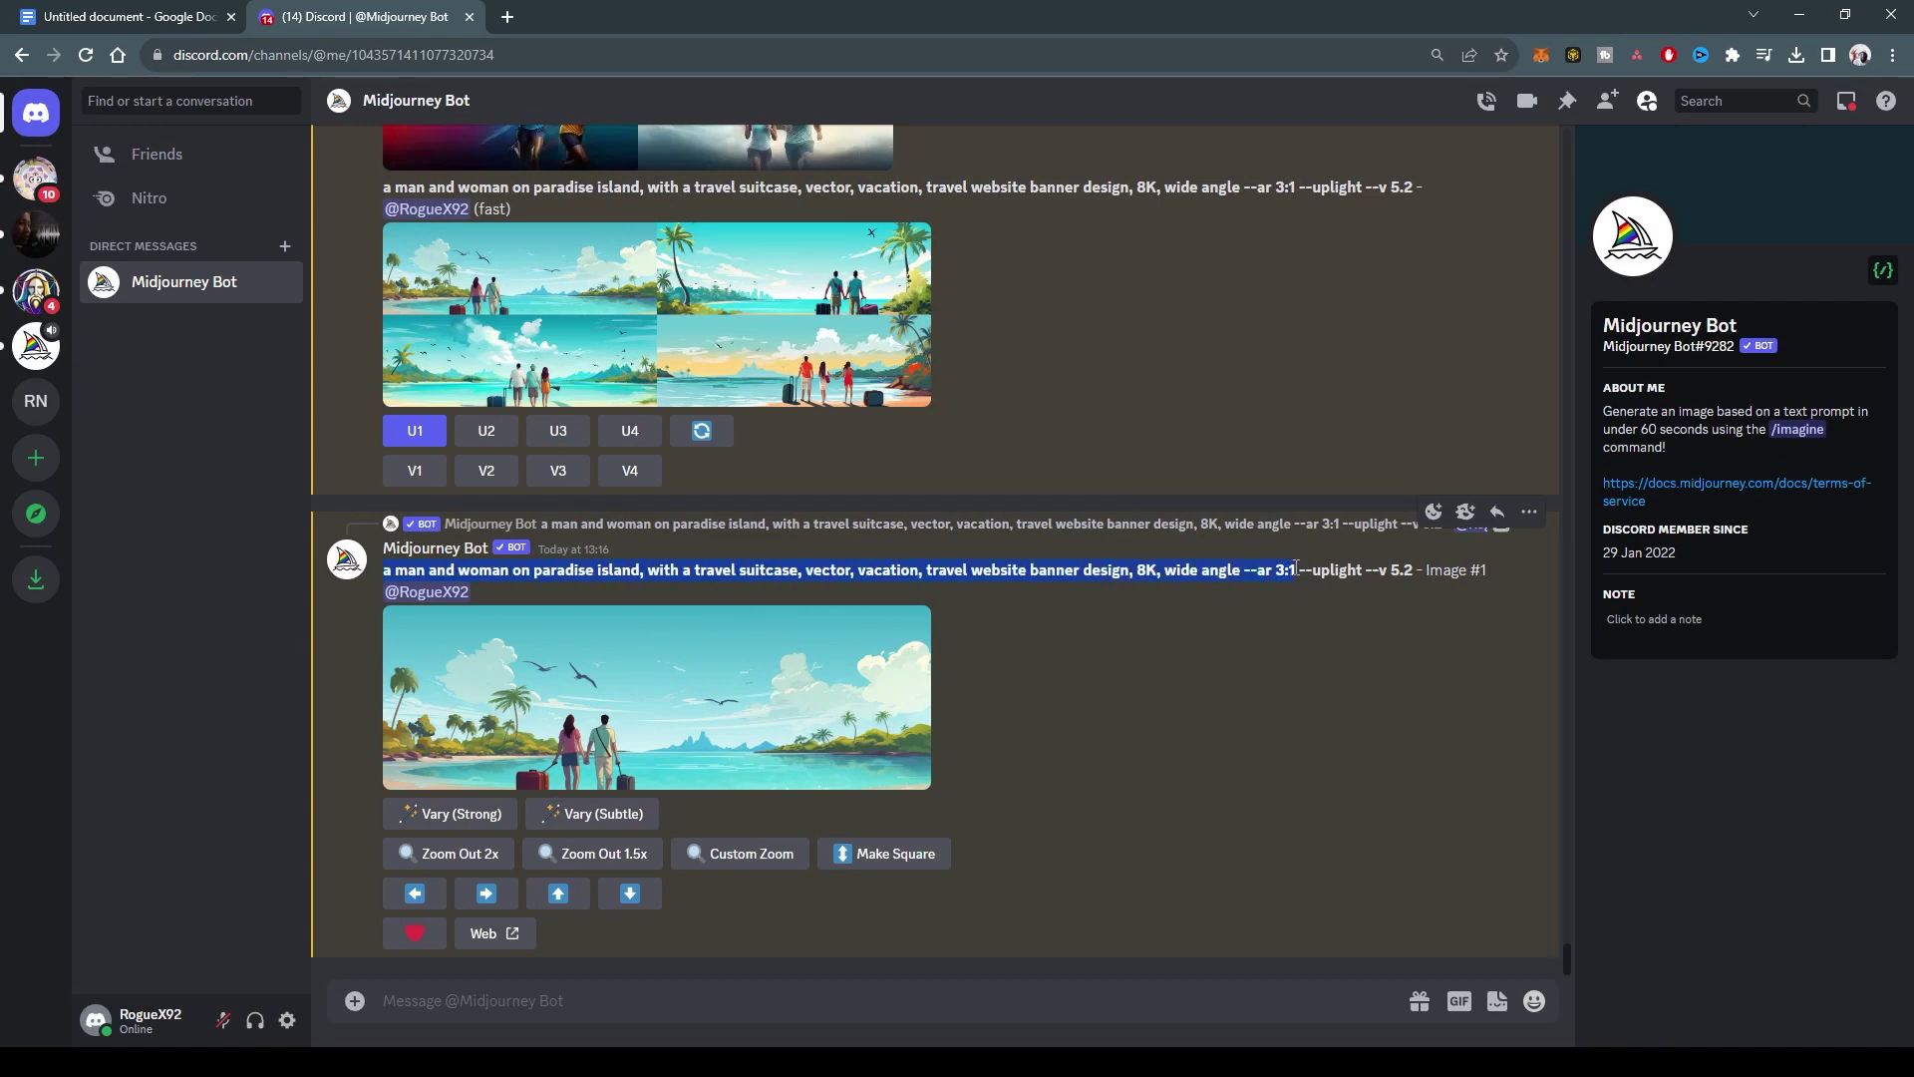
{"action": "left_click", "coordinate": [619, 997]}
{"action": "type", "text": "/imag"}
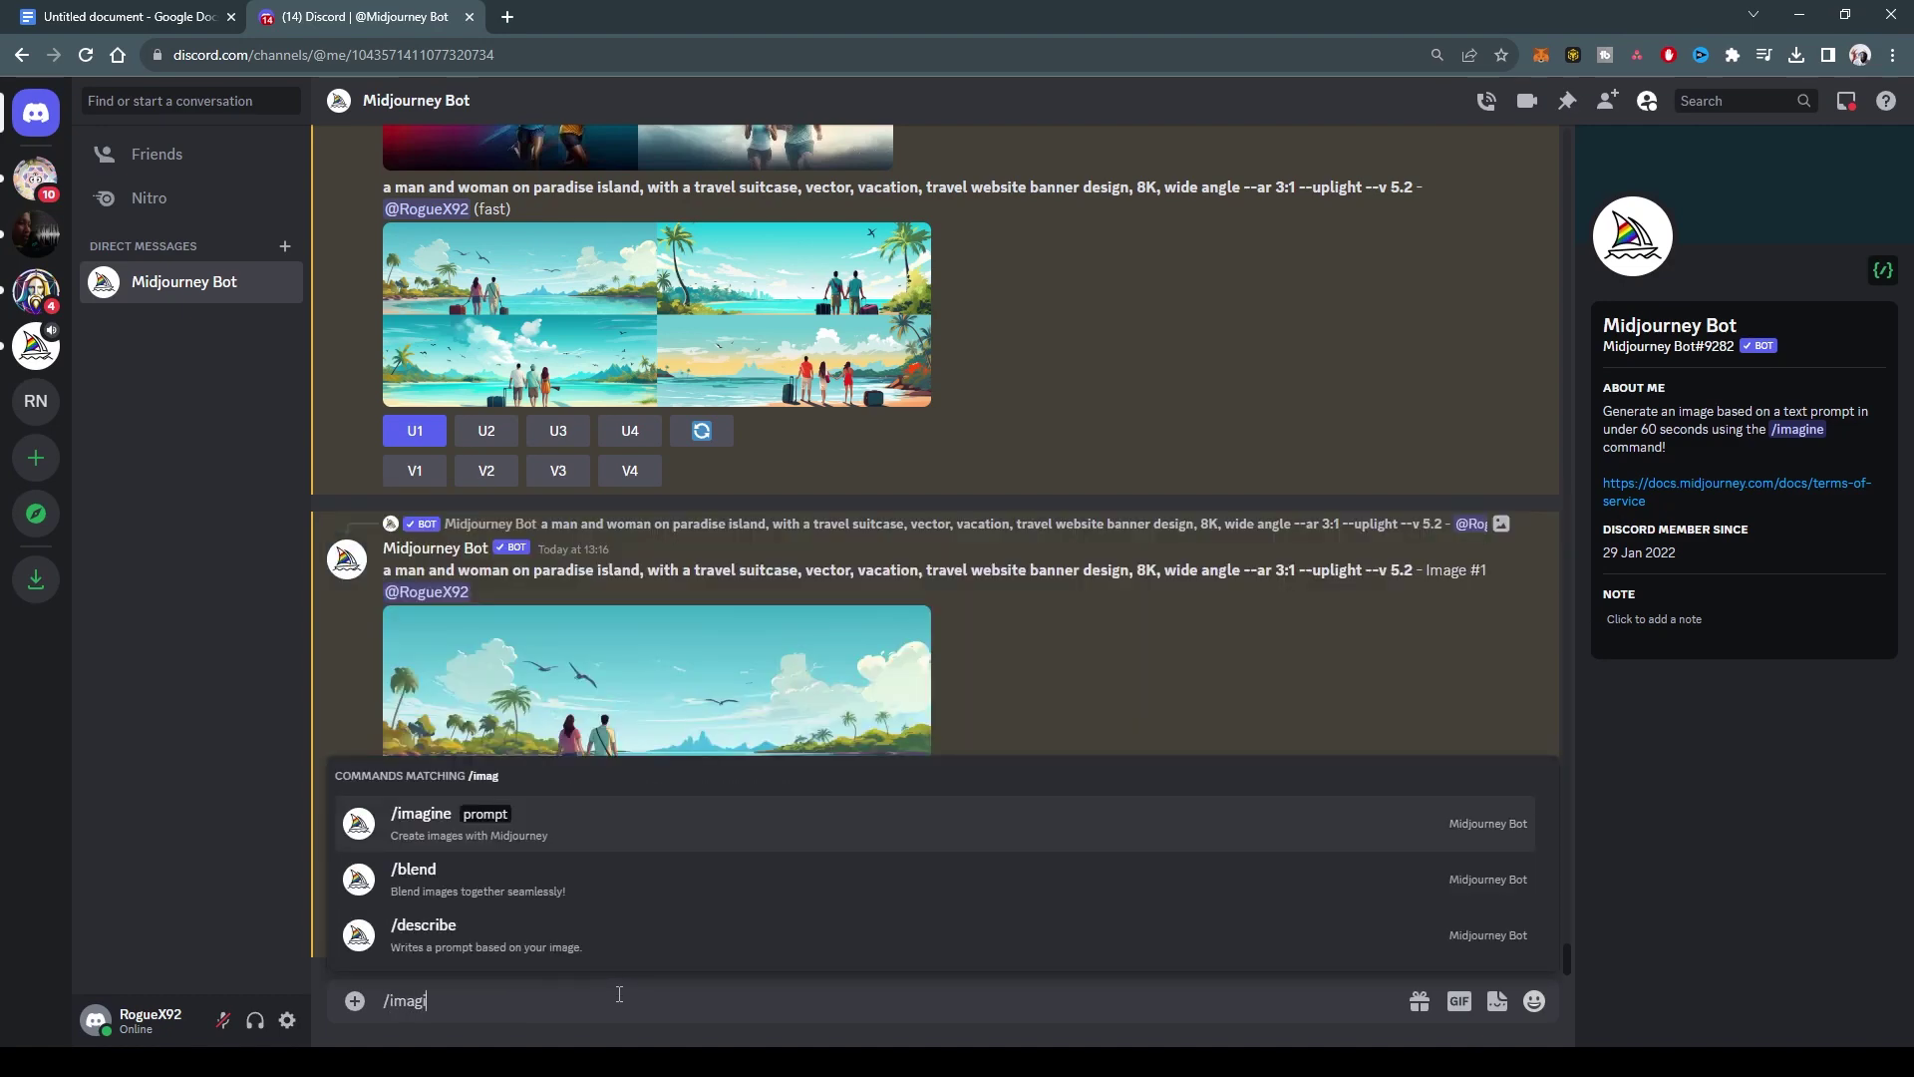
{"action": "key", "text": "Tab"}
{"action": "type", "text": "a man and woman on paradise island, with a travel suitcase, vector, vacation, travel website banner design, 8K, wide angle --ar 3:1"}
Step: Remove "vector," from the prompt, add "photo closeup of" at its beginning, and submit it
{"action": "double_click", "coordinate": [959, 1002]}
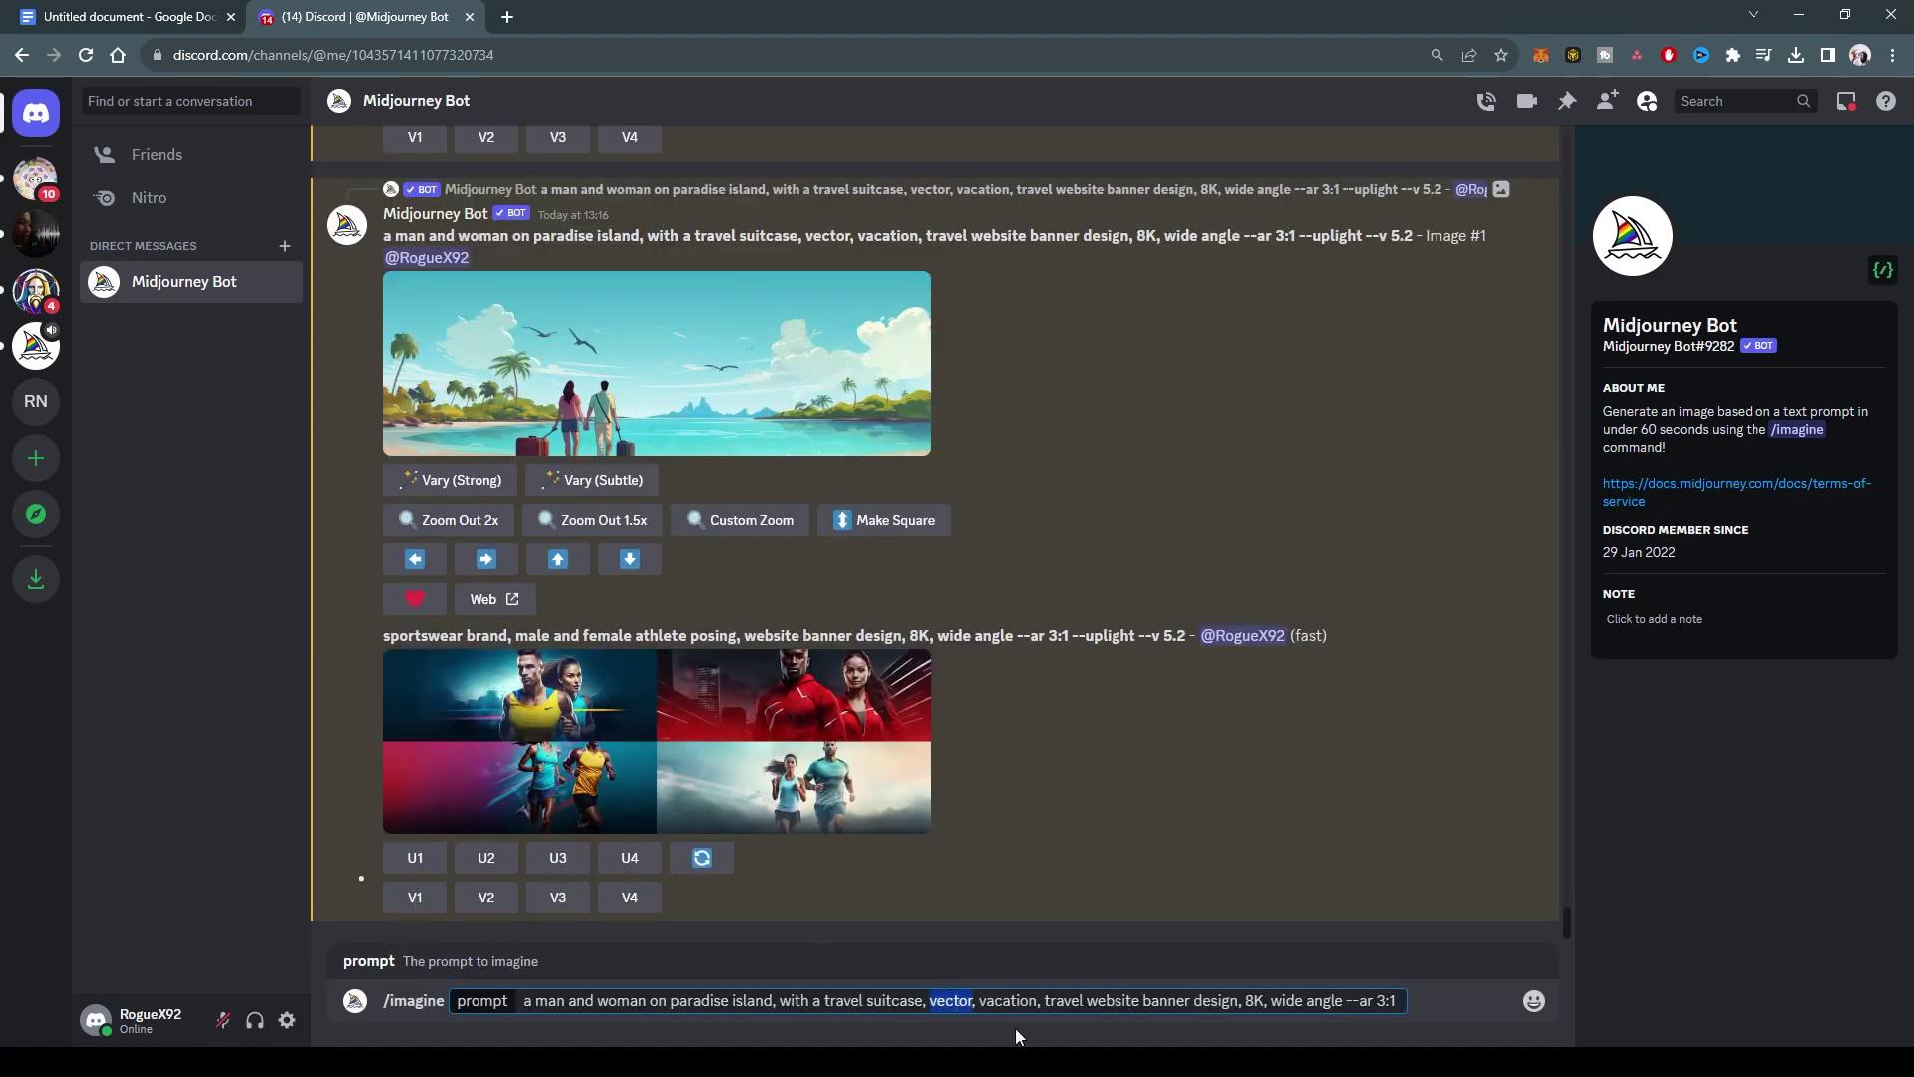
{"action": "key", "text": "BackSpace"}
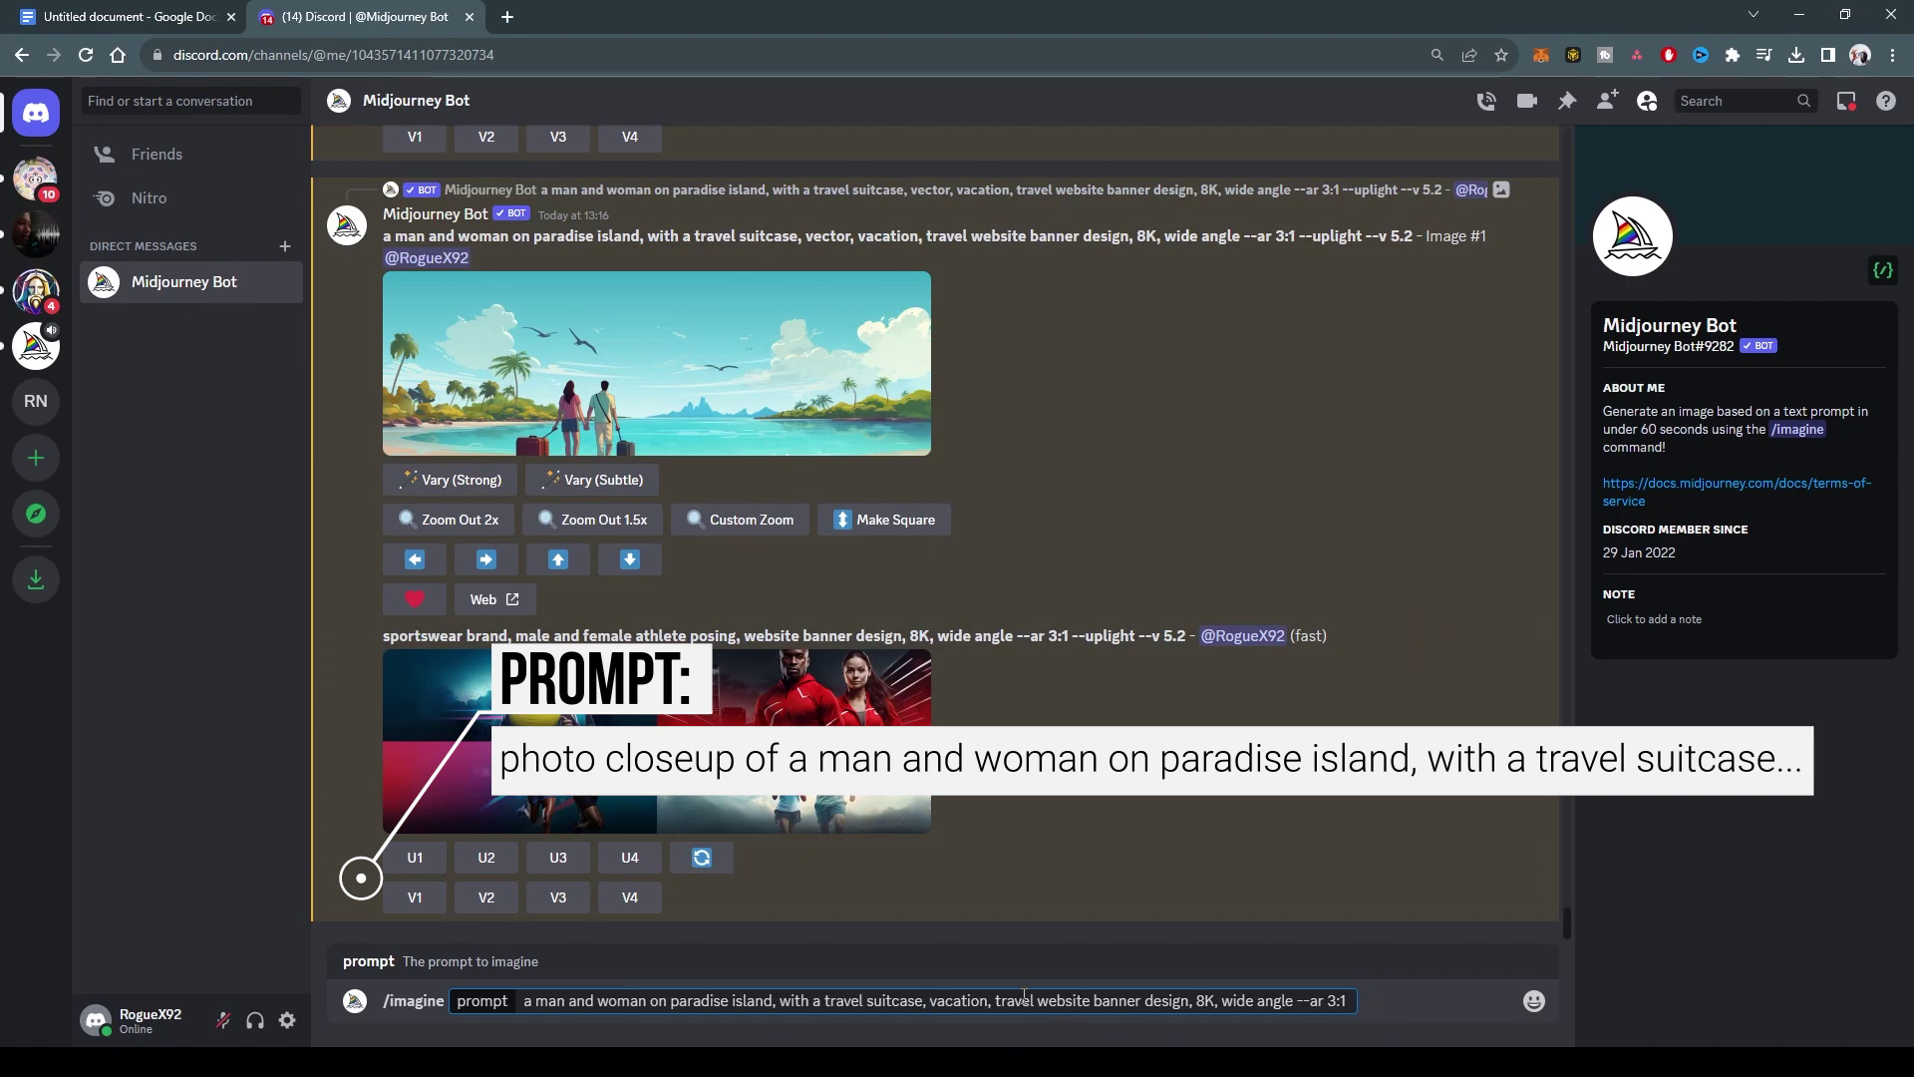
{"action": "type", "text": "photo closeup of"}
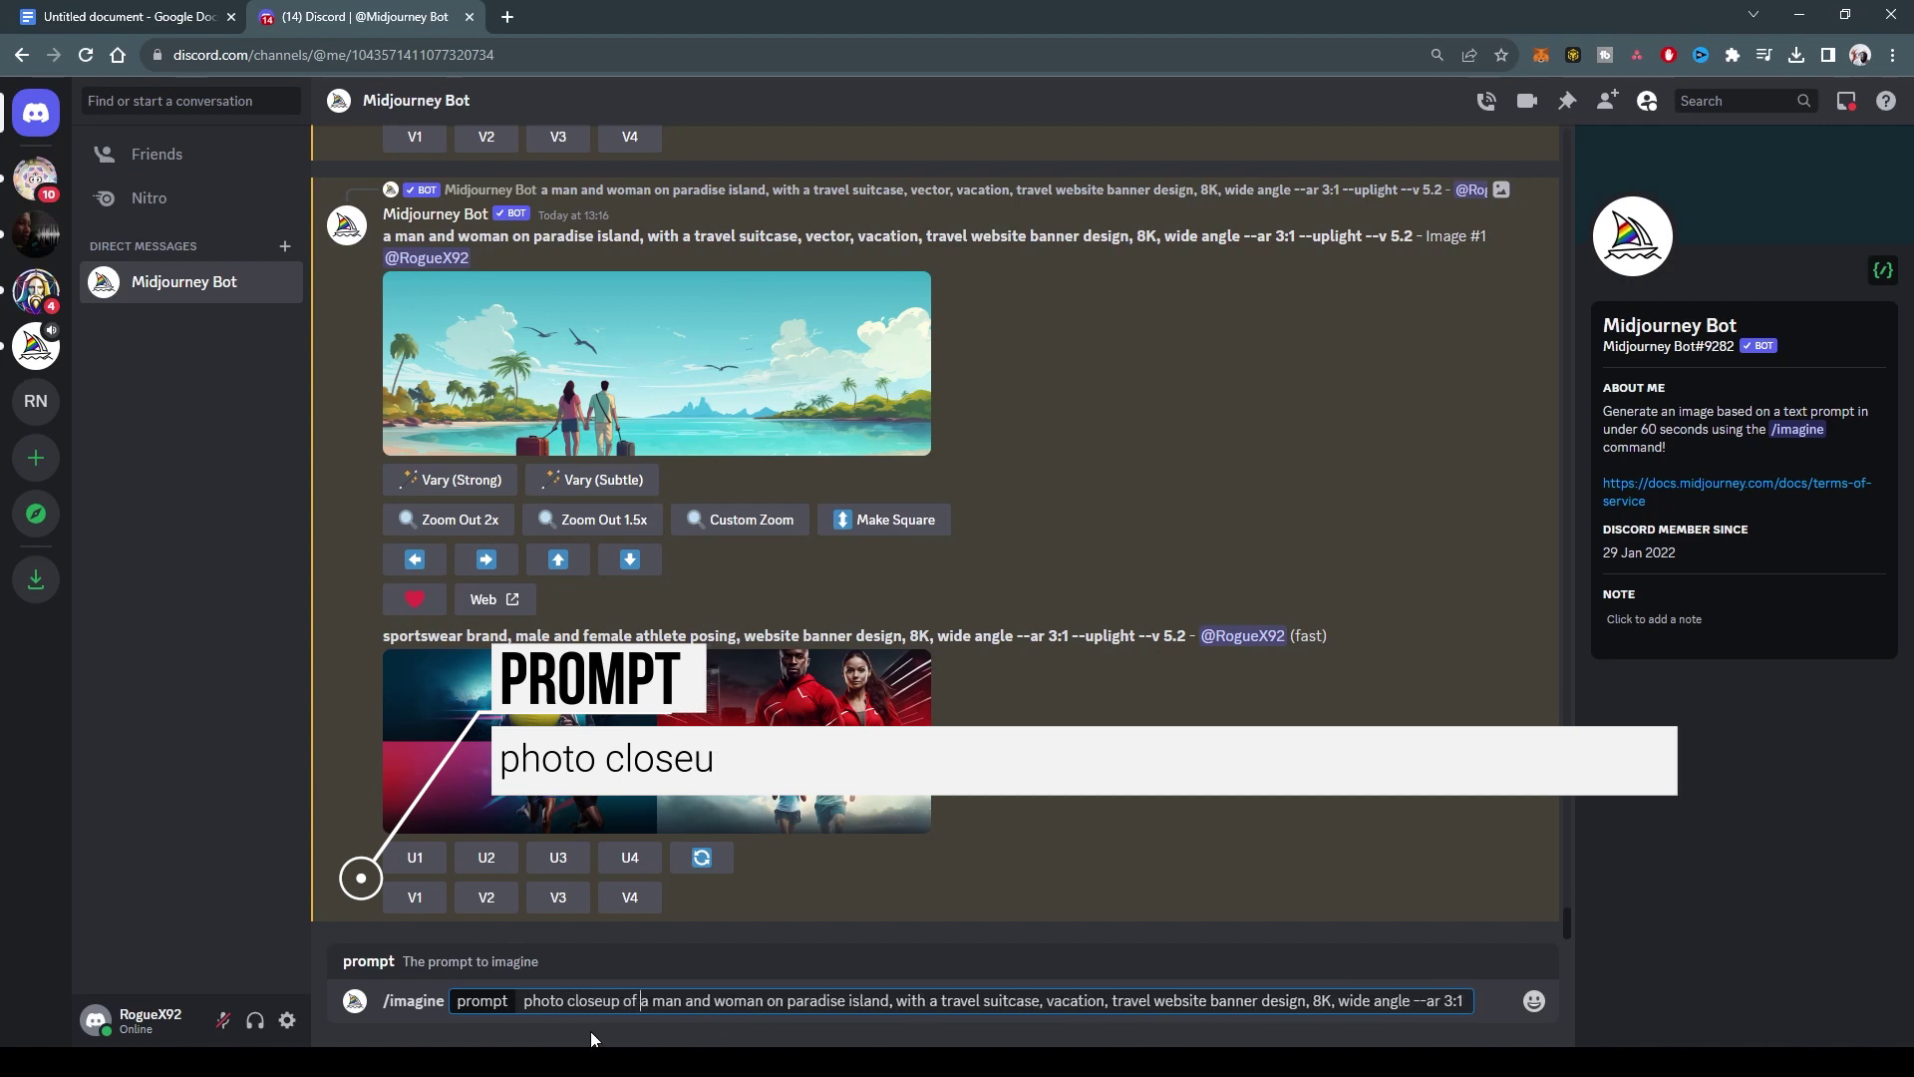
{"action": "key", "text": "Return"}
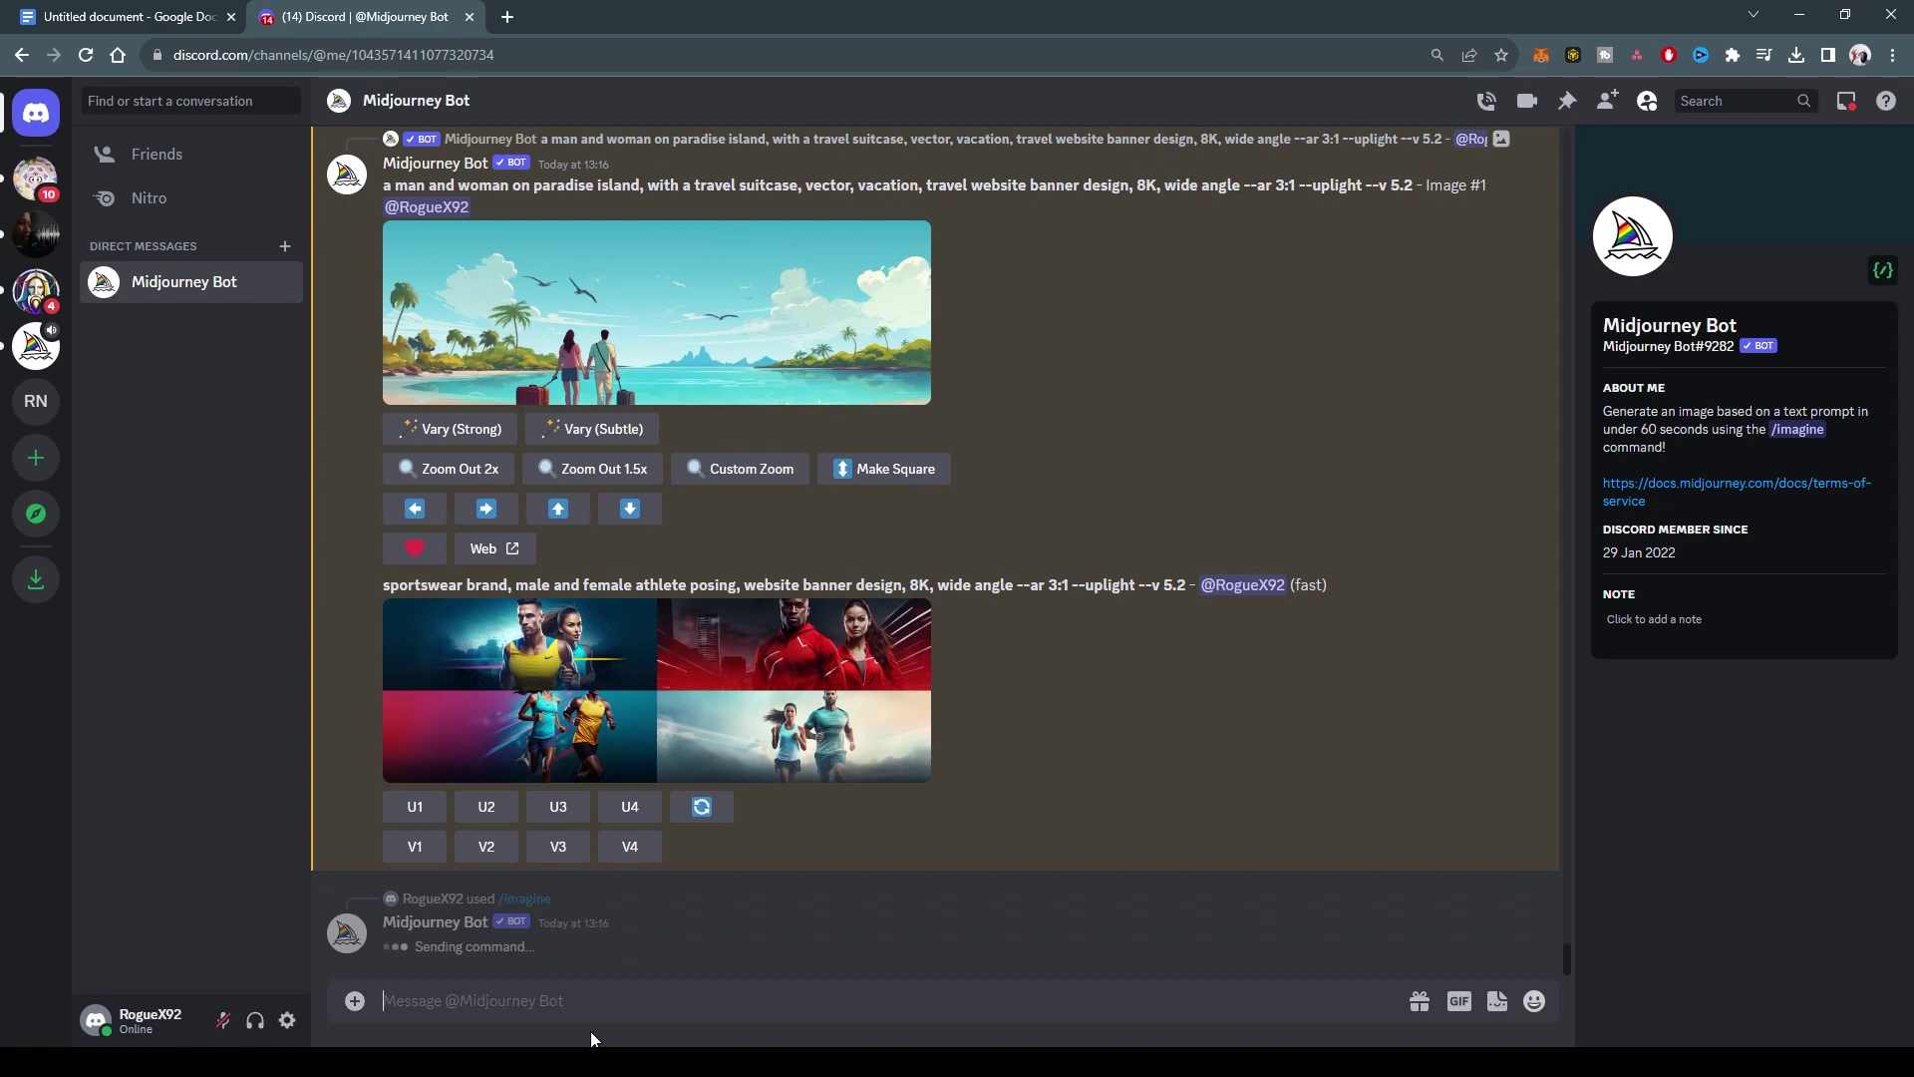
Step: View the male and female athlete sportswear banner grid enlarged, and upscale images 1 and 3
{"action": "left_click", "coordinate": [637, 694]}
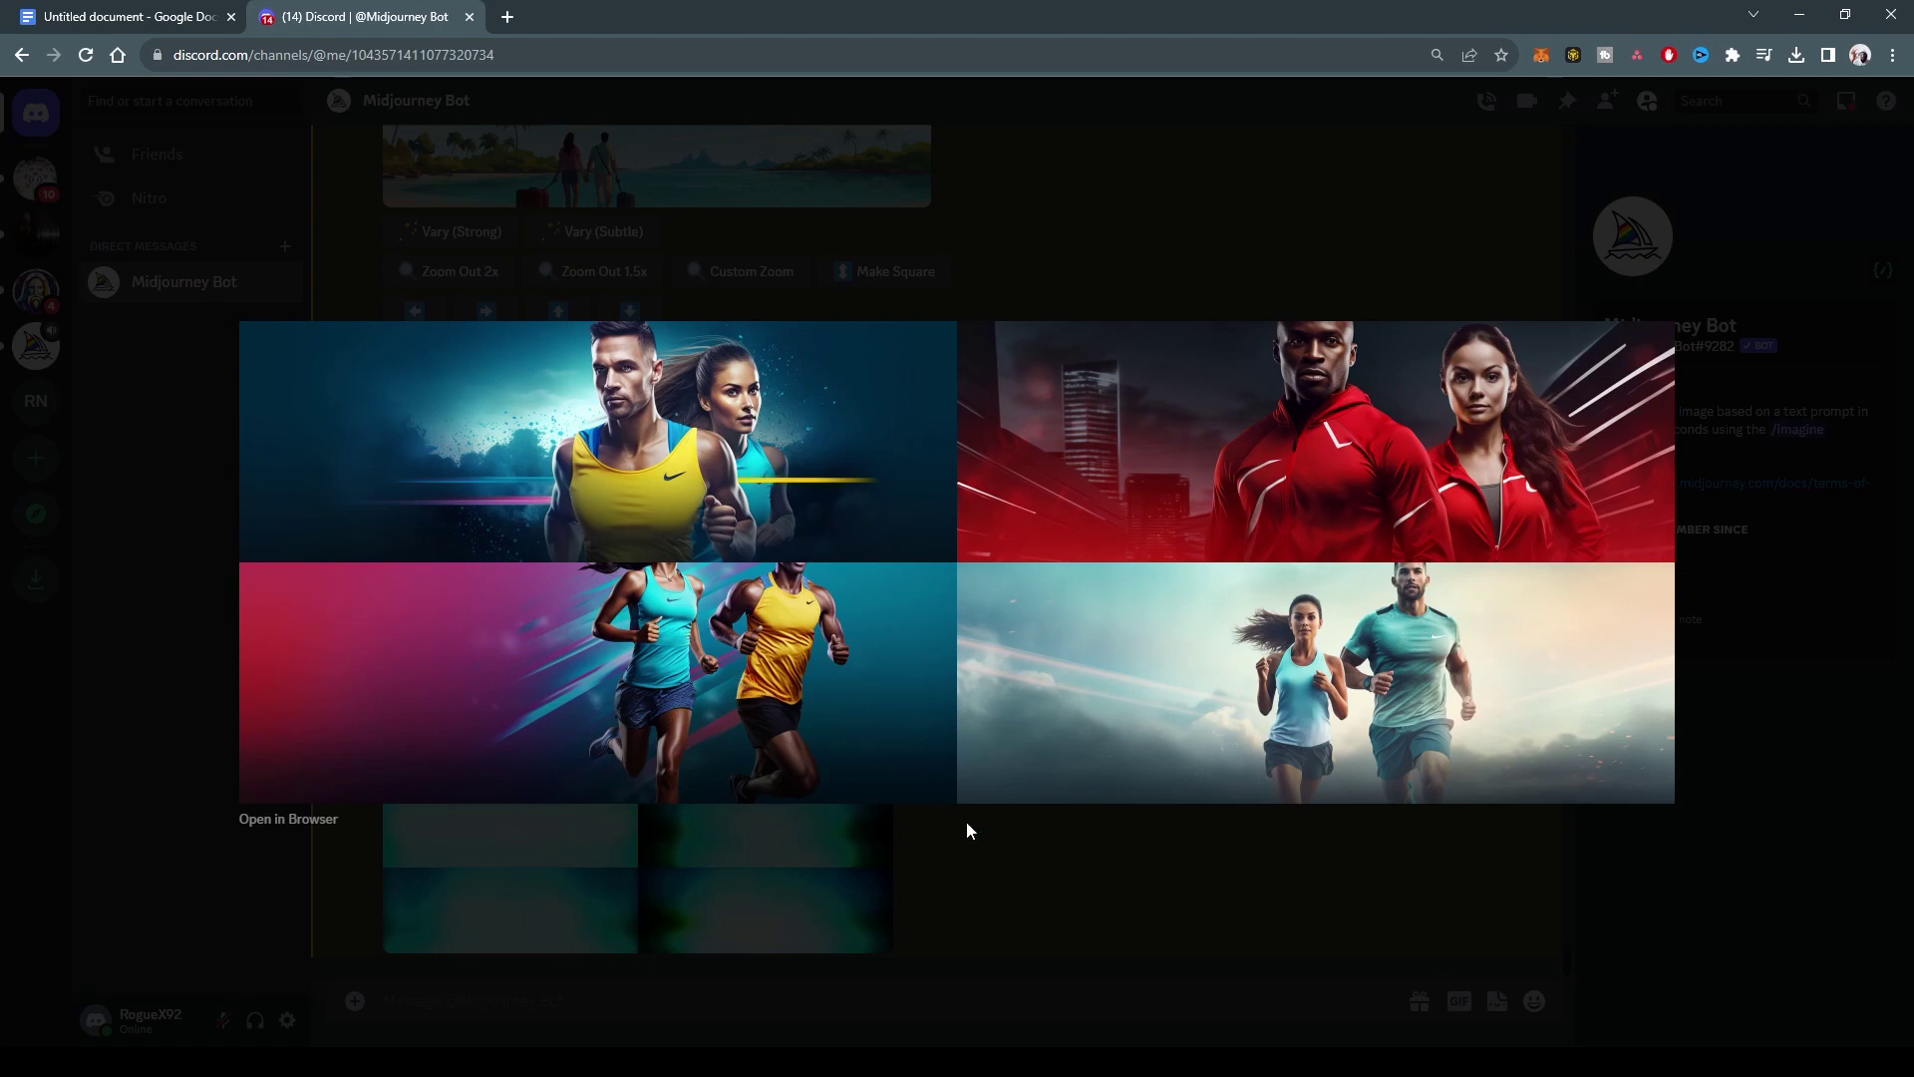
{"action": "left_click", "coordinate": [977, 847]}
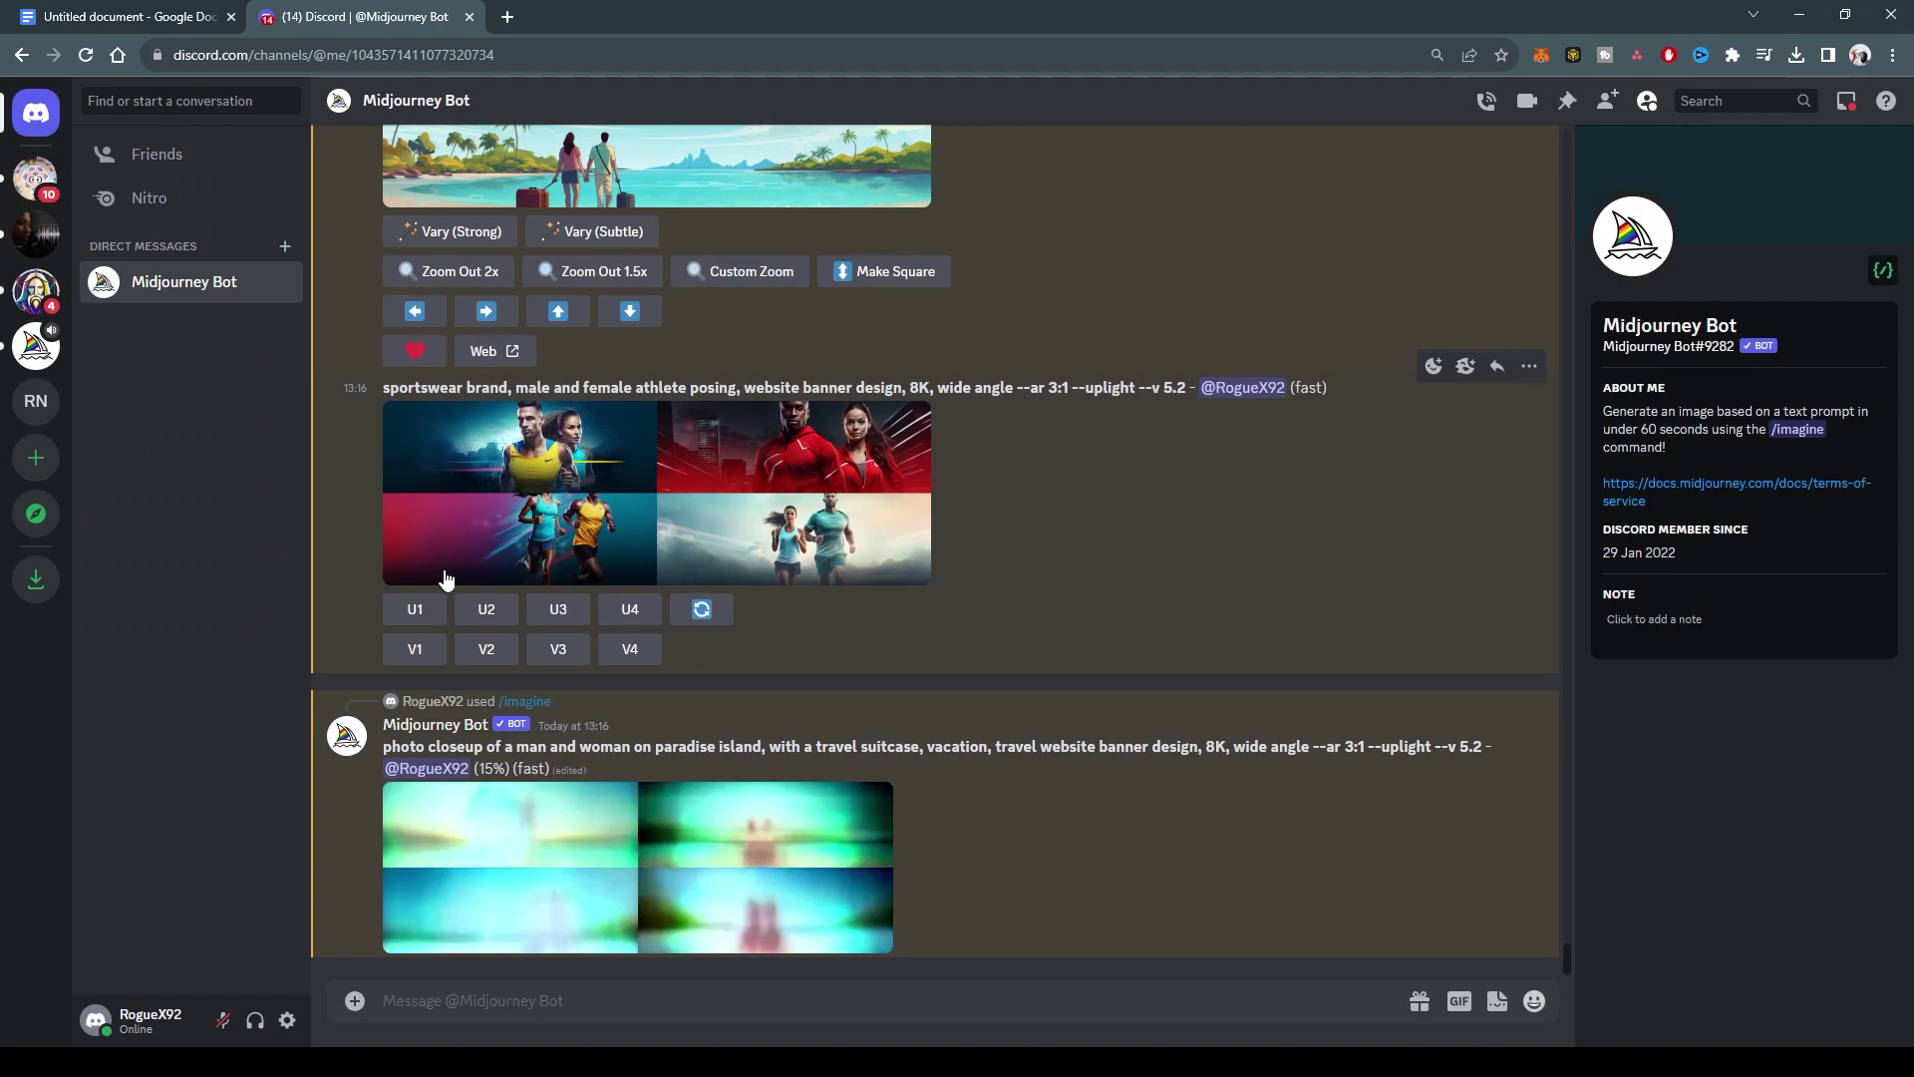
{"action": "left_click", "coordinate": [414, 606]}
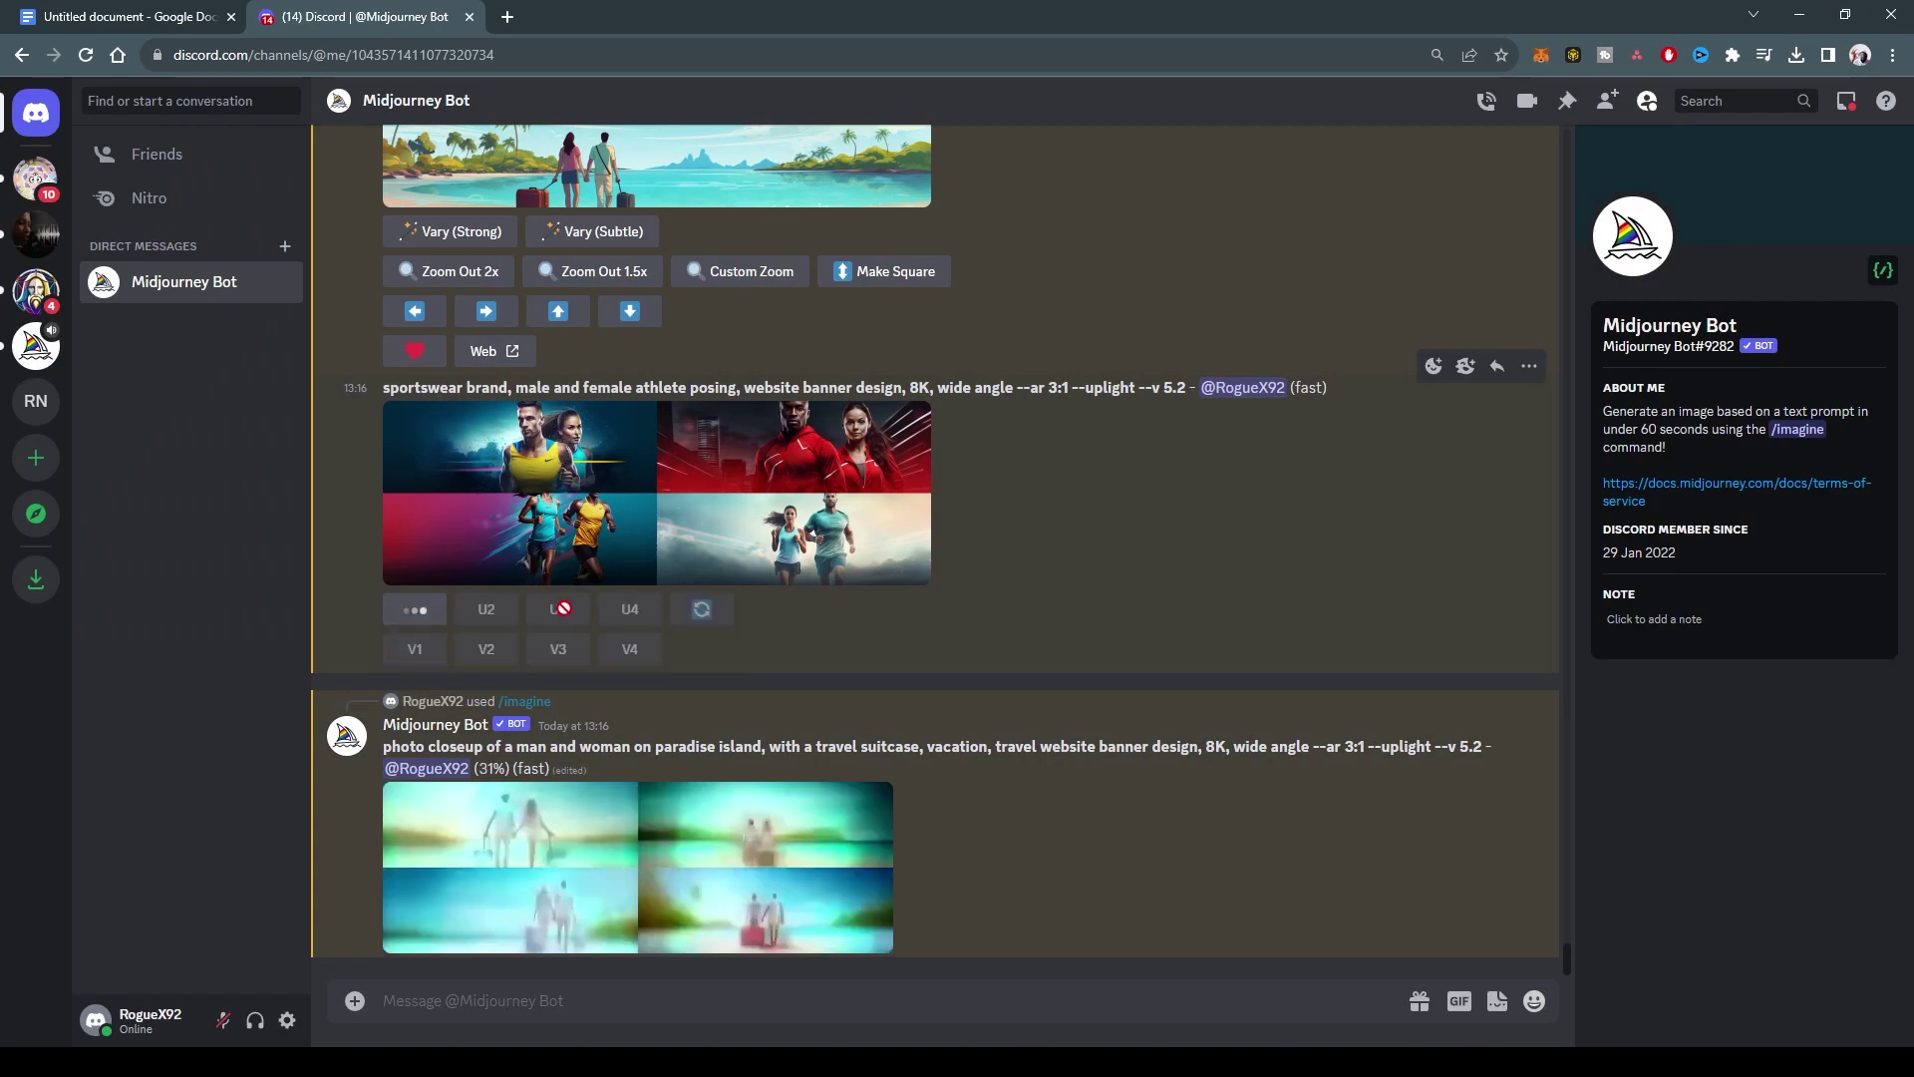
{"action": "left_click", "coordinate": [559, 500]}
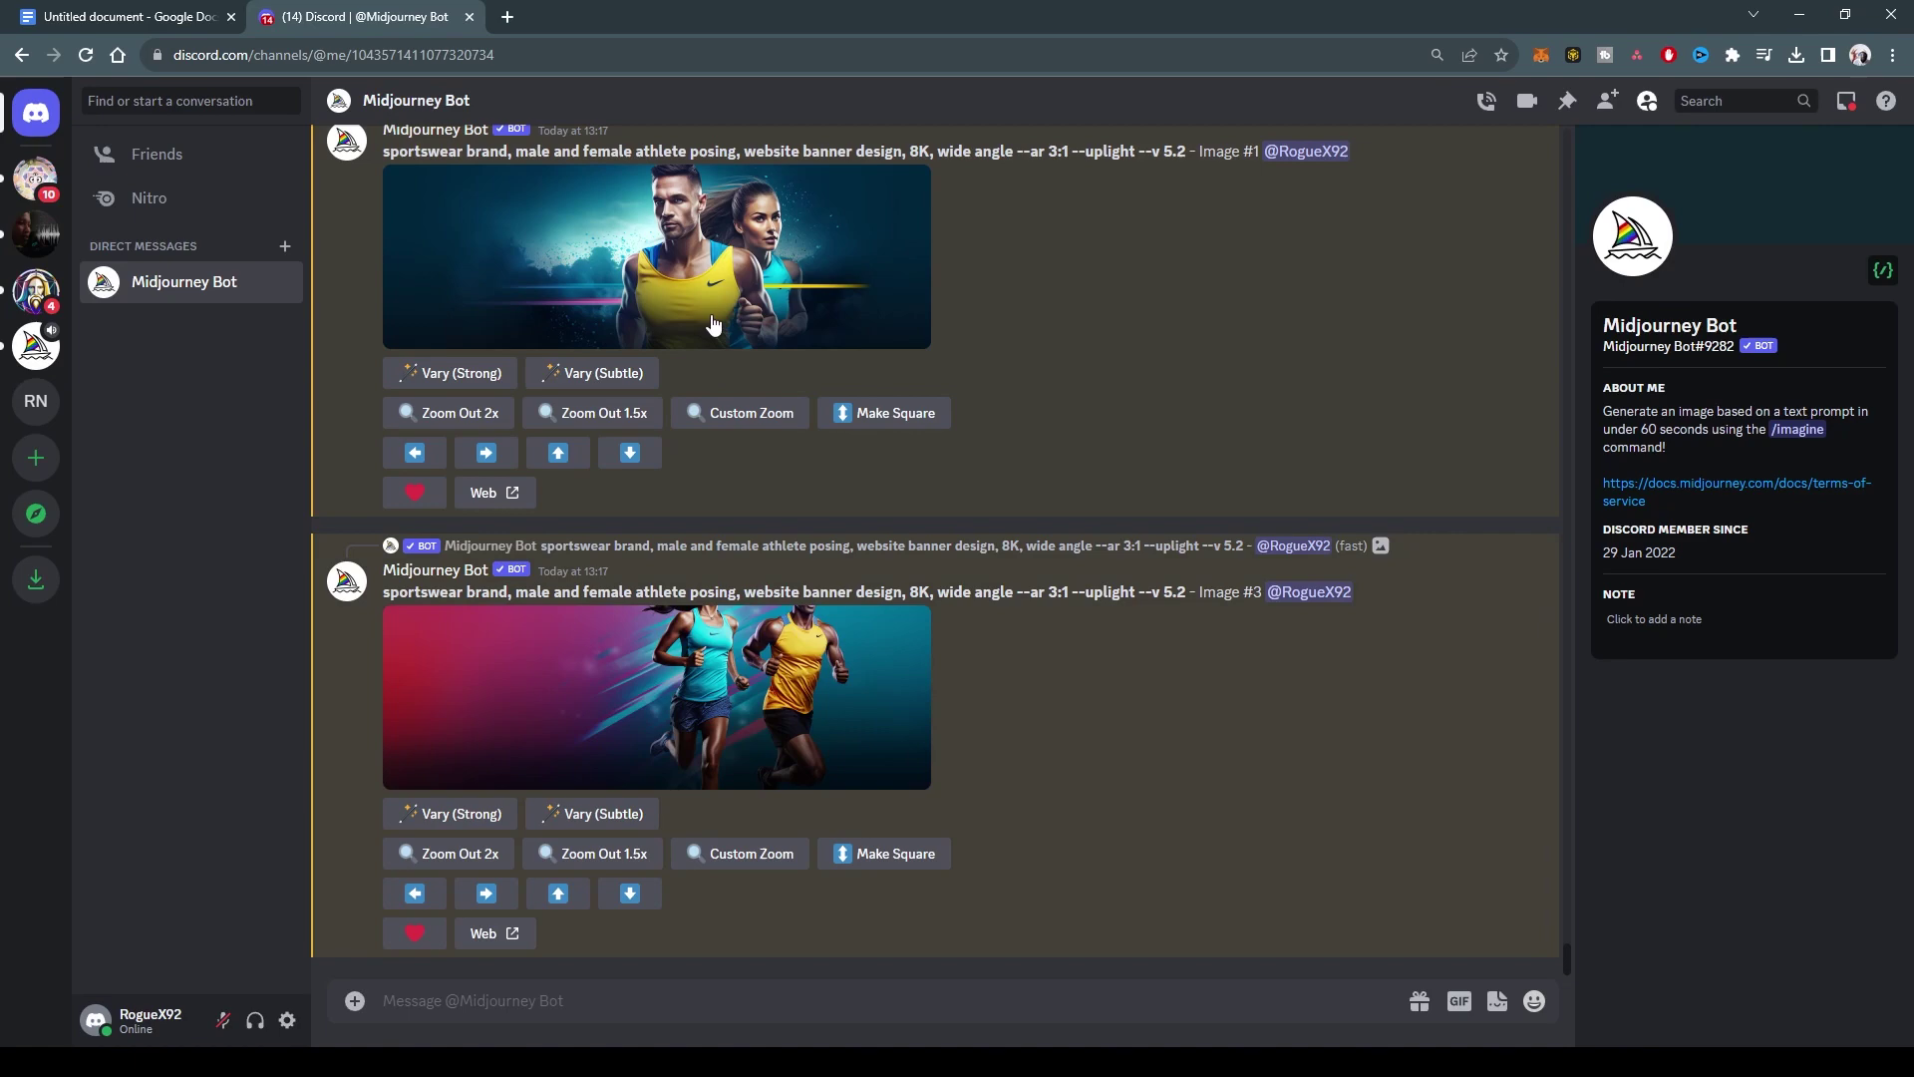
Step: View the upscaled athlete banner image 1 enlarged, and extend that image by panning it left
{"action": "left_click", "coordinate": [710, 284]}
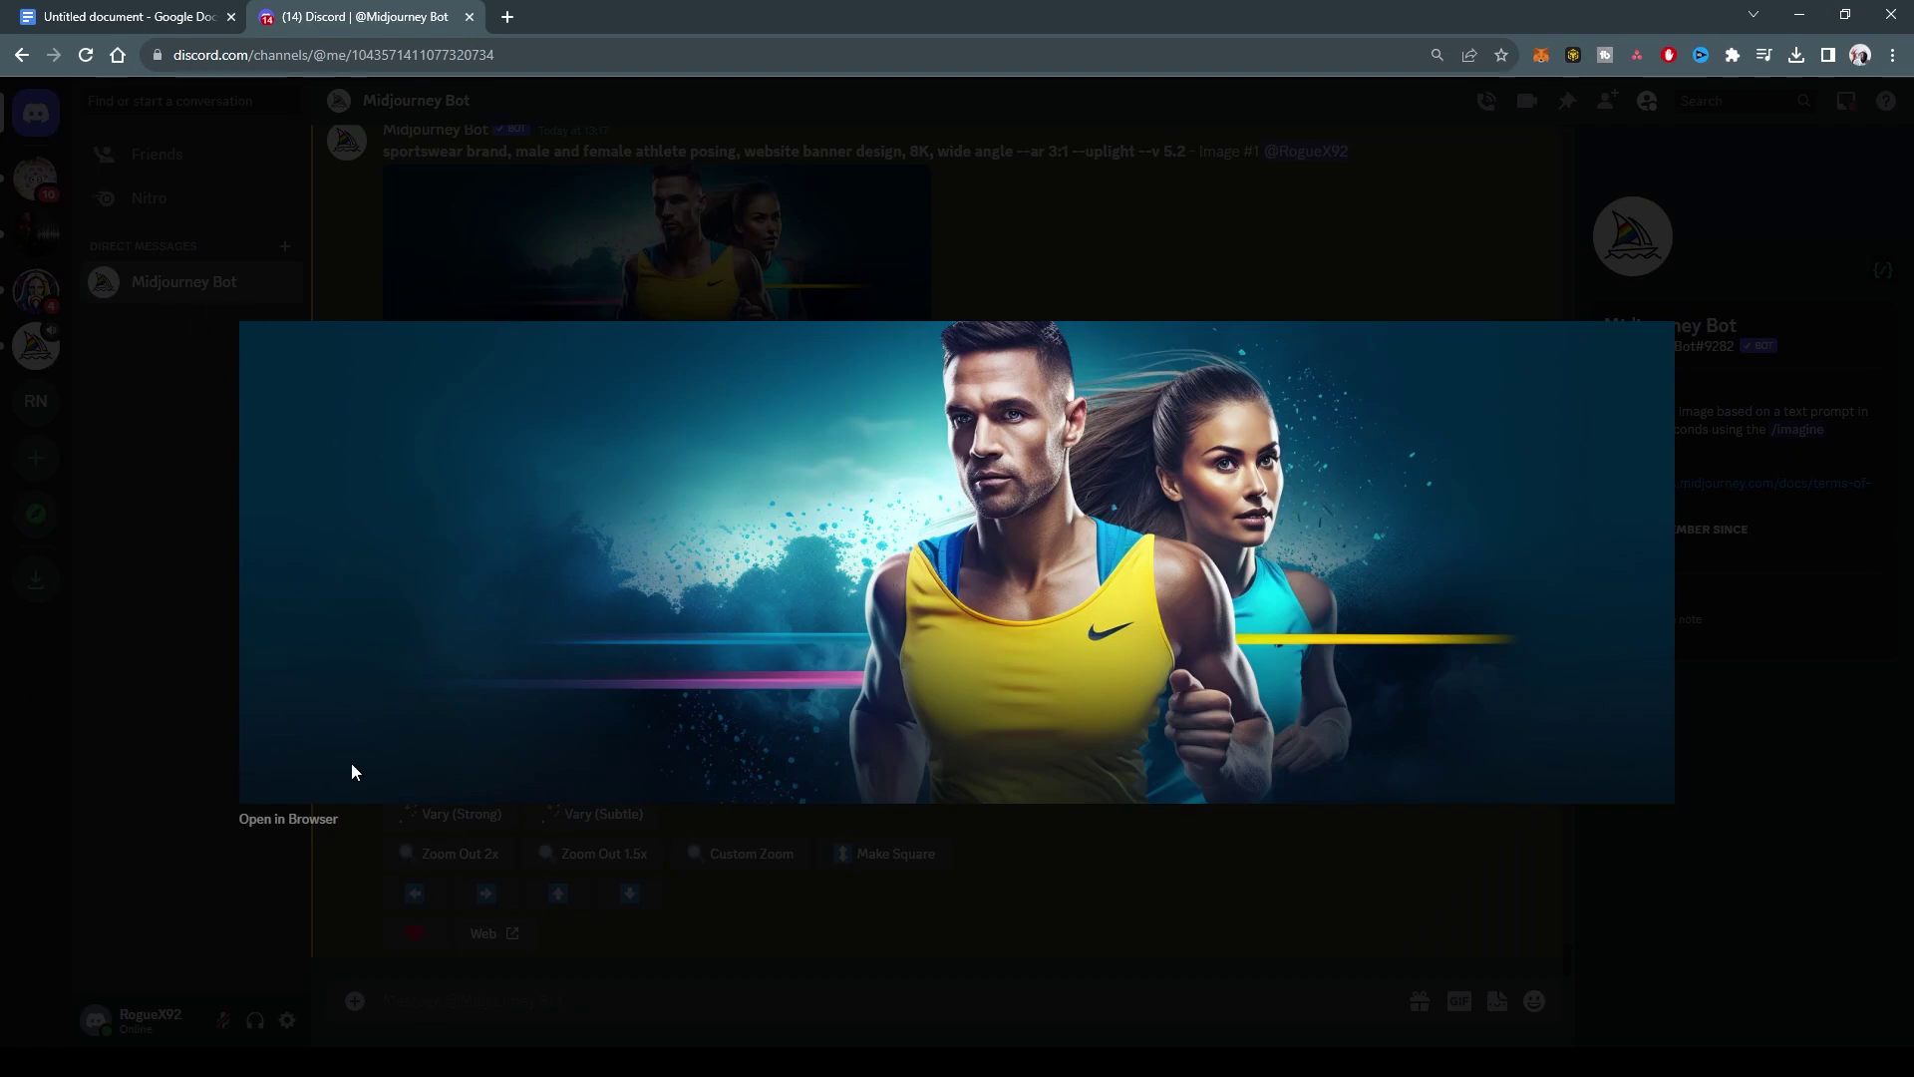
{"action": "left_click", "coordinate": [678, 808]}
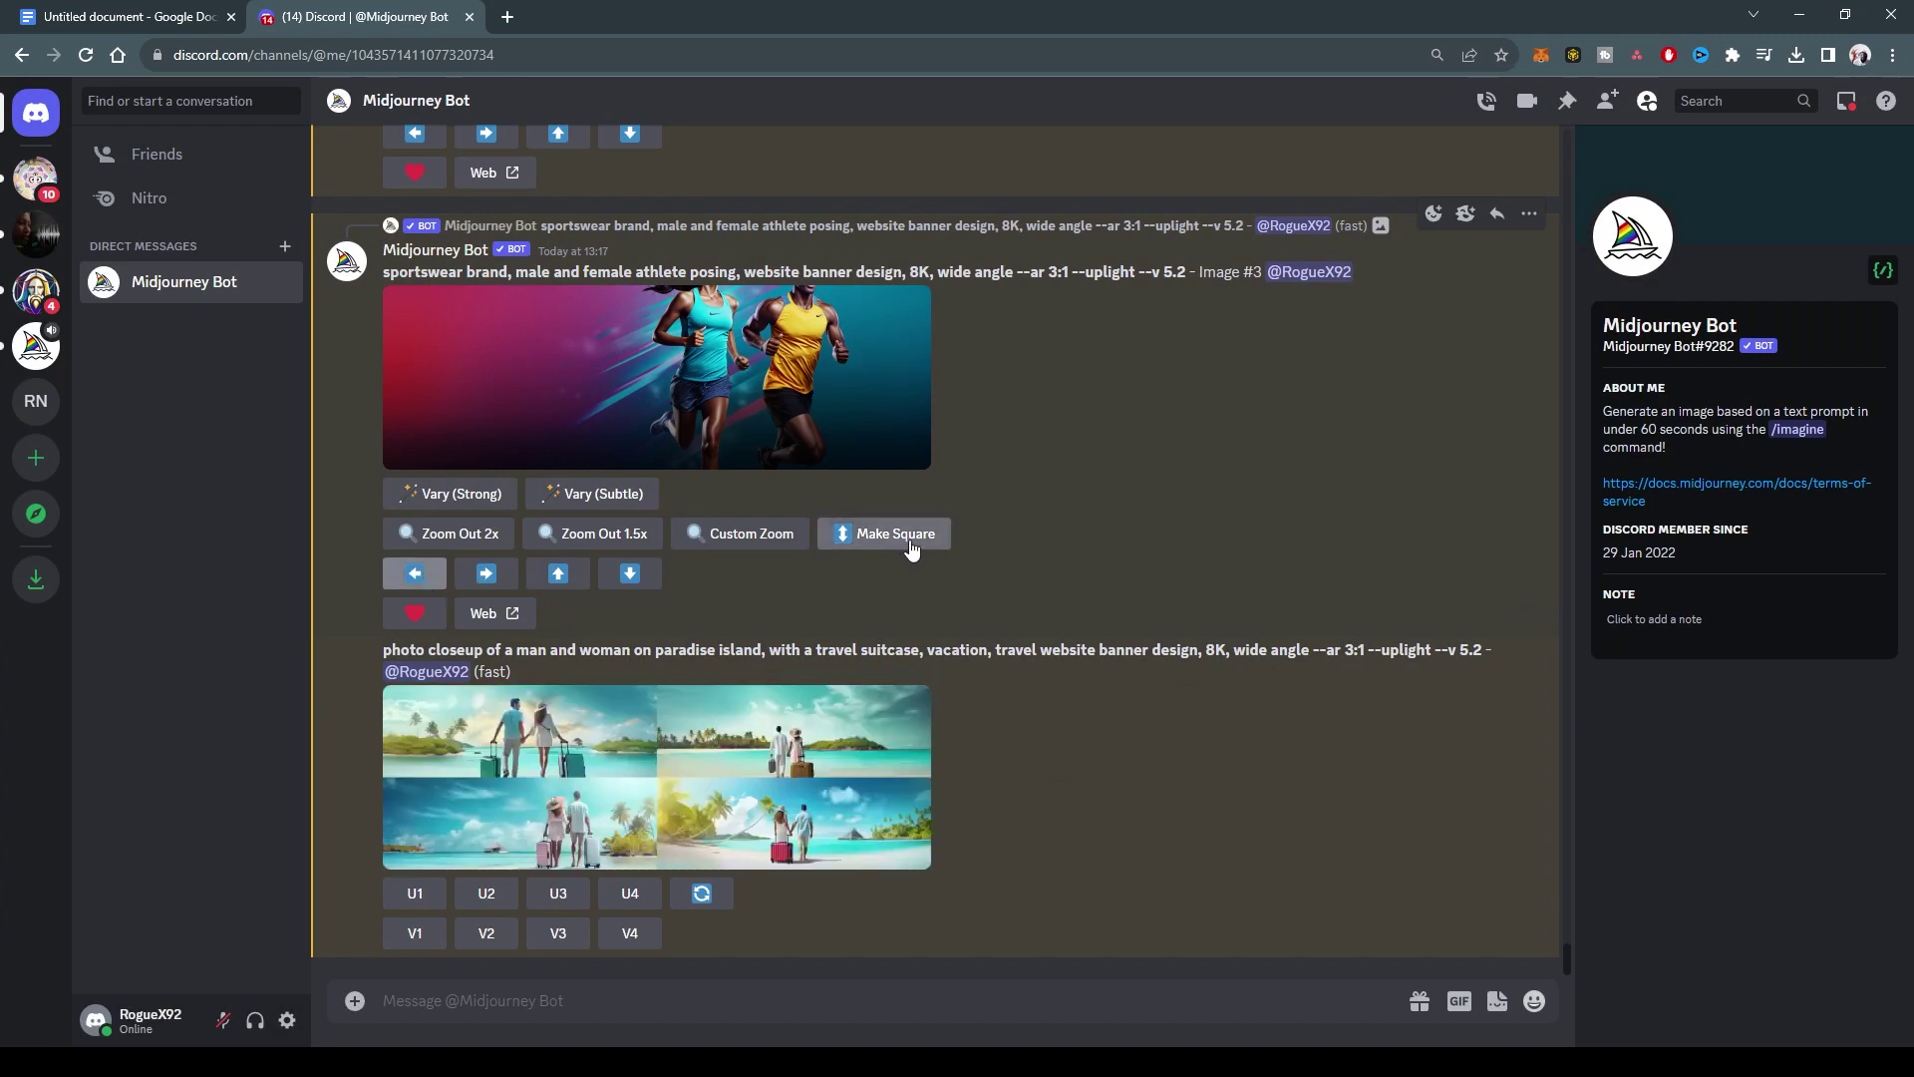
{"action": "scroll", "coordinate": [941, 535], "scroll_direction": "up", "scroll_amount": 5}
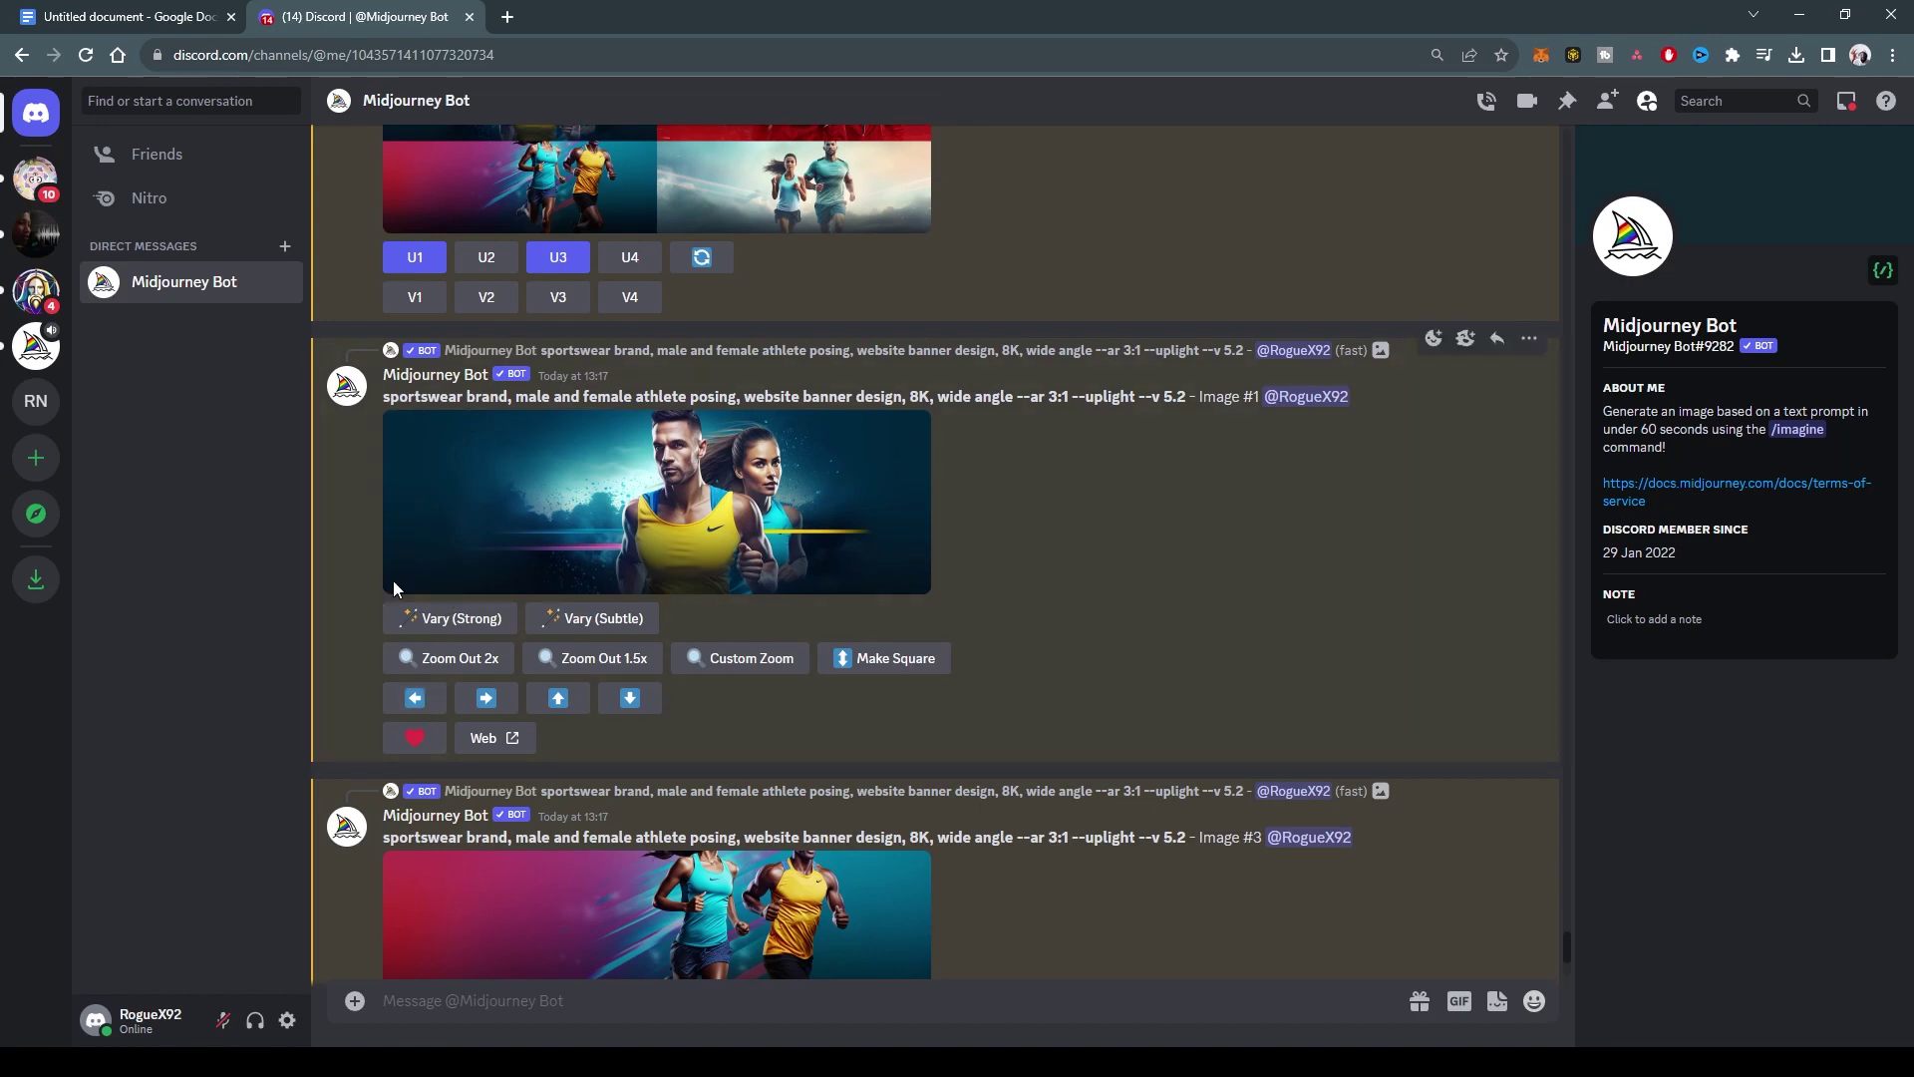
{"action": "left_click", "coordinate": [414, 706]}
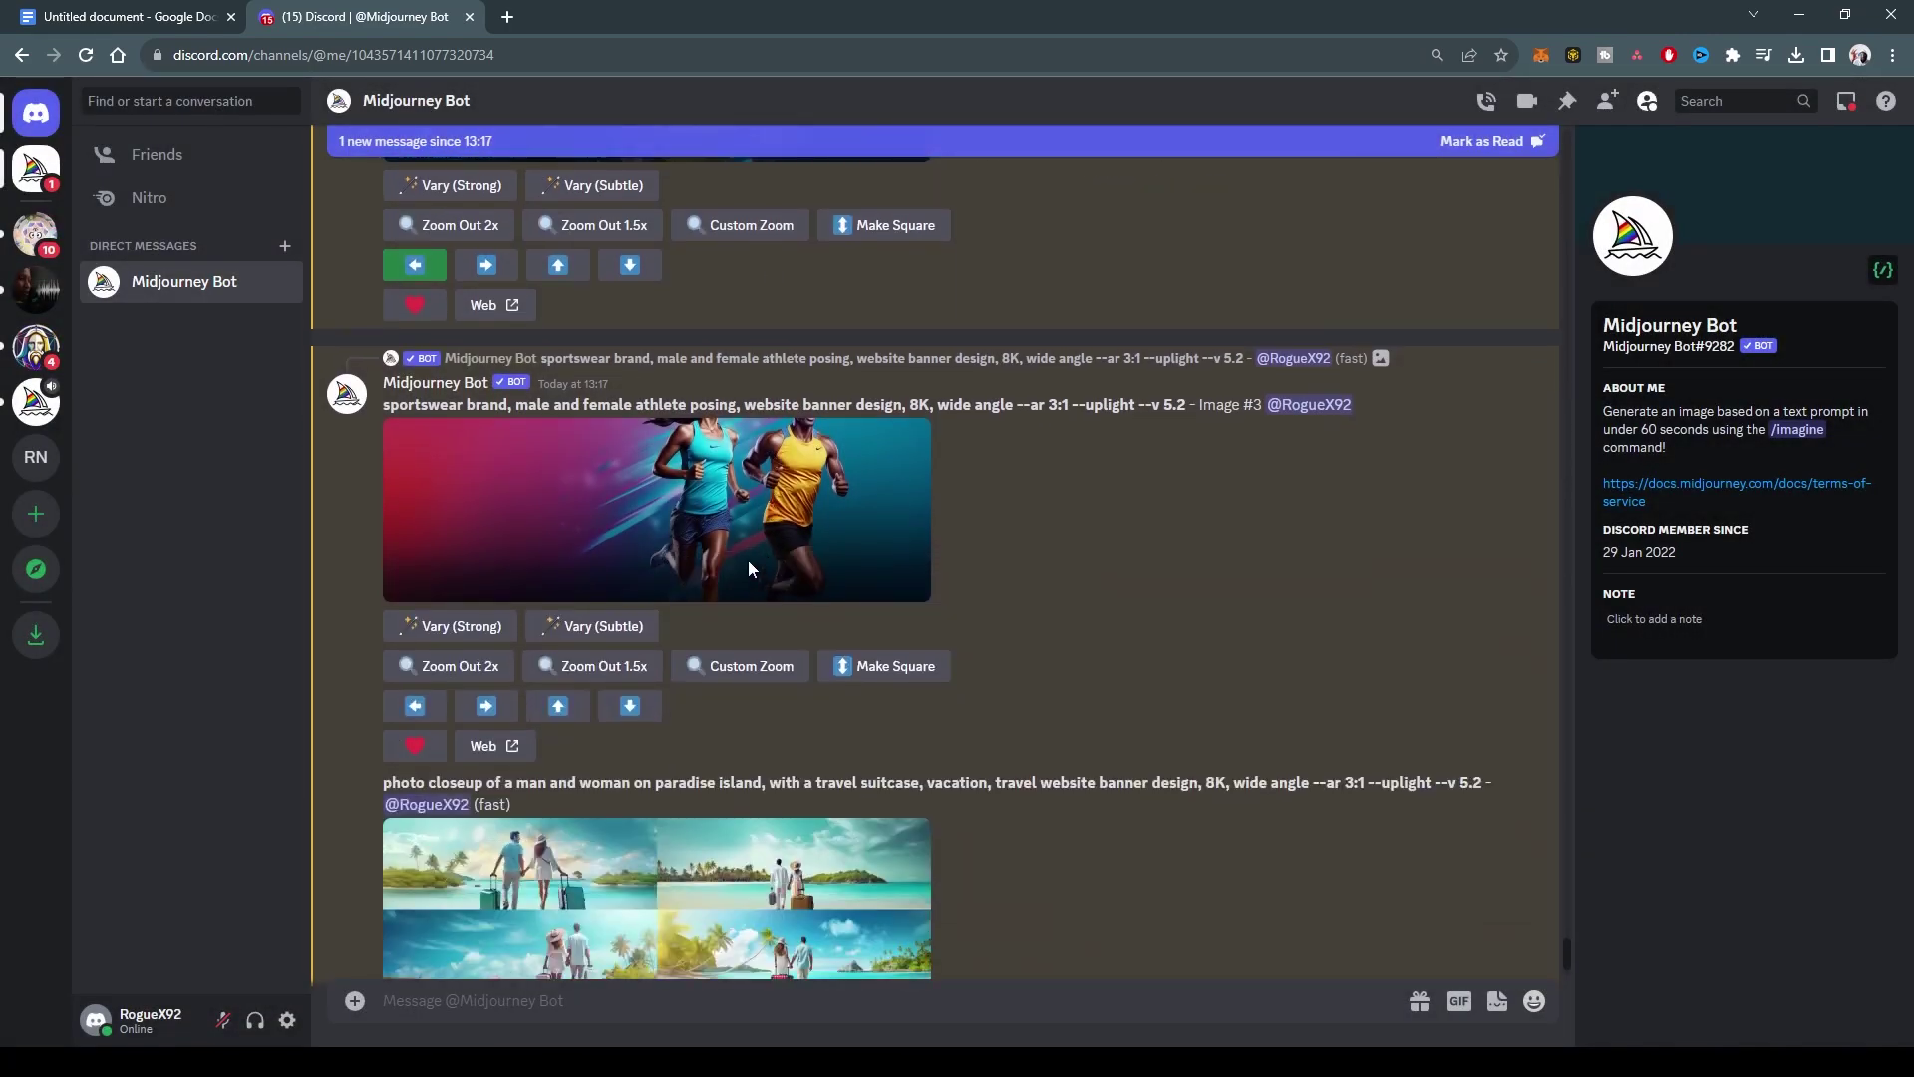
Step: View the upscaled athlete banner image 3 enlarged, and pan it up with the prompt unchanged
{"action": "left_click", "coordinate": [749, 563]}
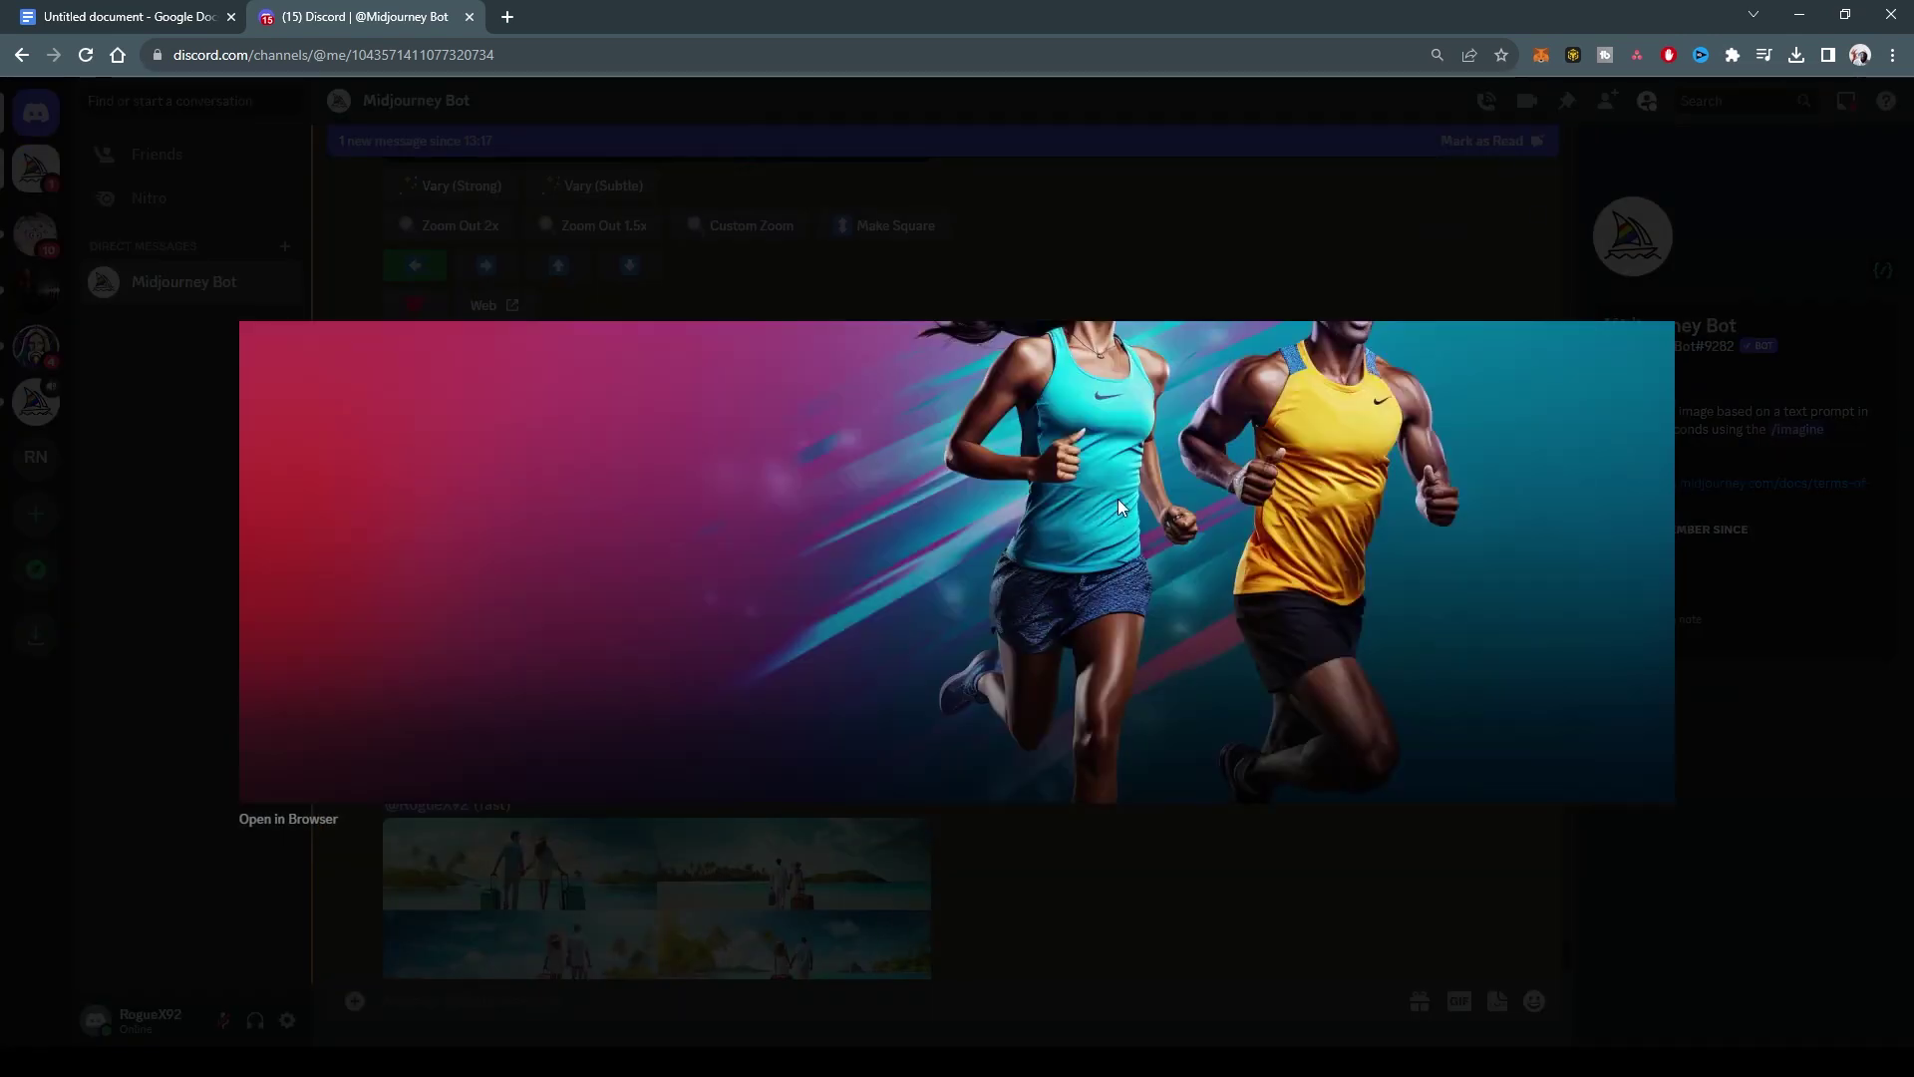
{"action": "left_click", "coordinate": [1203, 855]}
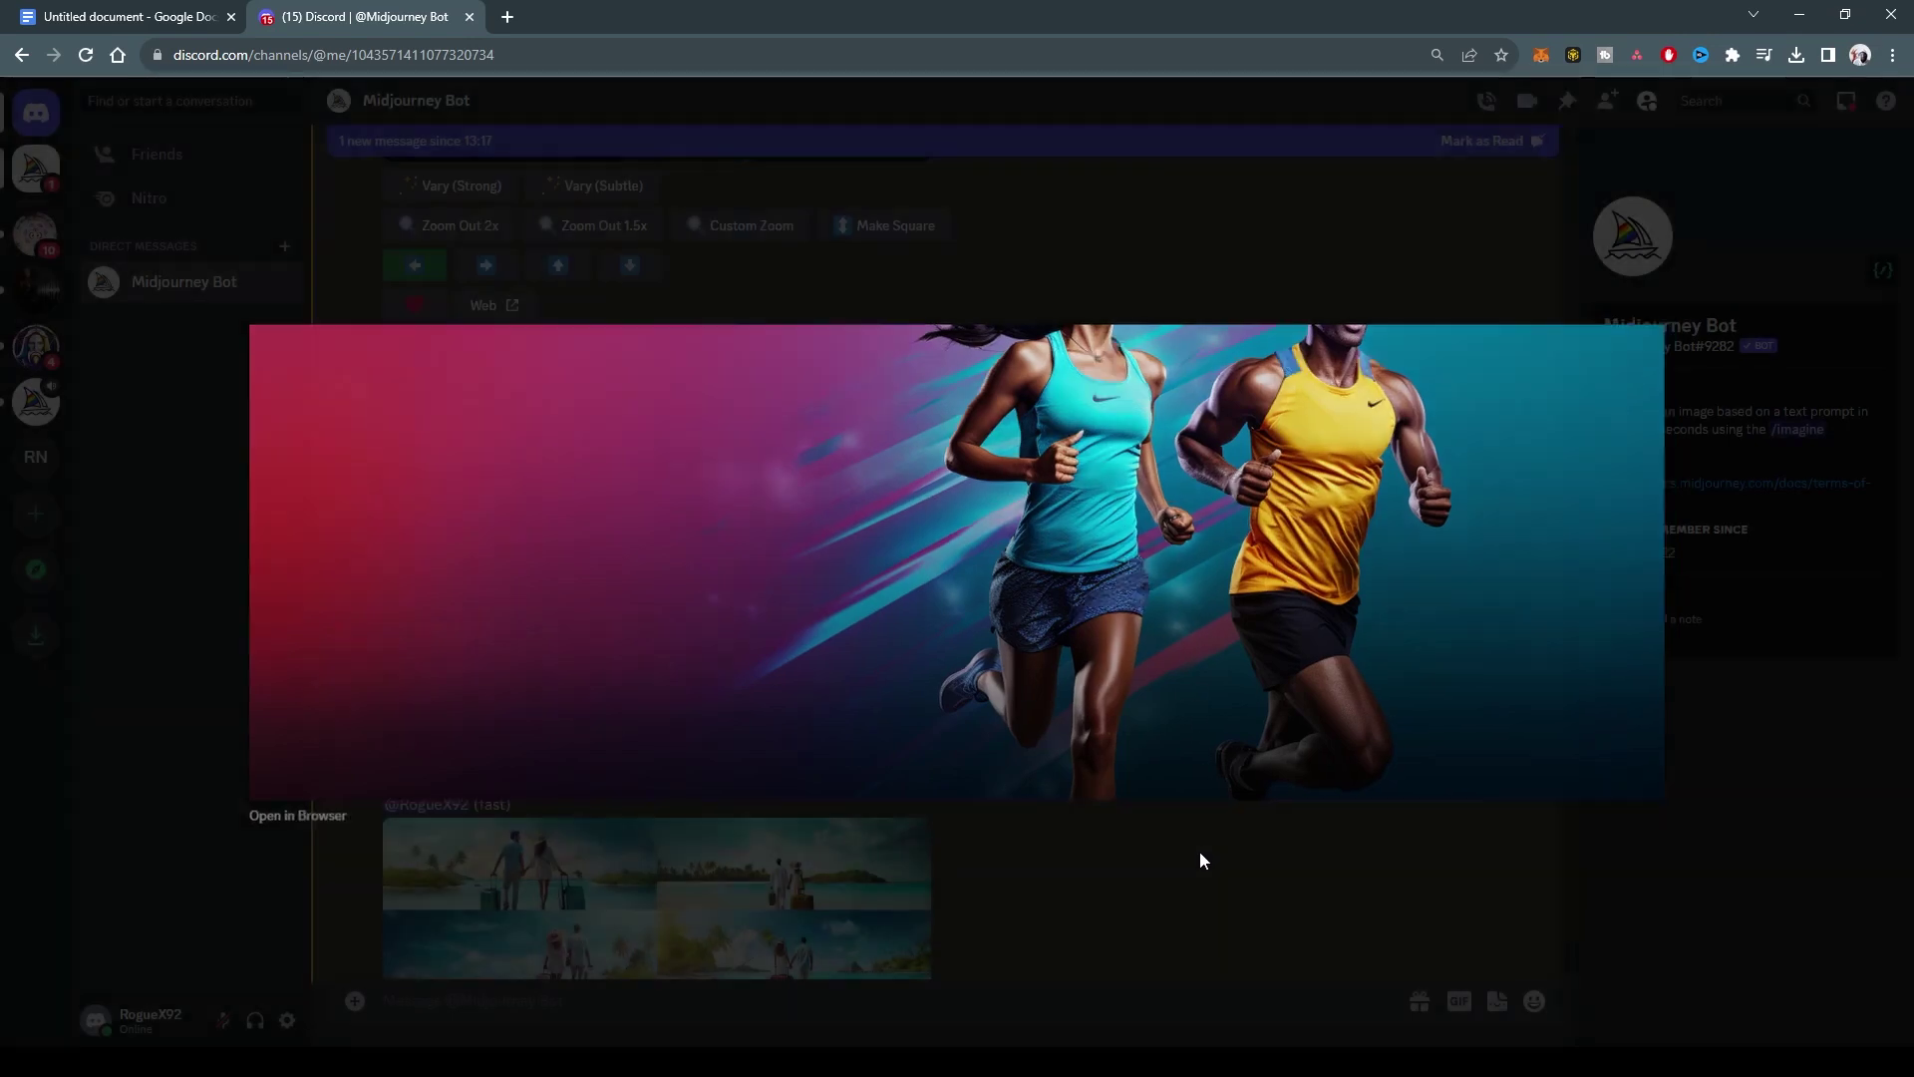
{"action": "left_click", "coordinate": [558, 708]}
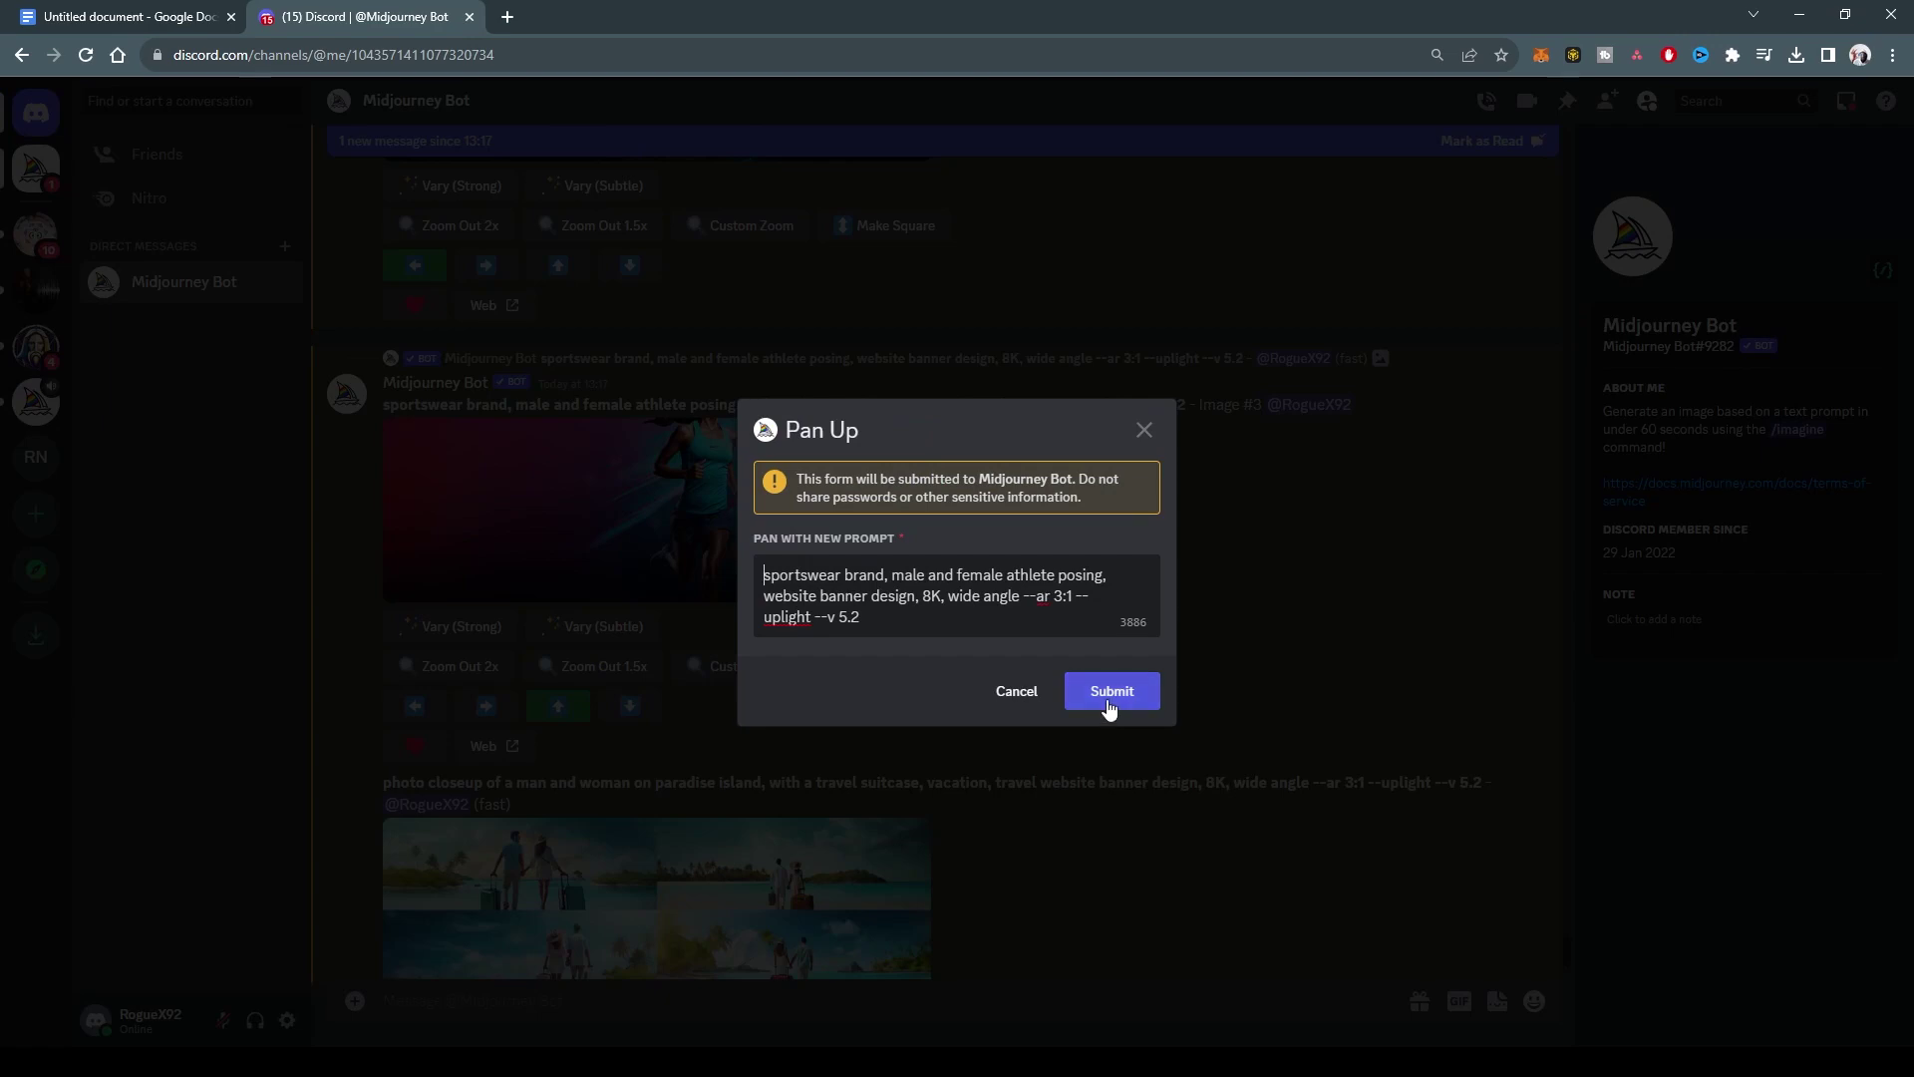
{"action": "left_click", "coordinate": [1109, 704]}
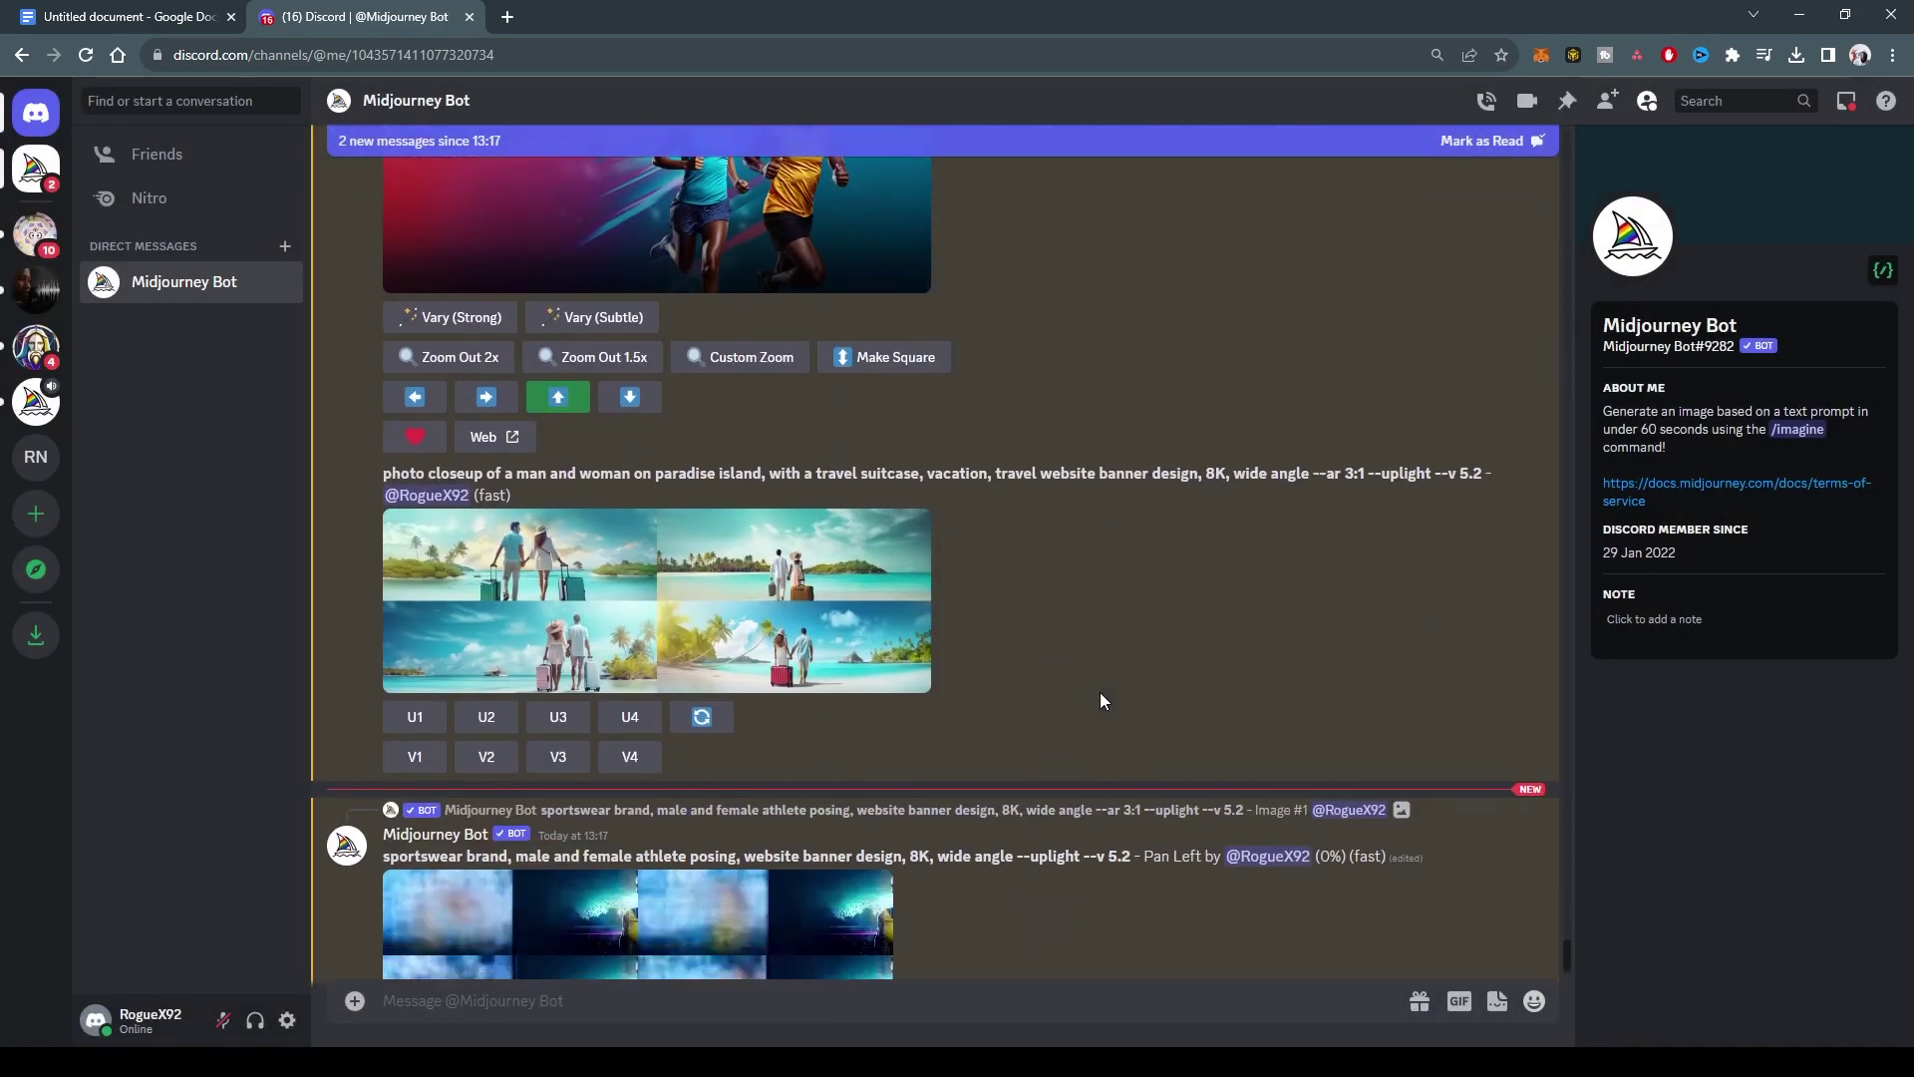
Step: View the "photo closeup of a man and woman on paradise island" grid enlarged, and upscale images 1 and 3
{"action": "left_click", "coordinate": [656, 433]}
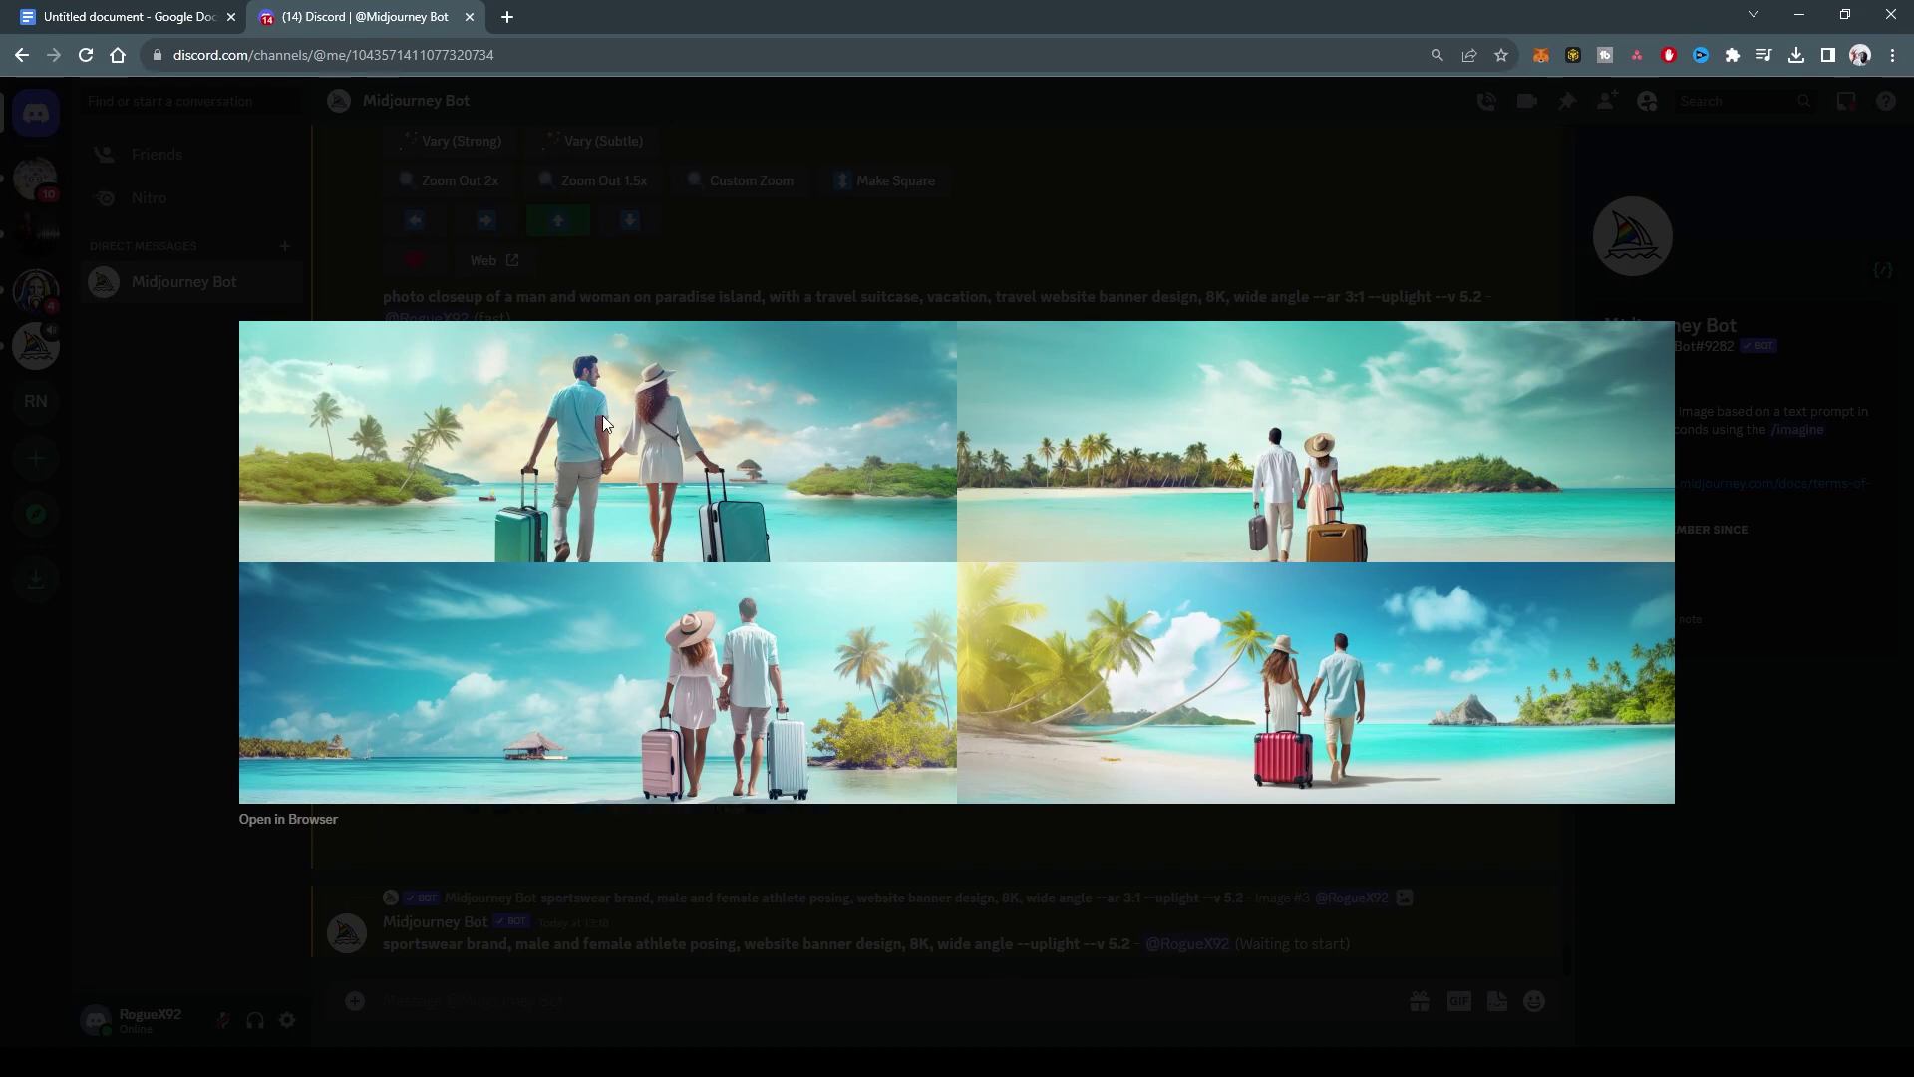
{"action": "left_click", "coordinate": [932, 834]}
{"action": "scroll", "coordinate": [647, 593], "scroll_direction": "up", "scroll_amount": 2}
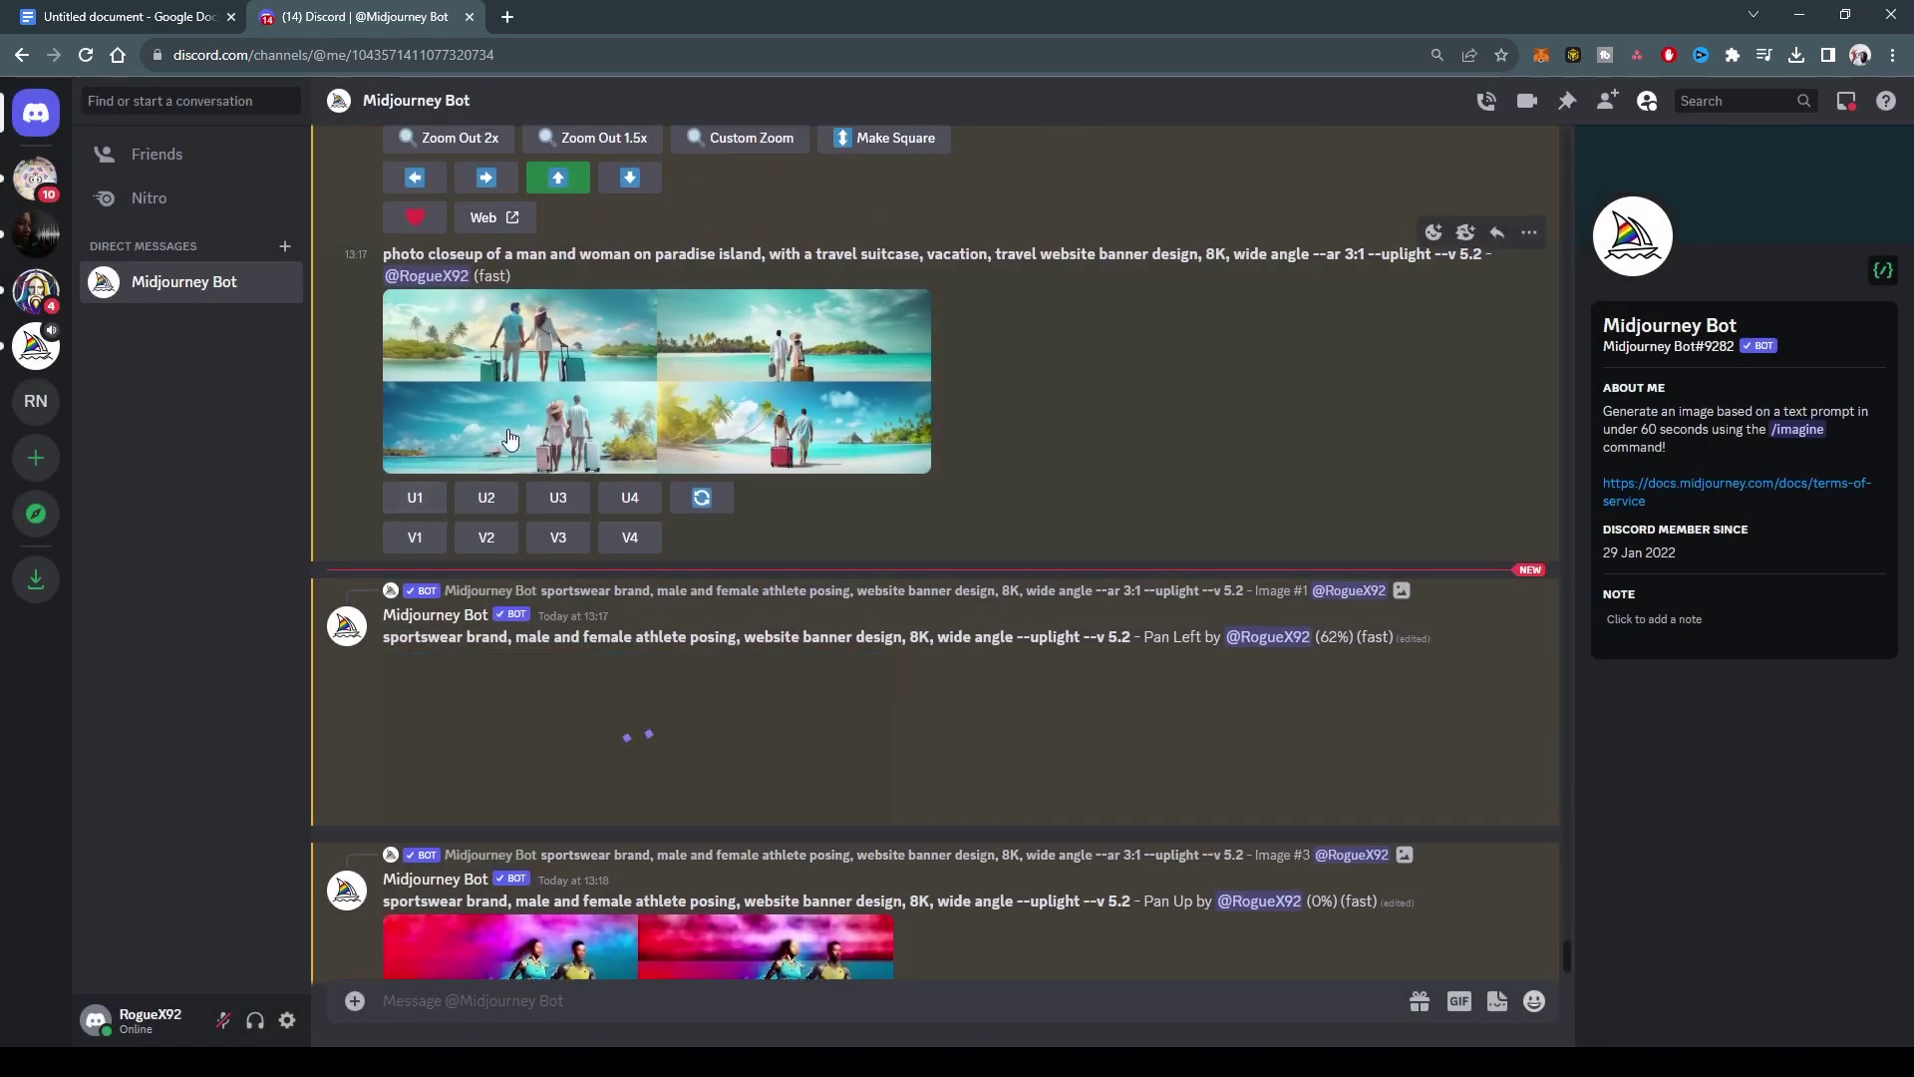
{"action": "left_click", "coordinate": [421, 504]}
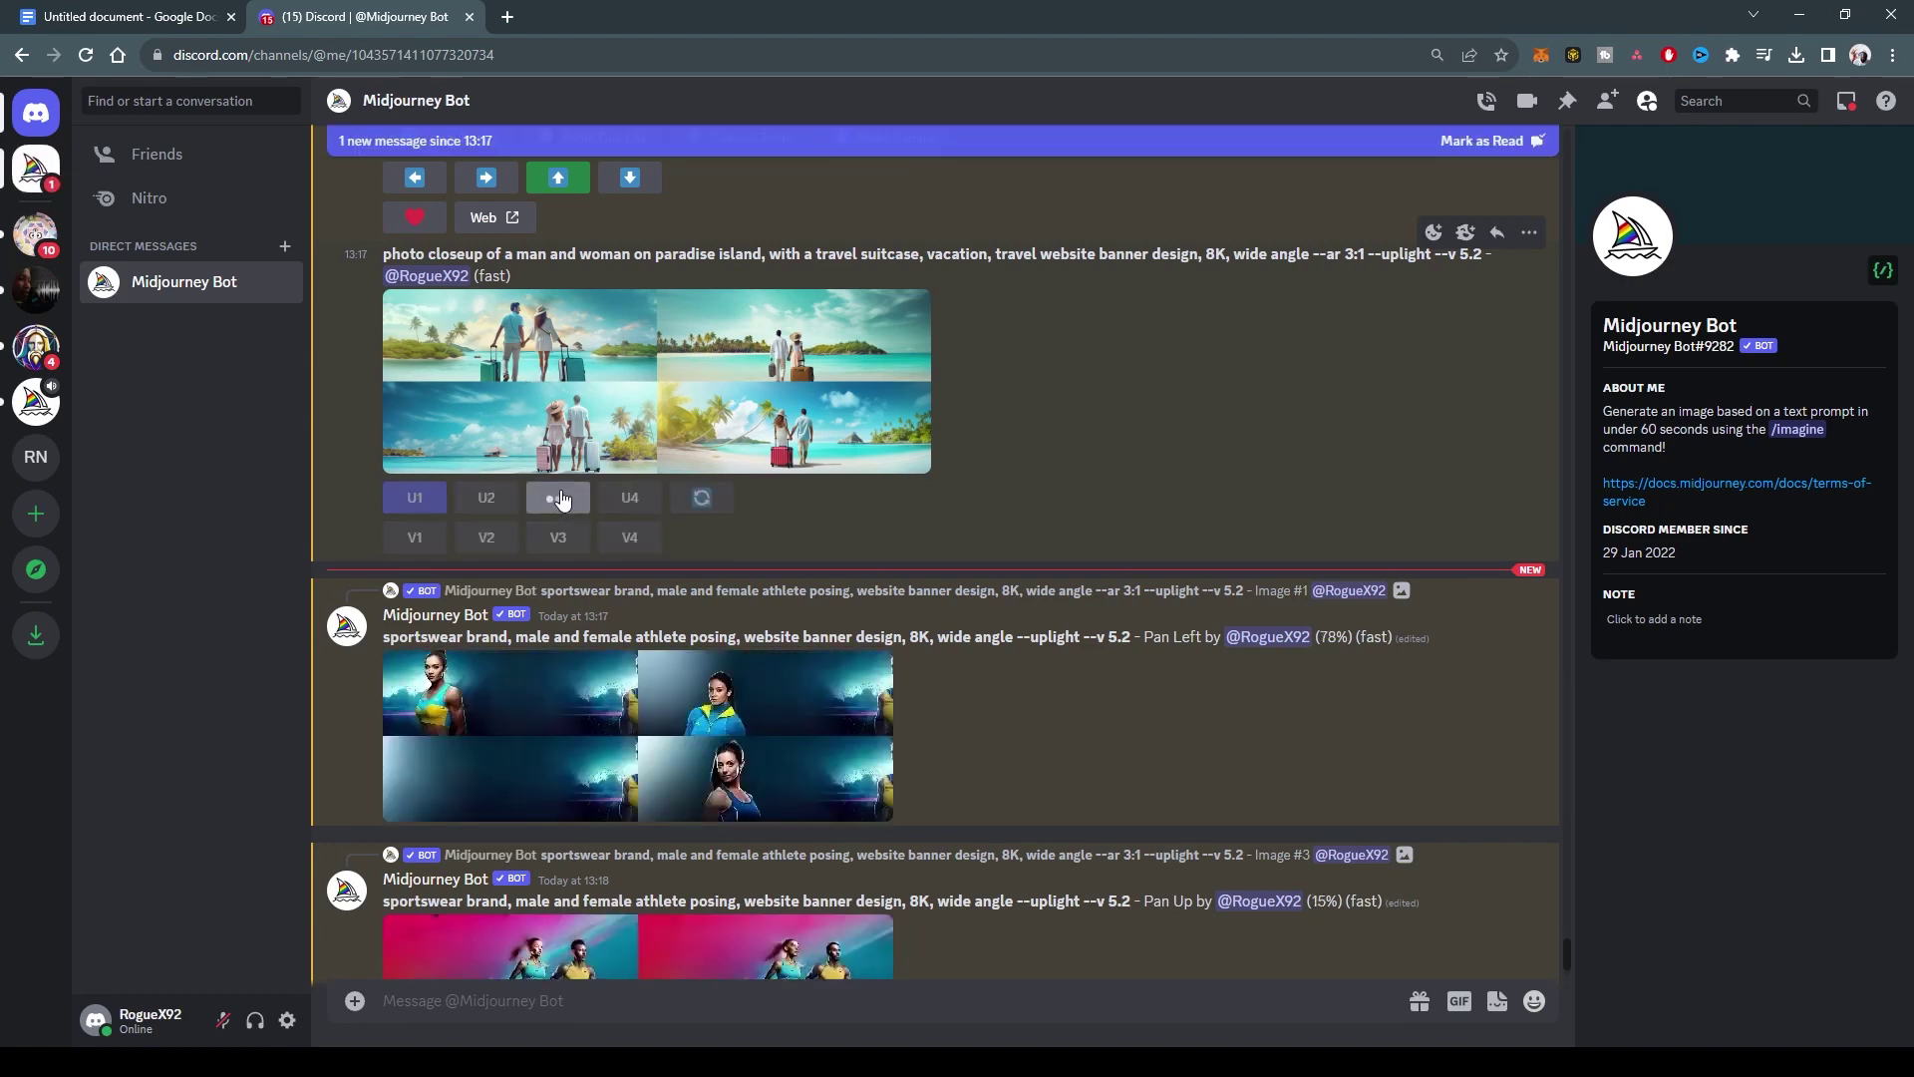
{"action": "left_click", "coordinate": [766, 551]}
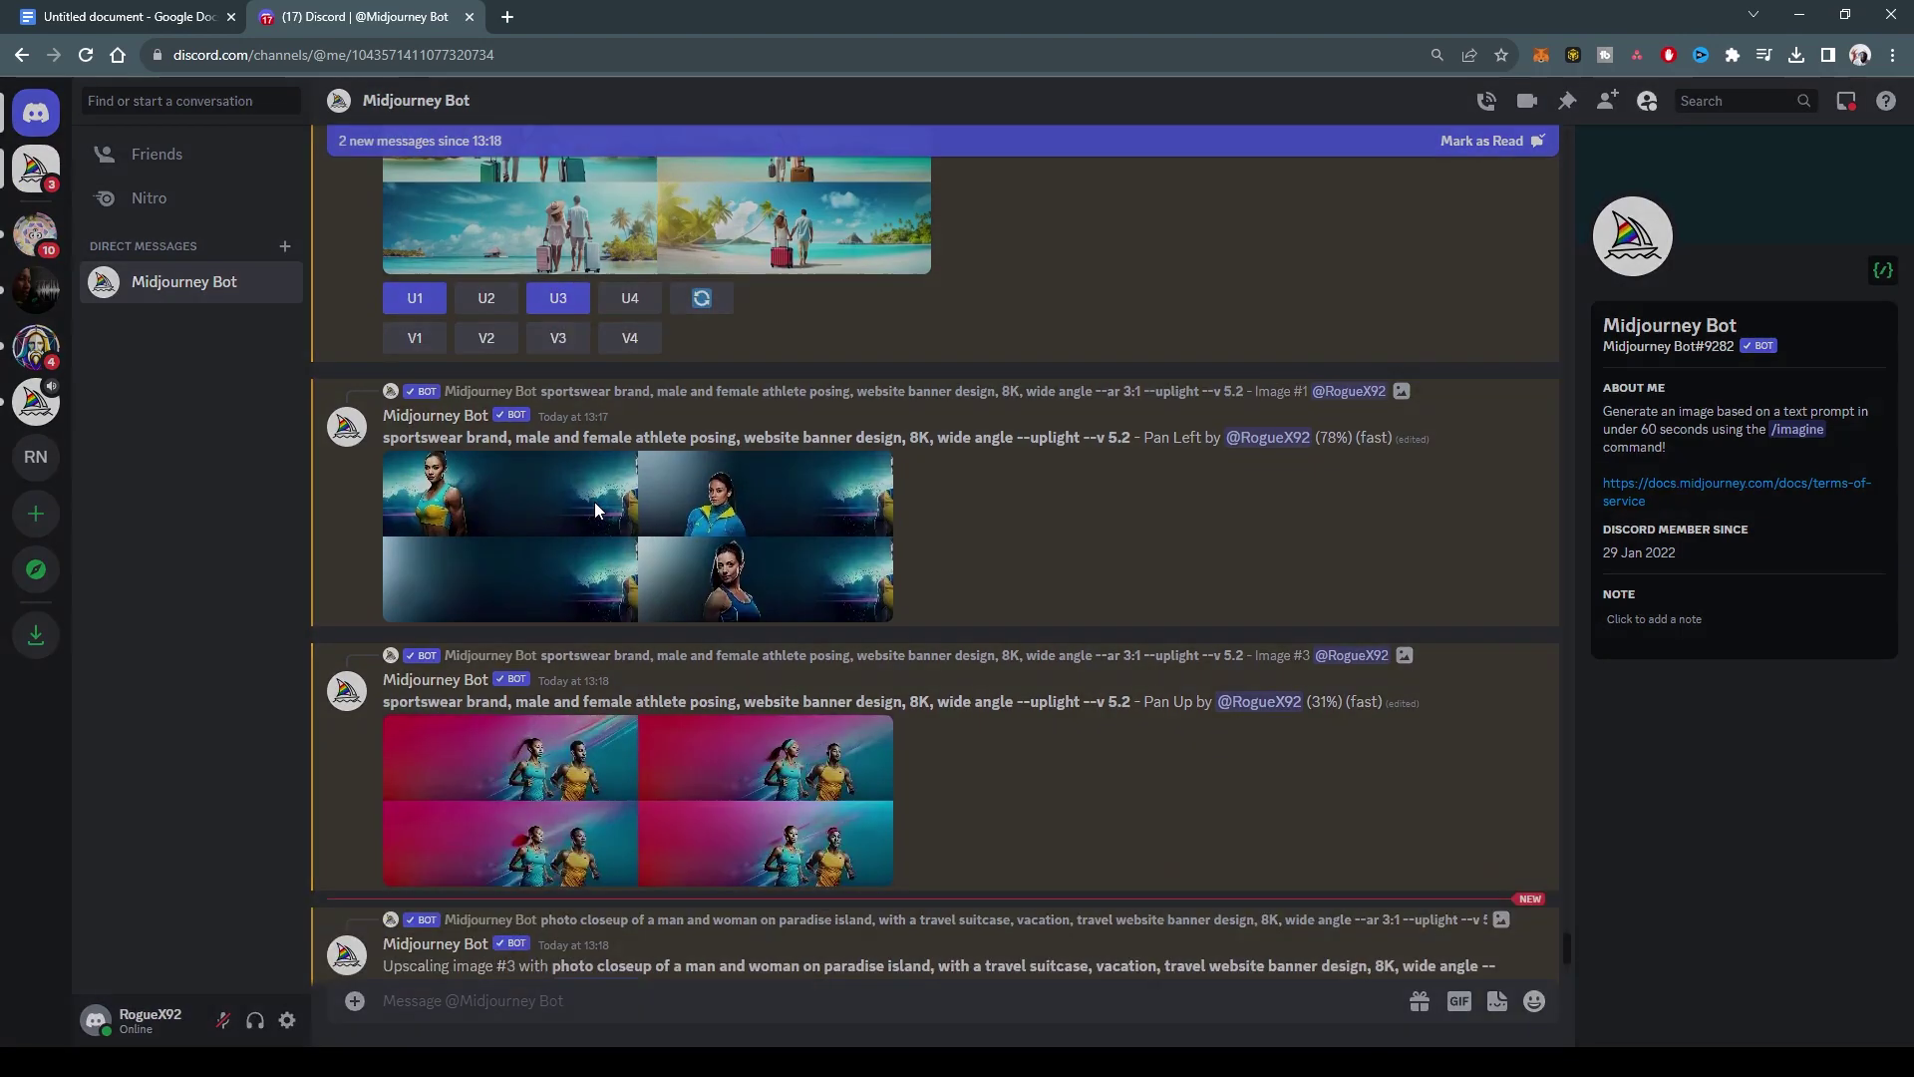
Step: Examine the finished Pan Left variations of the sportswear athlete banner at enlarged size
{"action": "left_click", "coordinate": [1060, 700]}
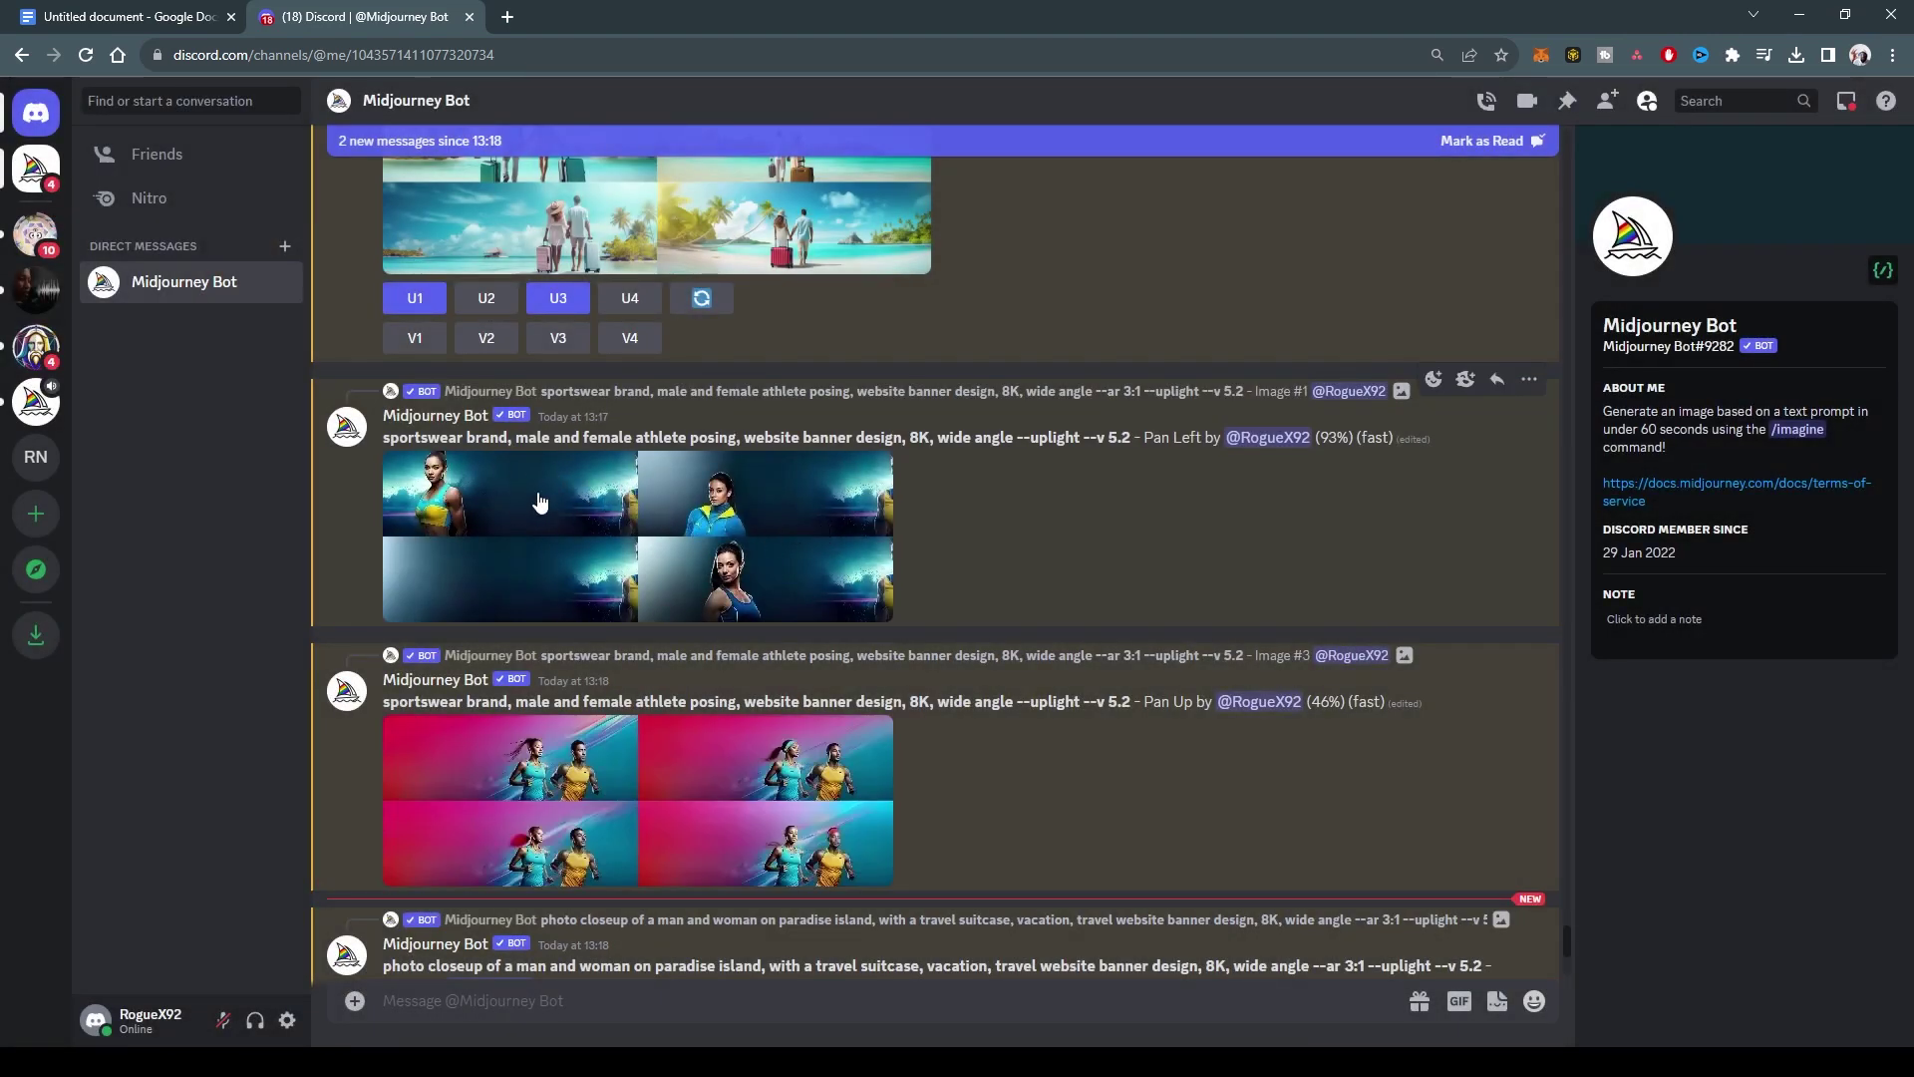
{"action": "scroll", "coordinate": [600, 491], "scroll_direction": "down", "scroll_amount": 5}
{"action": "scroll", "coordinate": [644, 482], "scroll_direction": "down", "scroll_amount": 4}
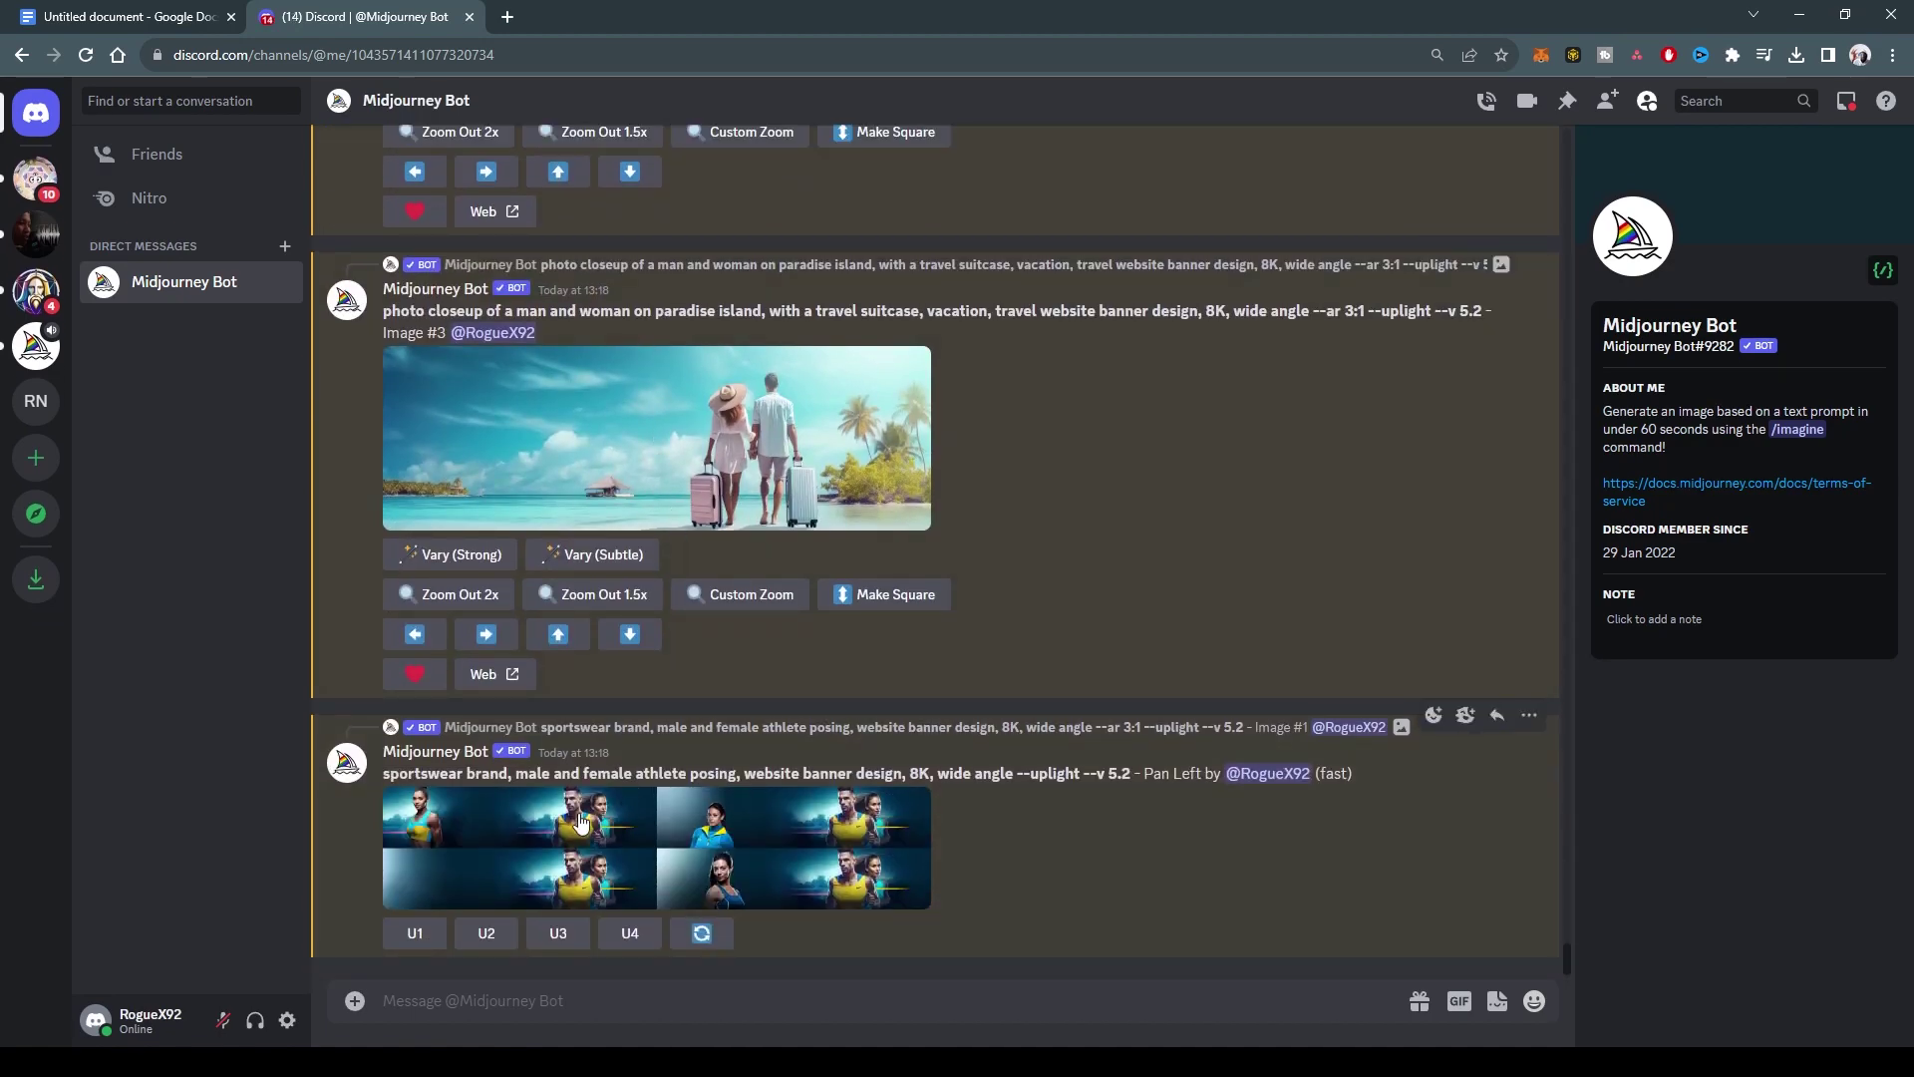
{"action": "left_click", "coordinate": [581, 819]}
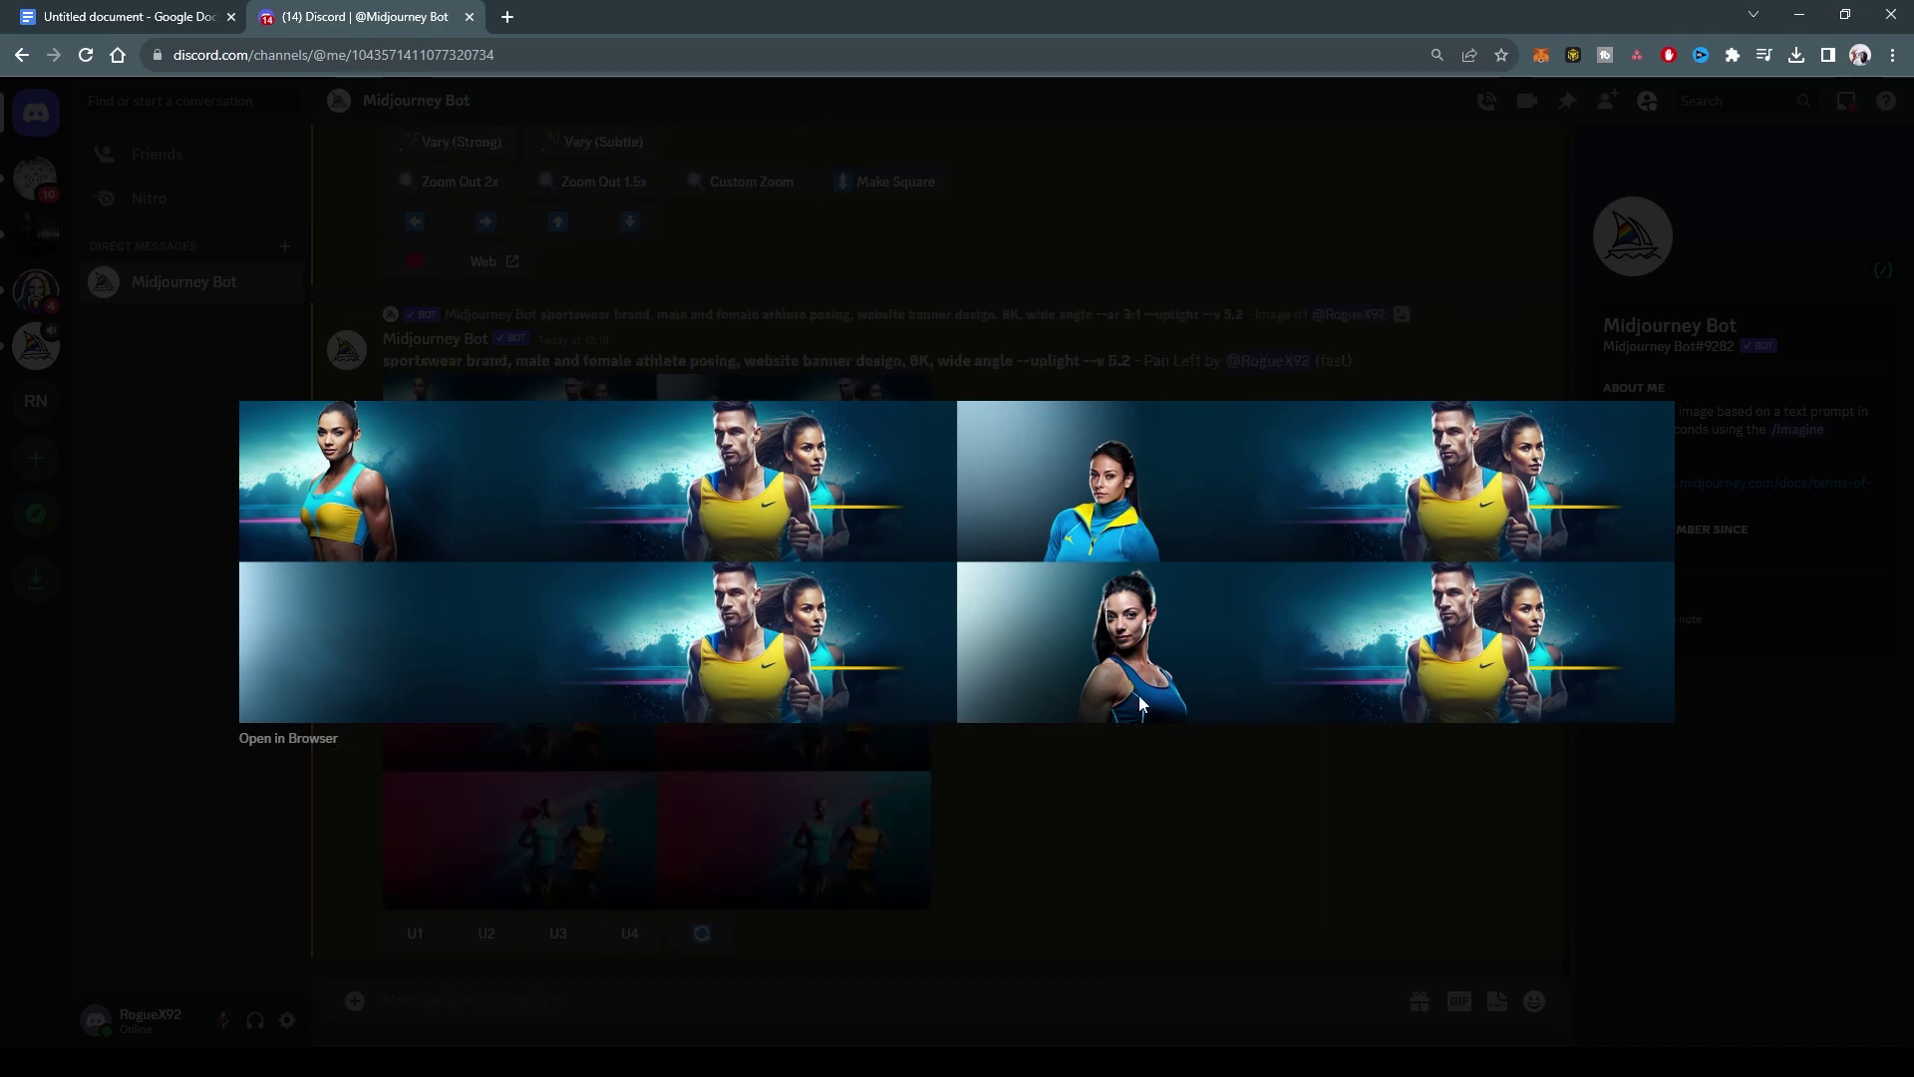
{"action": "left_click", "coordinate": [1138, 769]}
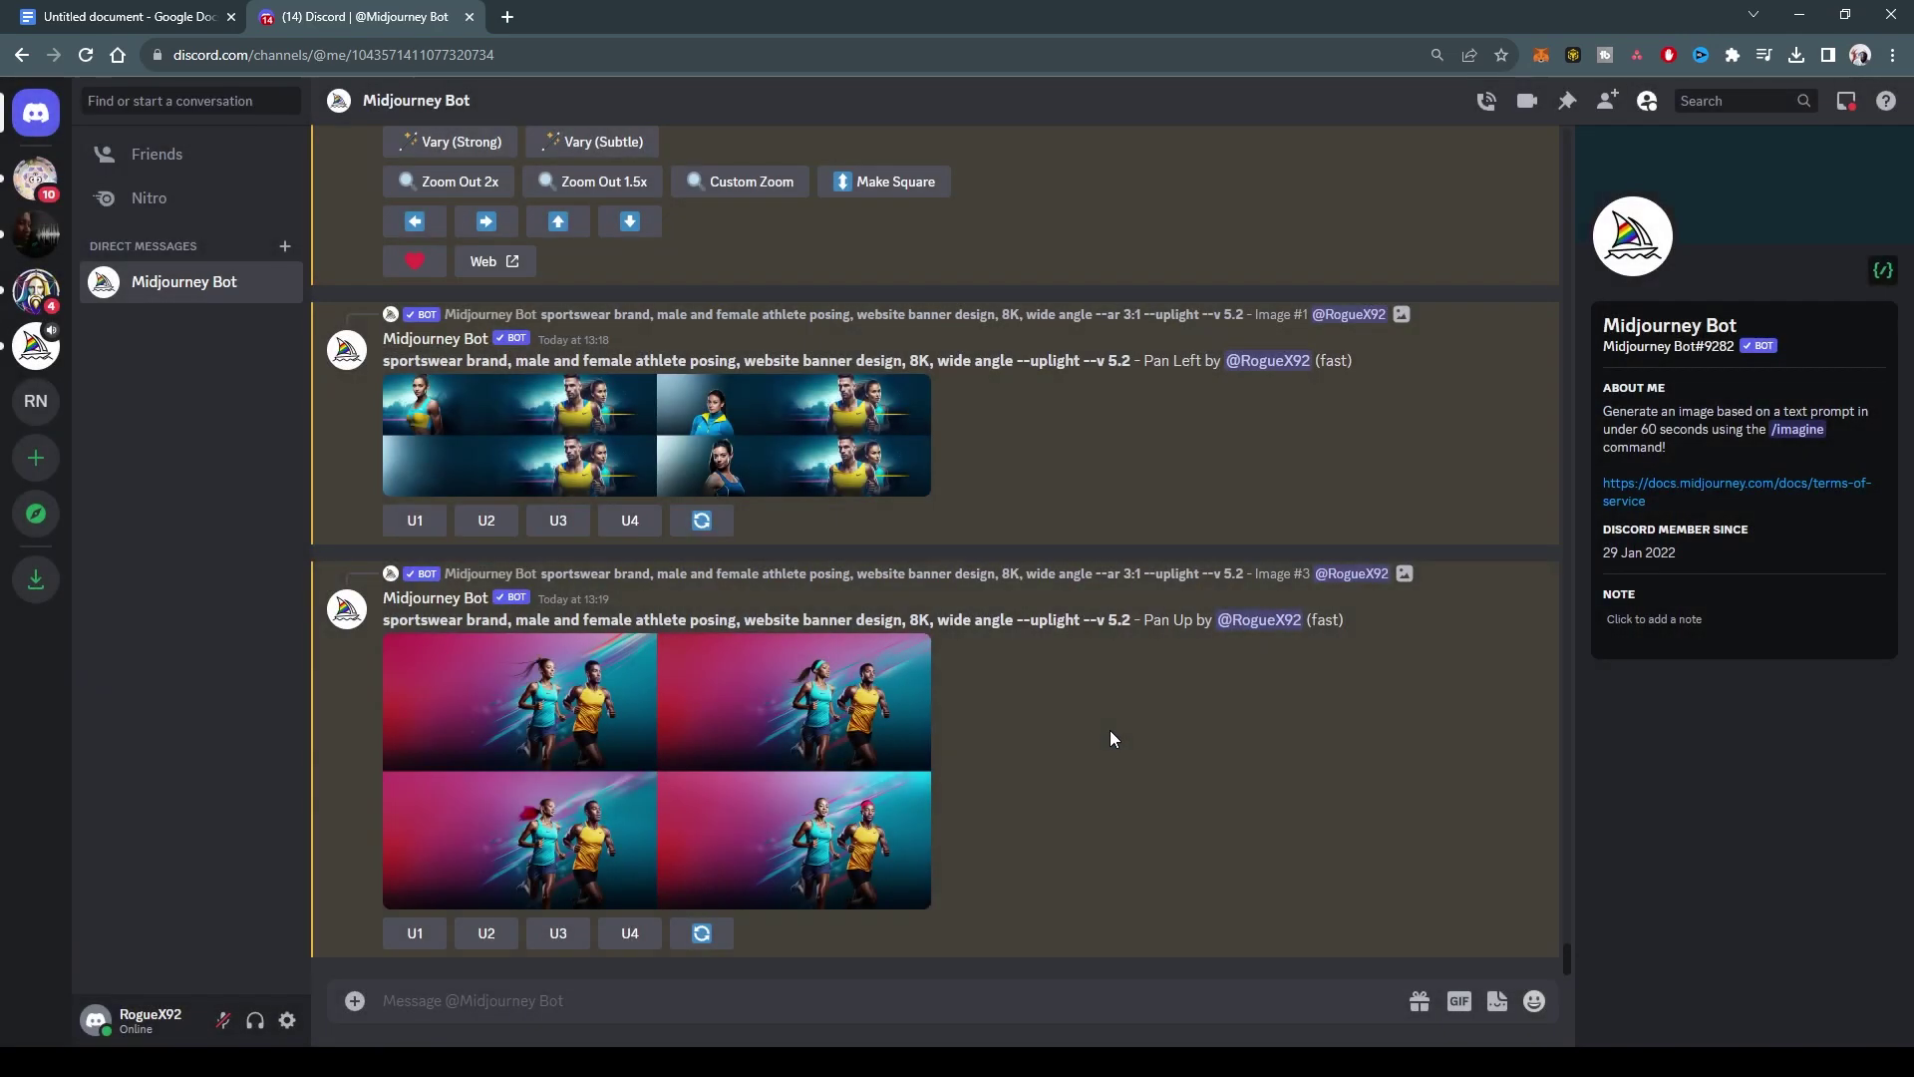
Step: View the Pan Up grid of the running athletes enlarged, and upscale images 2 and 3
{"action": "left_click", "coordinate": [639, 704]}
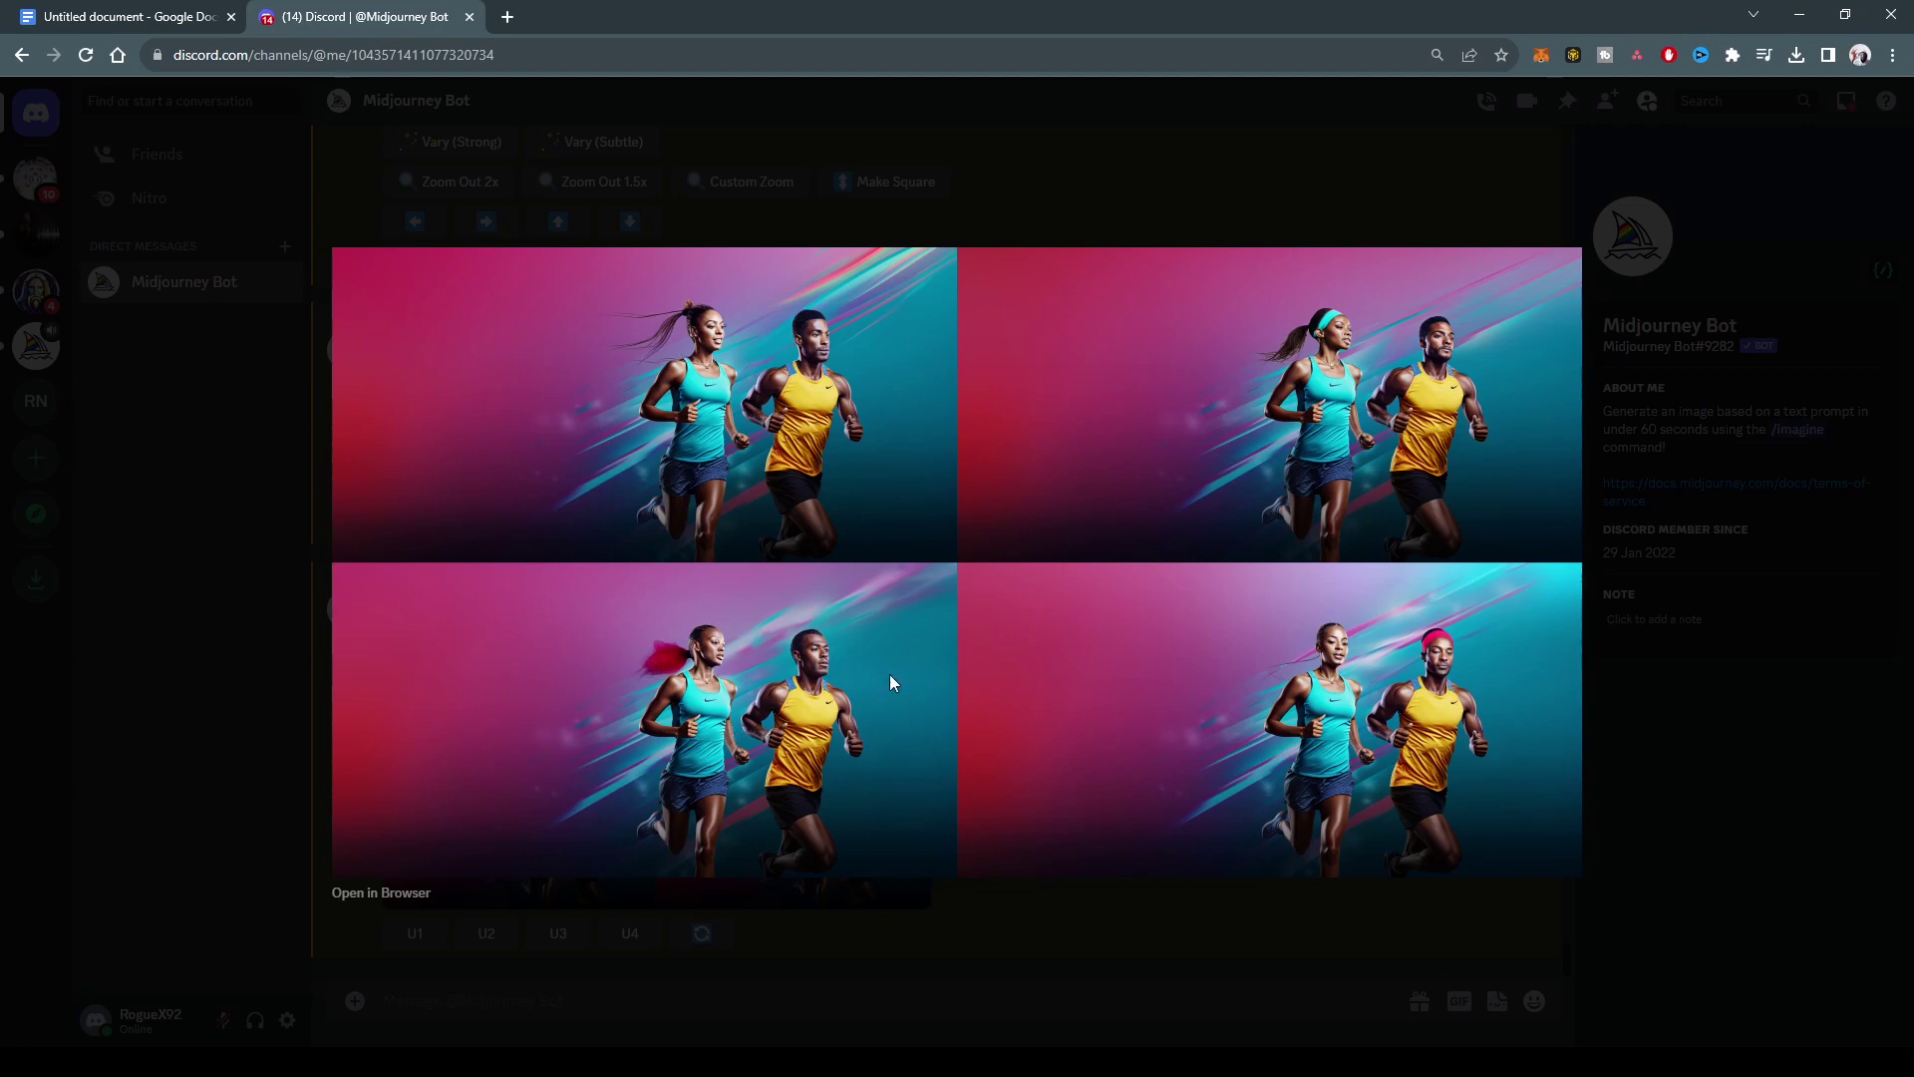
{"action": "left_click", "coordinate": [973, 910]}
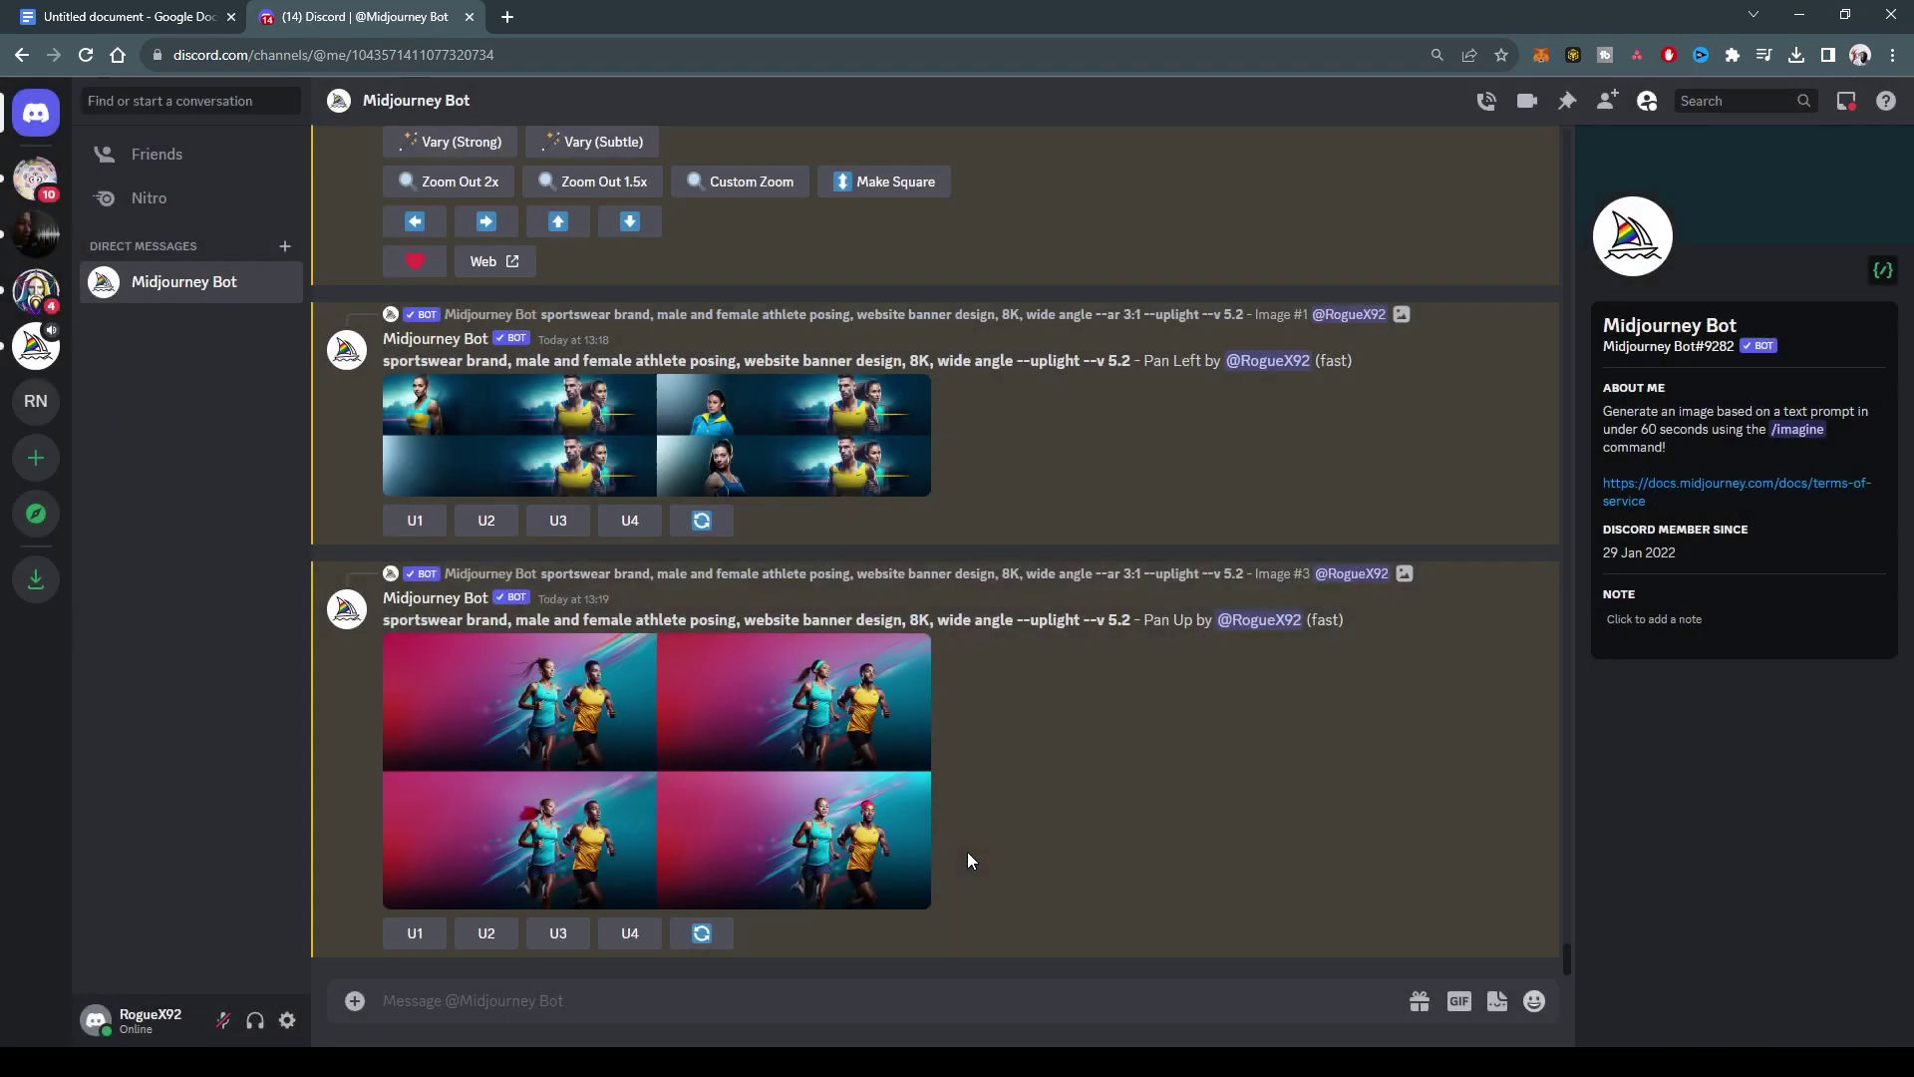
{"action": "left_click", "coordinate": [487, 937]}
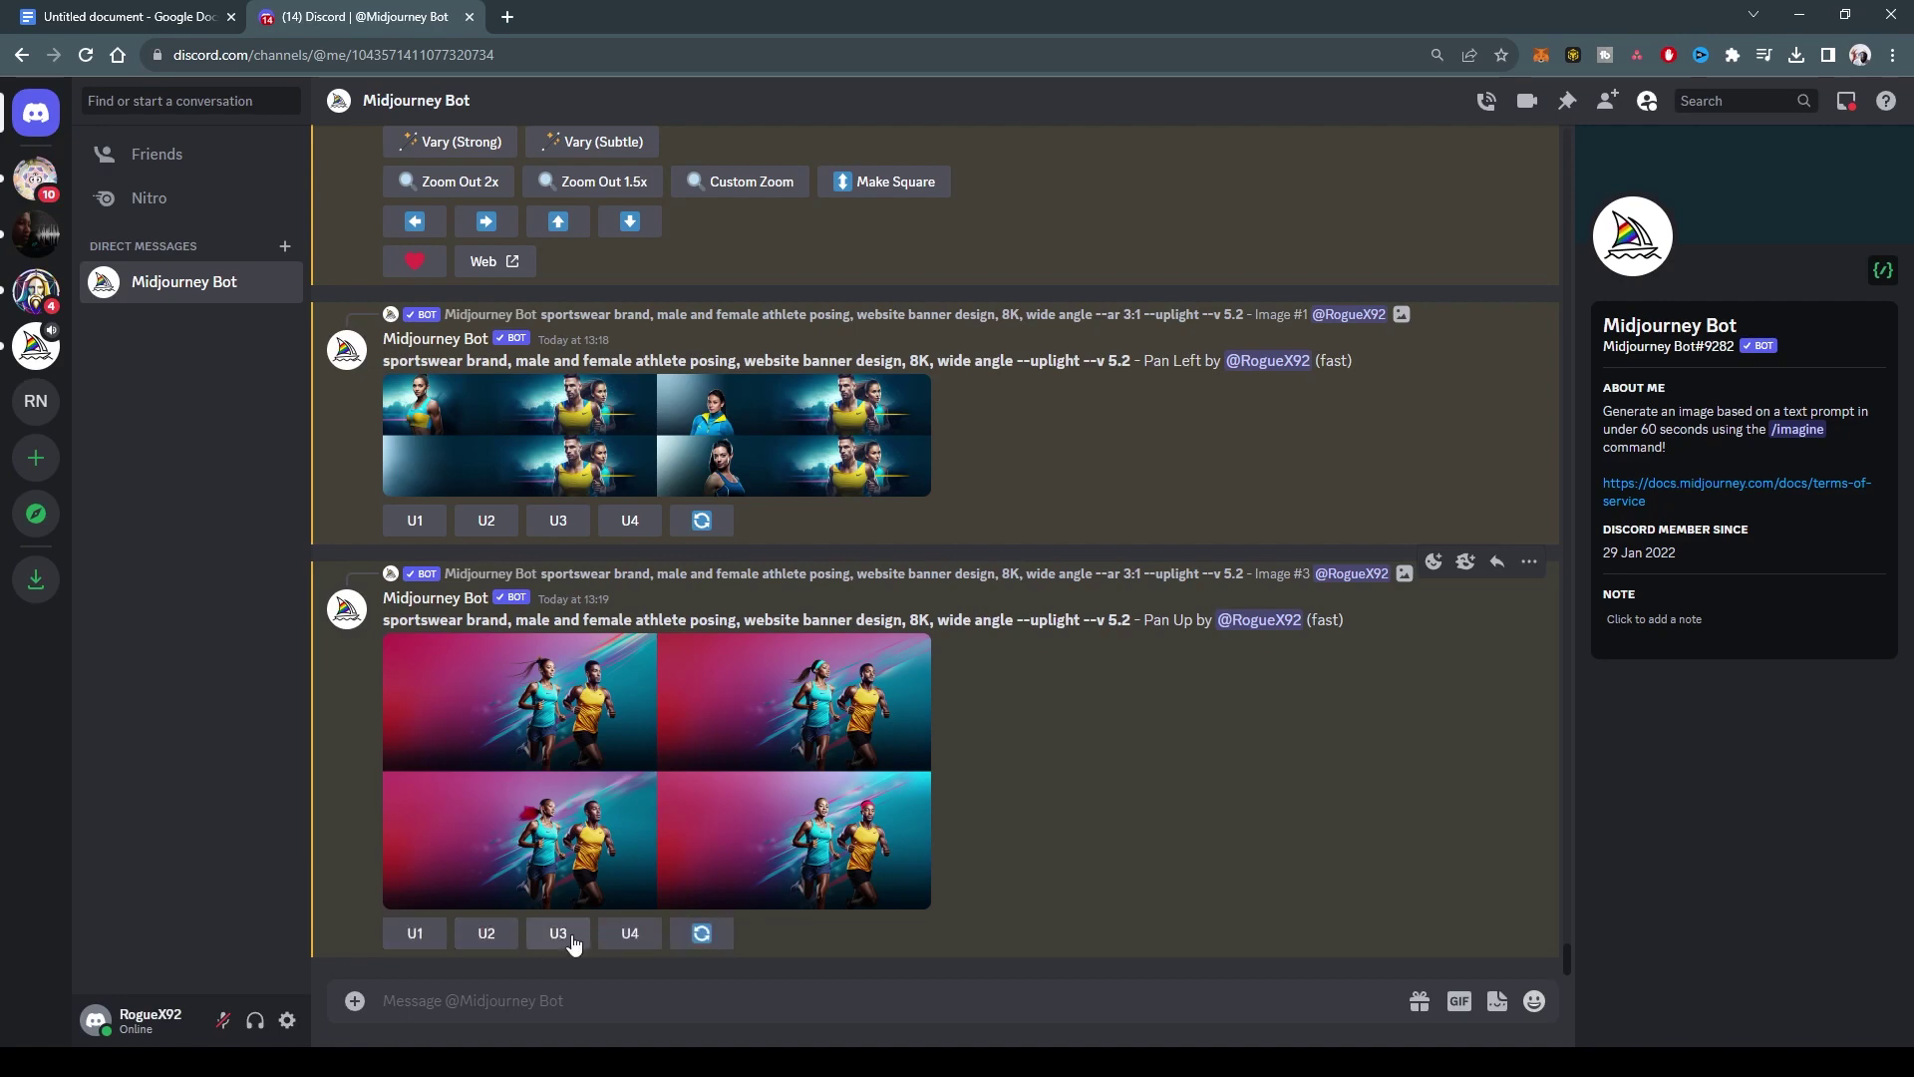
Step: Upscale images 1 and 3 of the Pan Left sportswear athlete grid
{"action": "scroll", "coordinate": [720, 666], "scroll_direction": "up", "scroll_amount": 5}
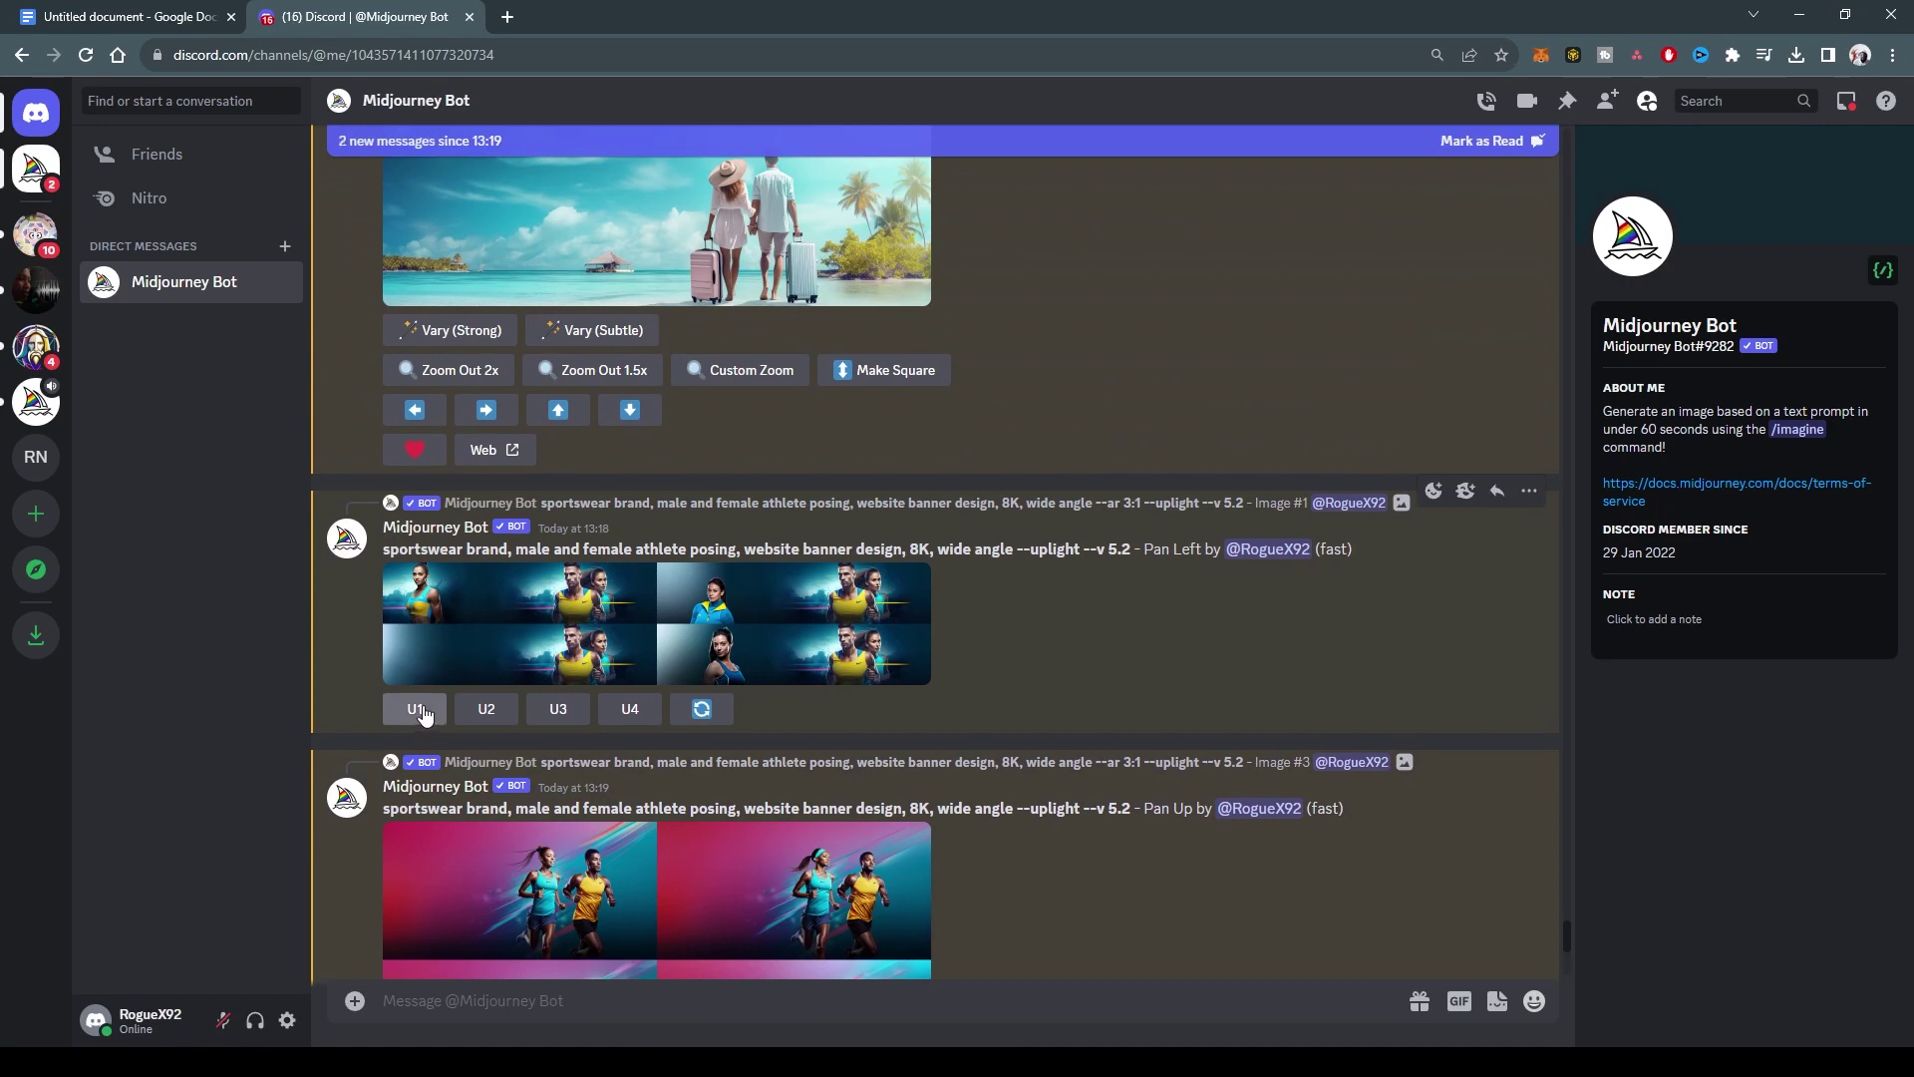
{"action": "left_click", "coordinate": [559, 710]}
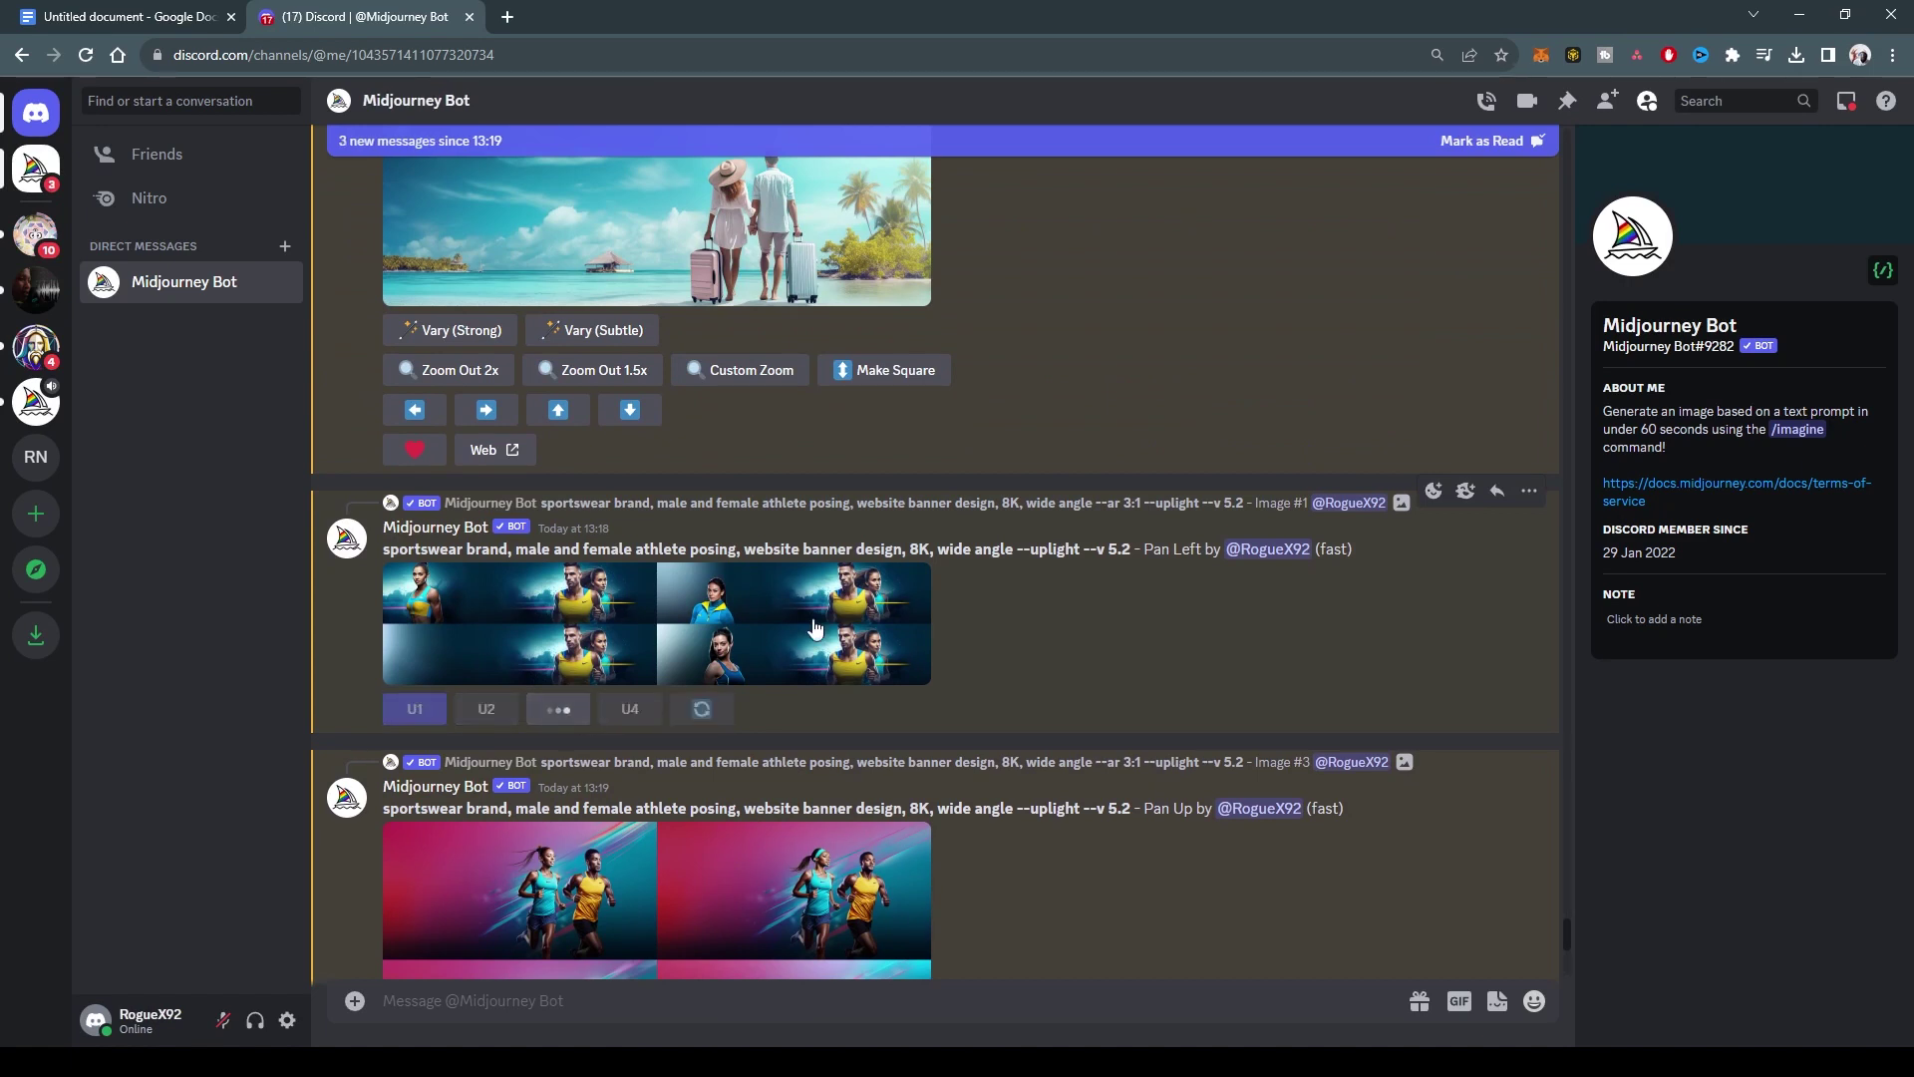
{"action": "scroll", "coordinate": [936, 668], "scroll_direction": "up", "scroll_amount": 3}
{"action": "scroll", "coordinate": [936, 668], "scroll_direction": "down", "scroll_amount": 10}
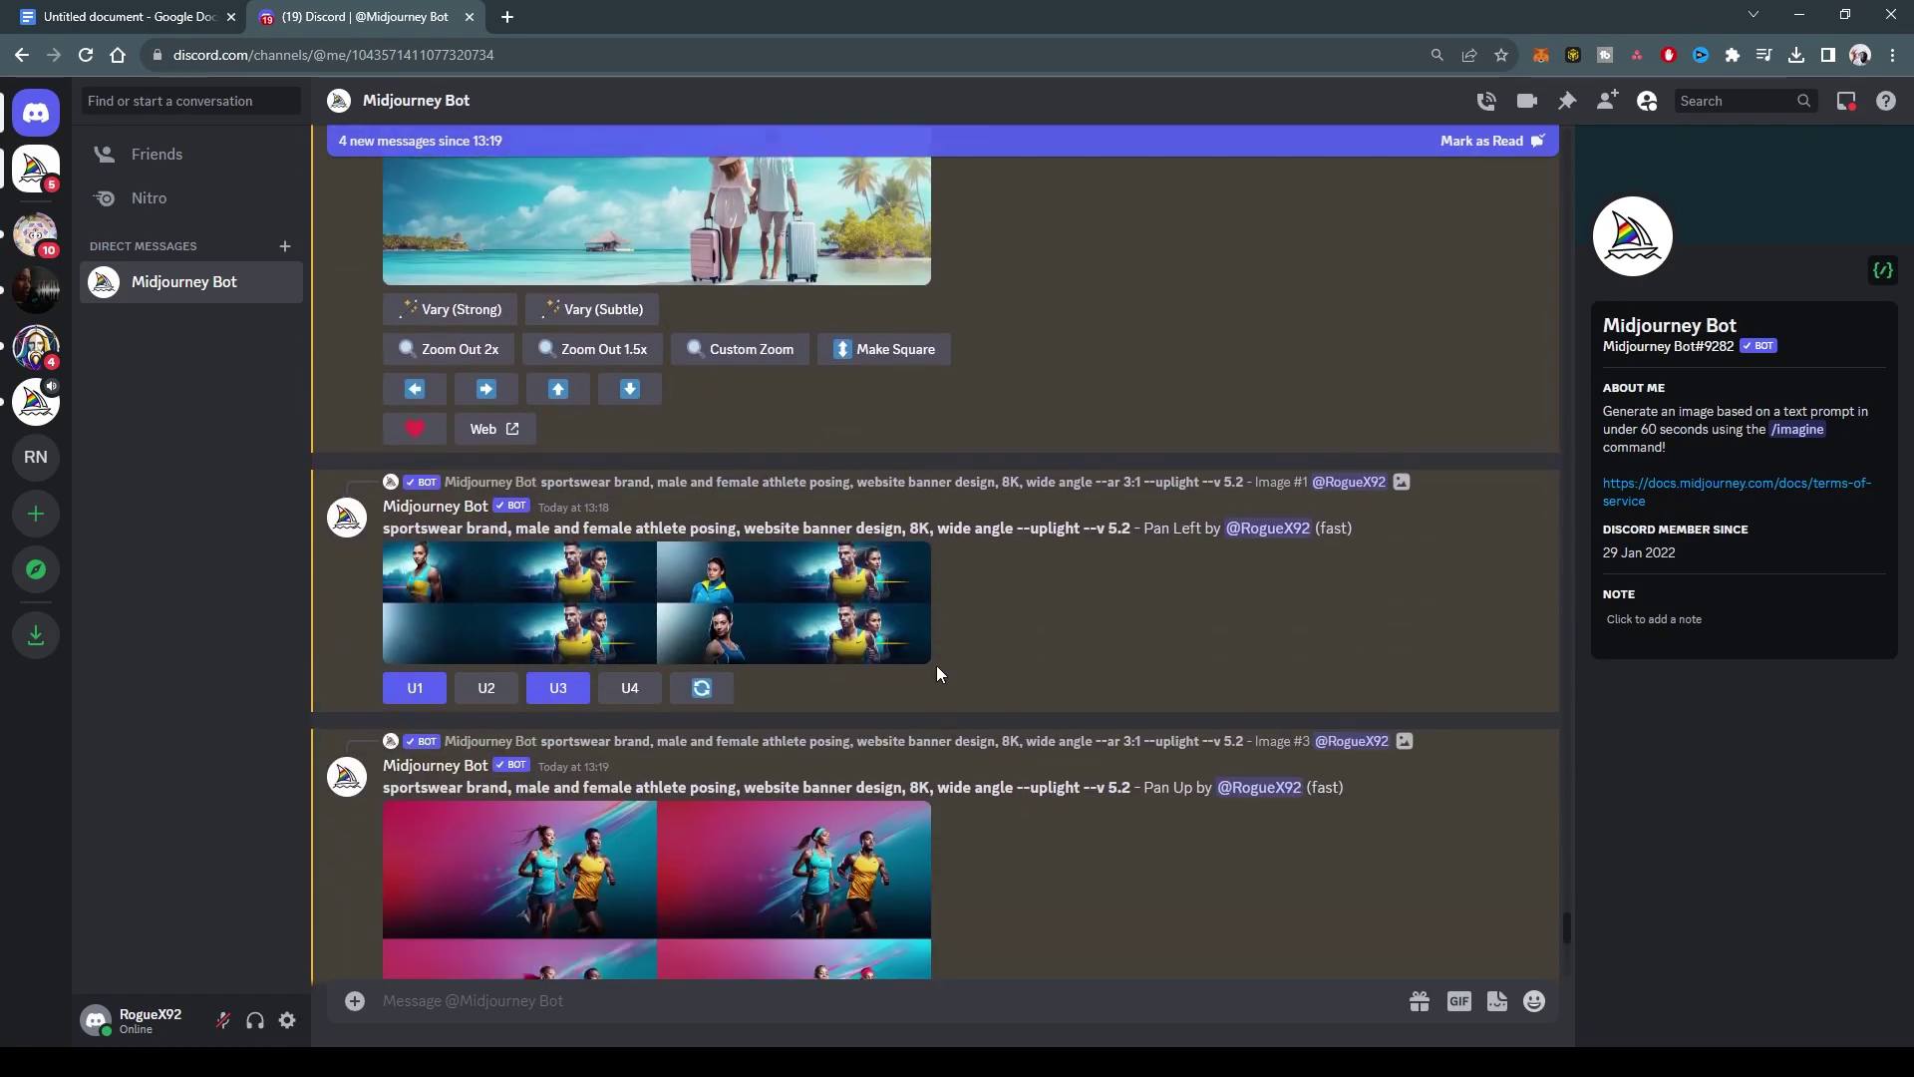
Step: Examine the upscaled Pan Up images 2 and 3 and the upscaled Pan Left image 1 at enlarged size
{"action": "left_click", "coordinate": [736, 558]}
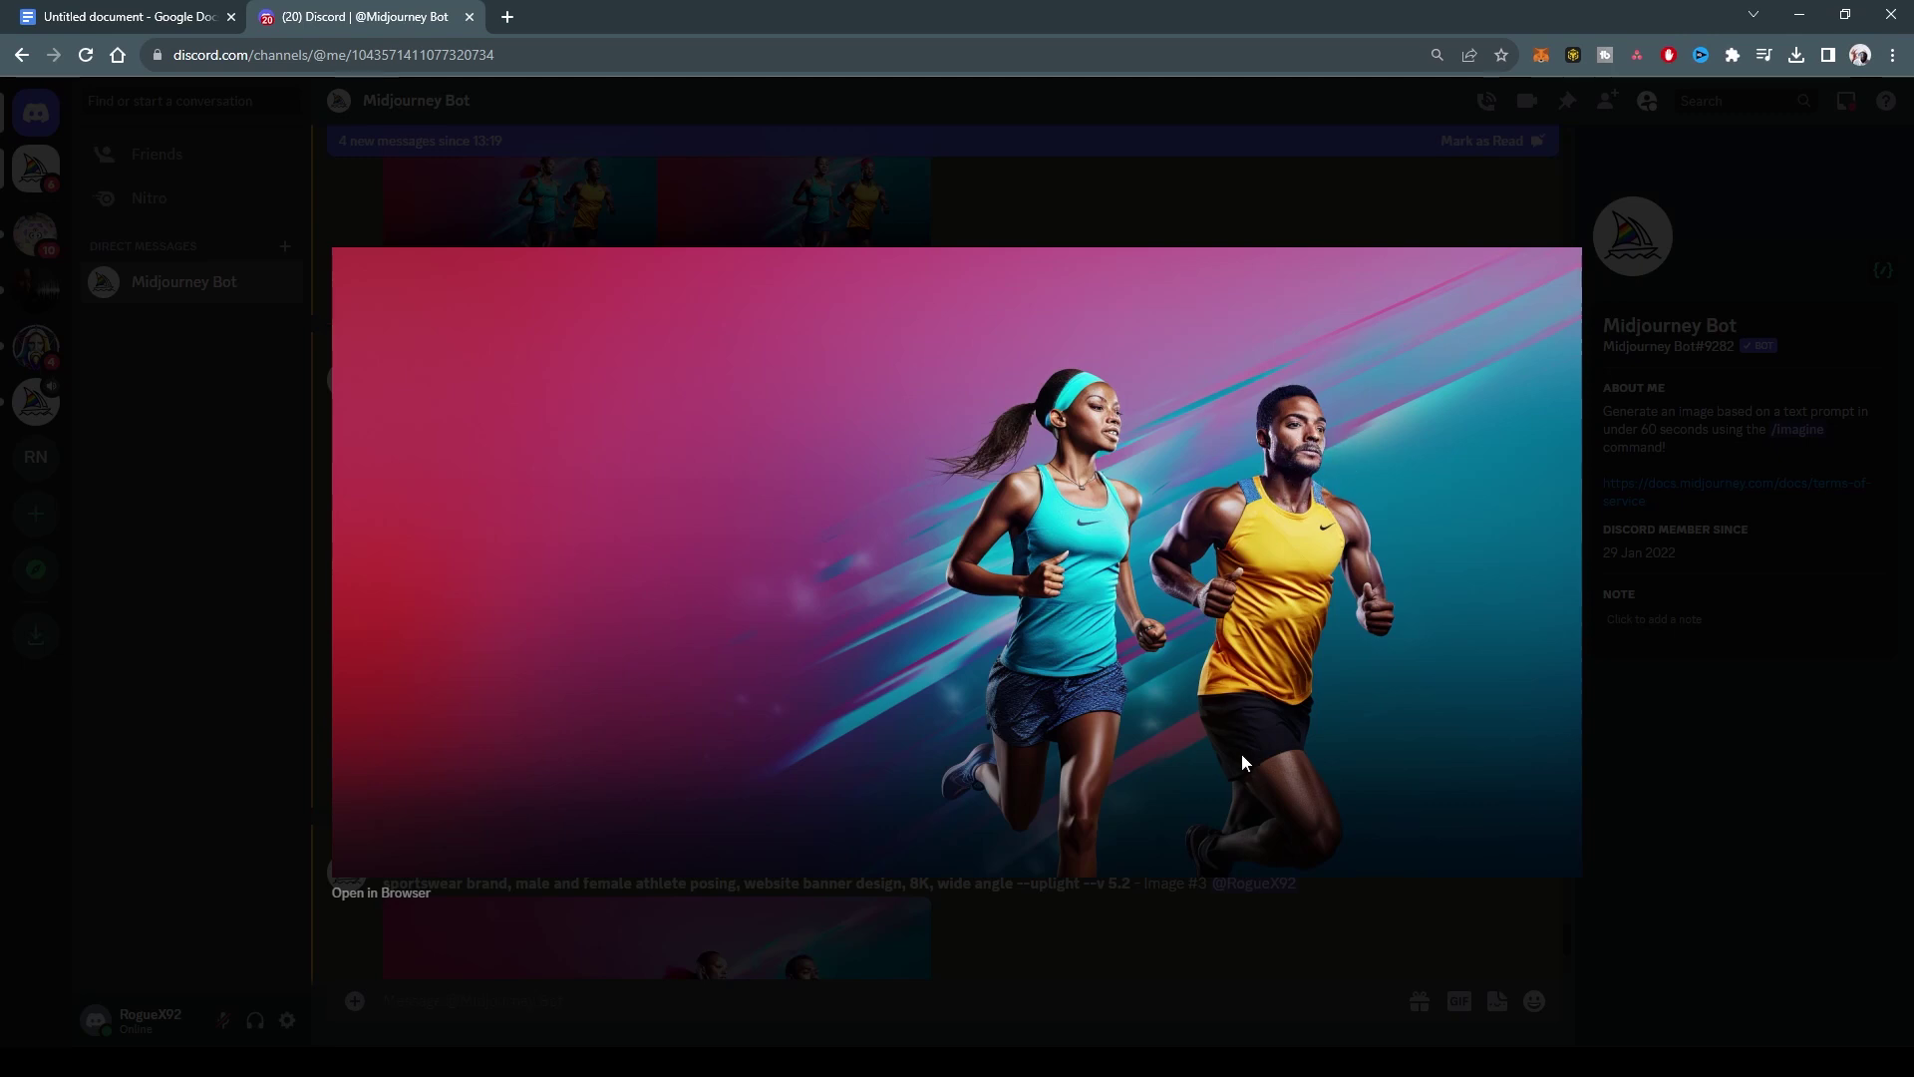
{"action": "left_click", "coordinate": [1175, 925]}
{"action": "scroll", "coordinate": [995, 649], "scroll_direction": "down", "scroll_amount": 2}
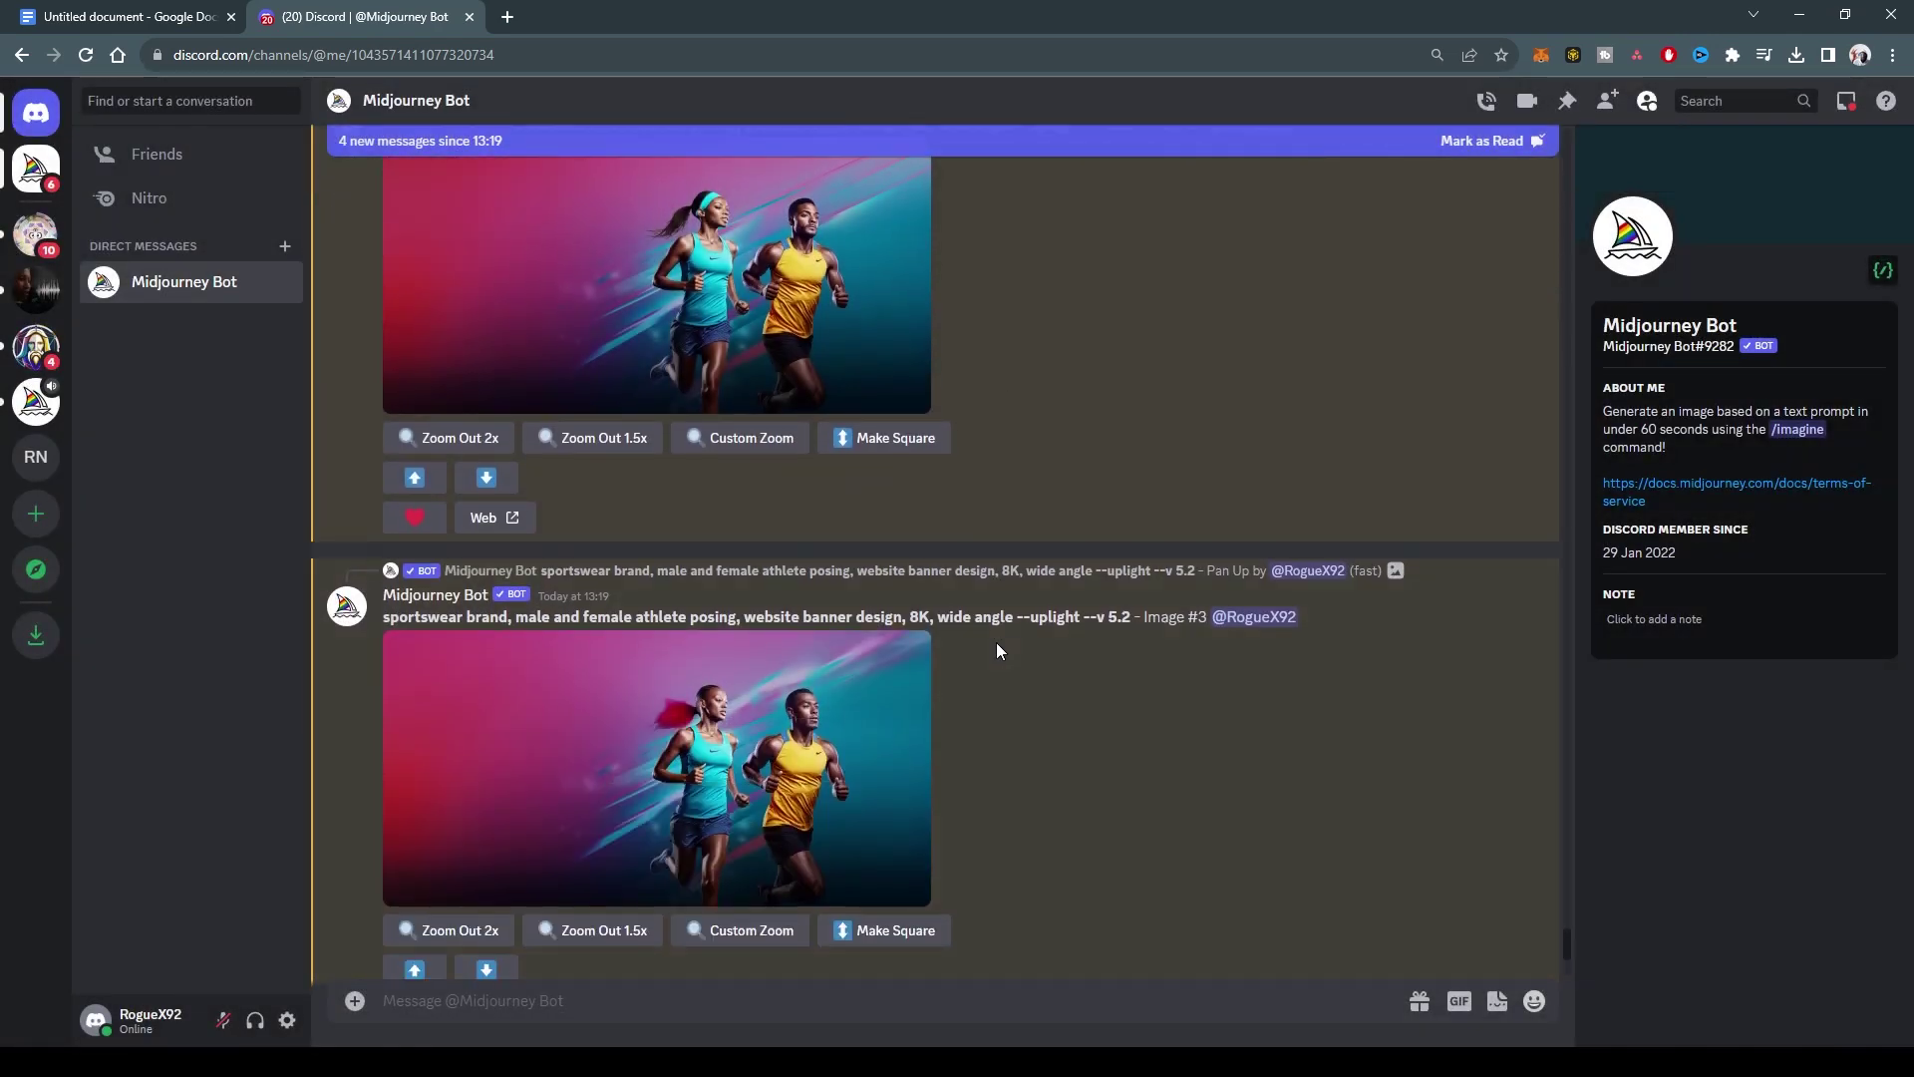
{"action": "left_click", "coordinate": [808, 703]}
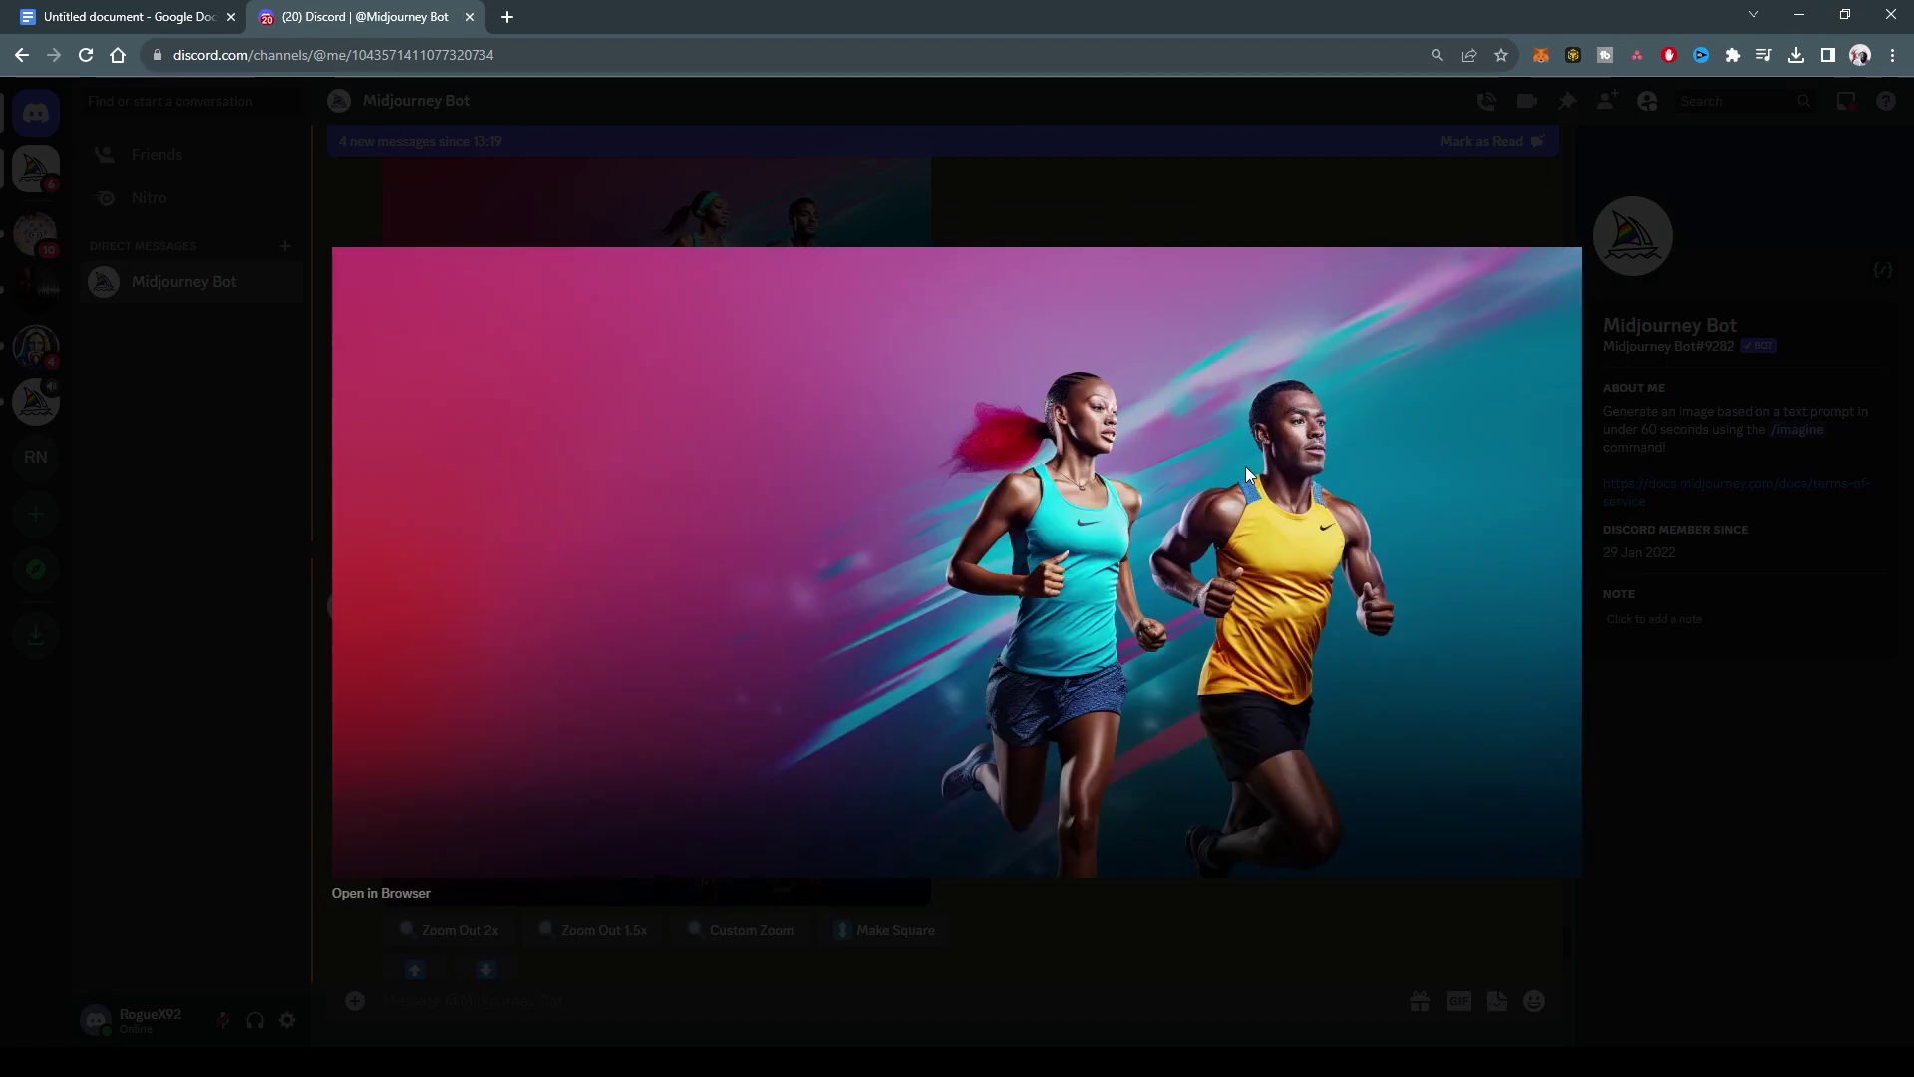
{"action": "left_click", "coordinate": [1145, 923]}
{"action": "left_click", "coordinate": [808, 762]}
{"action": "left_click", "coordinate": [1103, 907]}
{"action": "scroll", "coordinate": [984, 688], "scroll_direction": "down", "scroll_amount": 6}
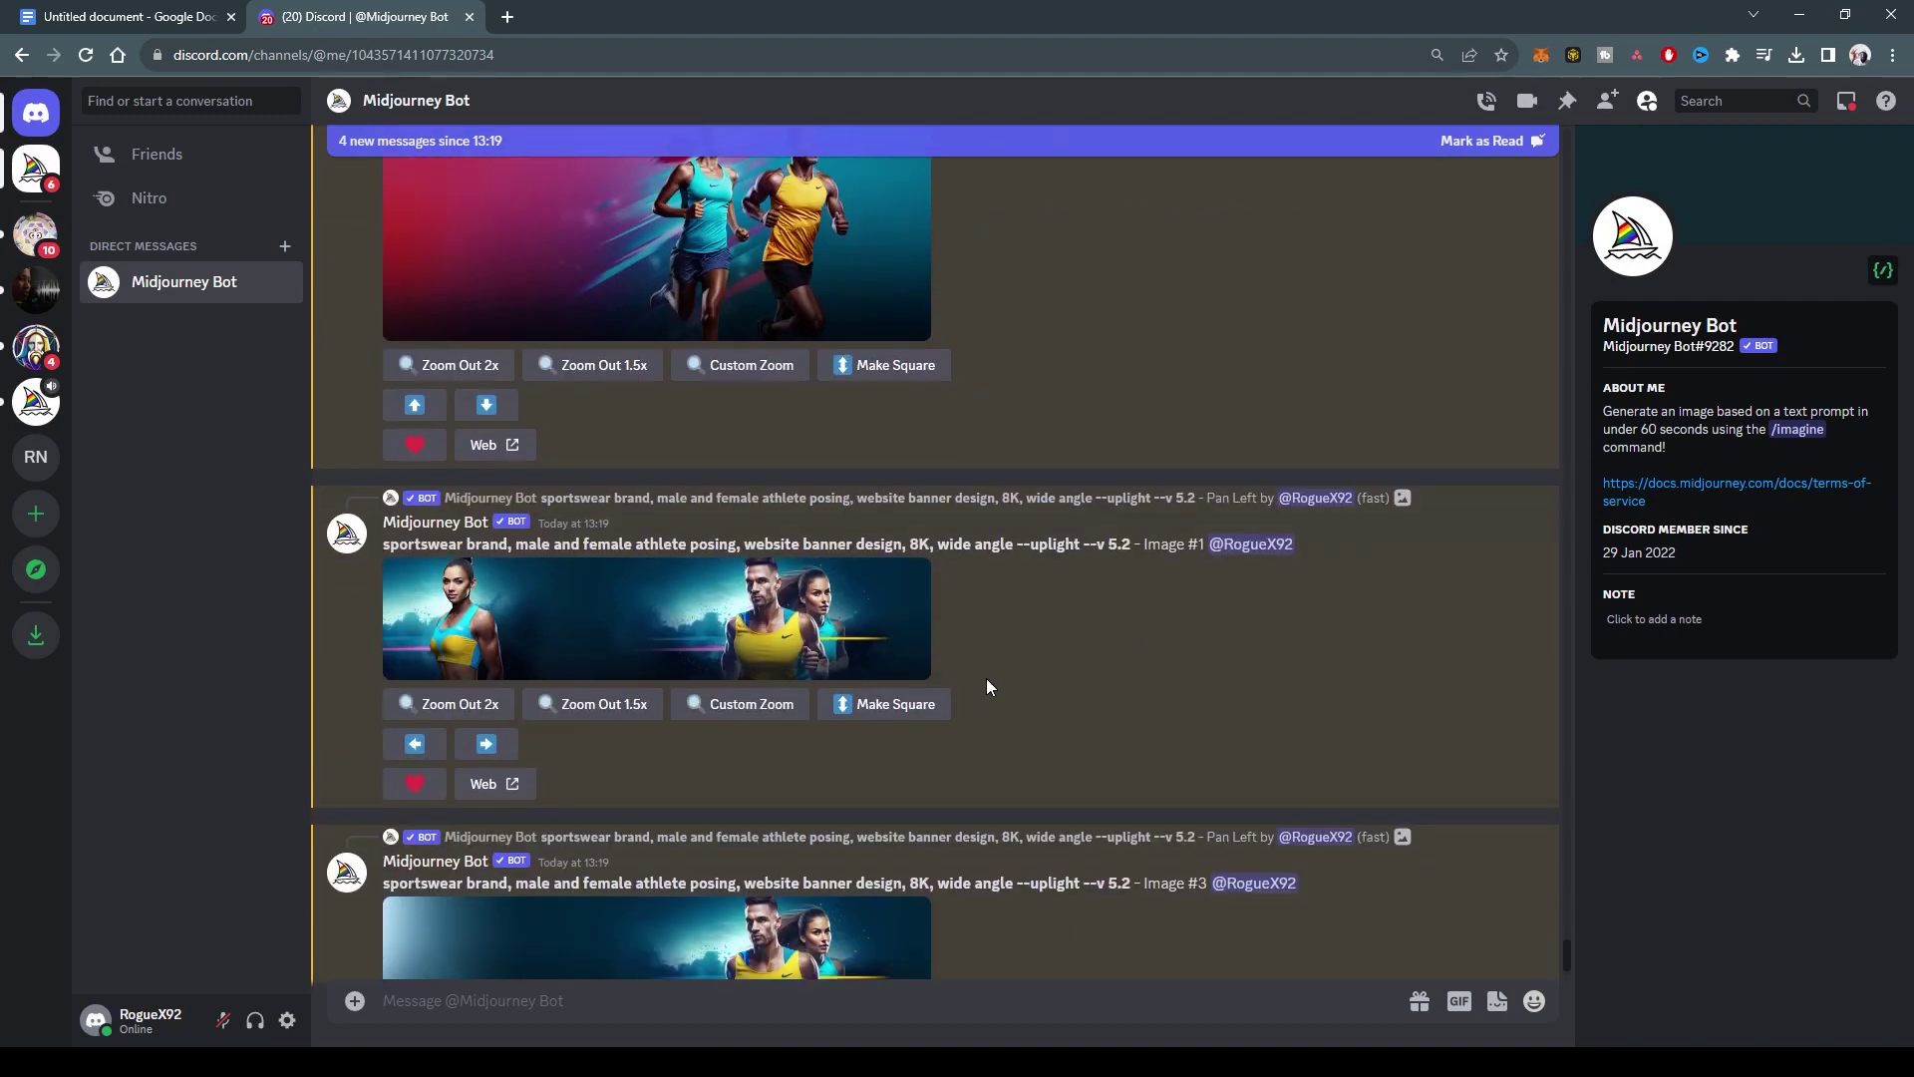
{"action": "left_click", "coordinate": [698, 616]}
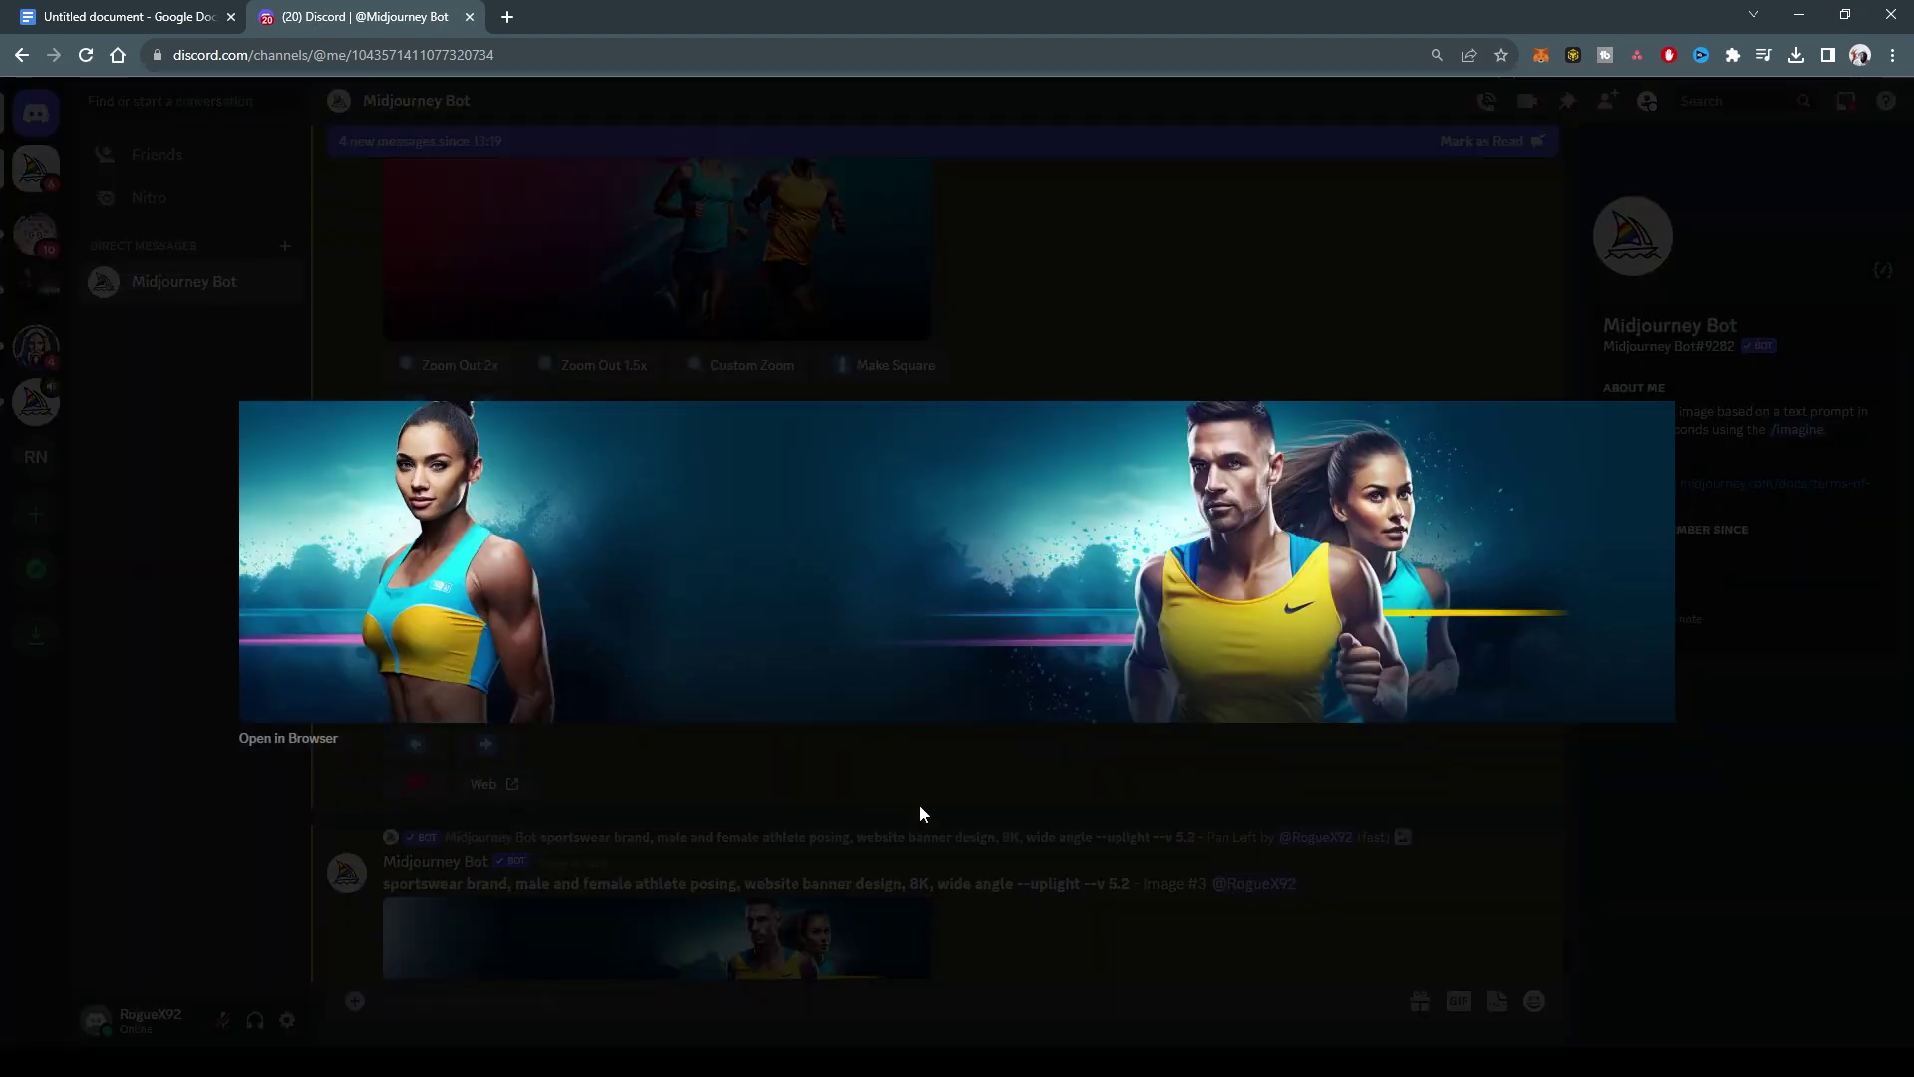
{"action": "left_click", "coordinate": [961, 806]}
{"action": "scroll", "coordinate": [892, 608], "scroll_direction": "down", "scroll_amount": 5}
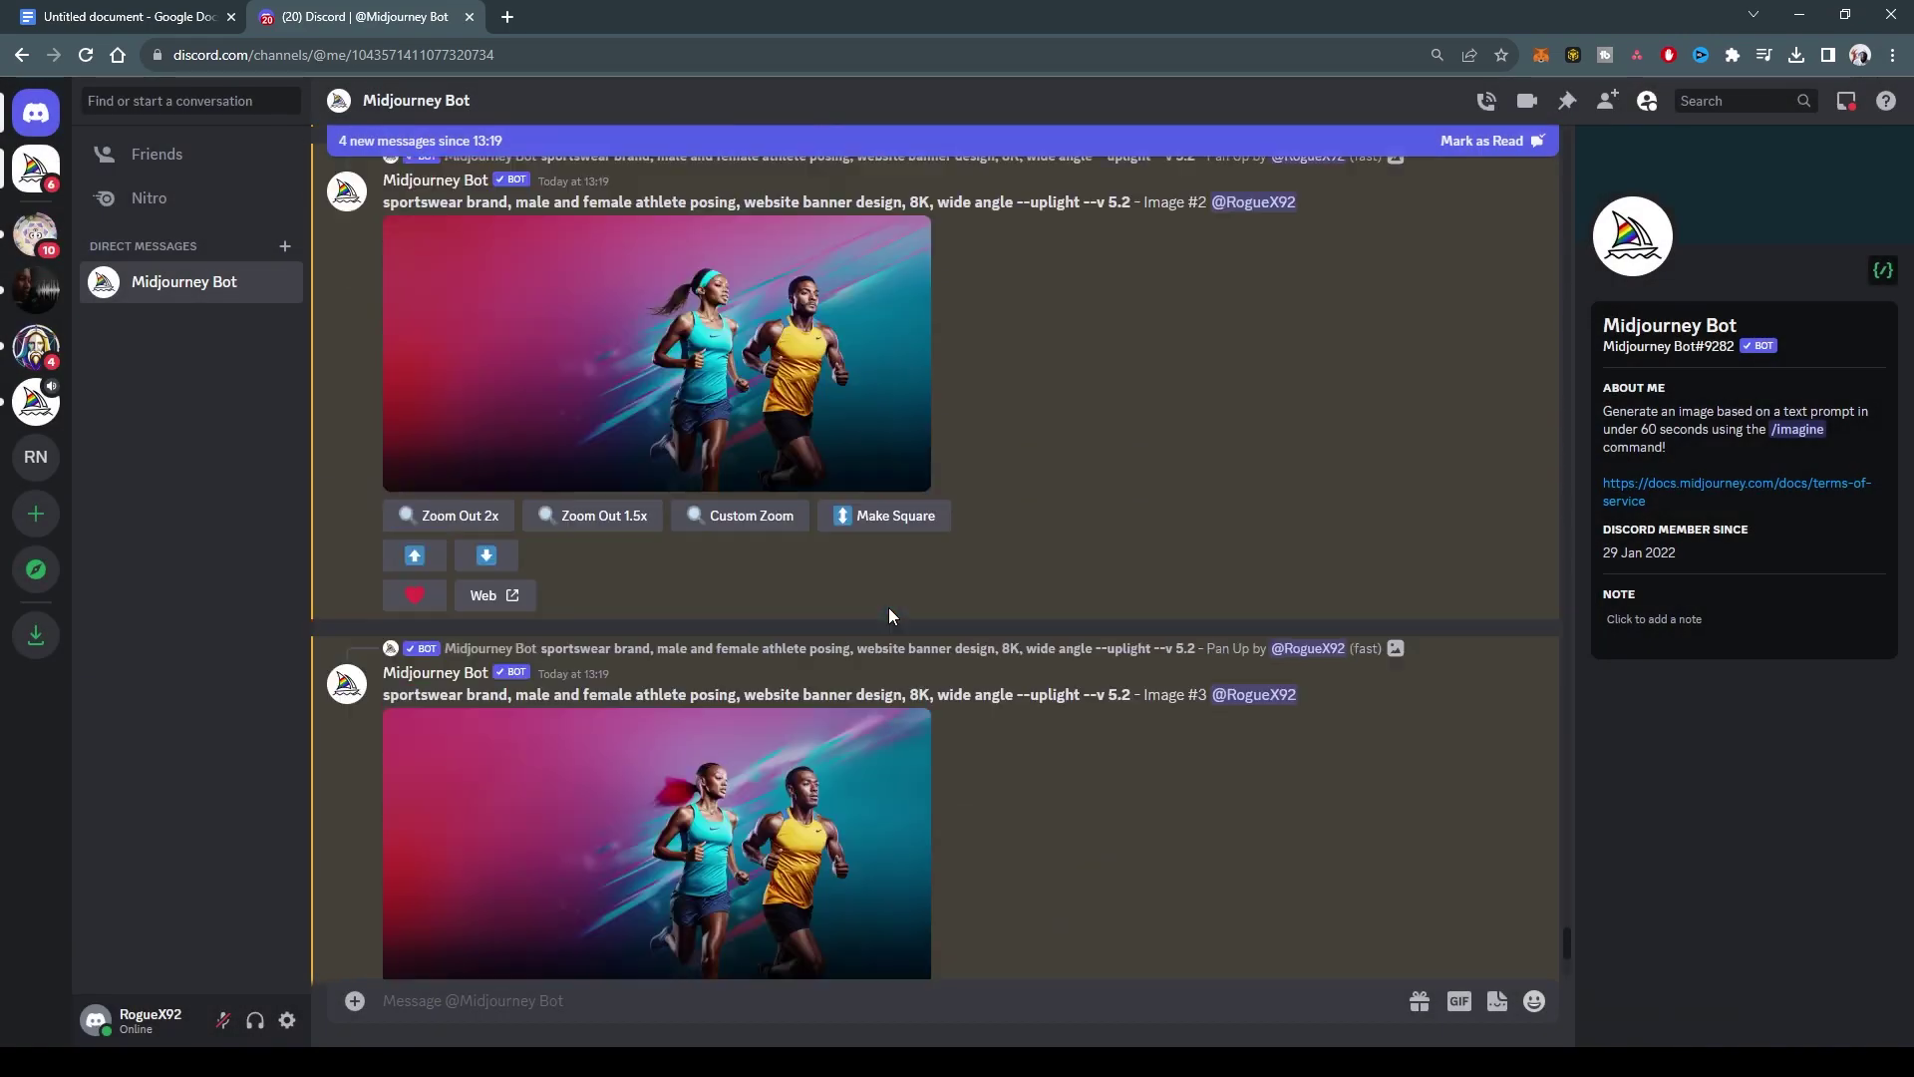
Step: Return to the original upscaled 3:1 sportswear banner image 1 and view it enlarged
{"action": "scroll", "coordinate": [884, 606], "scroll_direction": "up", "scroll_amount": 15}
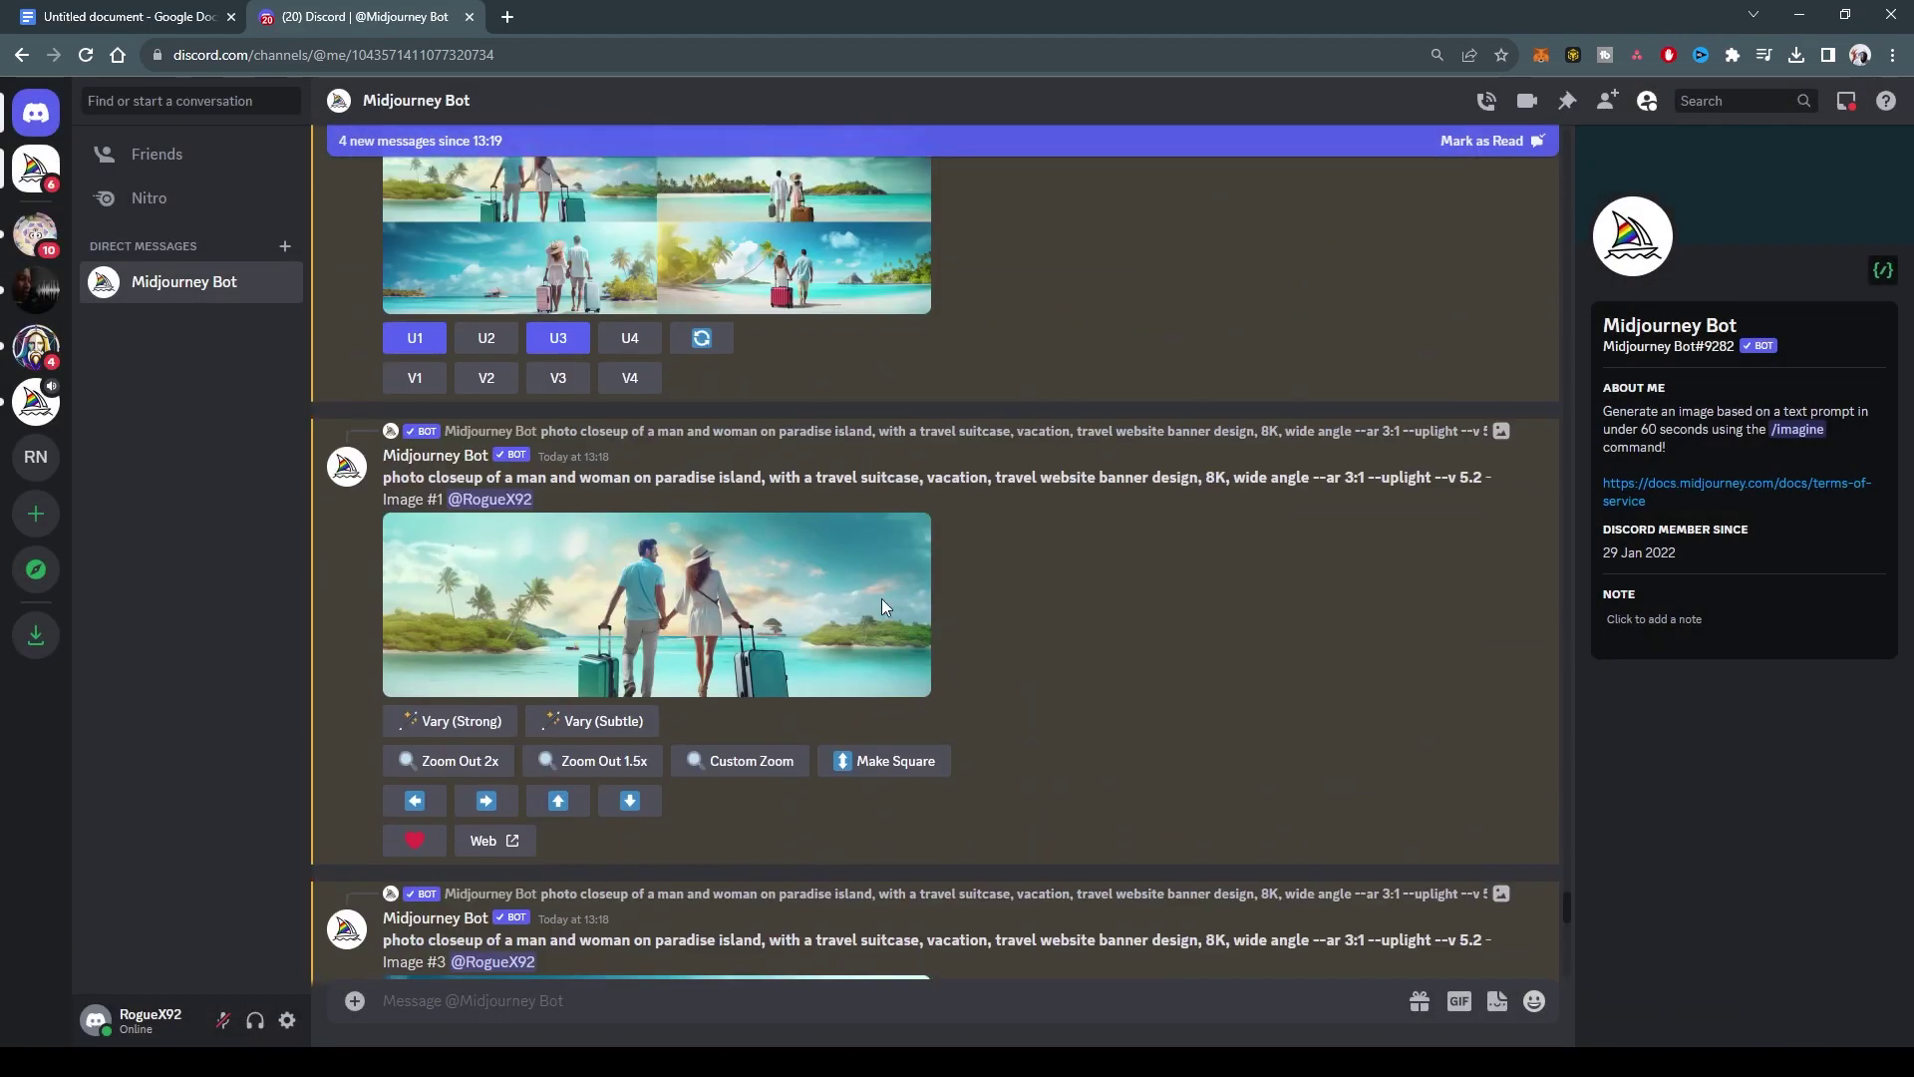
{"action": "scroll", "coordinate": [883, 599], "scroll_direction": "up", "scroll_amount": 10}
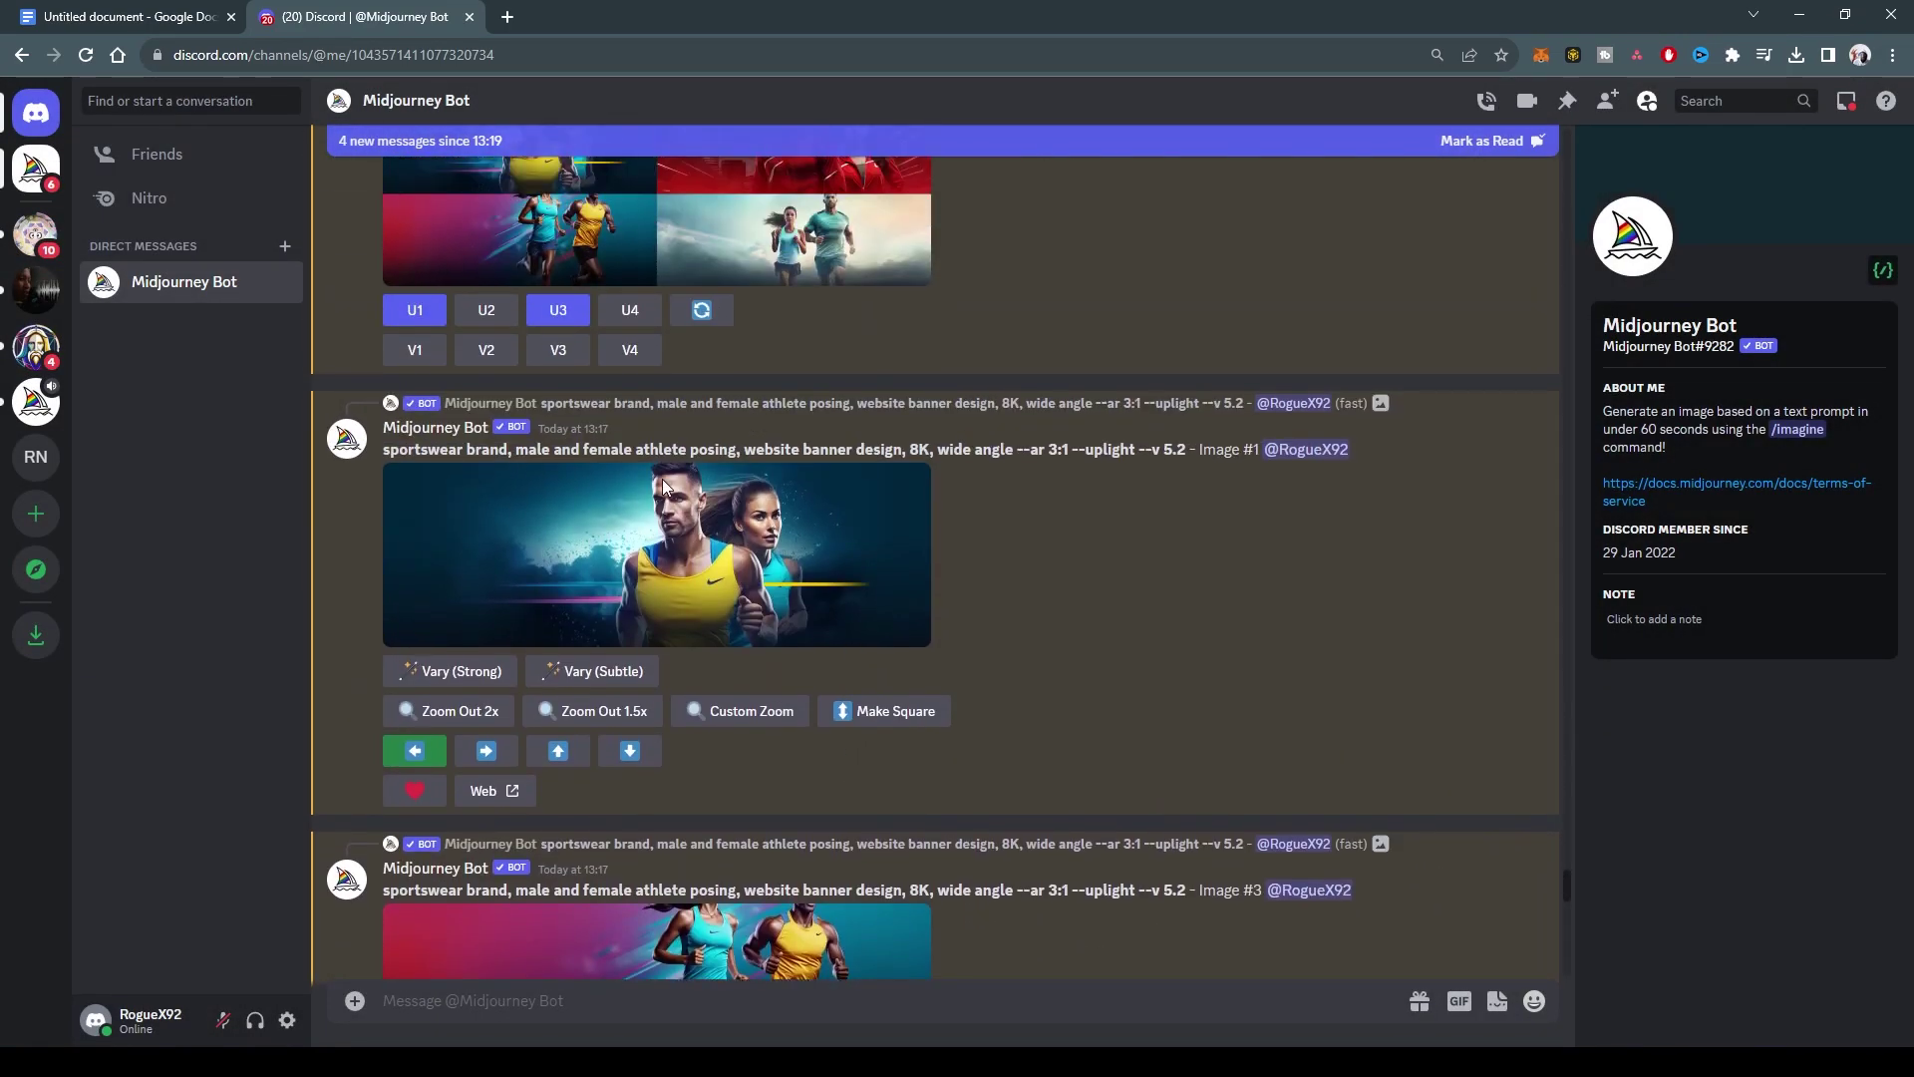
{"action": "left_click", "coordinate": [660, 511]}
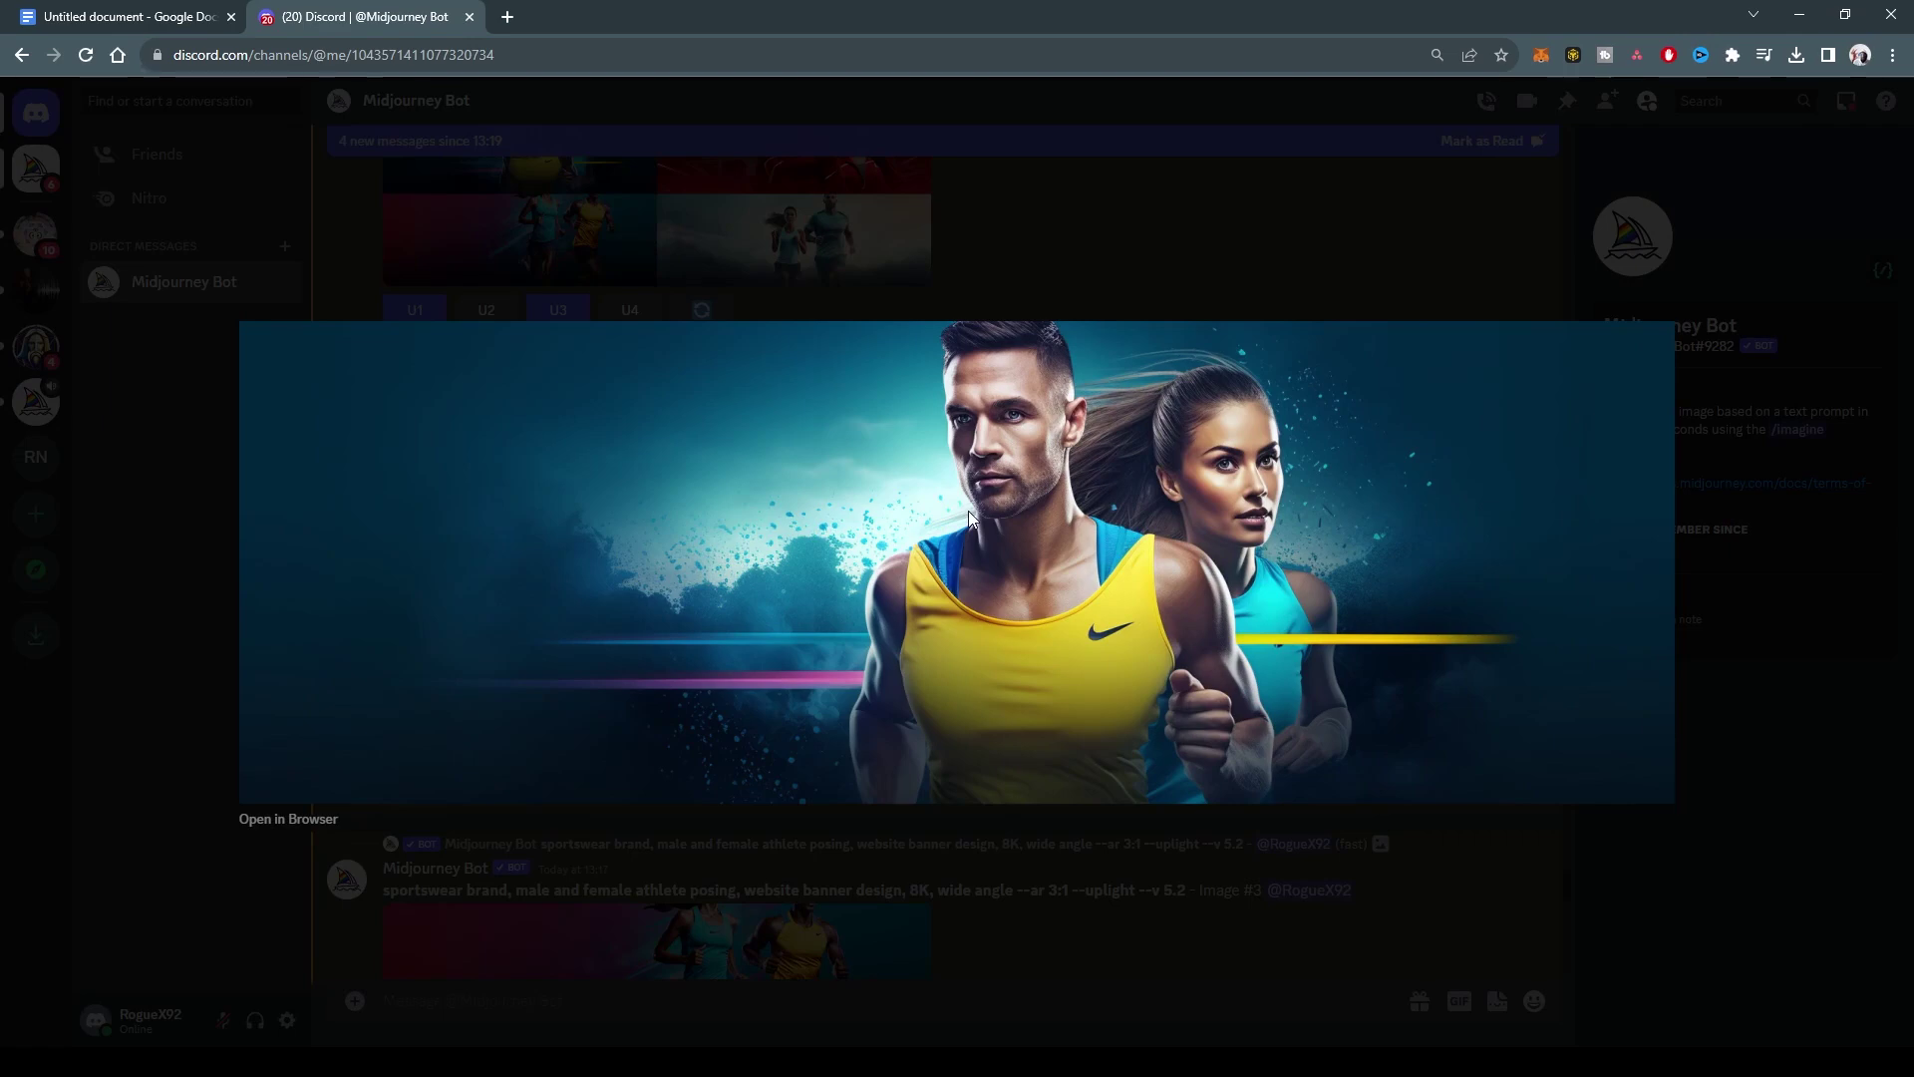
Step: Open the upscaled Pan Left sportswear banner image 1 in the browser at full size and inspect its whole width
{"action": "left_click", "coordinate": [1071, 878]}
{"action": "scroll", "coordinate": [1080, 768], "scroll_direction": "down", "scroll_amount": 10}
{"action": "scroll", "coordinate": [1087, 736], "scroll_direction": "down", "scroll_amount": 15}
{"action": "scroll", "coordinate": [1080, 720], "scroll_direction": "down", "scroll_amount": 8}
{"action": "left_click", "coordinate": [684, 619]}
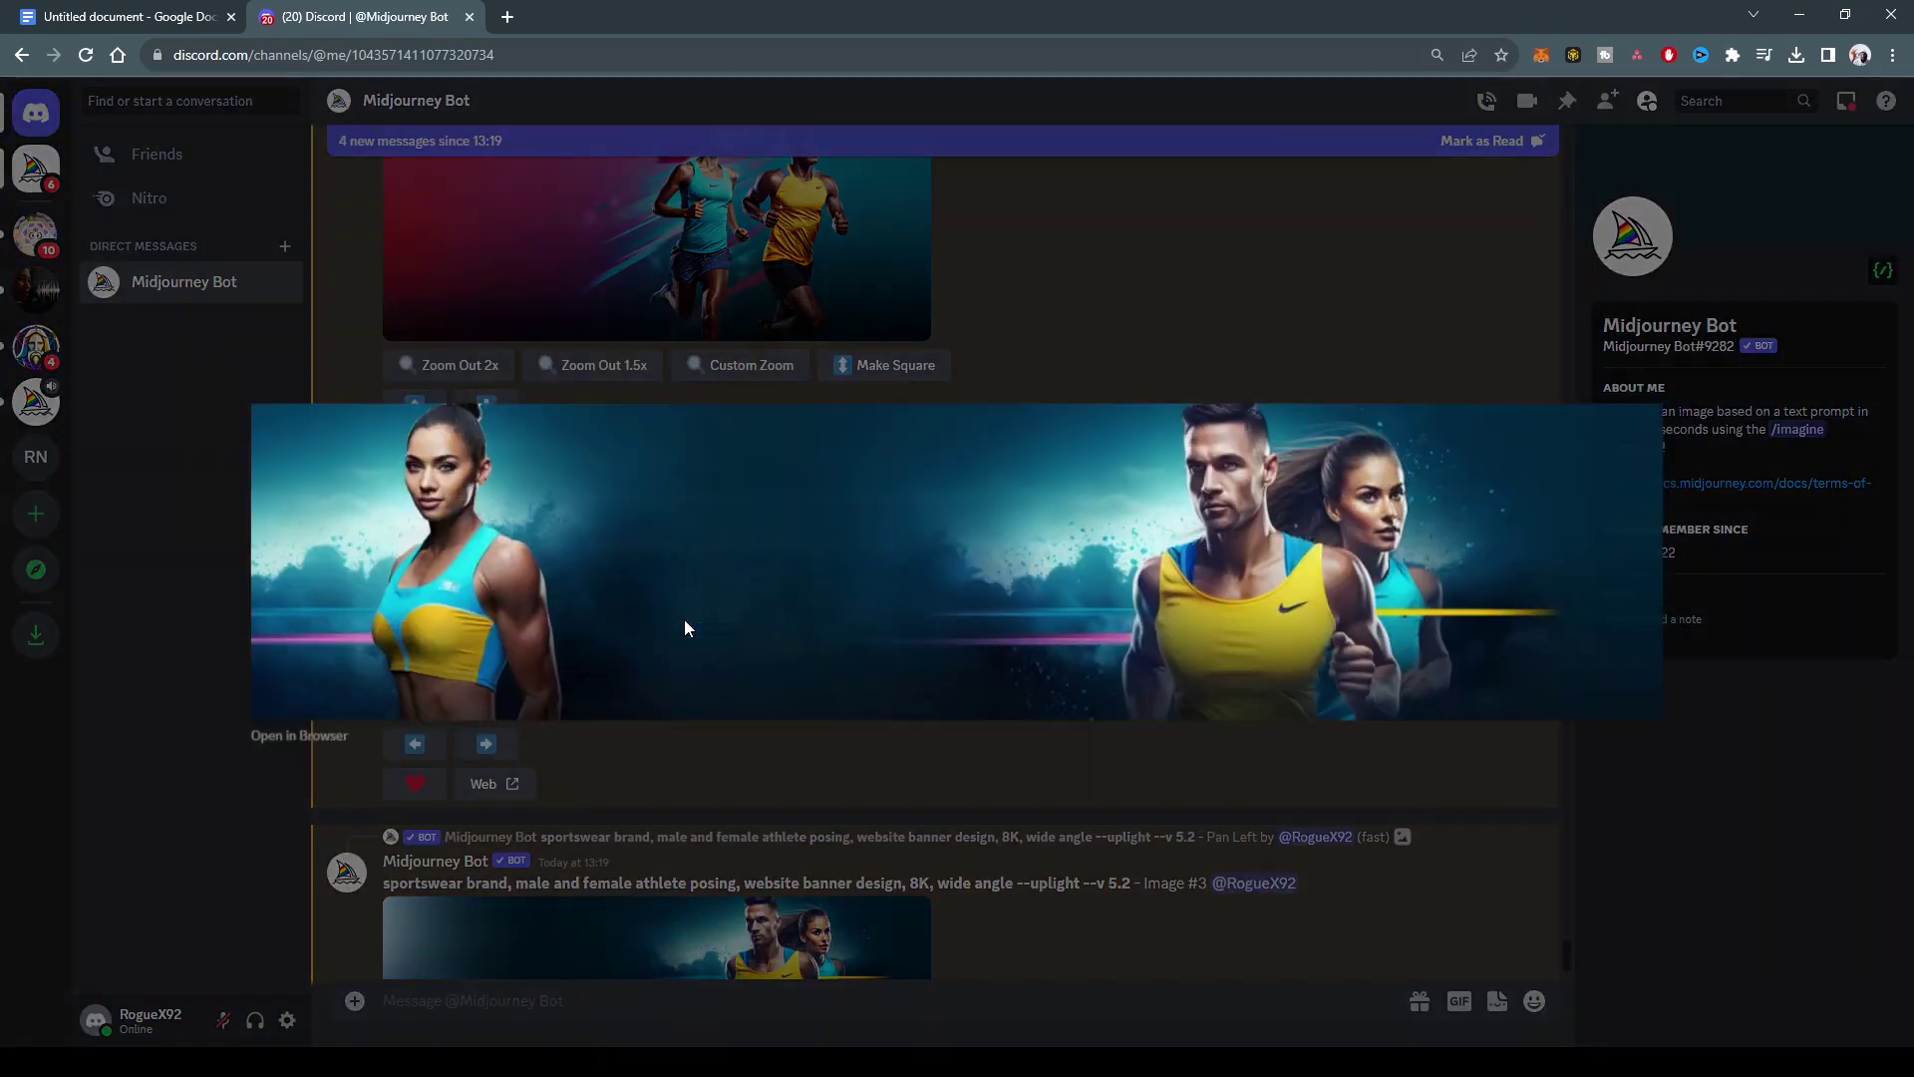
{"action": "left_click", "coordinate": [288, 740]}
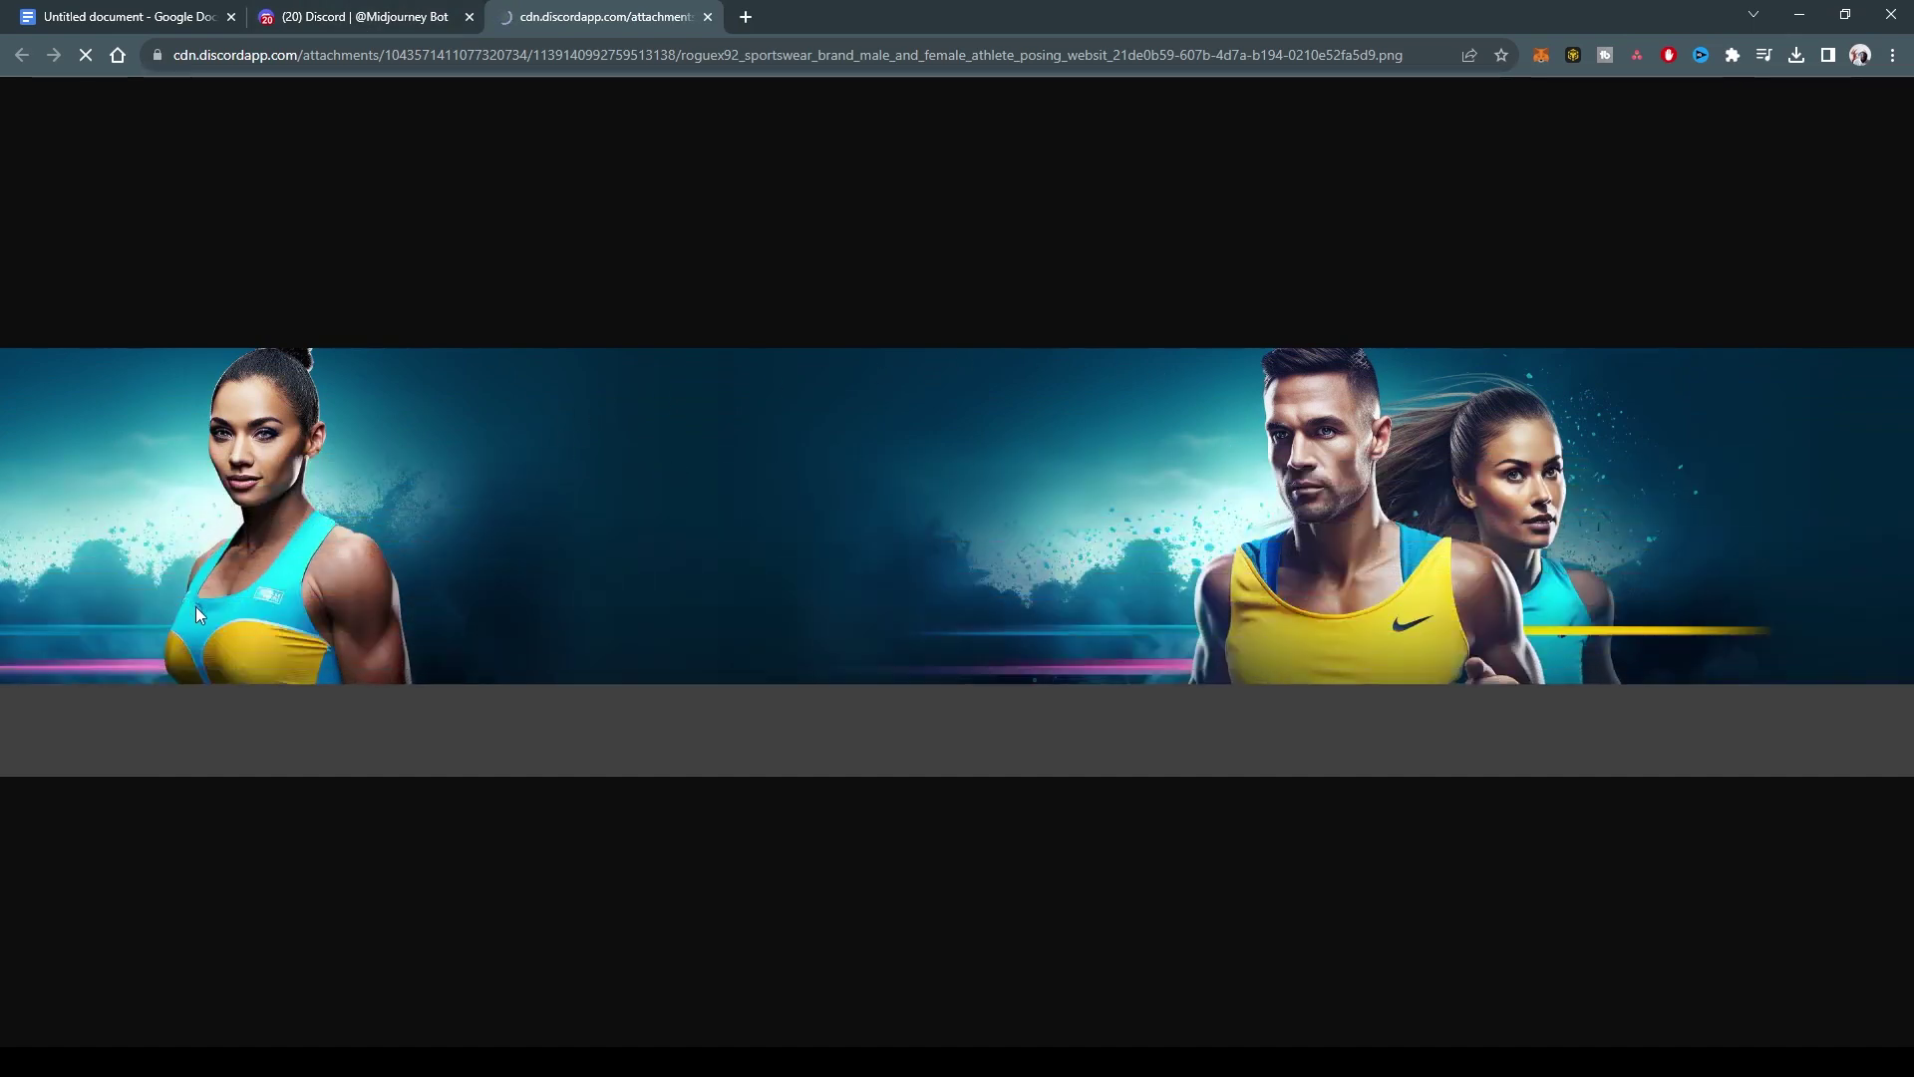
{"action": "left_click", "coordinate": [589, 600]}
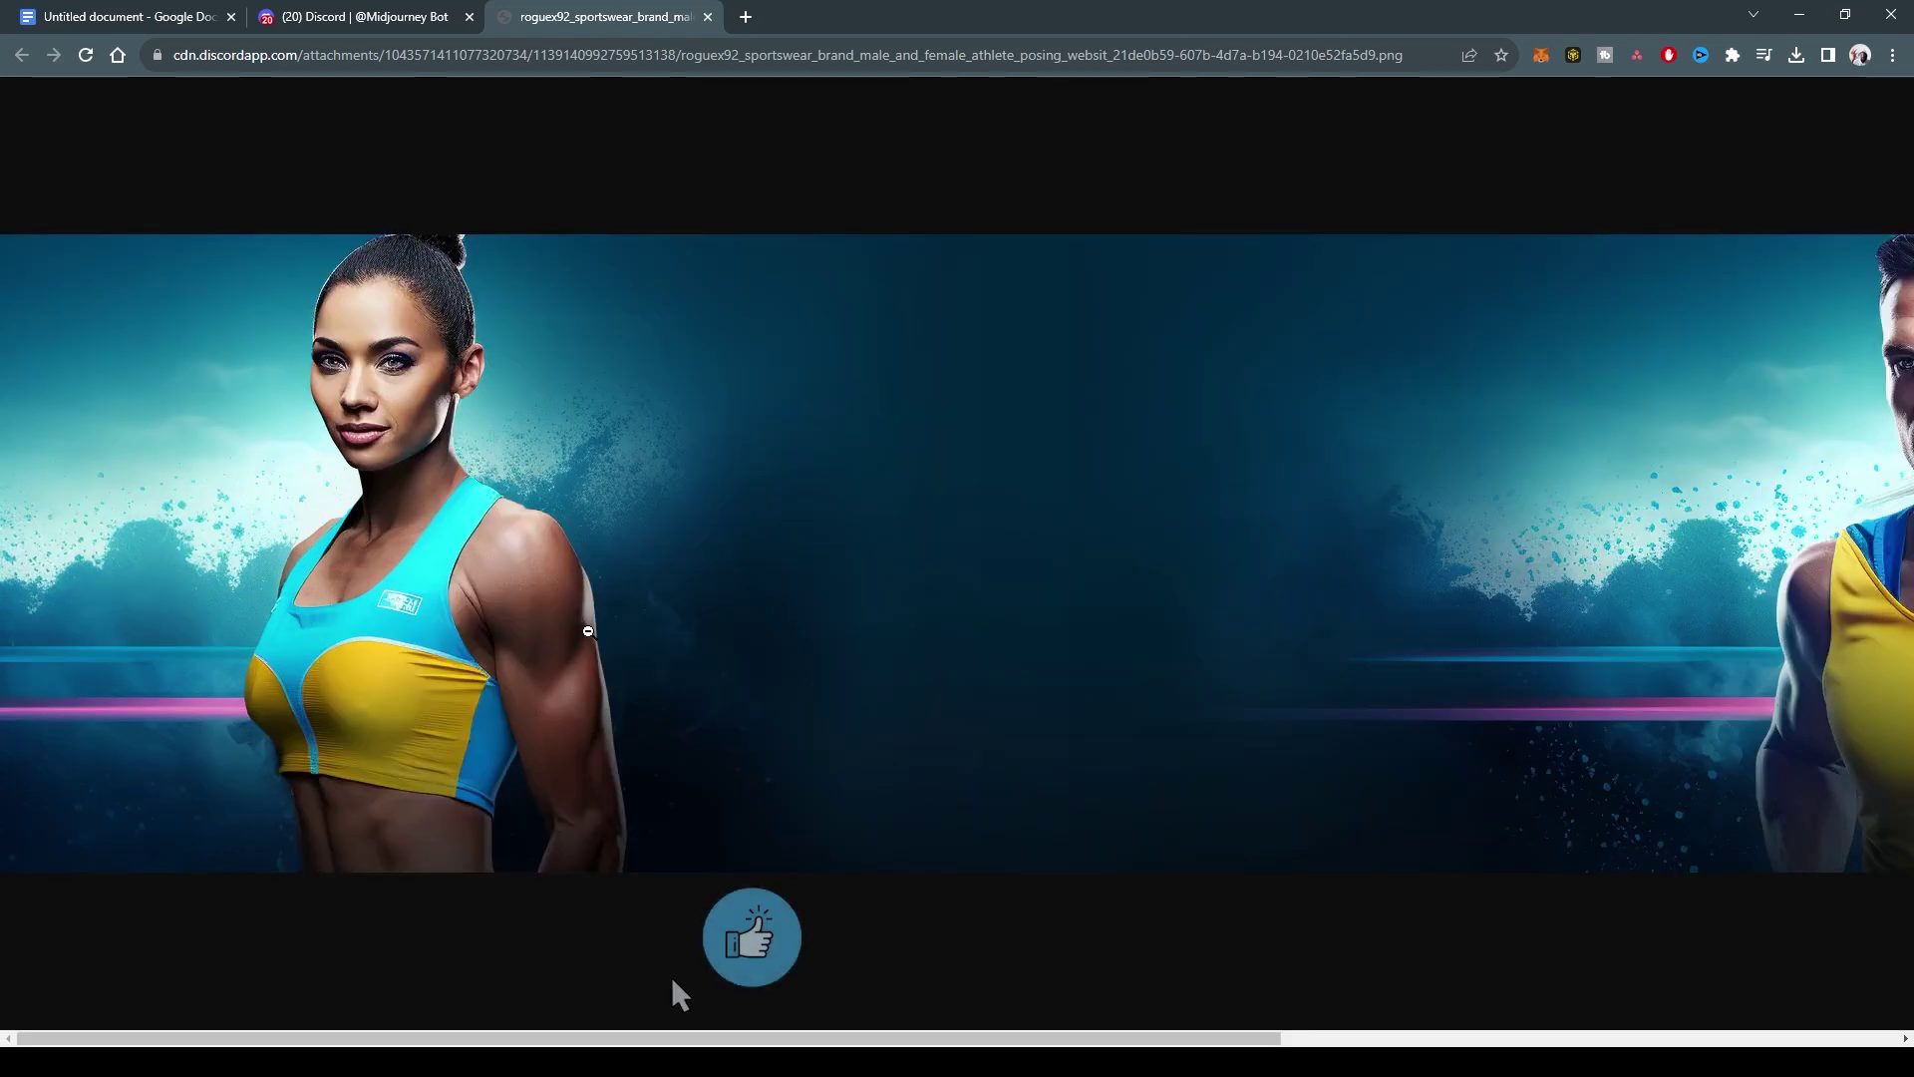
{"action": "scroll", "coordinate": [613, 595], "scroll_direction": "right", "scroll_amount": 5}
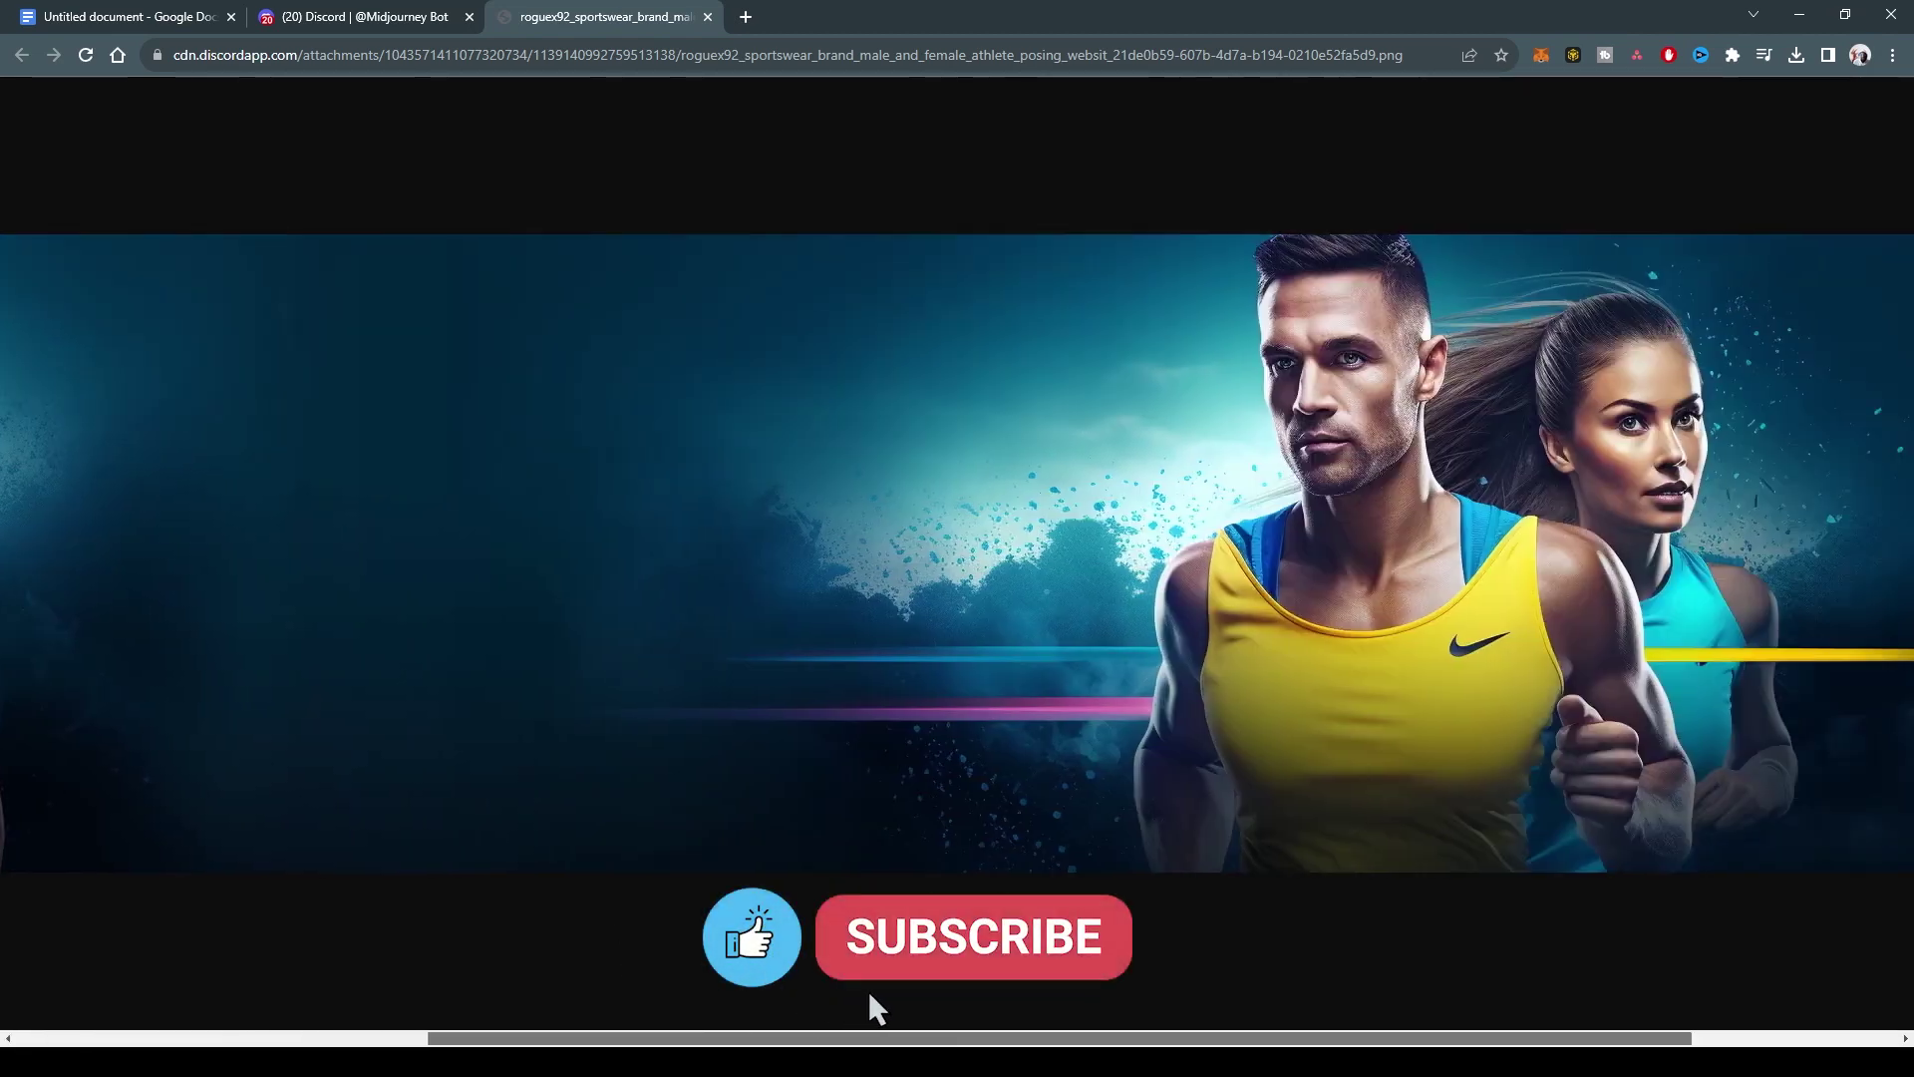
{"action": "scroll", "coordinate": [660, 1019], "scroll_direction": "right", "scroll_amount": 3}
{"action": "scroll", "coordinate": [660, 1018], "scroll_direction": "left", "scroll_amount": 8}
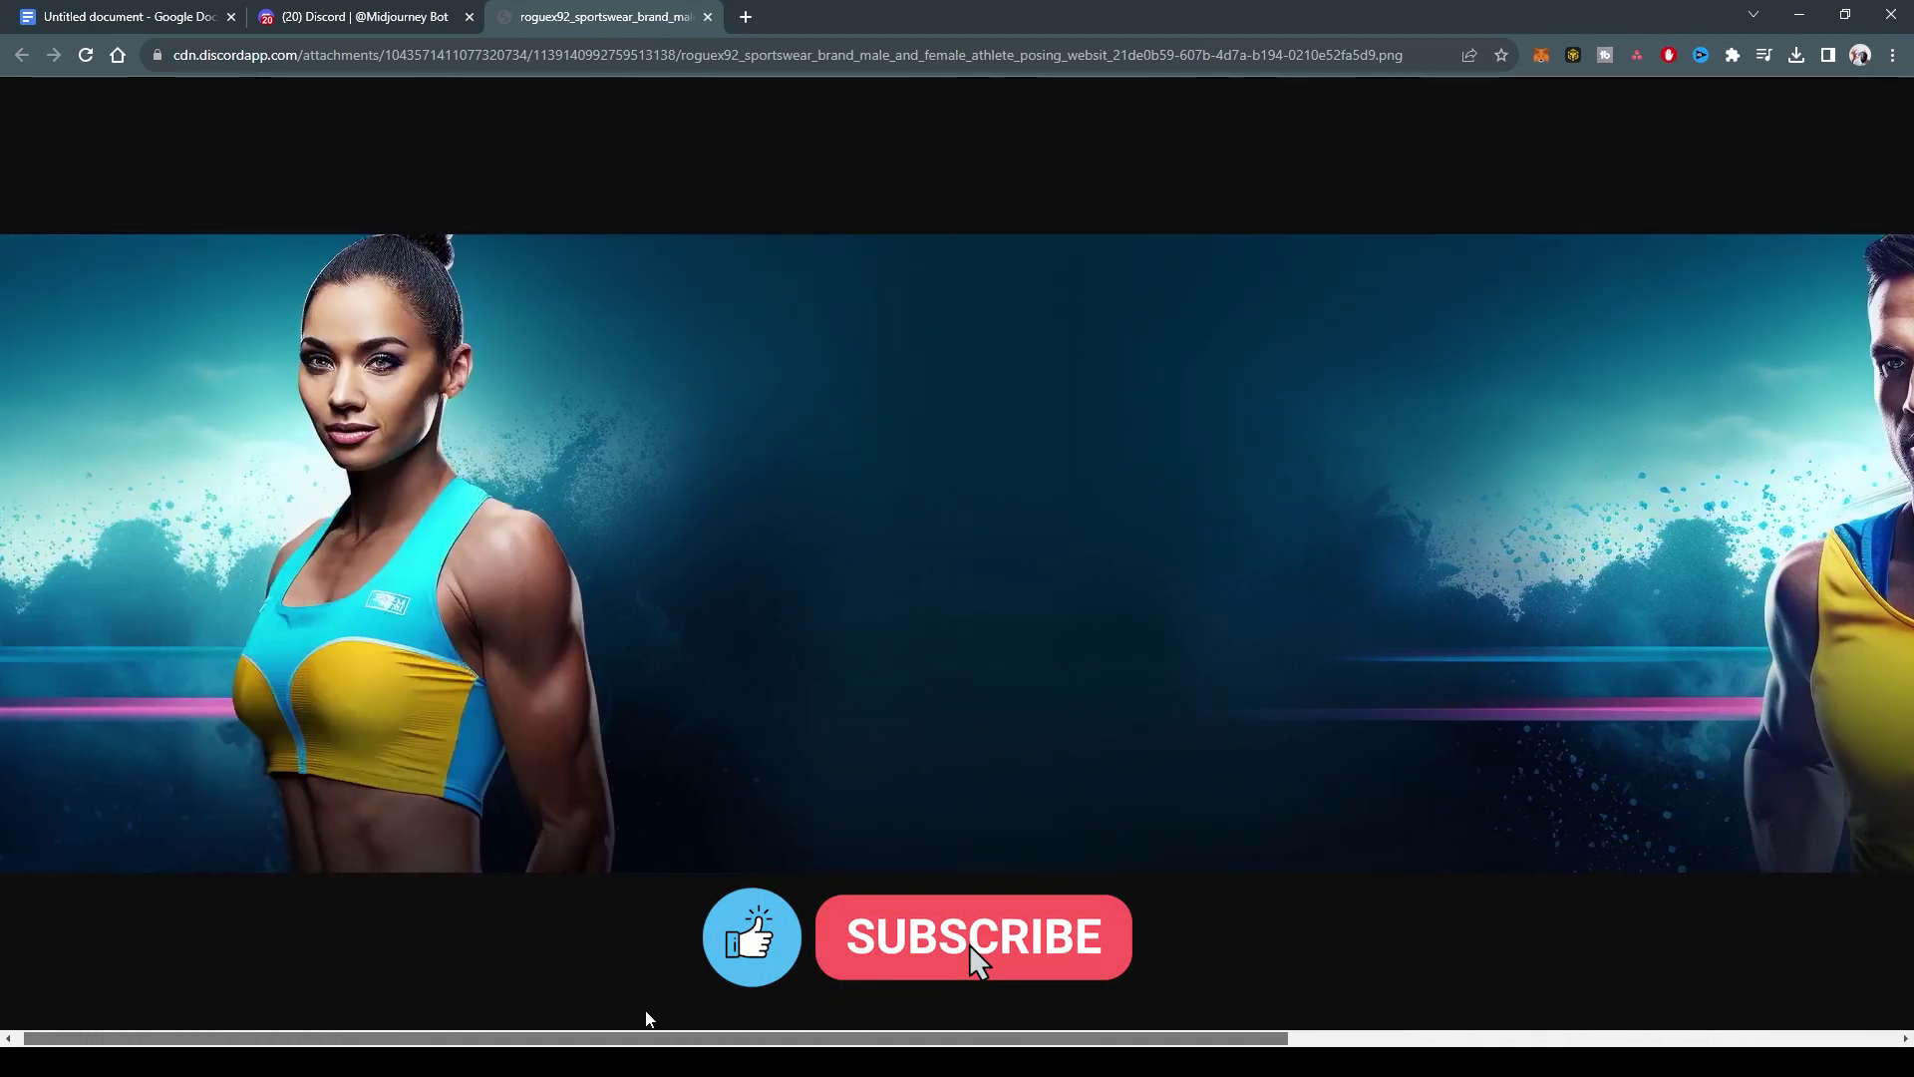
Step: Open the original upscaled 3:1 sportswear banner image 1 in the browser and compare it with the full-size Pan Left version
{"action": "left_click", "coordinate": [360, 18]}
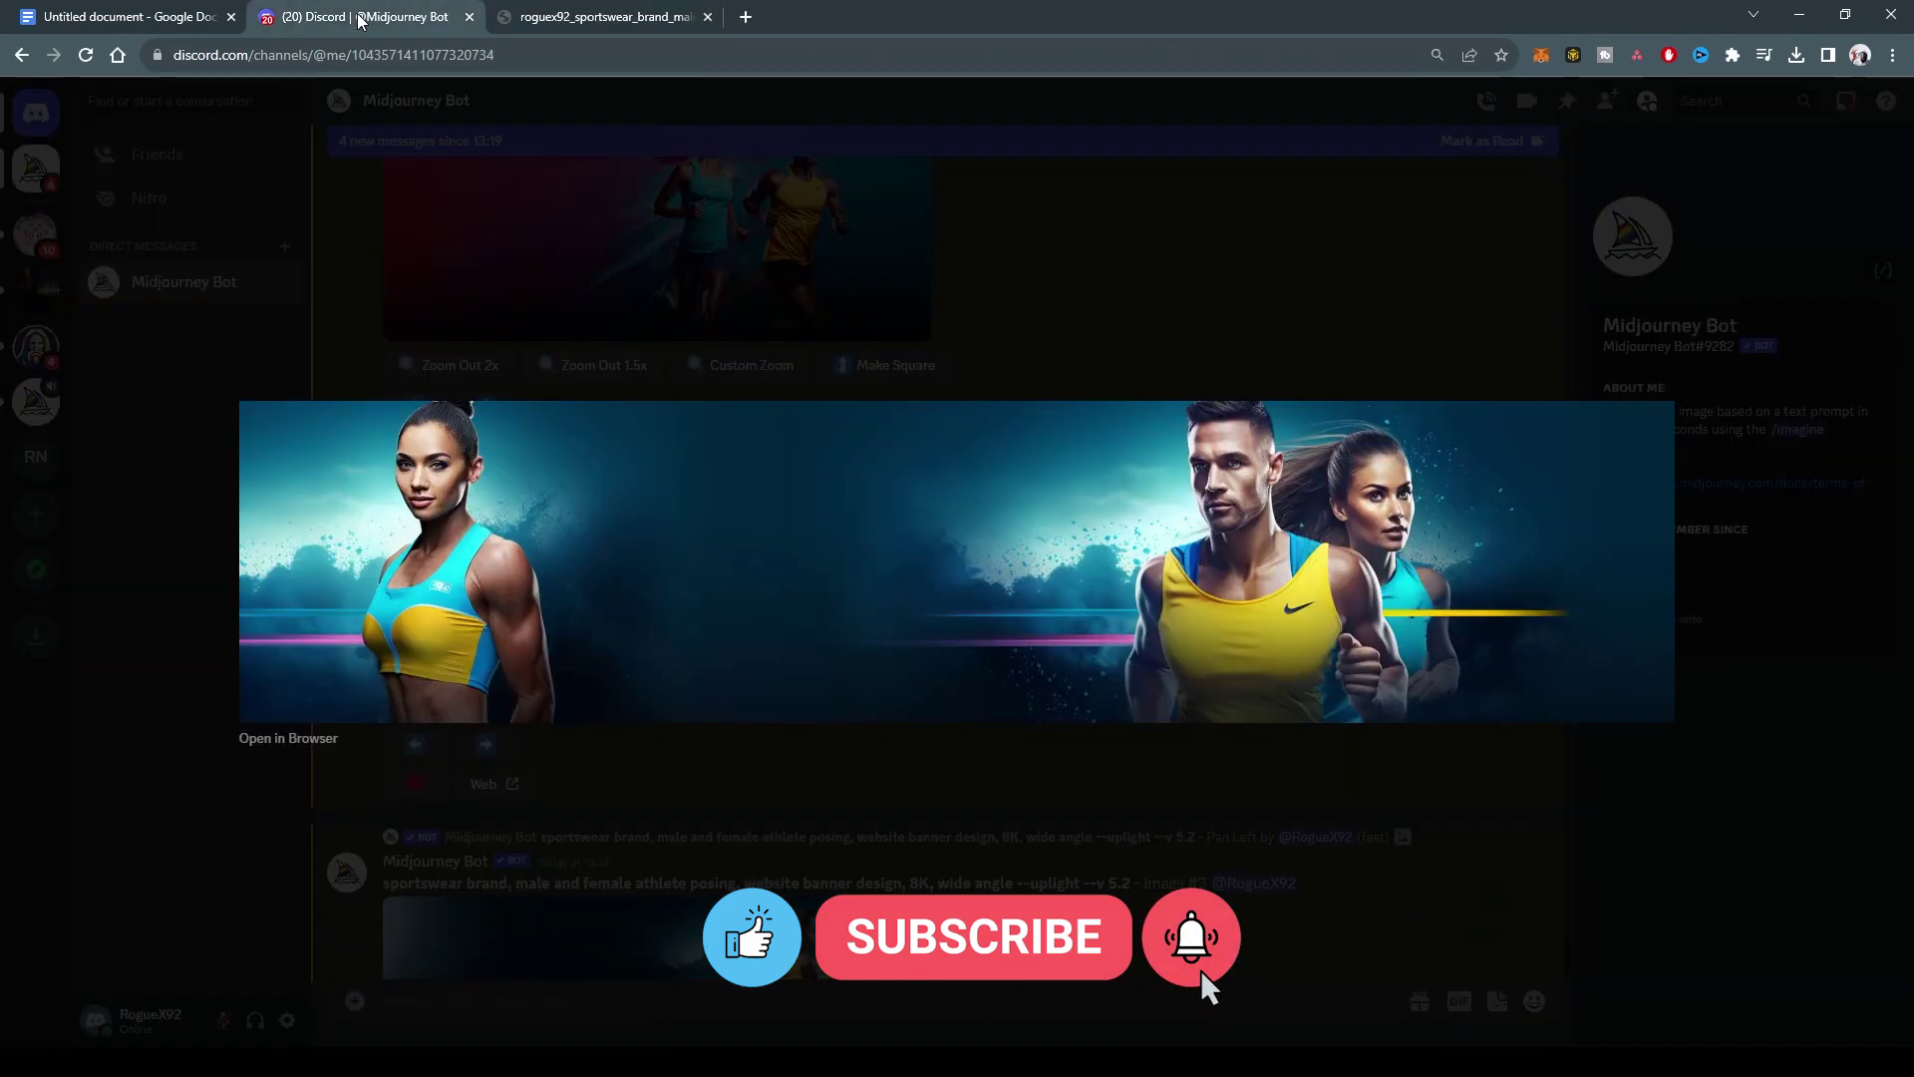
{"action": "left_click", "coordinate": [619, 320]}
{"action": "scroll", "coordinate": [670, 413], "scroll_direction": "up", "scroll_amount": 3}
{"action": "scroll", "coordinate": [674, 418], "scroll_direction": "up", "scroll_amount": 10}
{"action": "scroll", "coordinate": [680, 429], "scroll_direction": "up", "scroll_amount": 10}
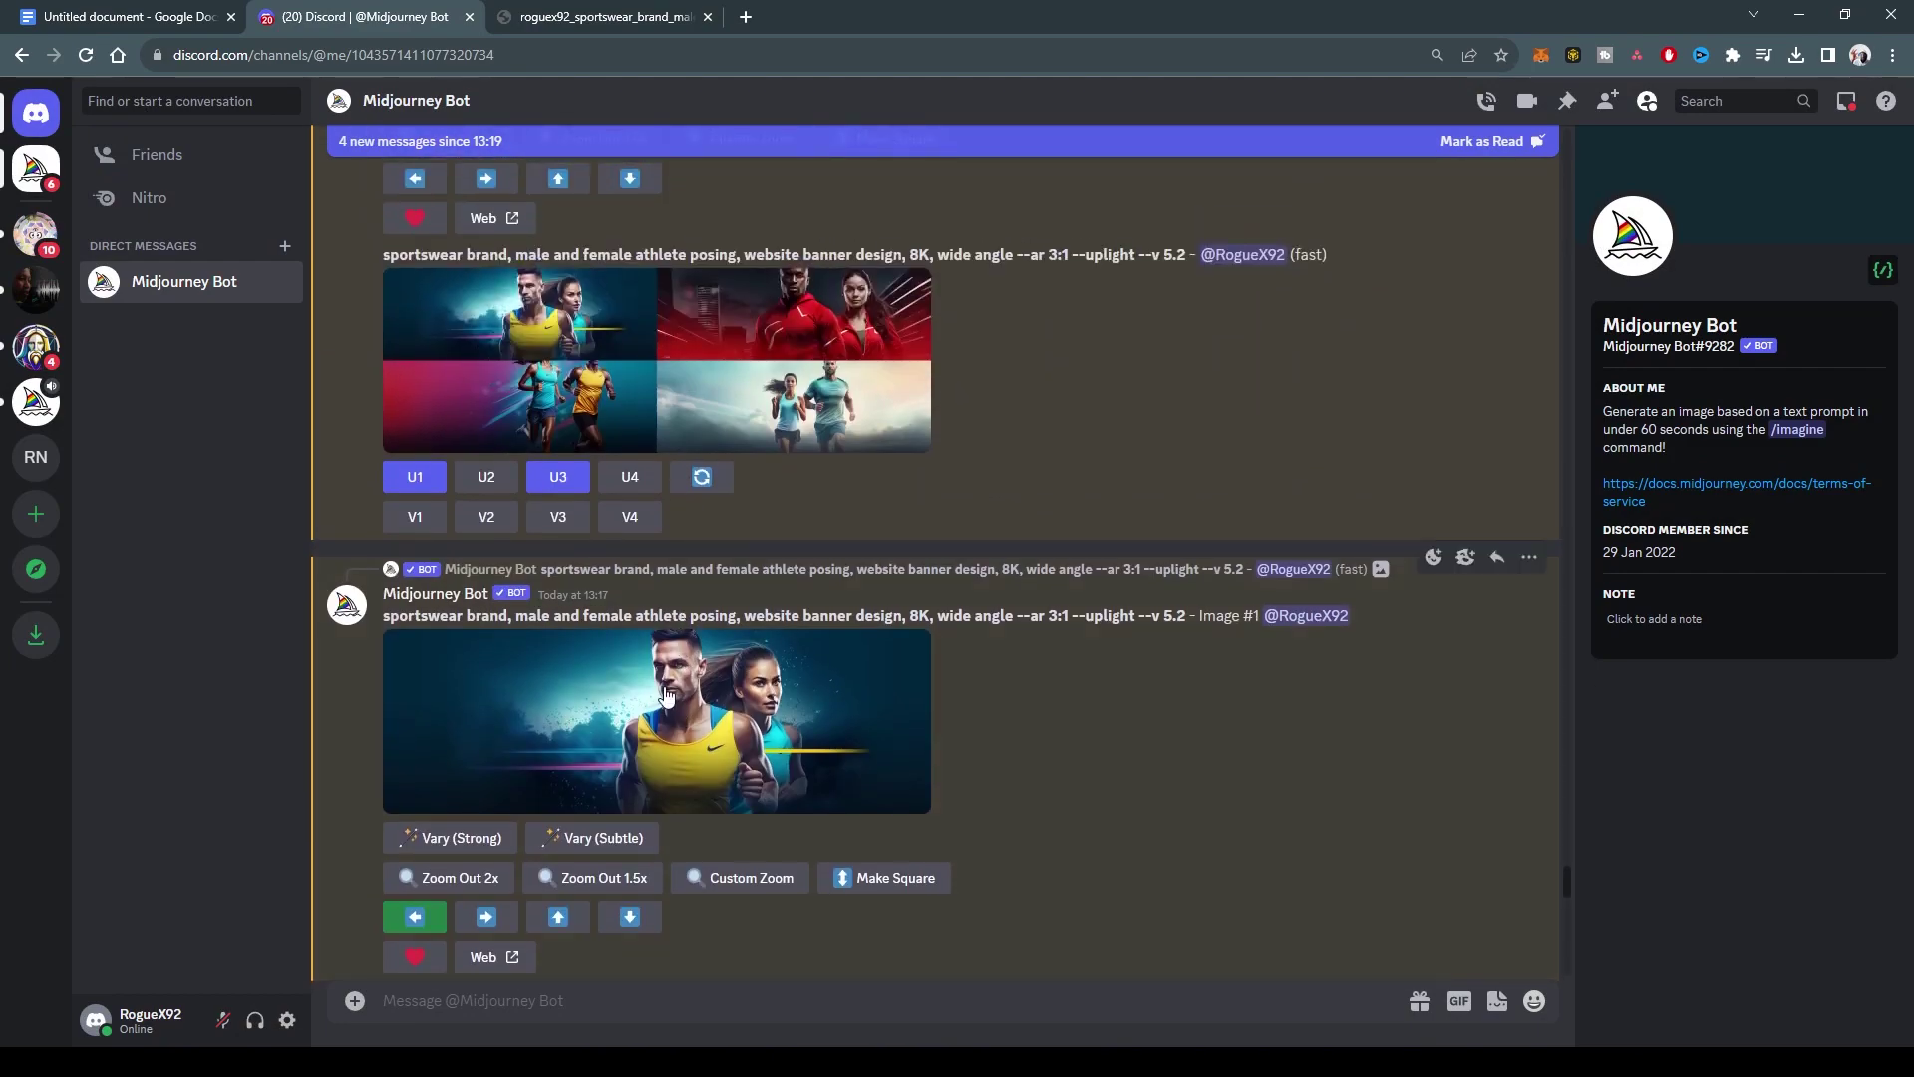
{"action": "left_click", "coordinate": [666, 688]}
{"action": "left_click", "coordinate": [299, 817]}
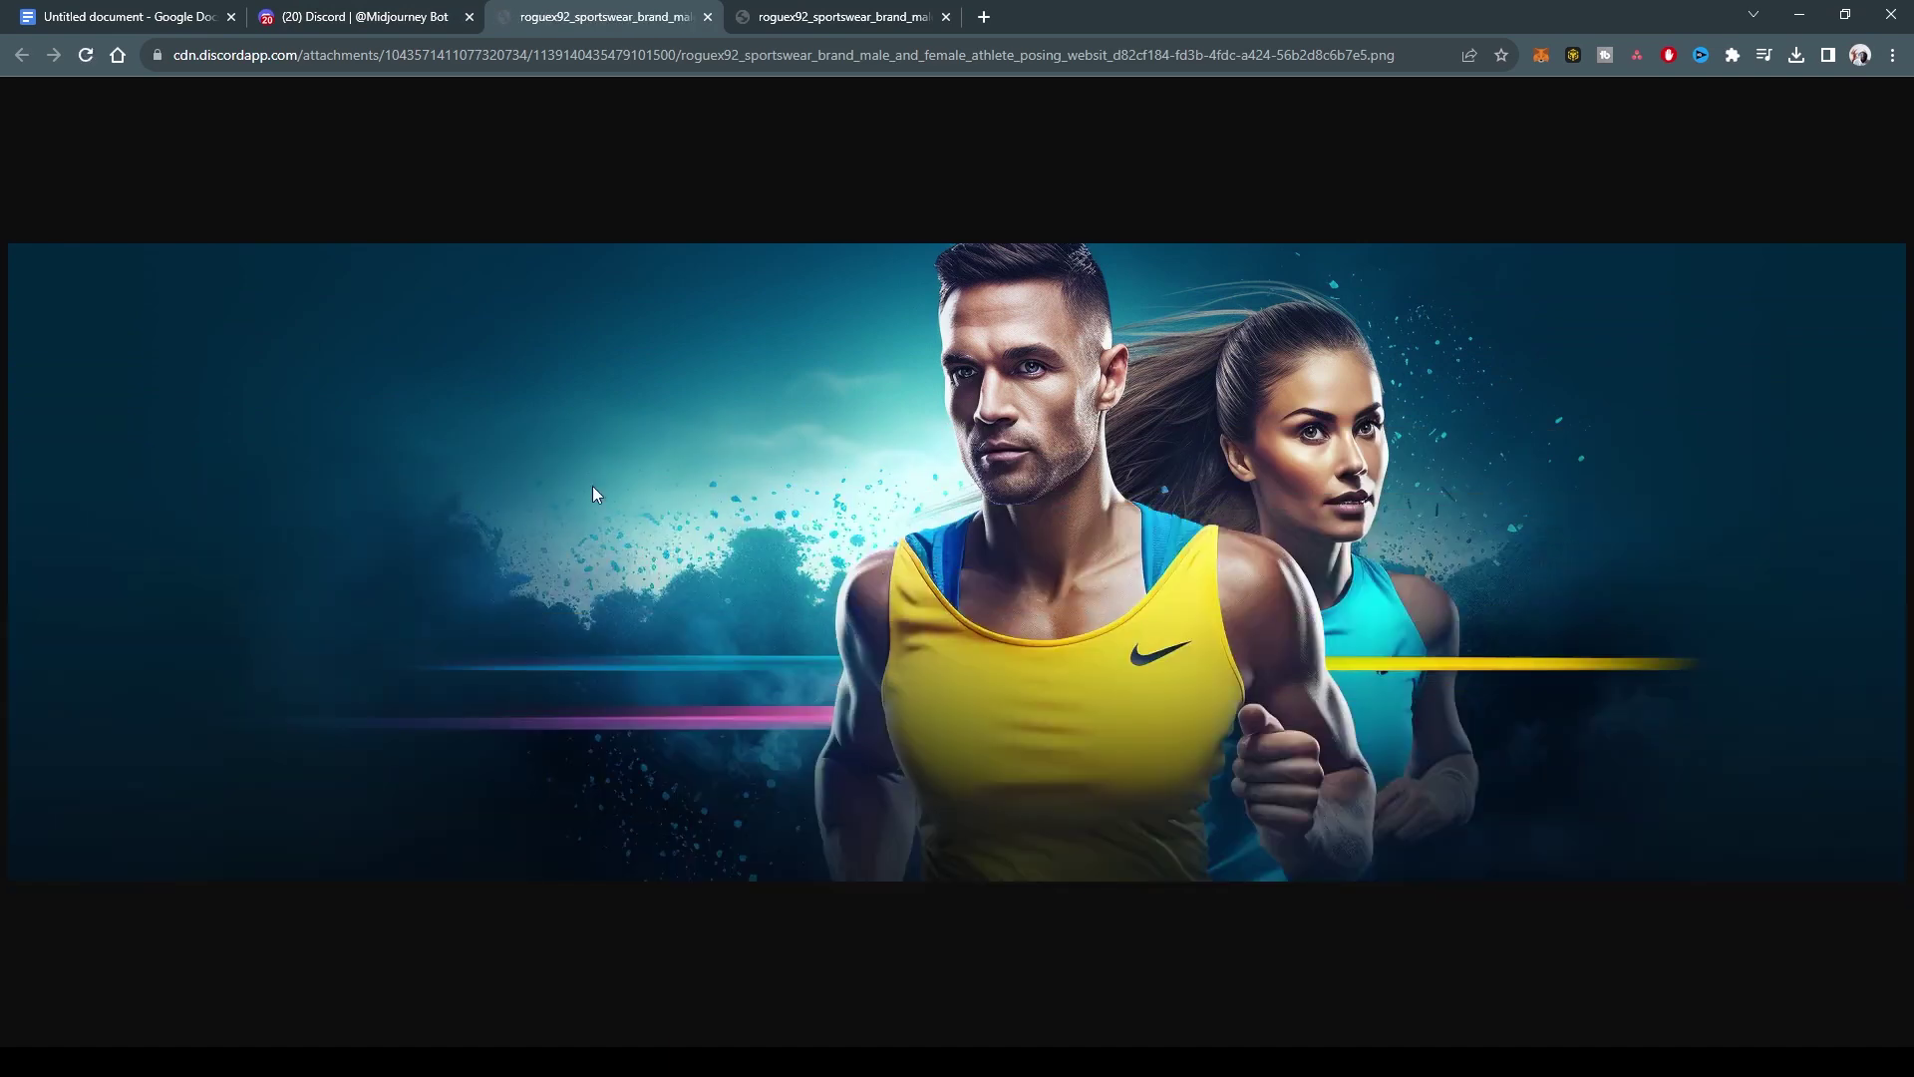
{"action": "left_click", "coordinate": [803, 20]}
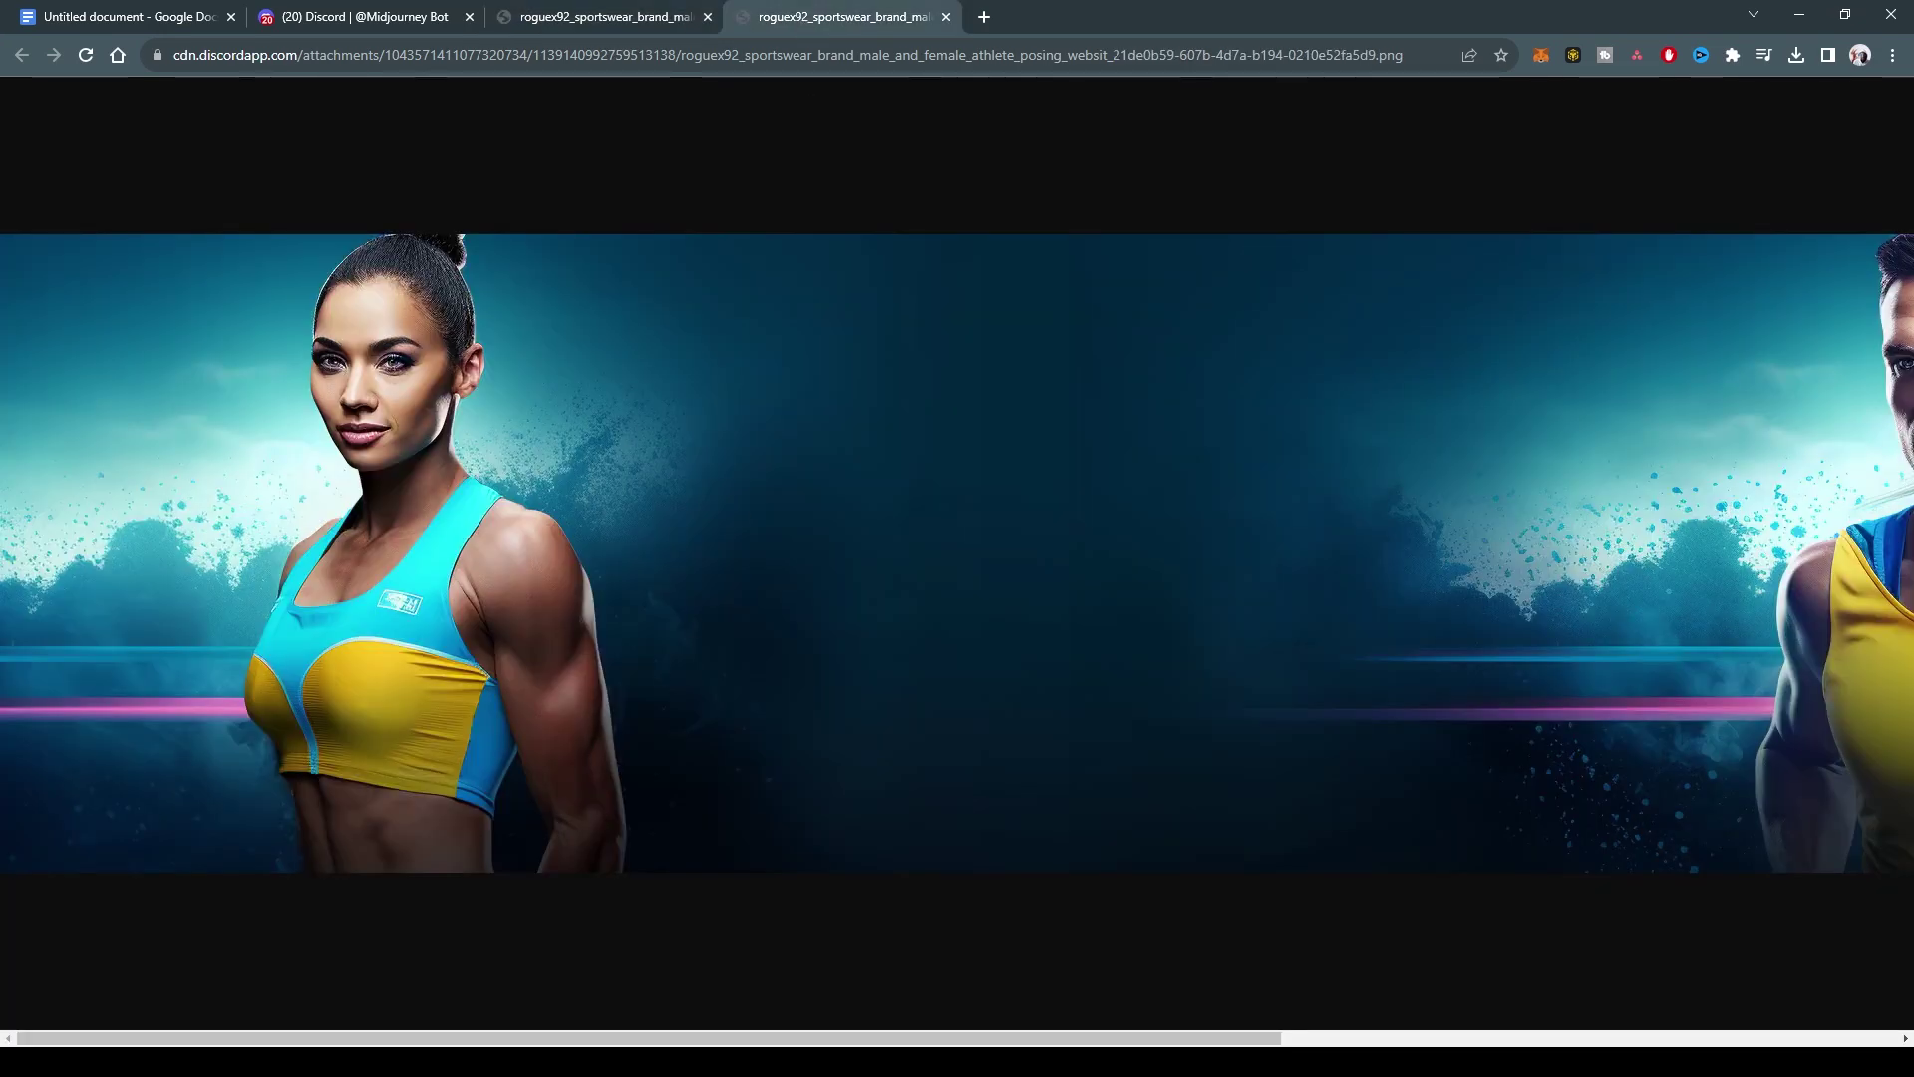
{"action": "left_click_drag", "start_coordinate": [695, 1038], "coordinate": [650, 1002]}
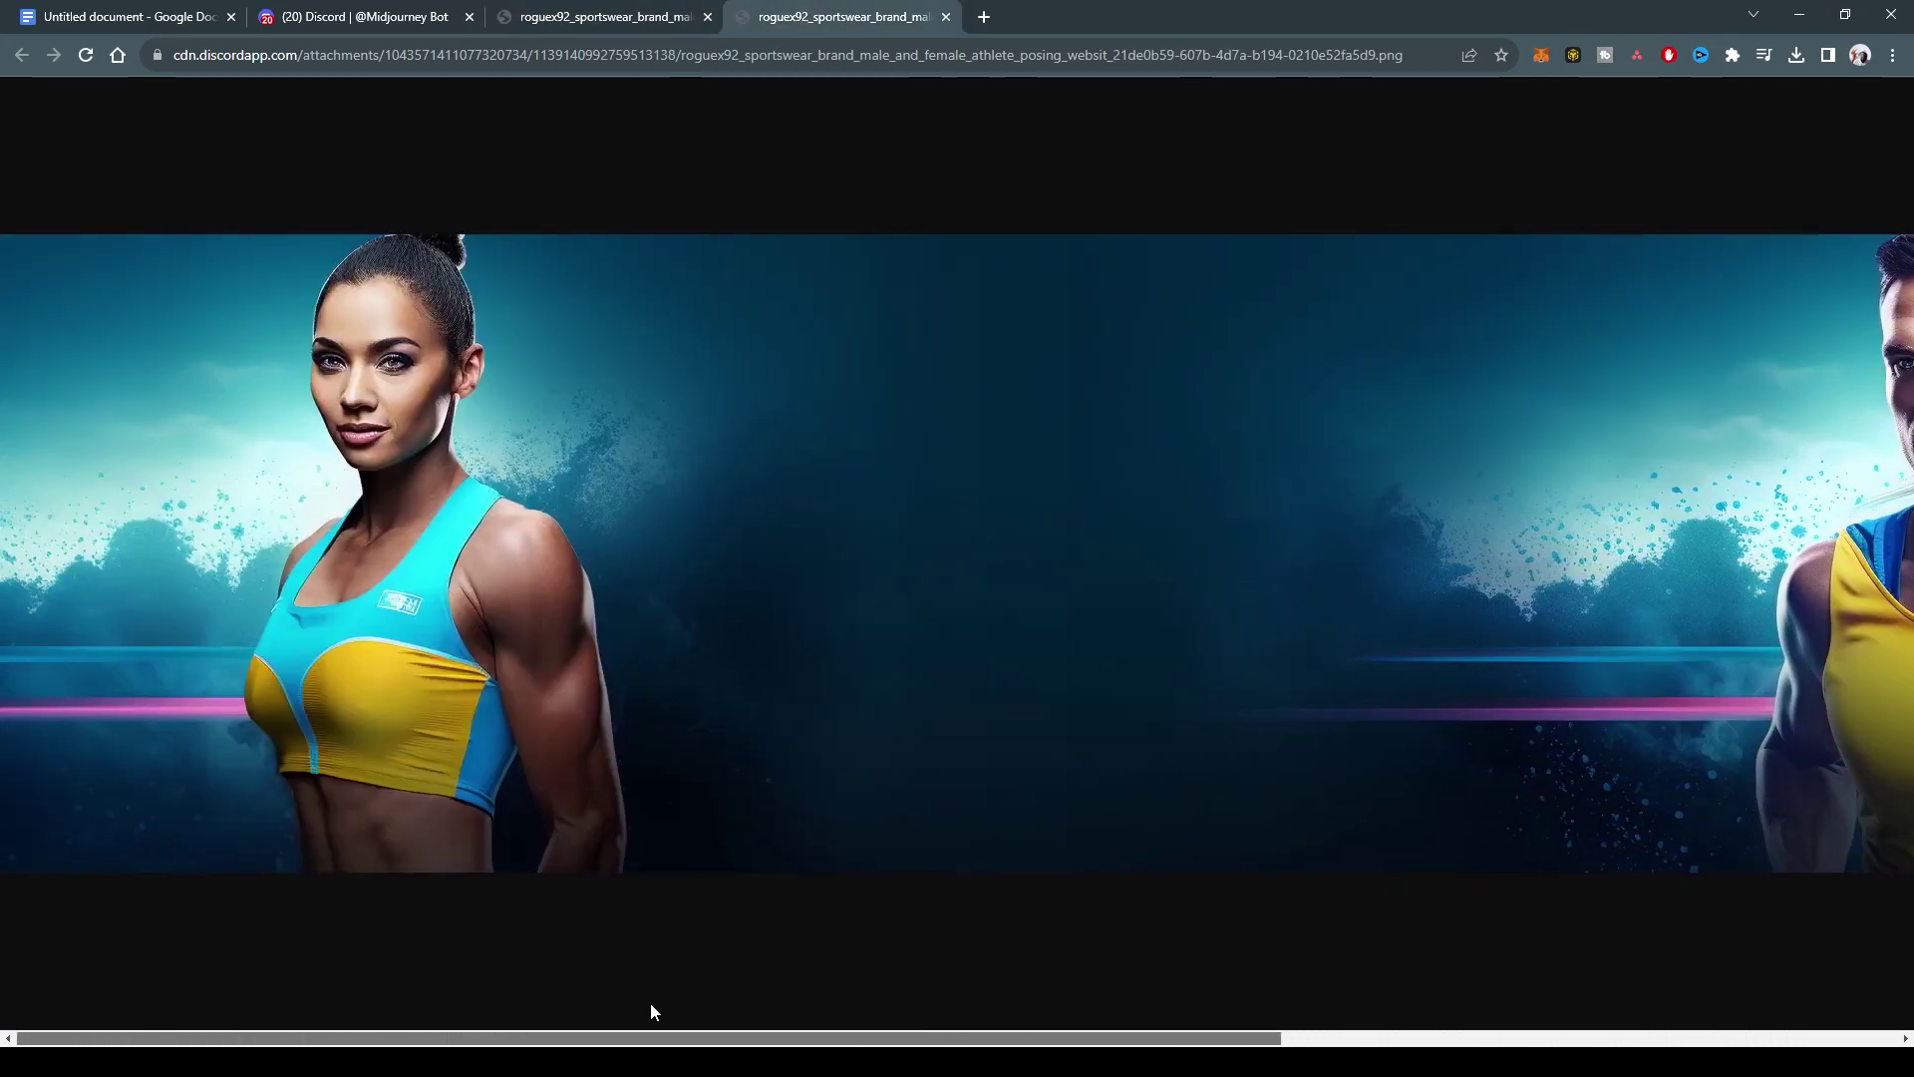
Step: Return to the Midjourney Bot chat and view the upscaled Pan Left sportswear banner image 3 enlarged
{"action": "left_click", "coordinate": [290, 27]}
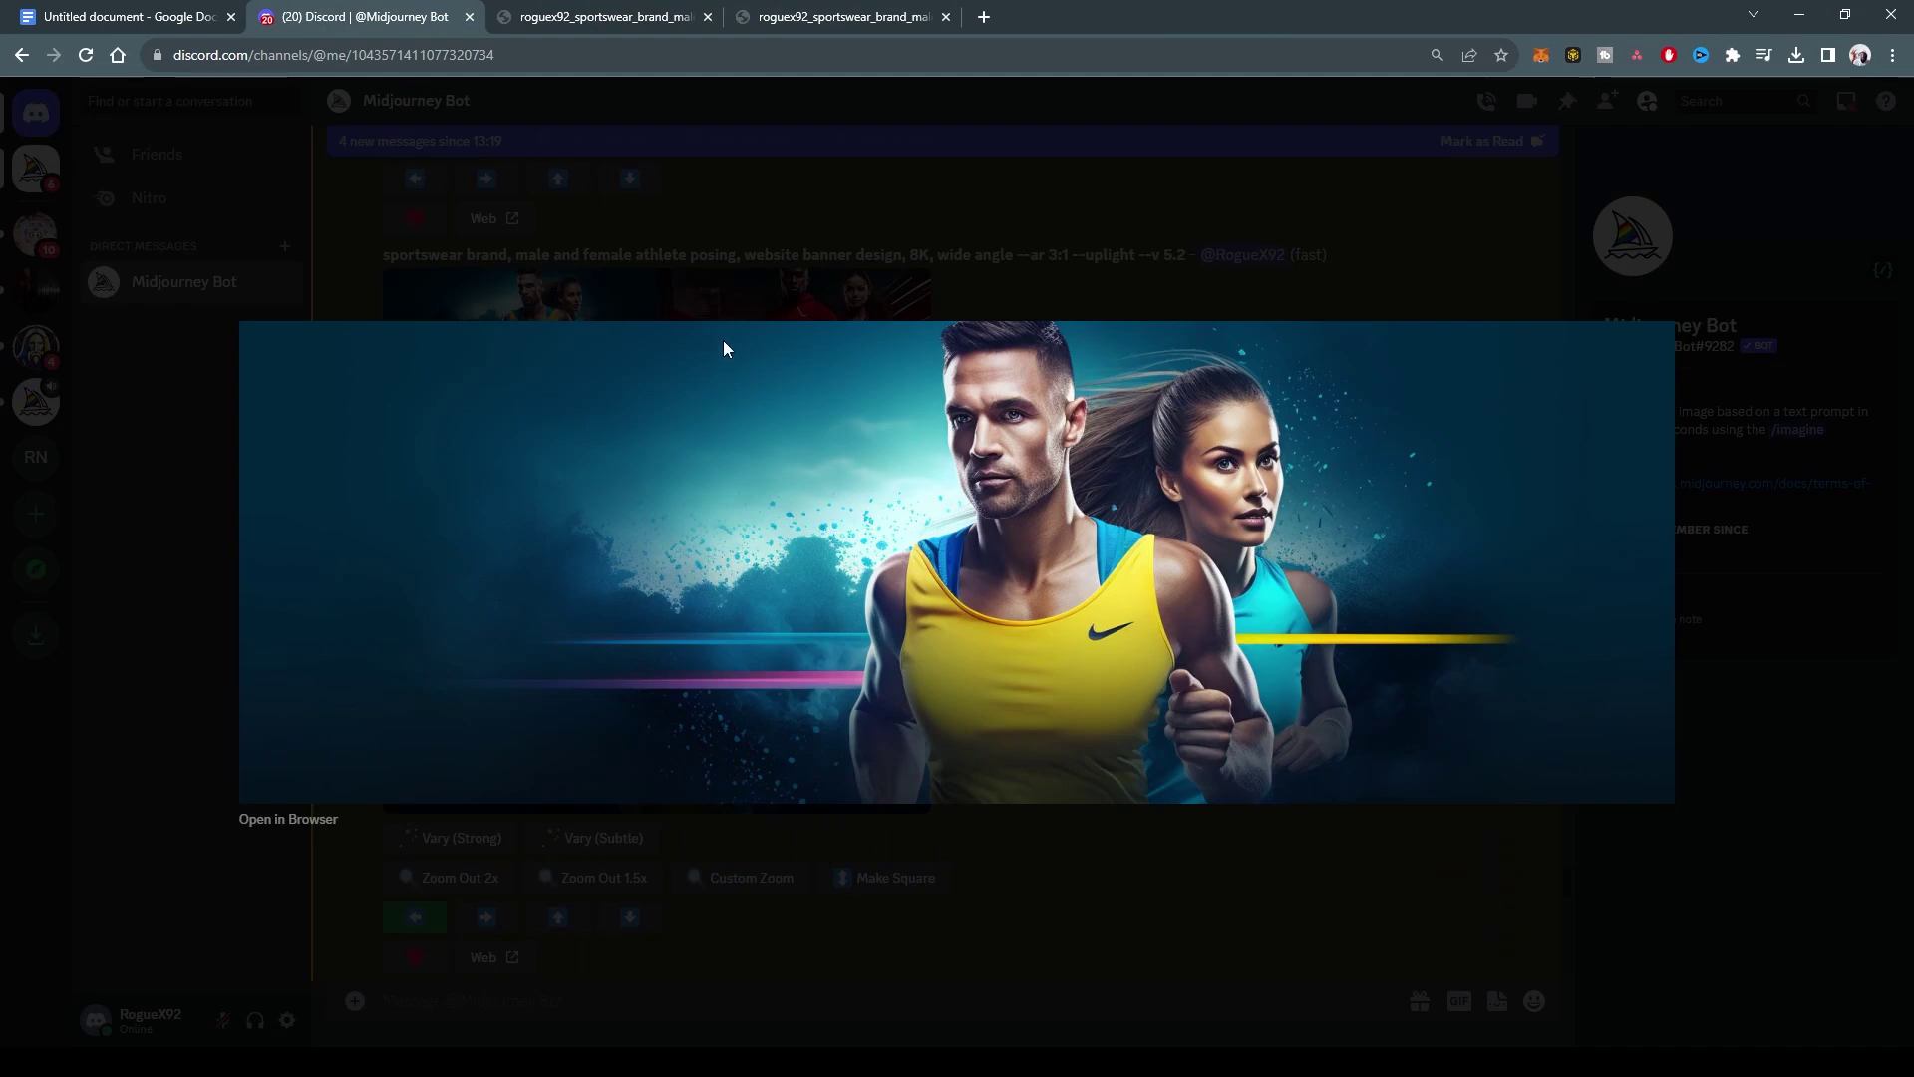
{"action": "key", "text": "Escape"}
{"action": "scroll", "coordinate": [489, 698], "scroll_direction": "down", "scroll_amount": 2}
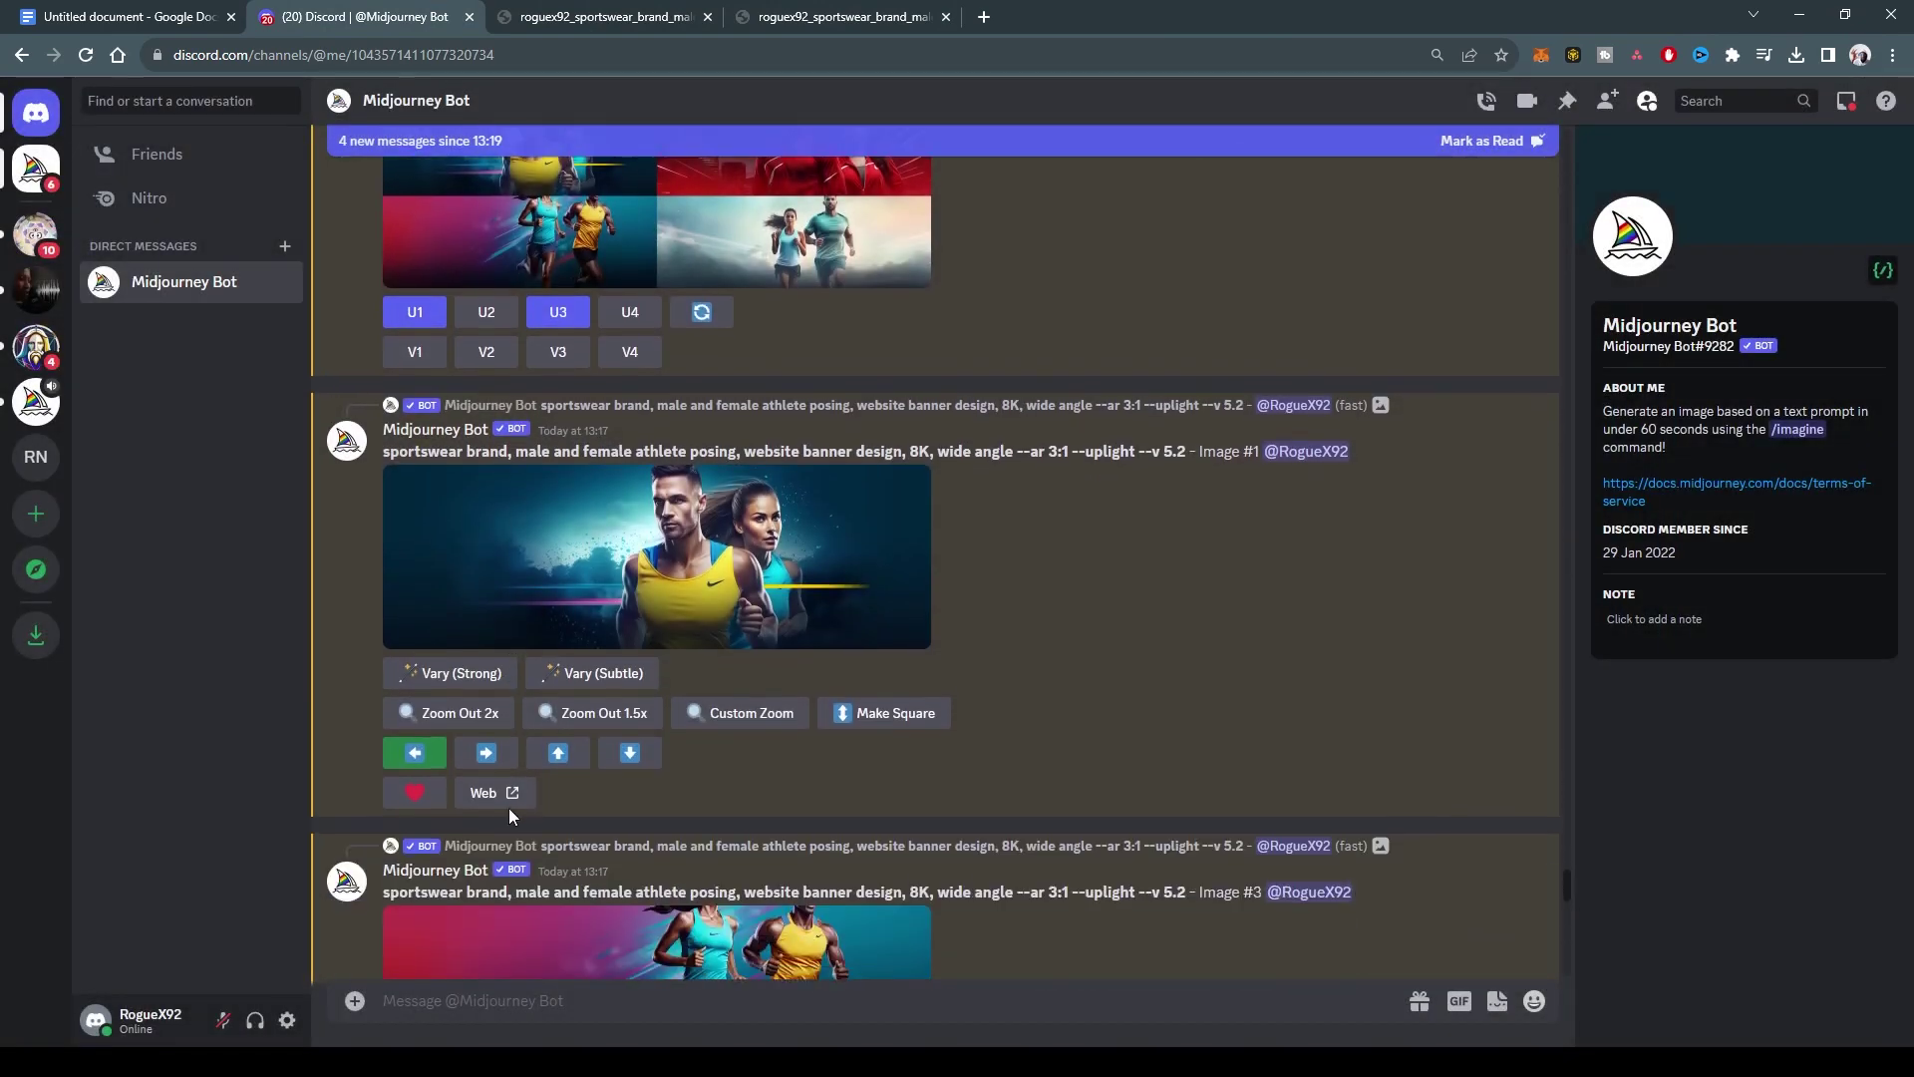
{"action": "scroll", "coordinate": [695, 732], "scroll_direction": "down", "scroll_amount": 15}
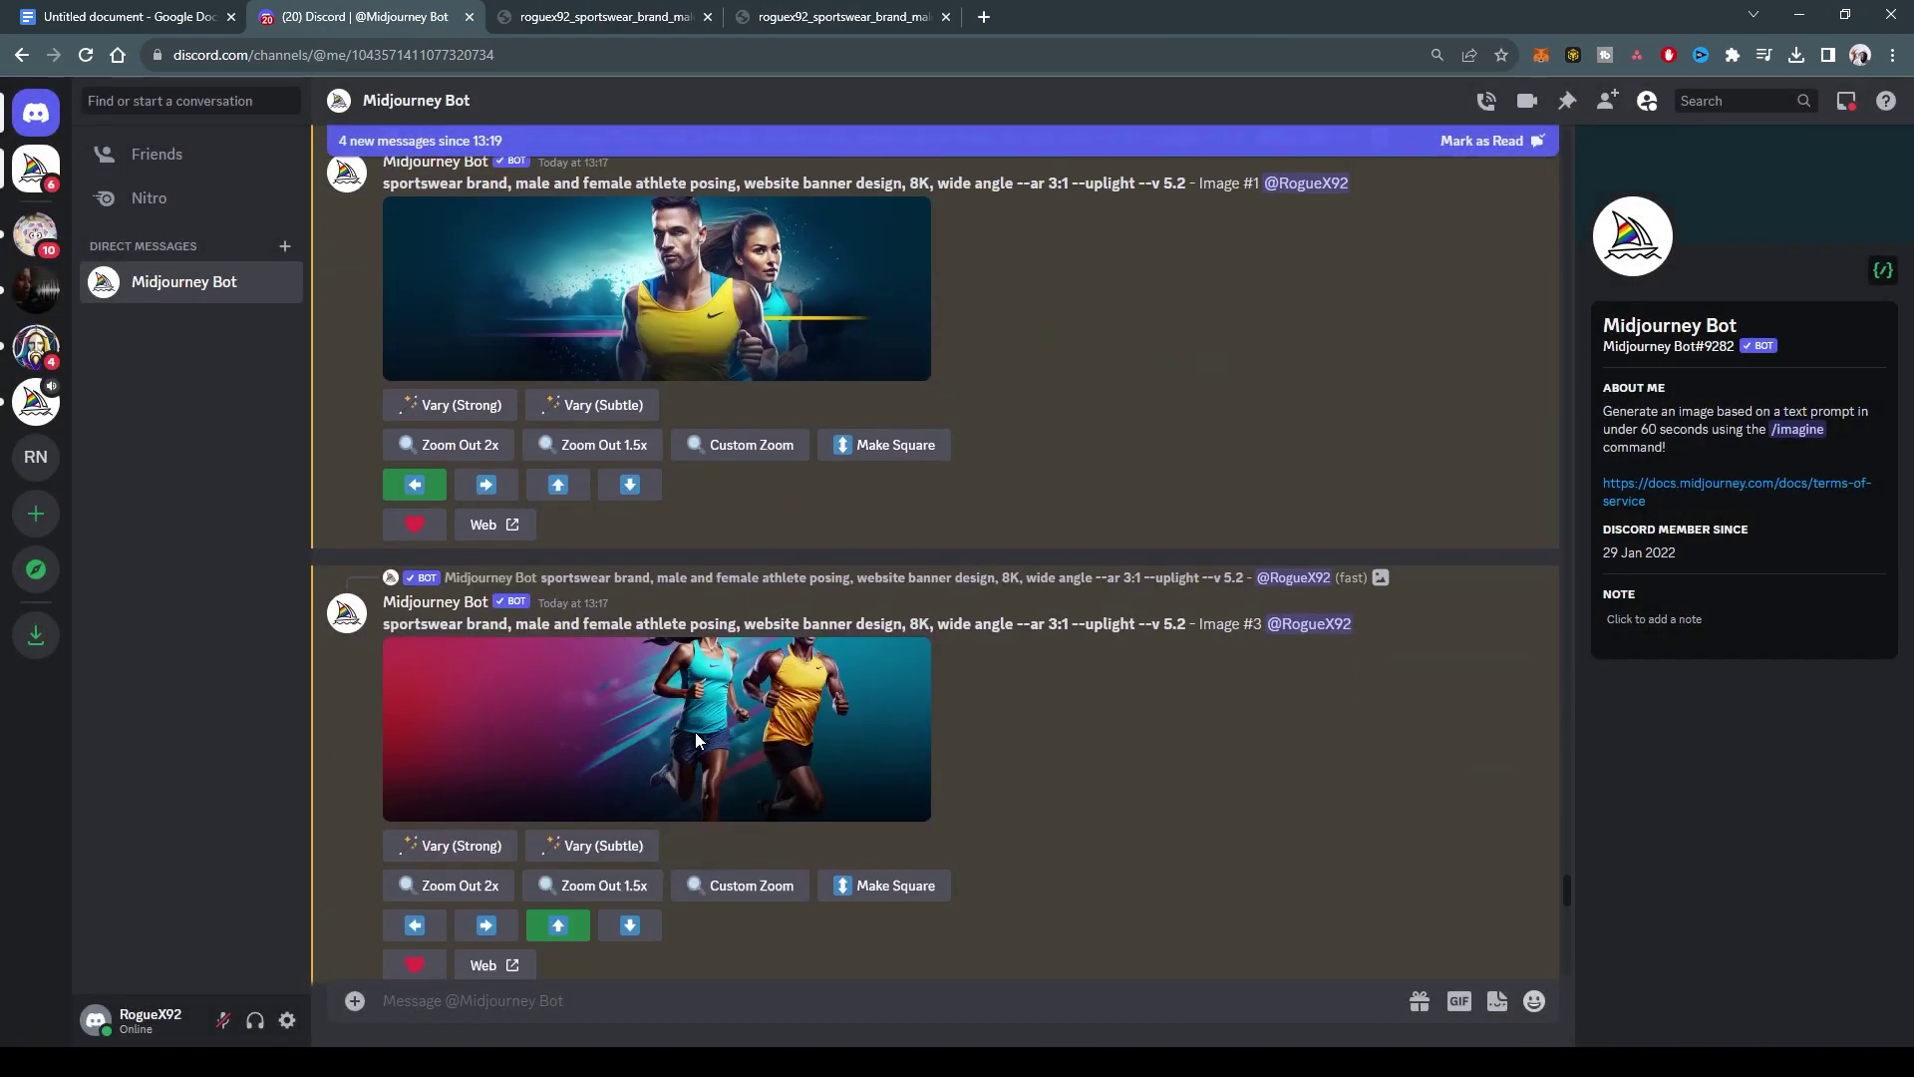
{"action": "scroll", "coordinate": [713, 729], "scroll_direction": "down", "scroll_amount": 15}
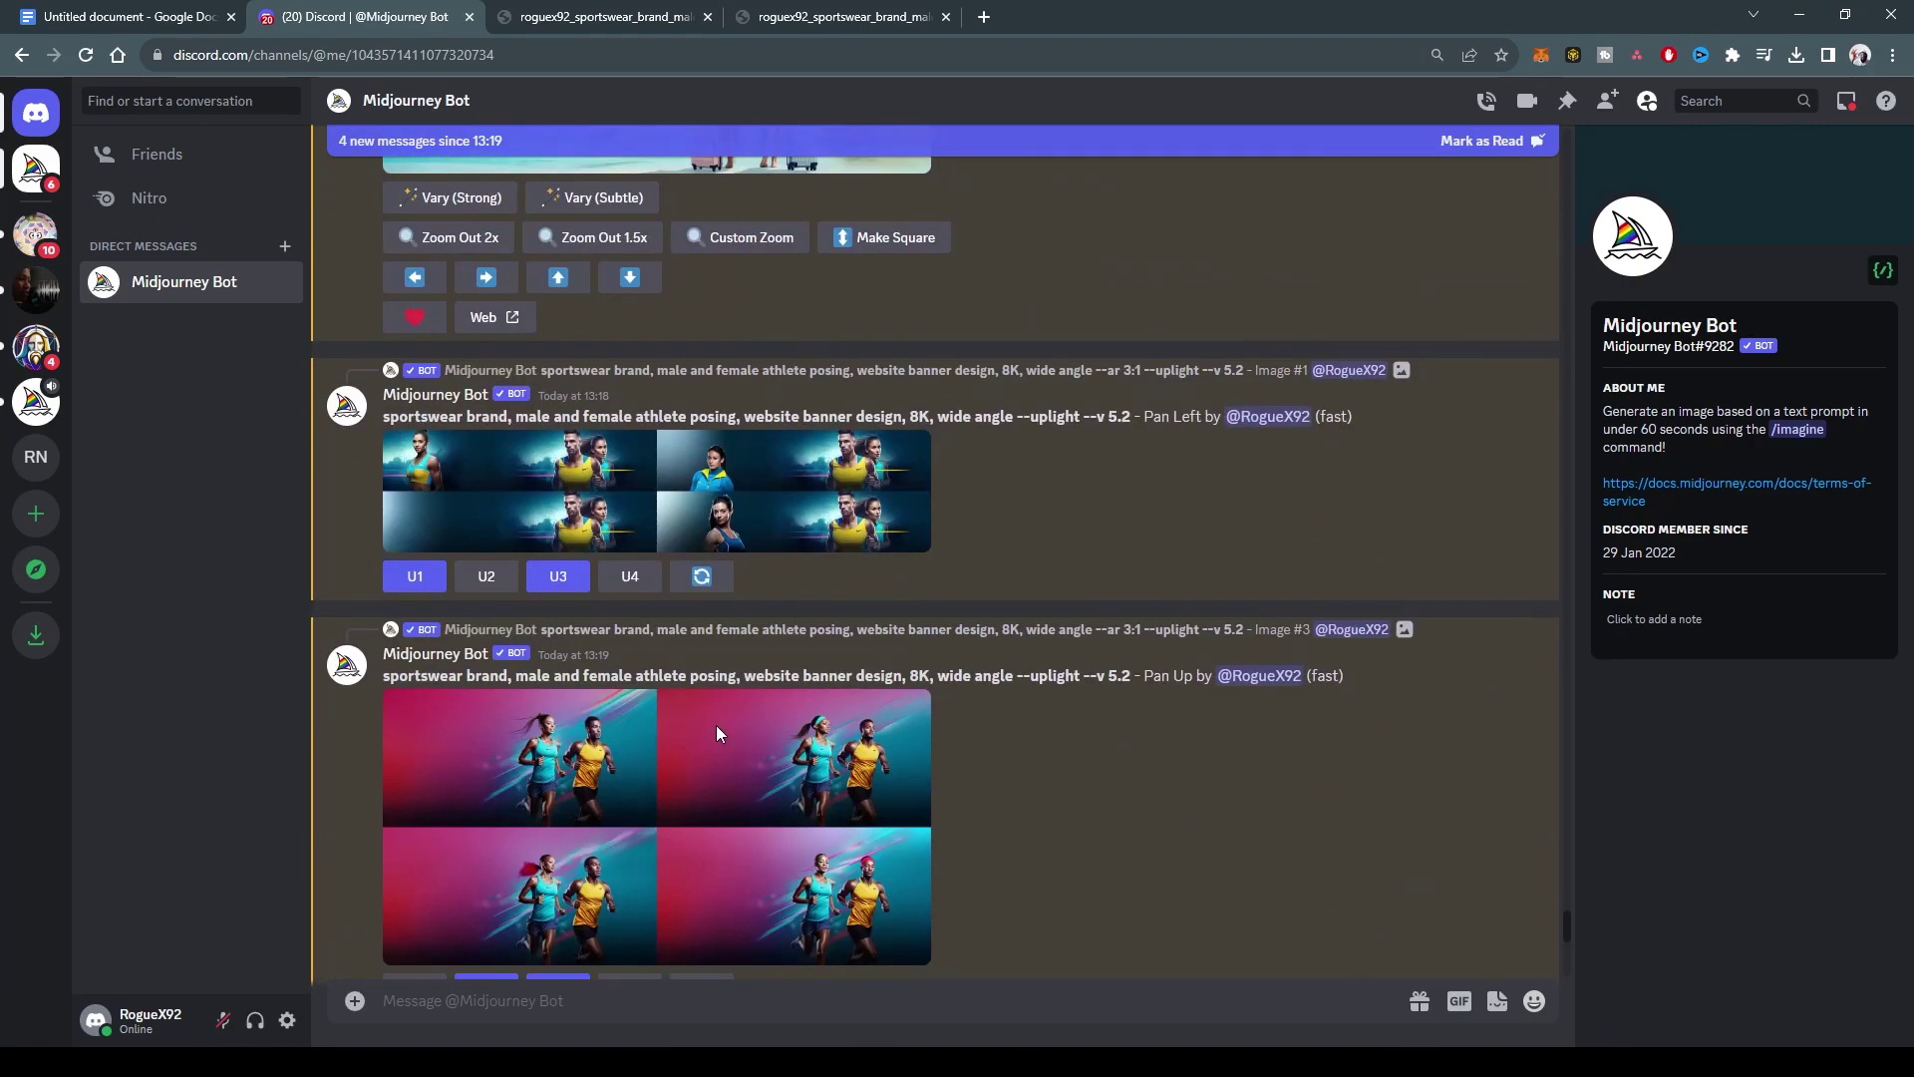
{"action": "scroll", "coordinate": [728, 732], "scroll_direction": "down", "scroll_amount": 5}
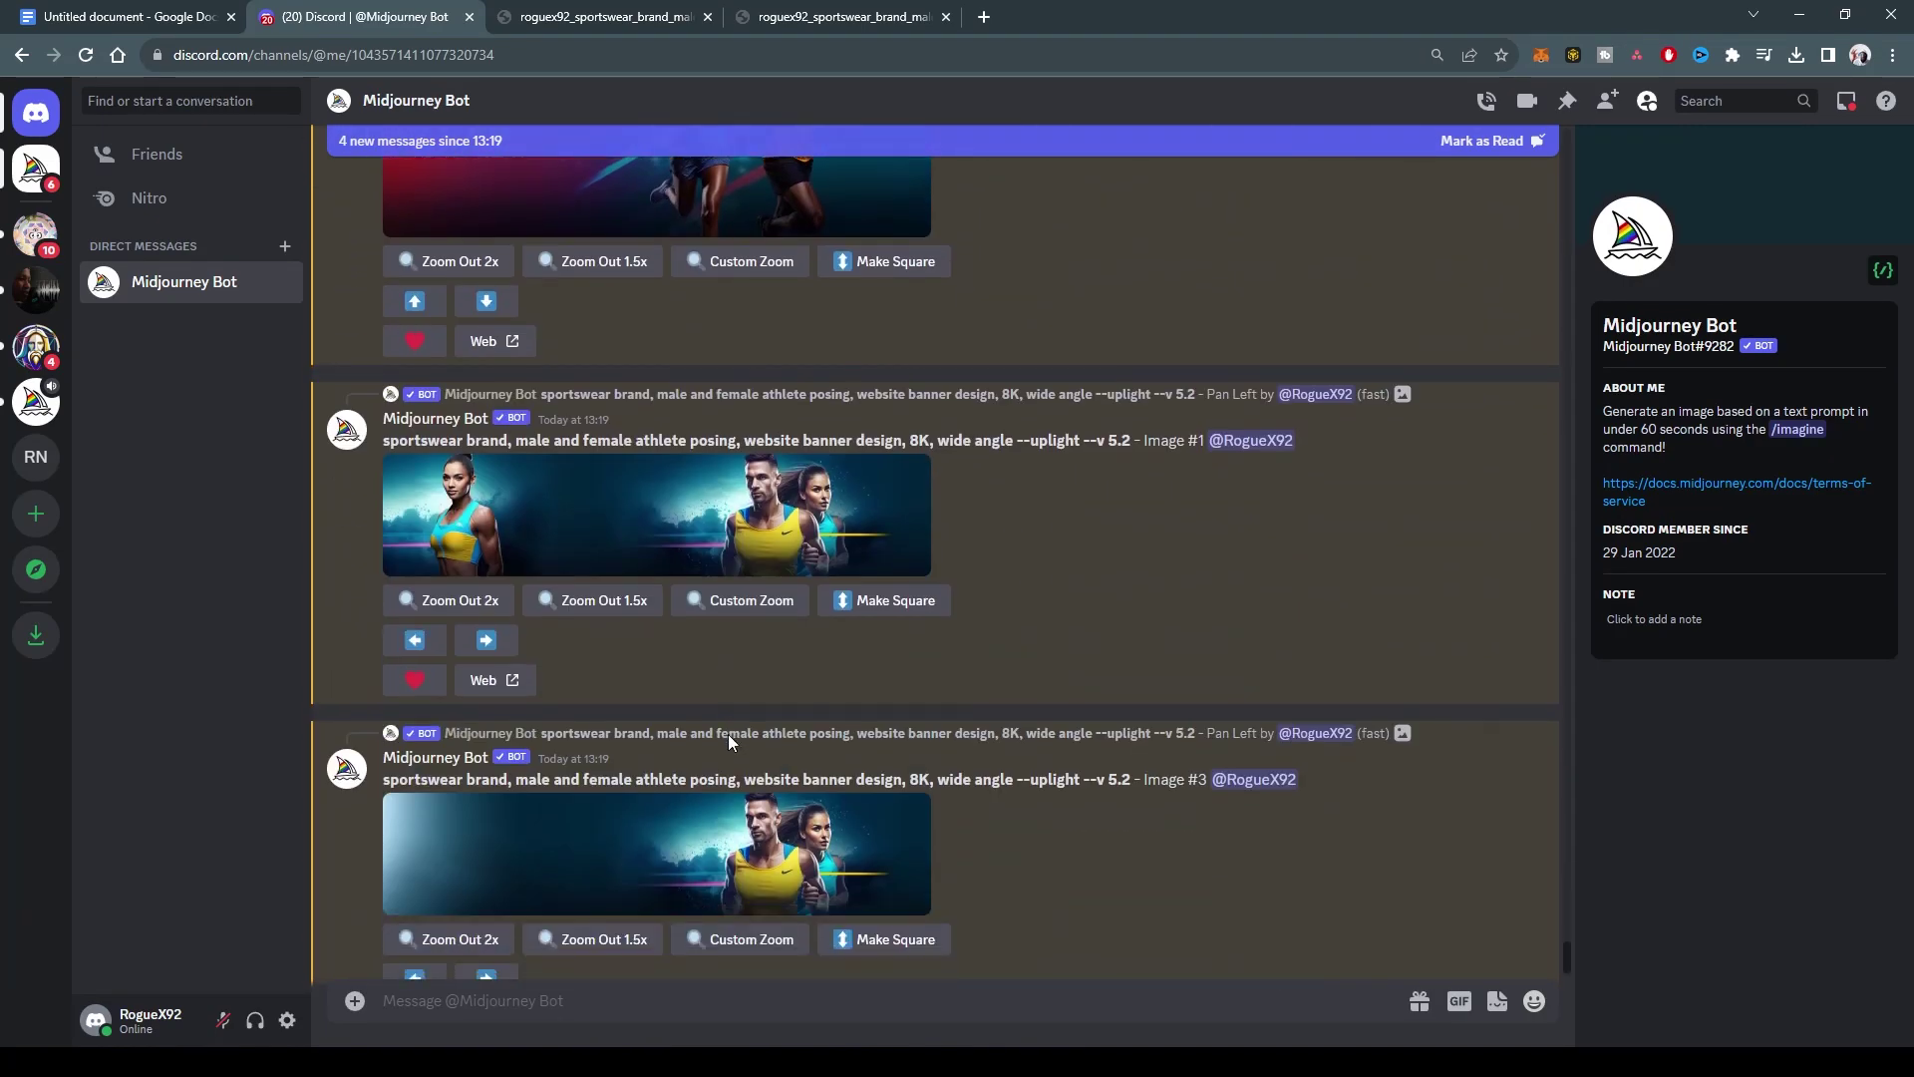
{"action": "left_click", "coordinate": [782, 762]}
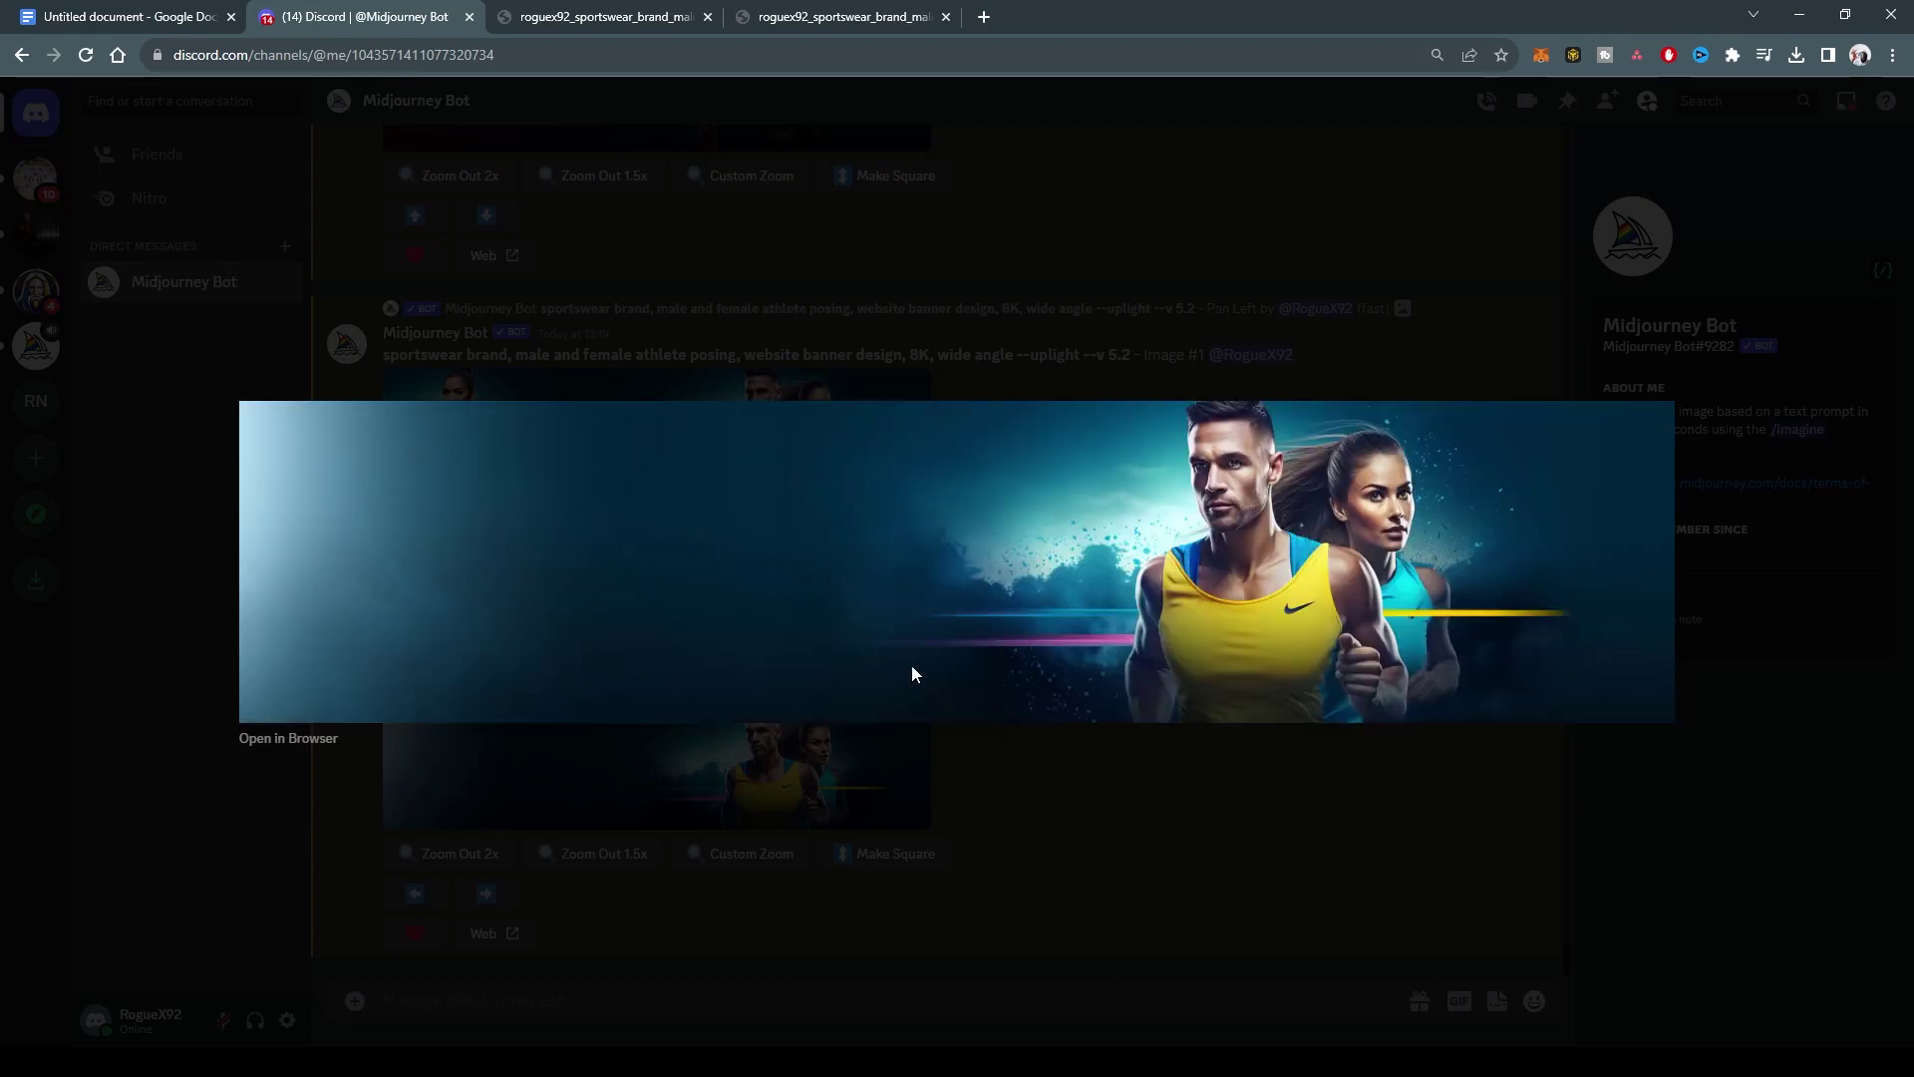
{"action": "left_click", "coordinate": [1030, 794]}
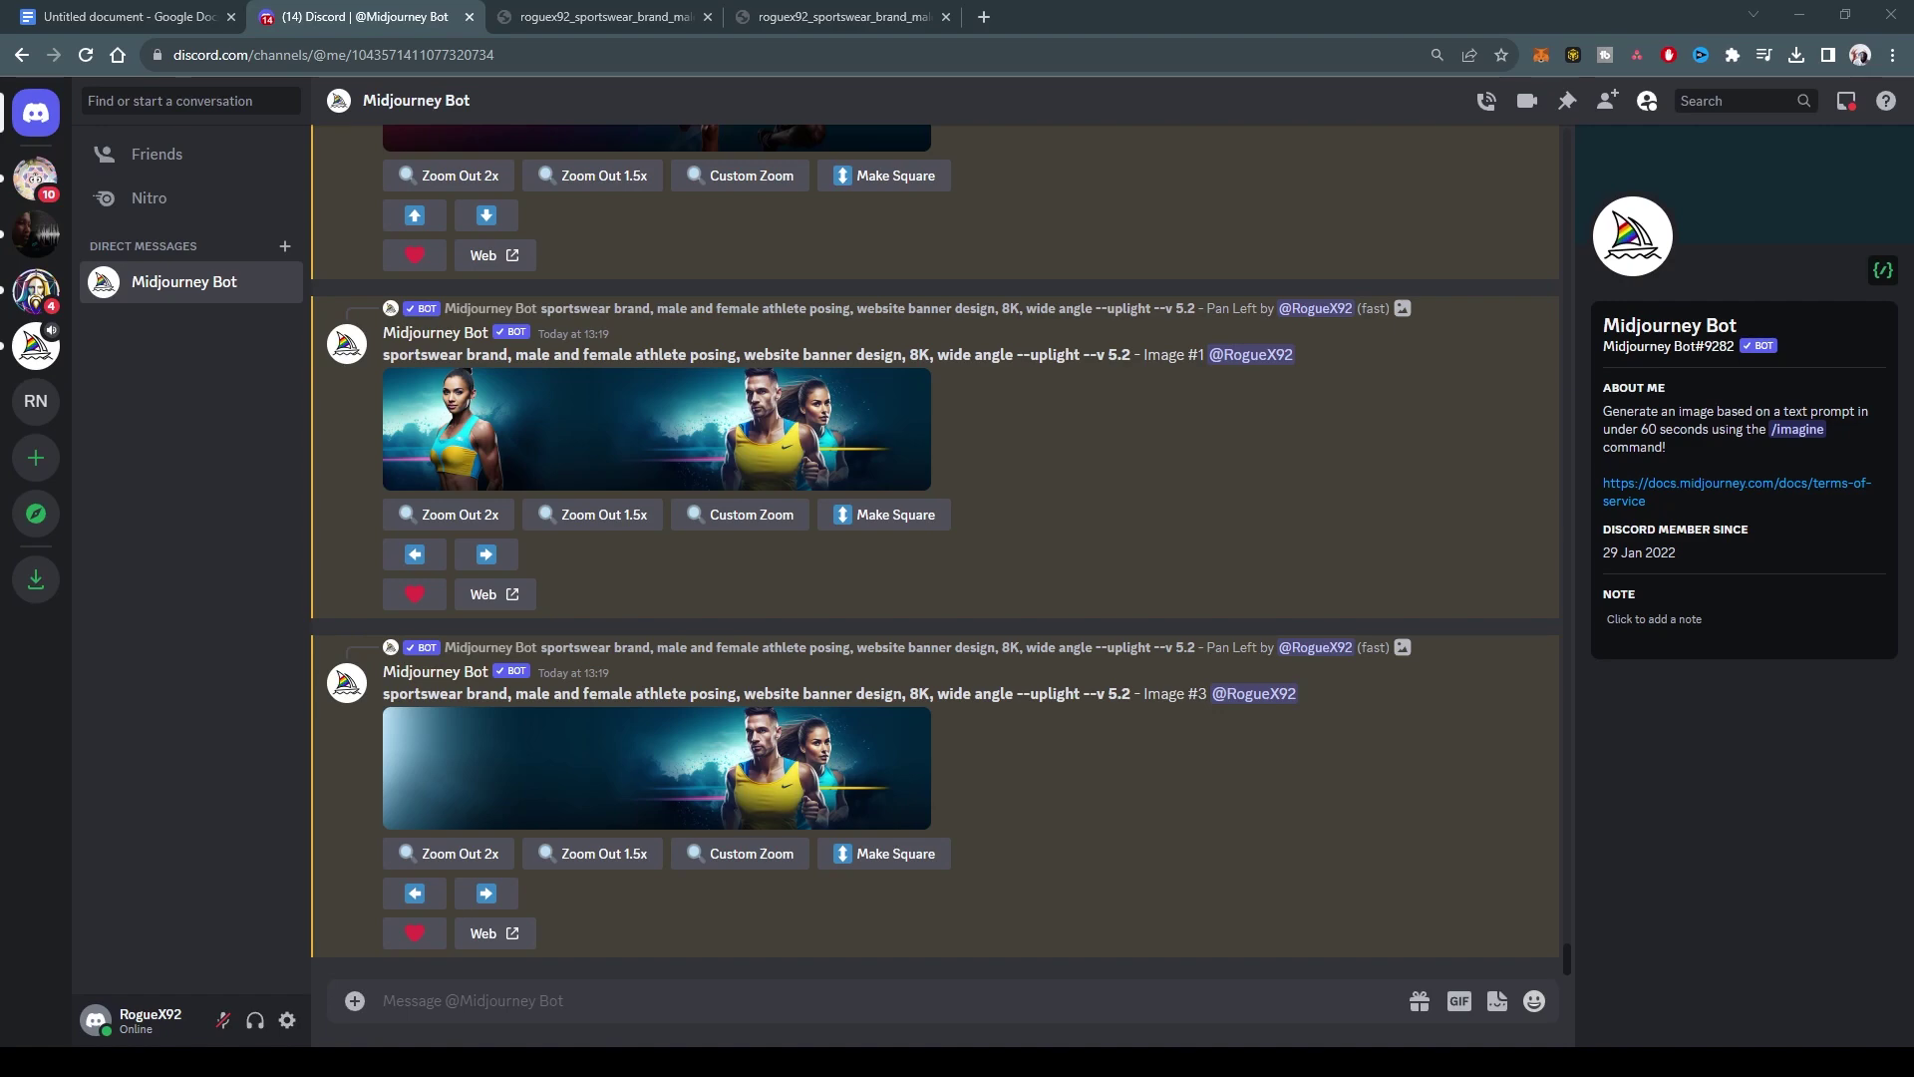
{"action": "scroll", "coordinate": [810, 511], "scroll_direction": "up", "scroll_amount": 5}
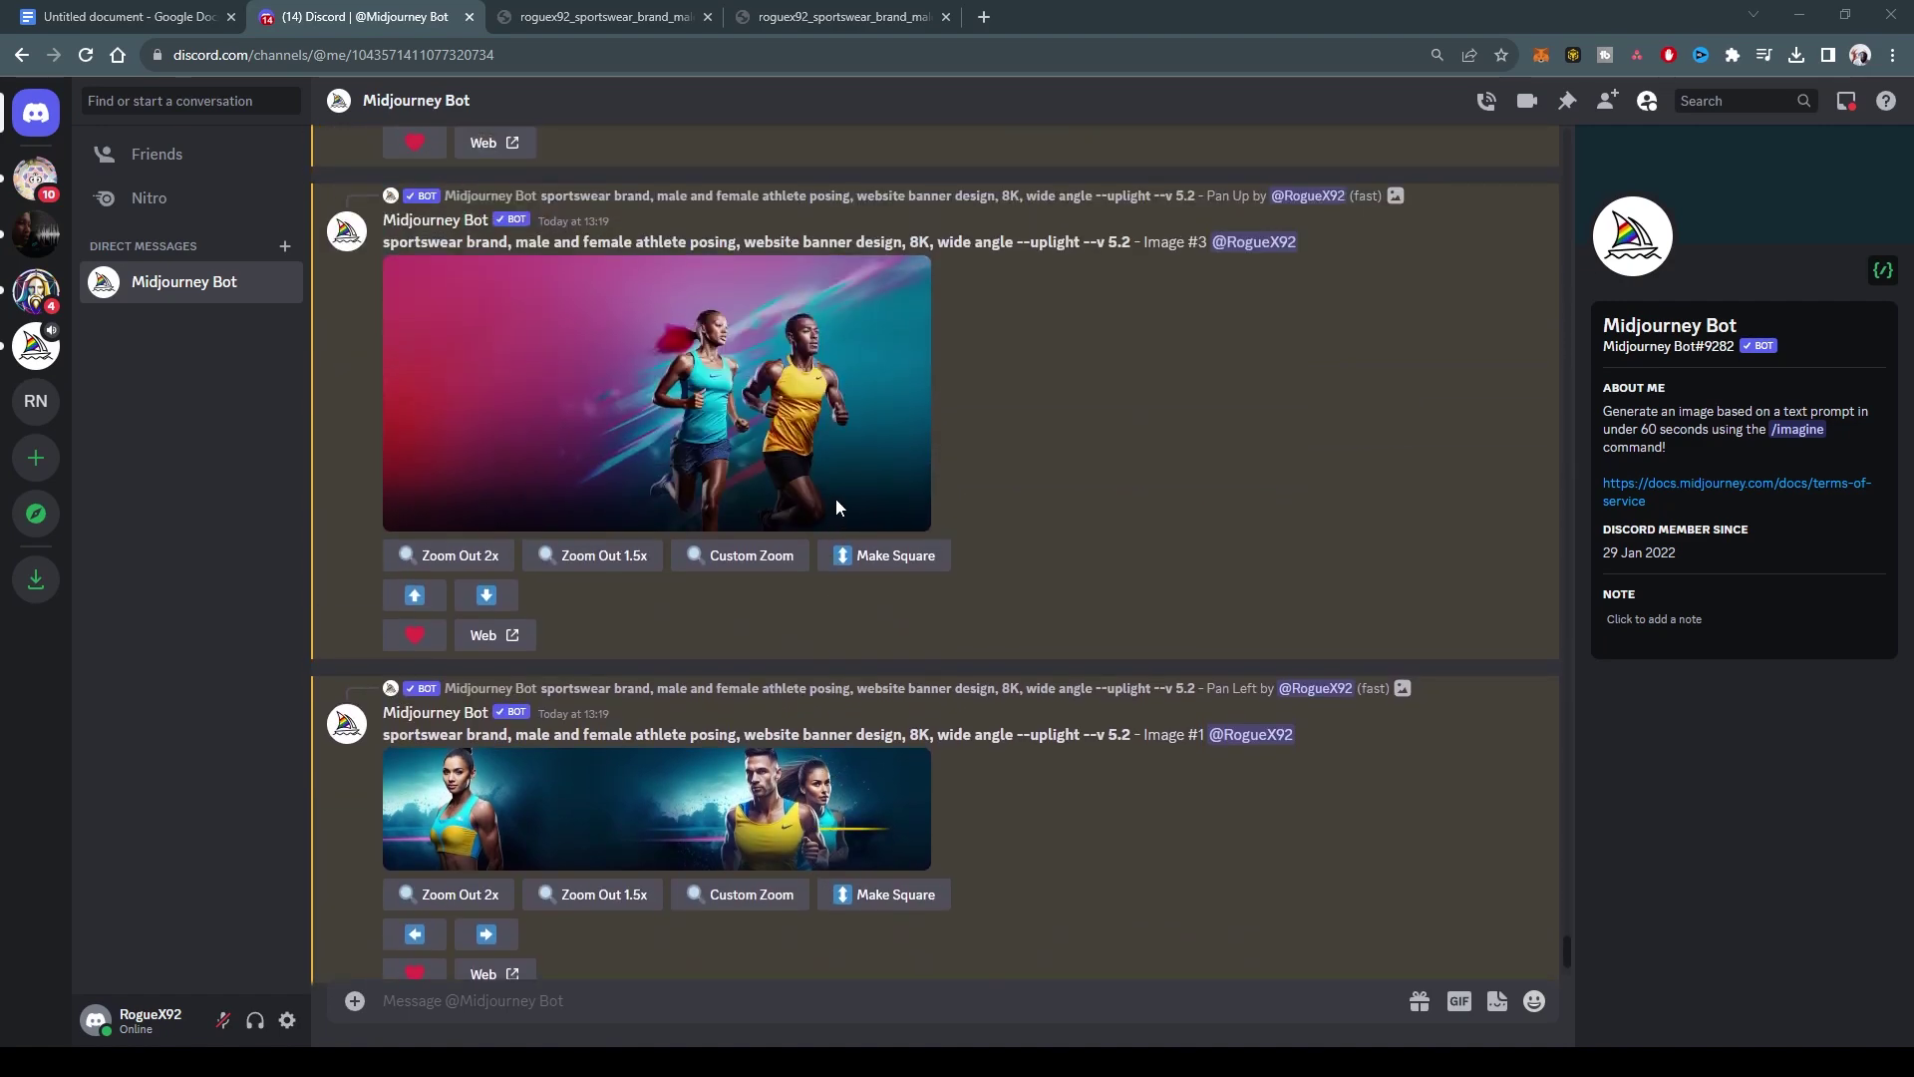
{"action": "scroll", "coordinate": [835, 509], "scroll_direction": "down", "scroll_amount": 5}
Step: Submit an /imagine prompt reading "abstract technology website banner design 8K, wide angle --ar 3:1"
{"action": "left_click", "coordinate": [603, 1000]}
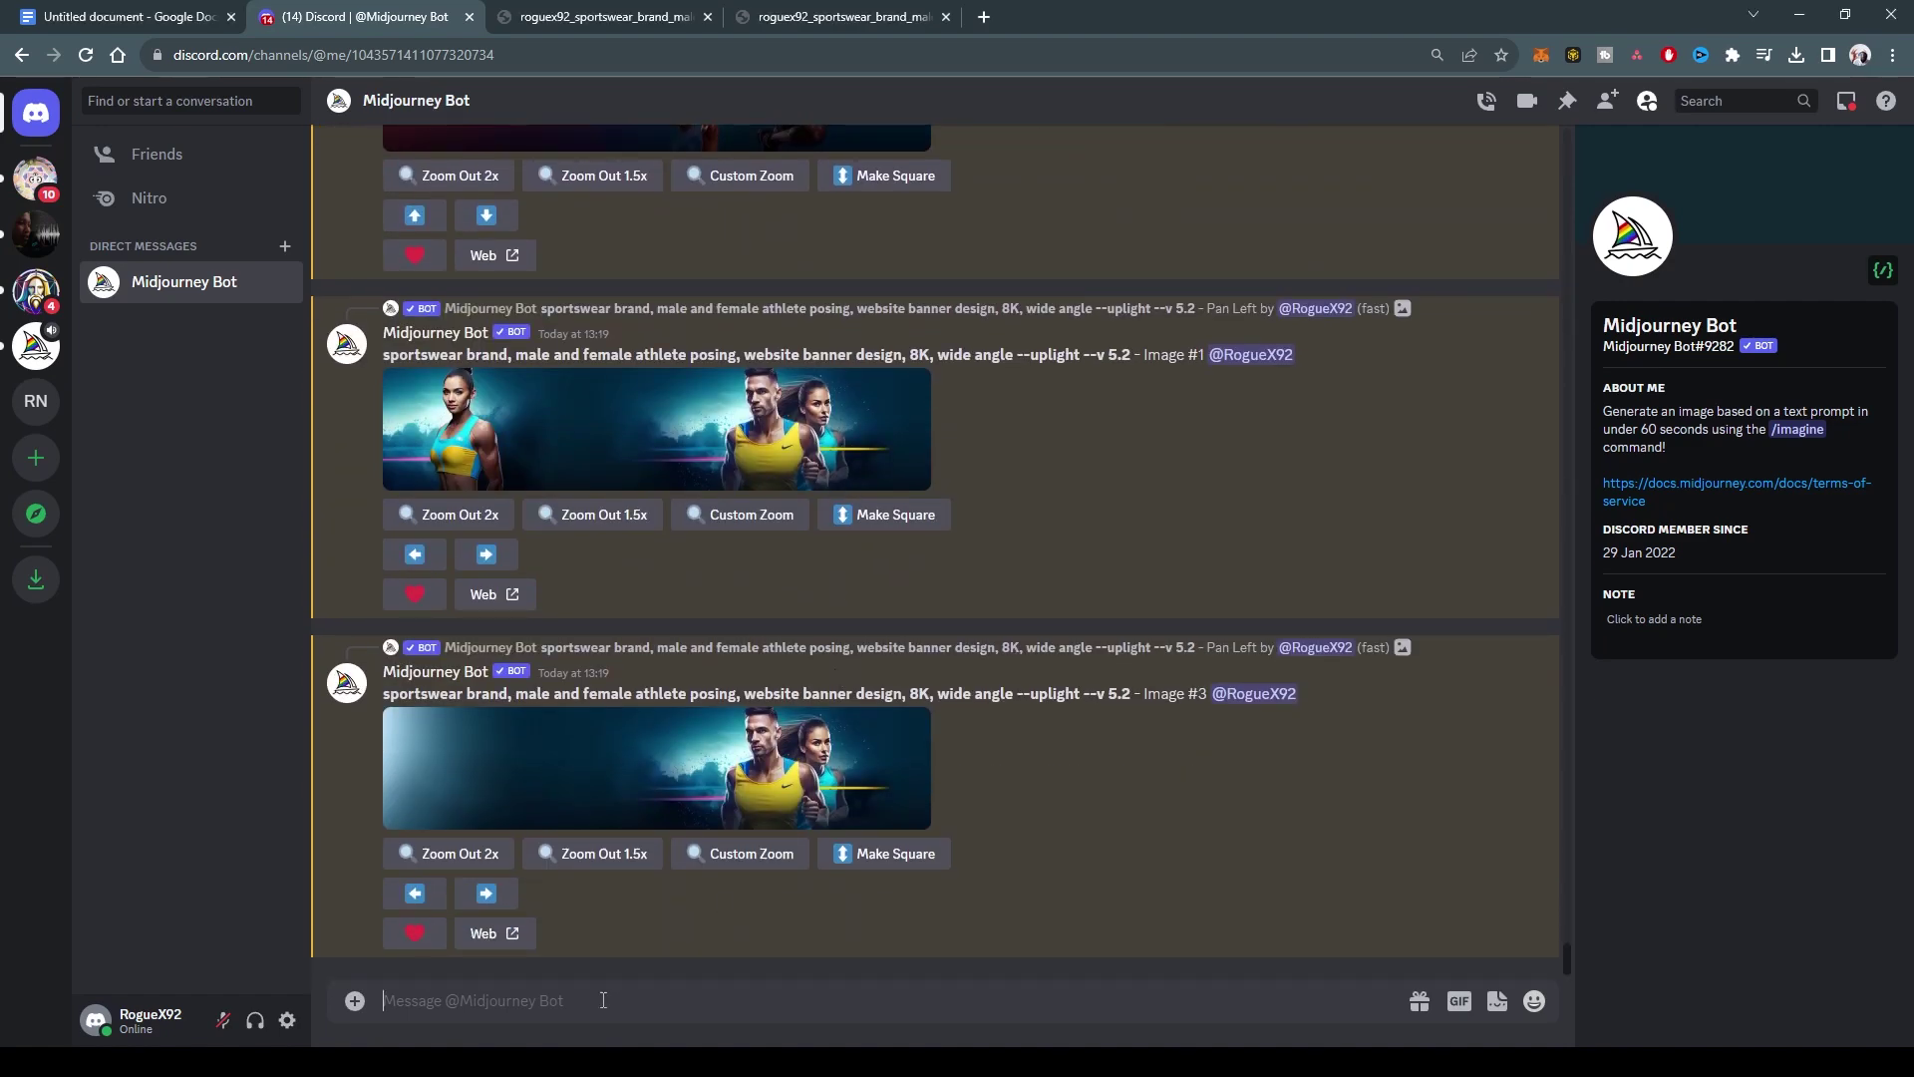
{"action": "type", "text": "/imagine"}
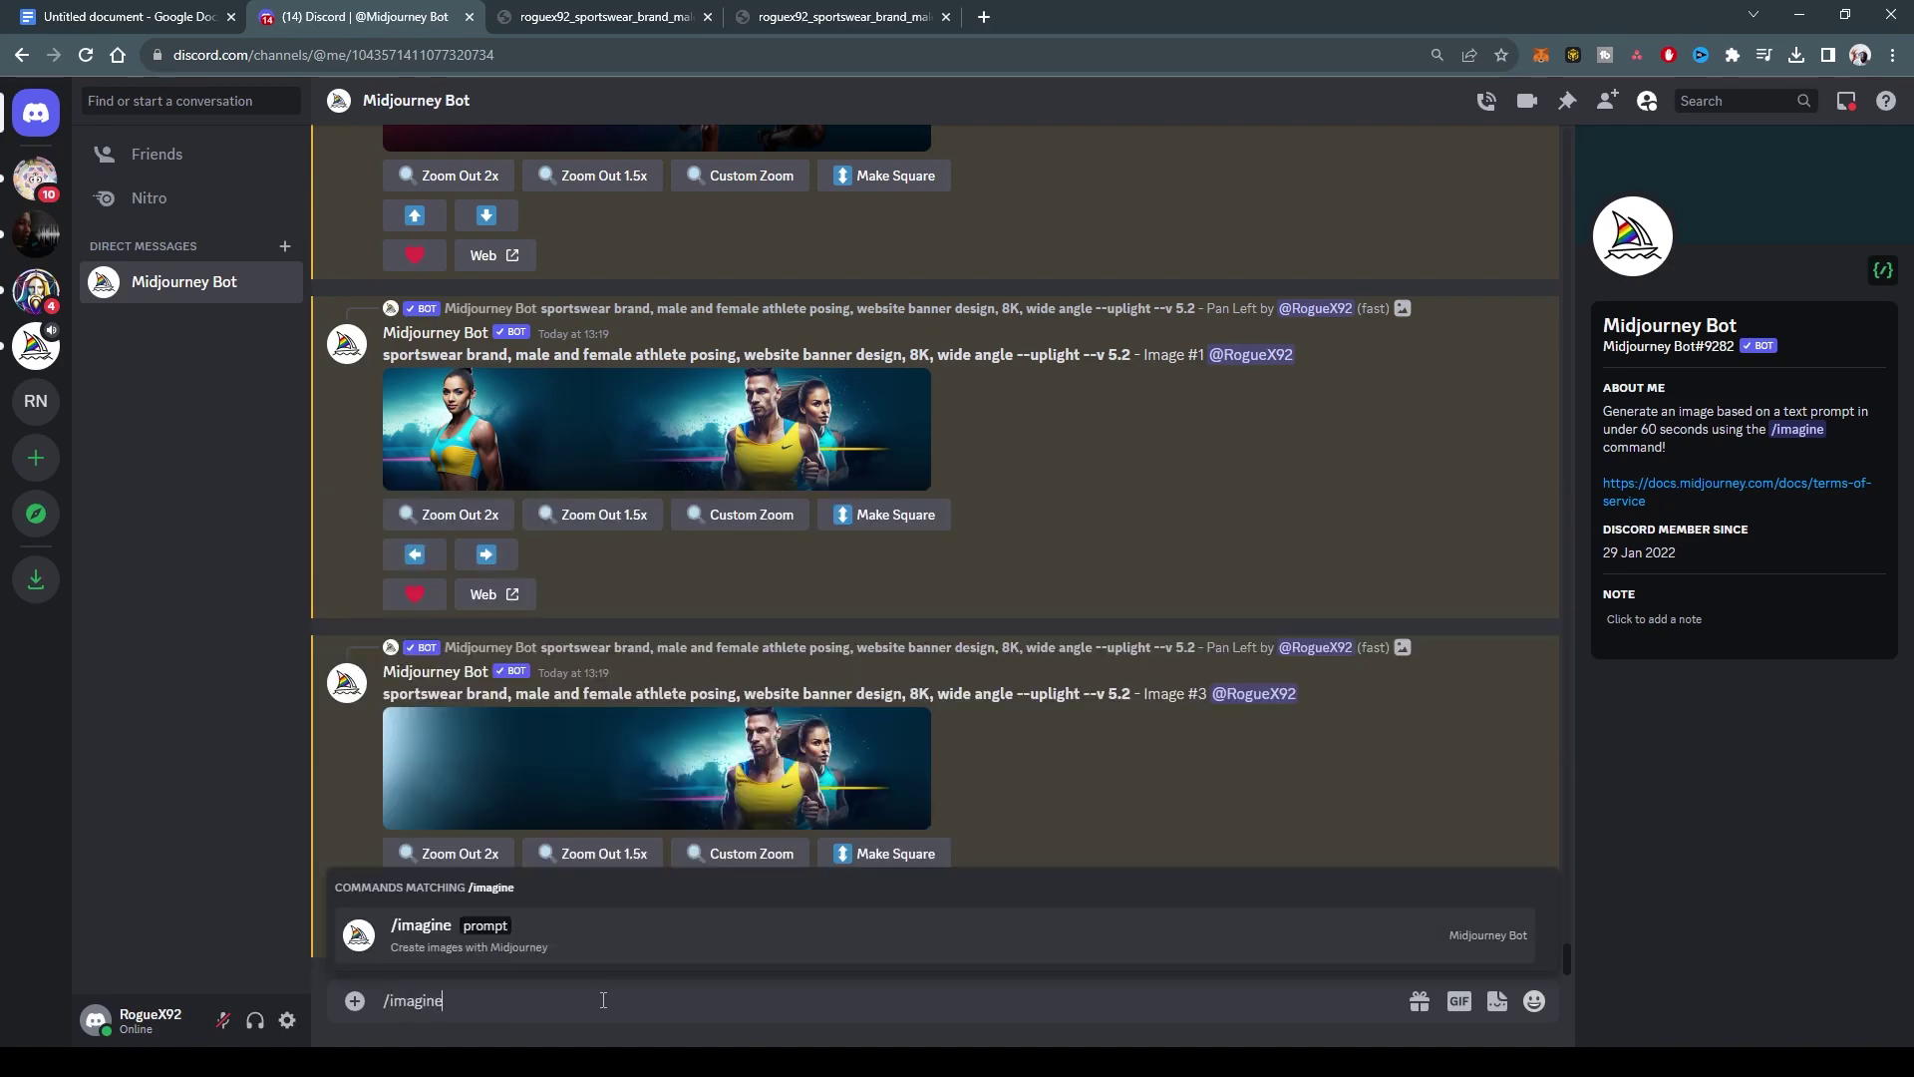
{"action": "key", "text": "Tab"}
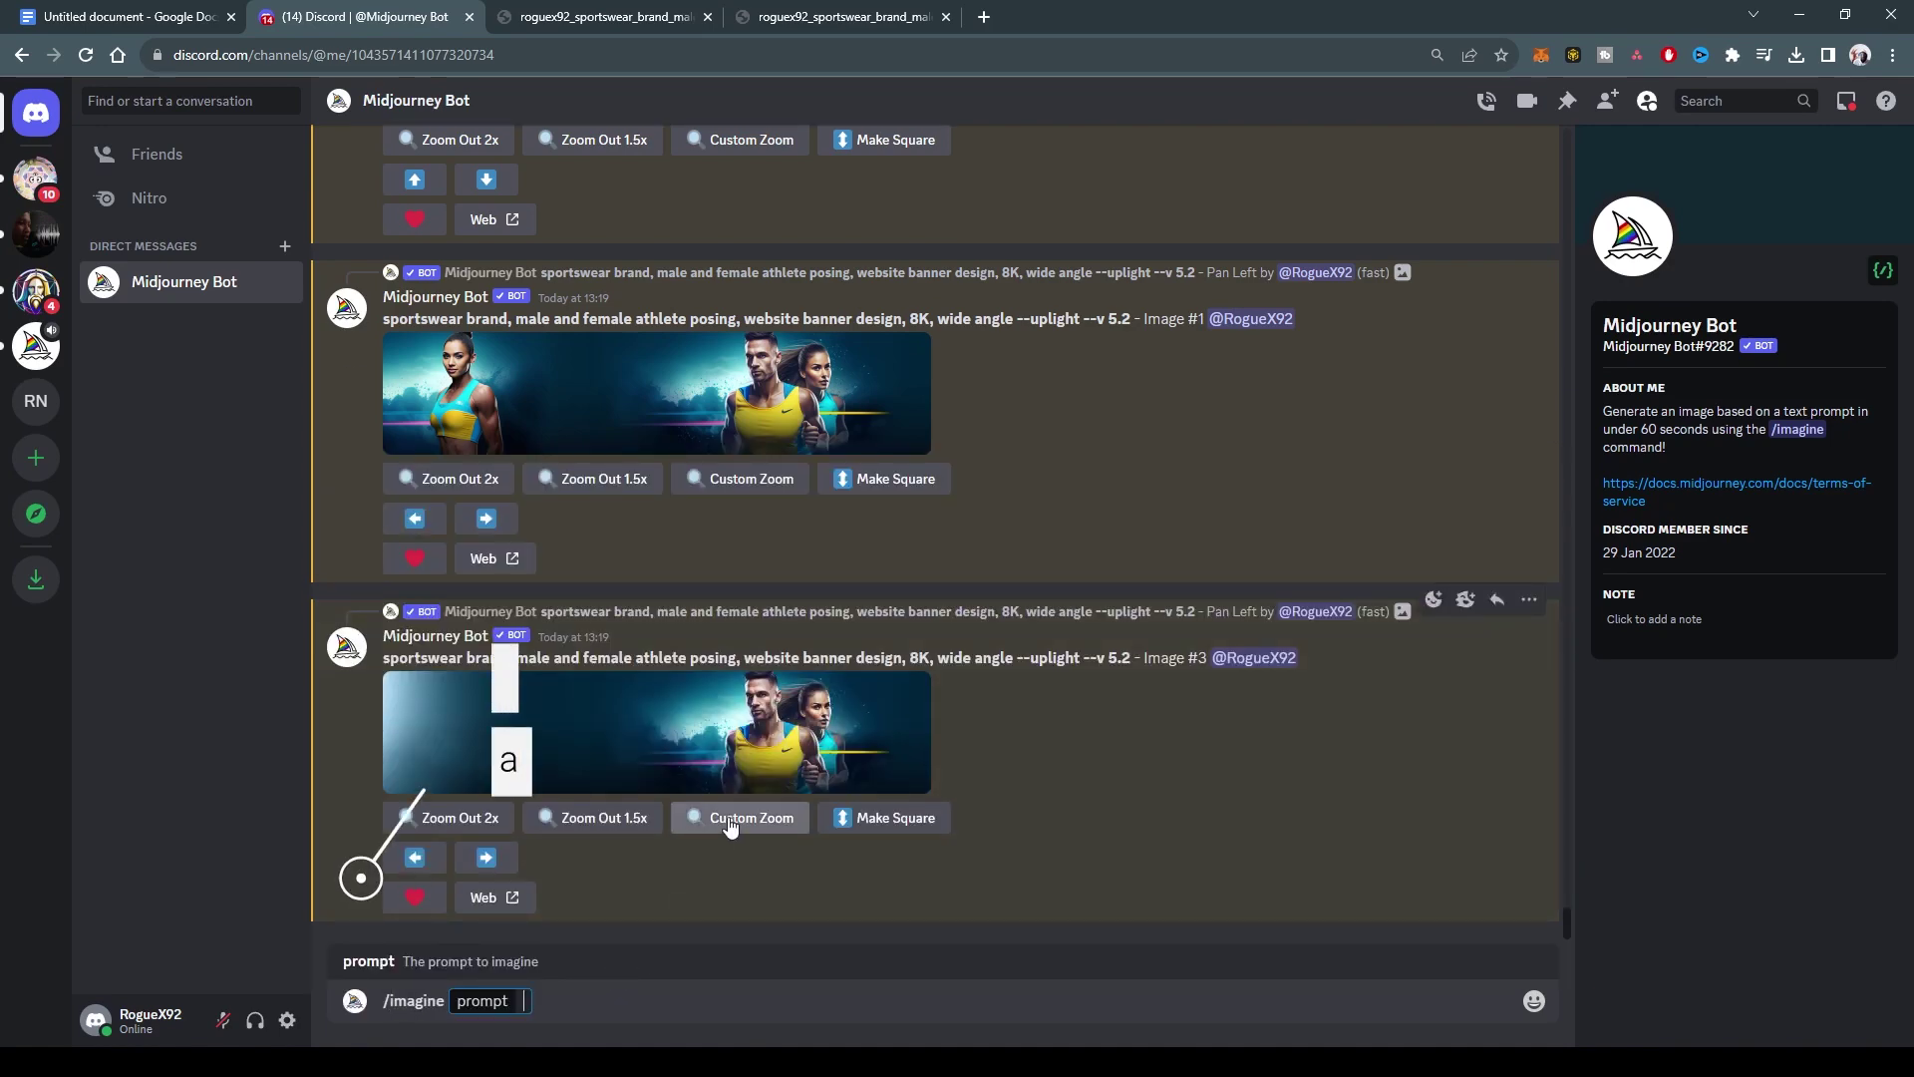
{"action": "type", "text": "abs"}
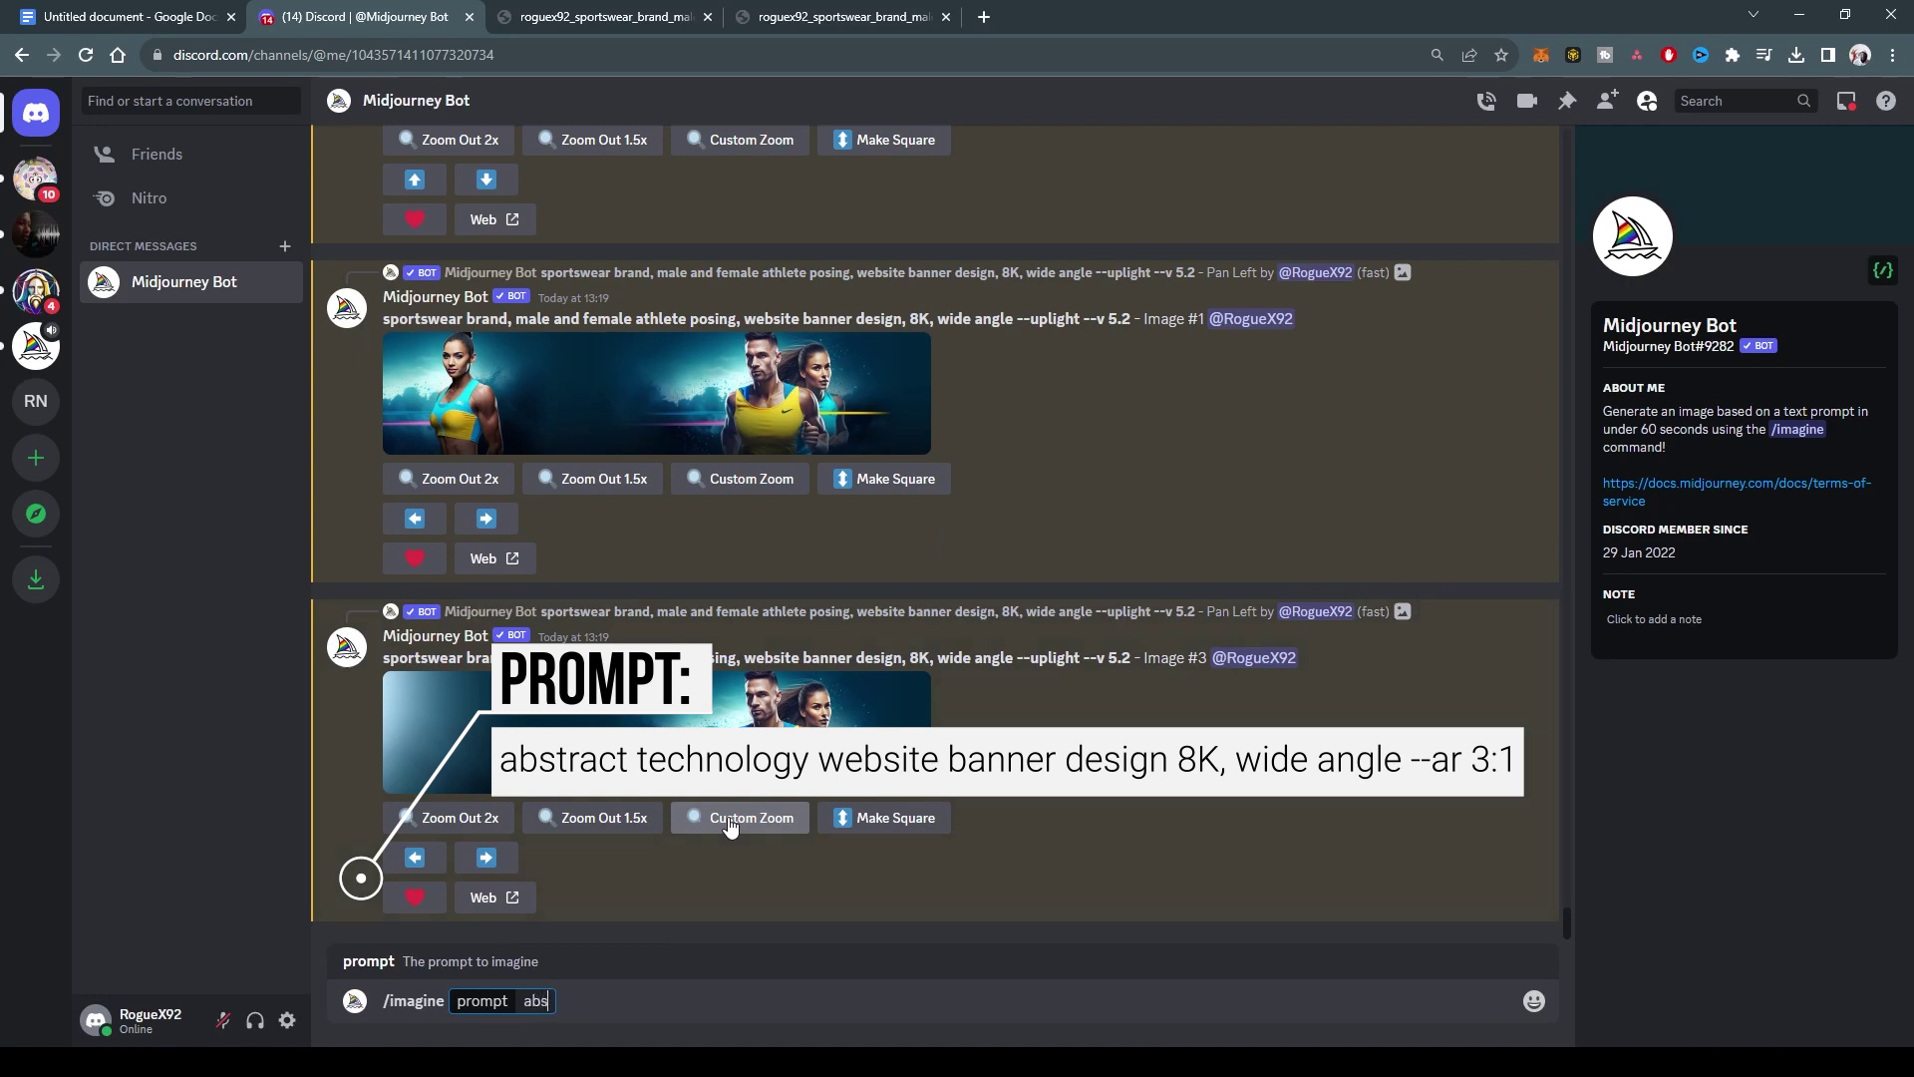
{"action": "type", "text": "tract technology website banner"}
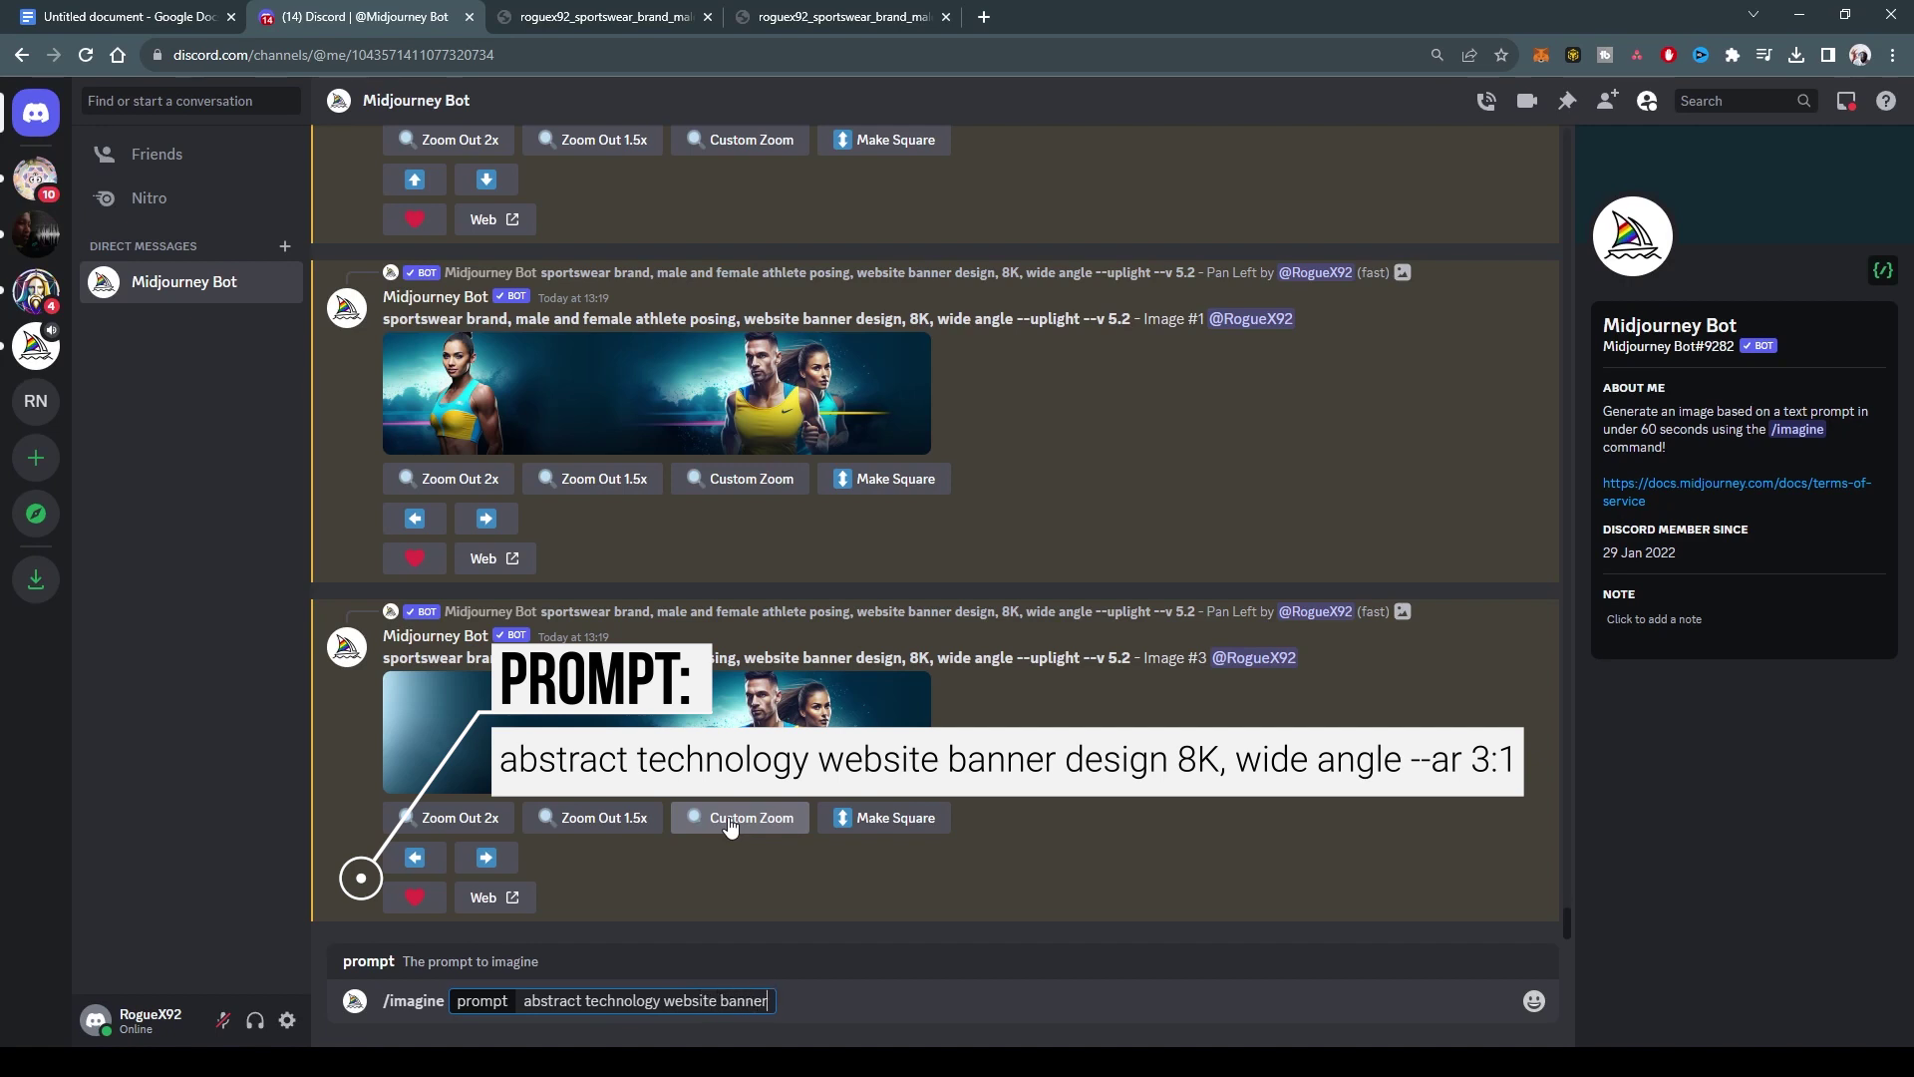
{"action": "type", "text": " design"}
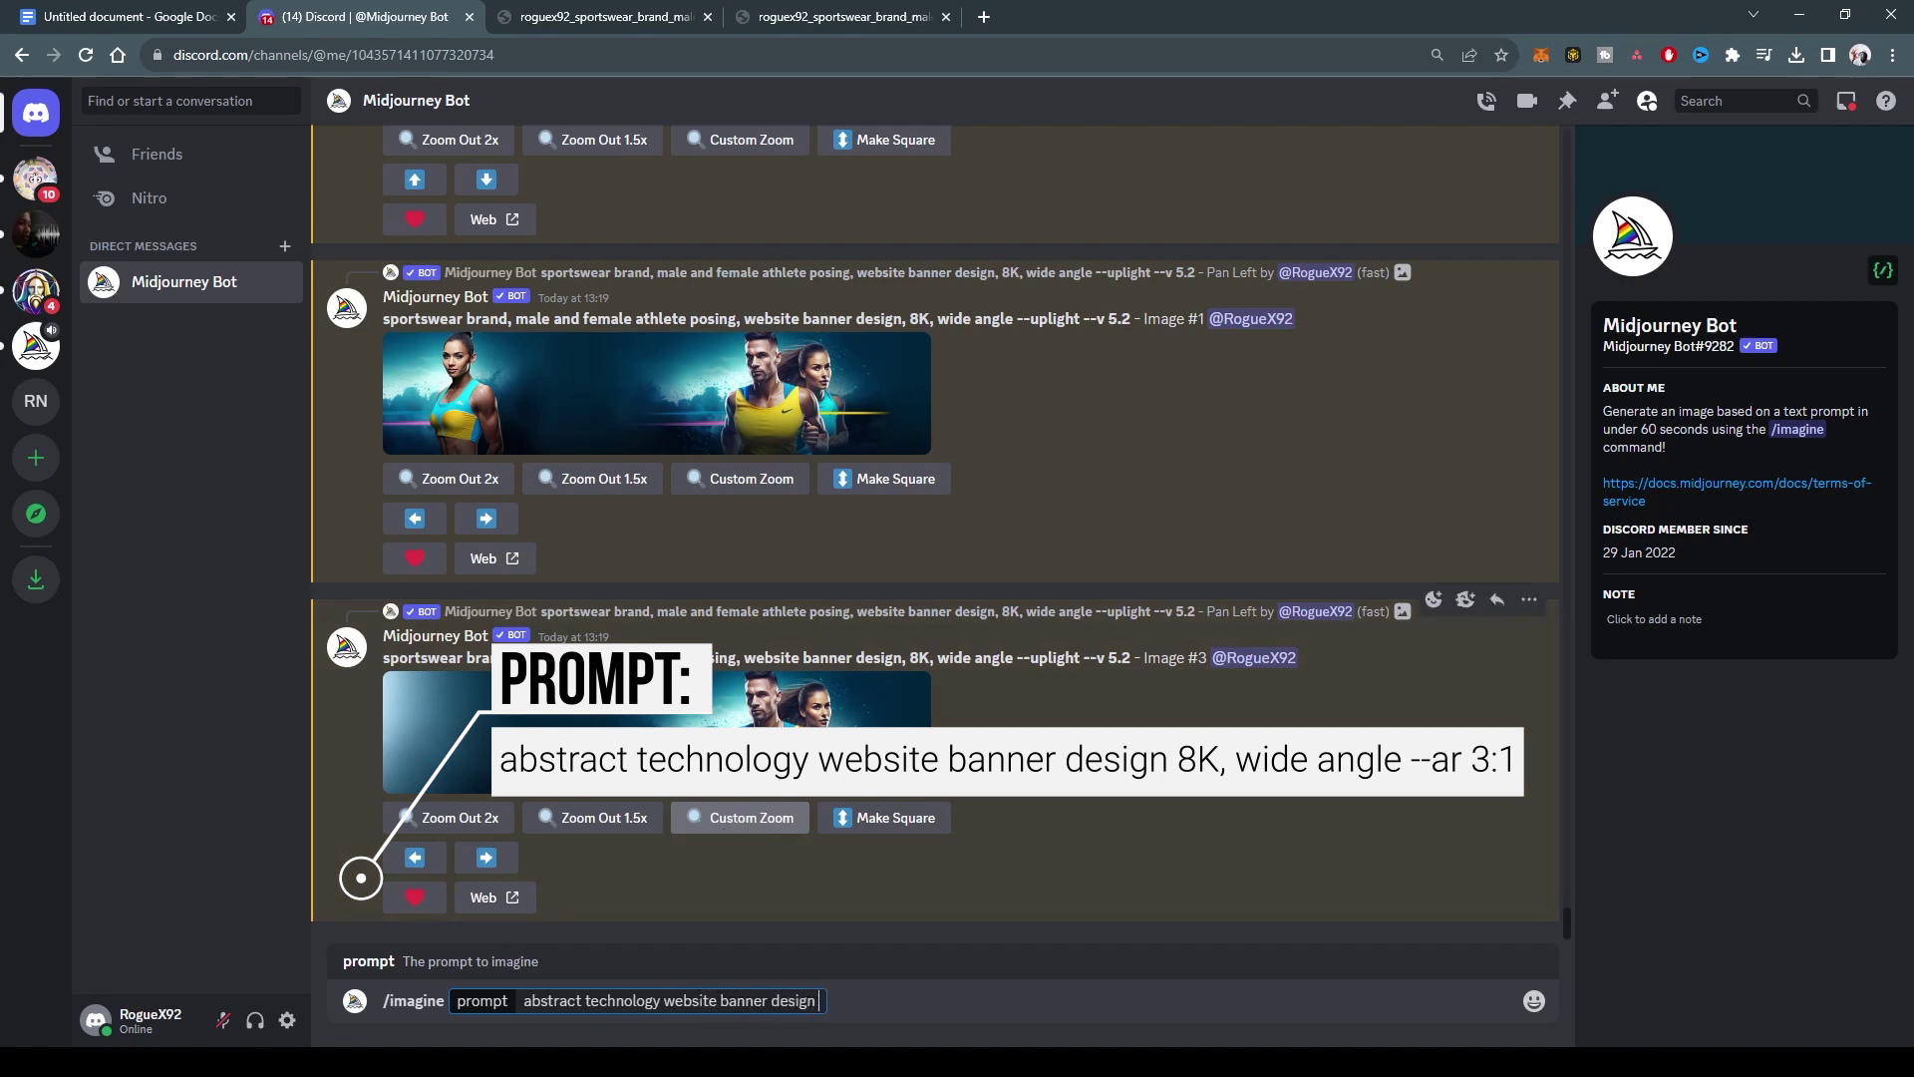
{"action": "left_click_drag", "start_coordinate": [909, 658], "coordinate": [1125, 654]}
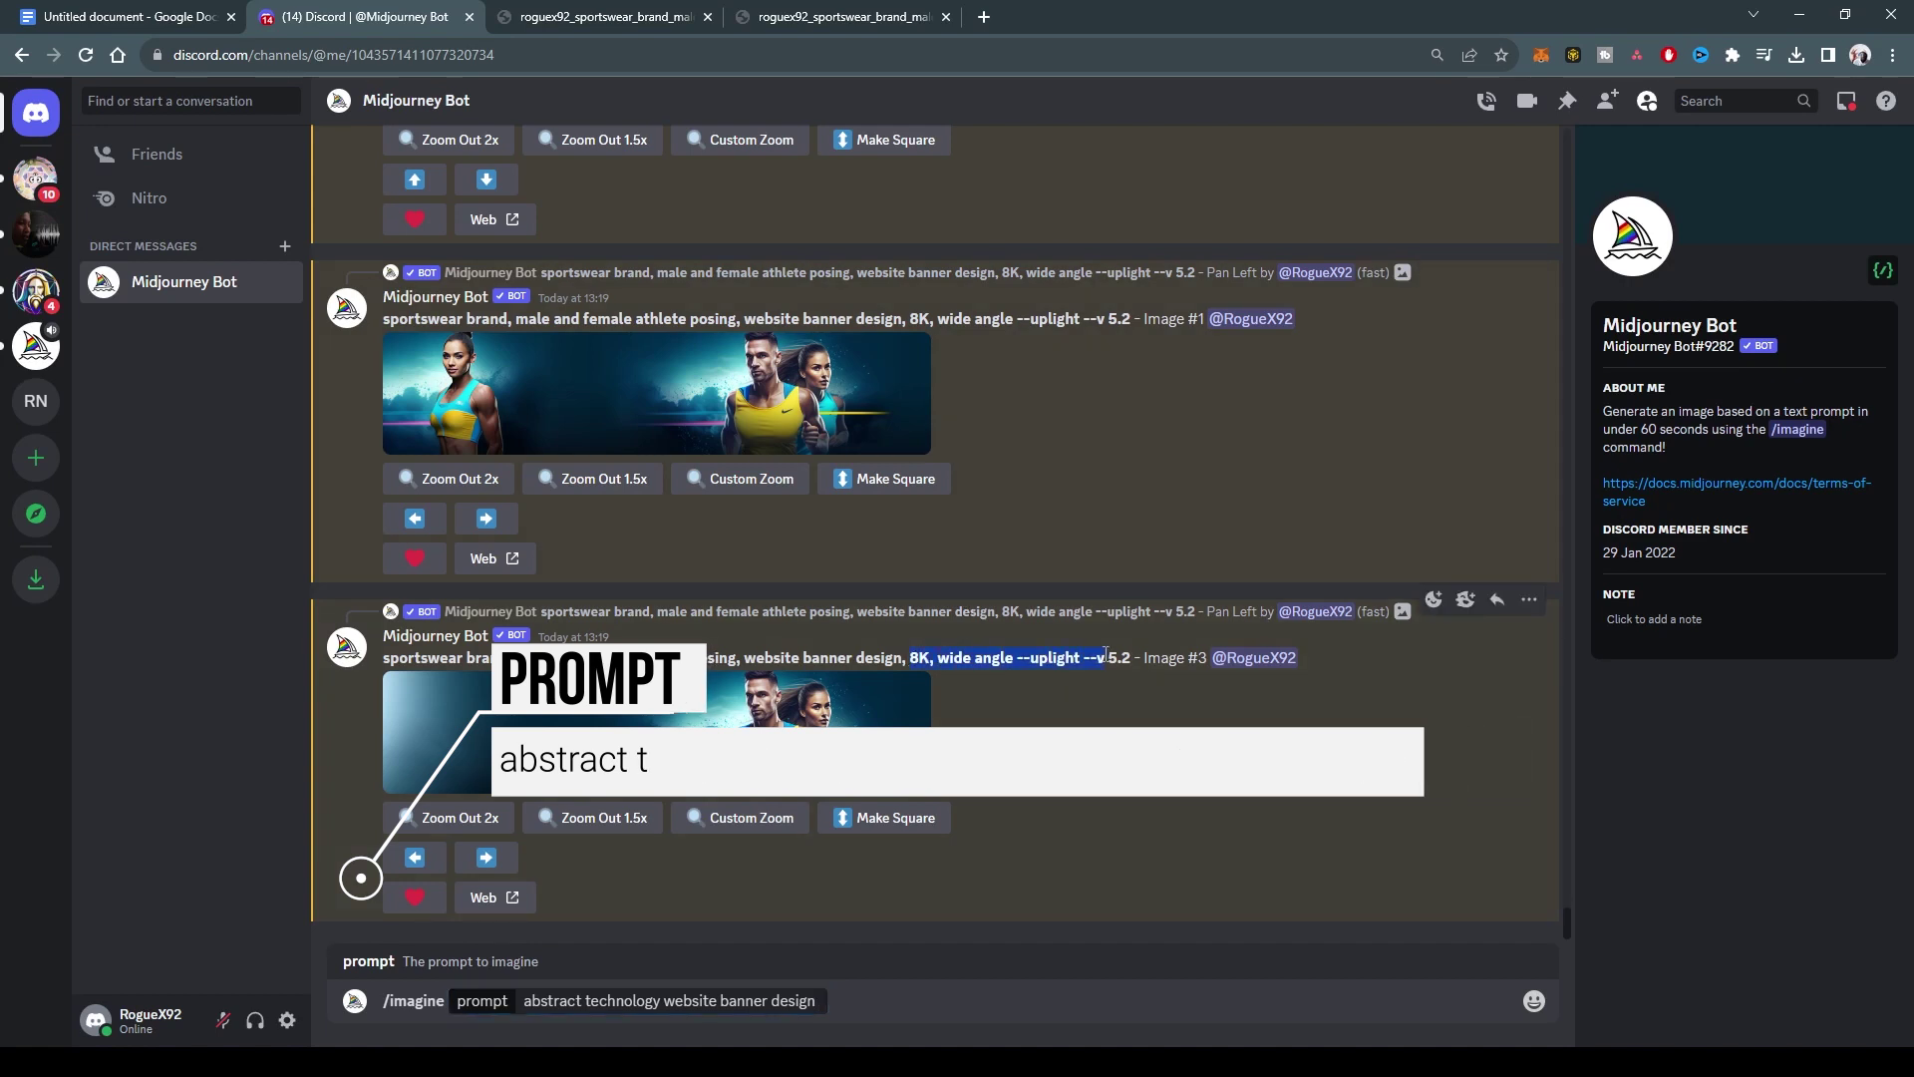
{"action": "left_click", "coordinate": [971, 1019]}
{"action": "type", "text": "8K, wide angle --ar 3:1"}
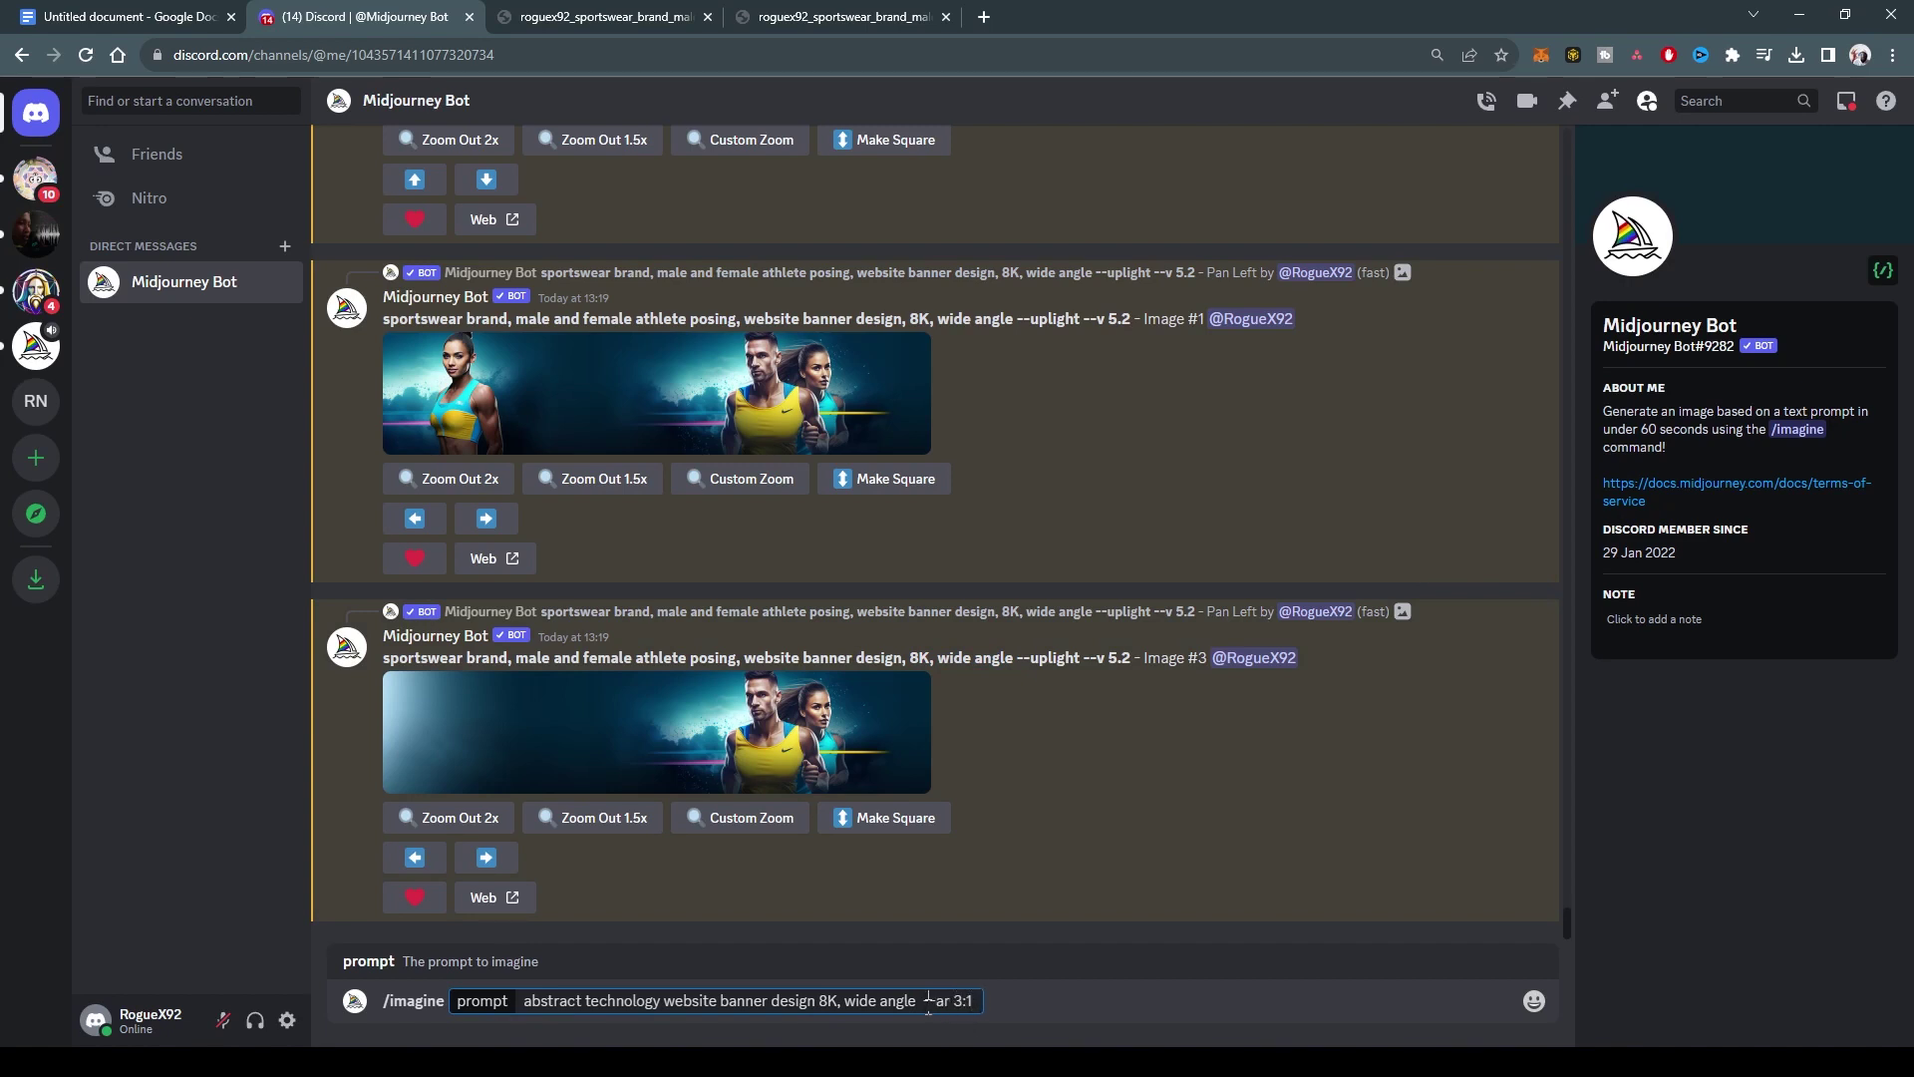
{"action": "key", "text": "BackSpace"}
{"action": "key", "text": "Return"}
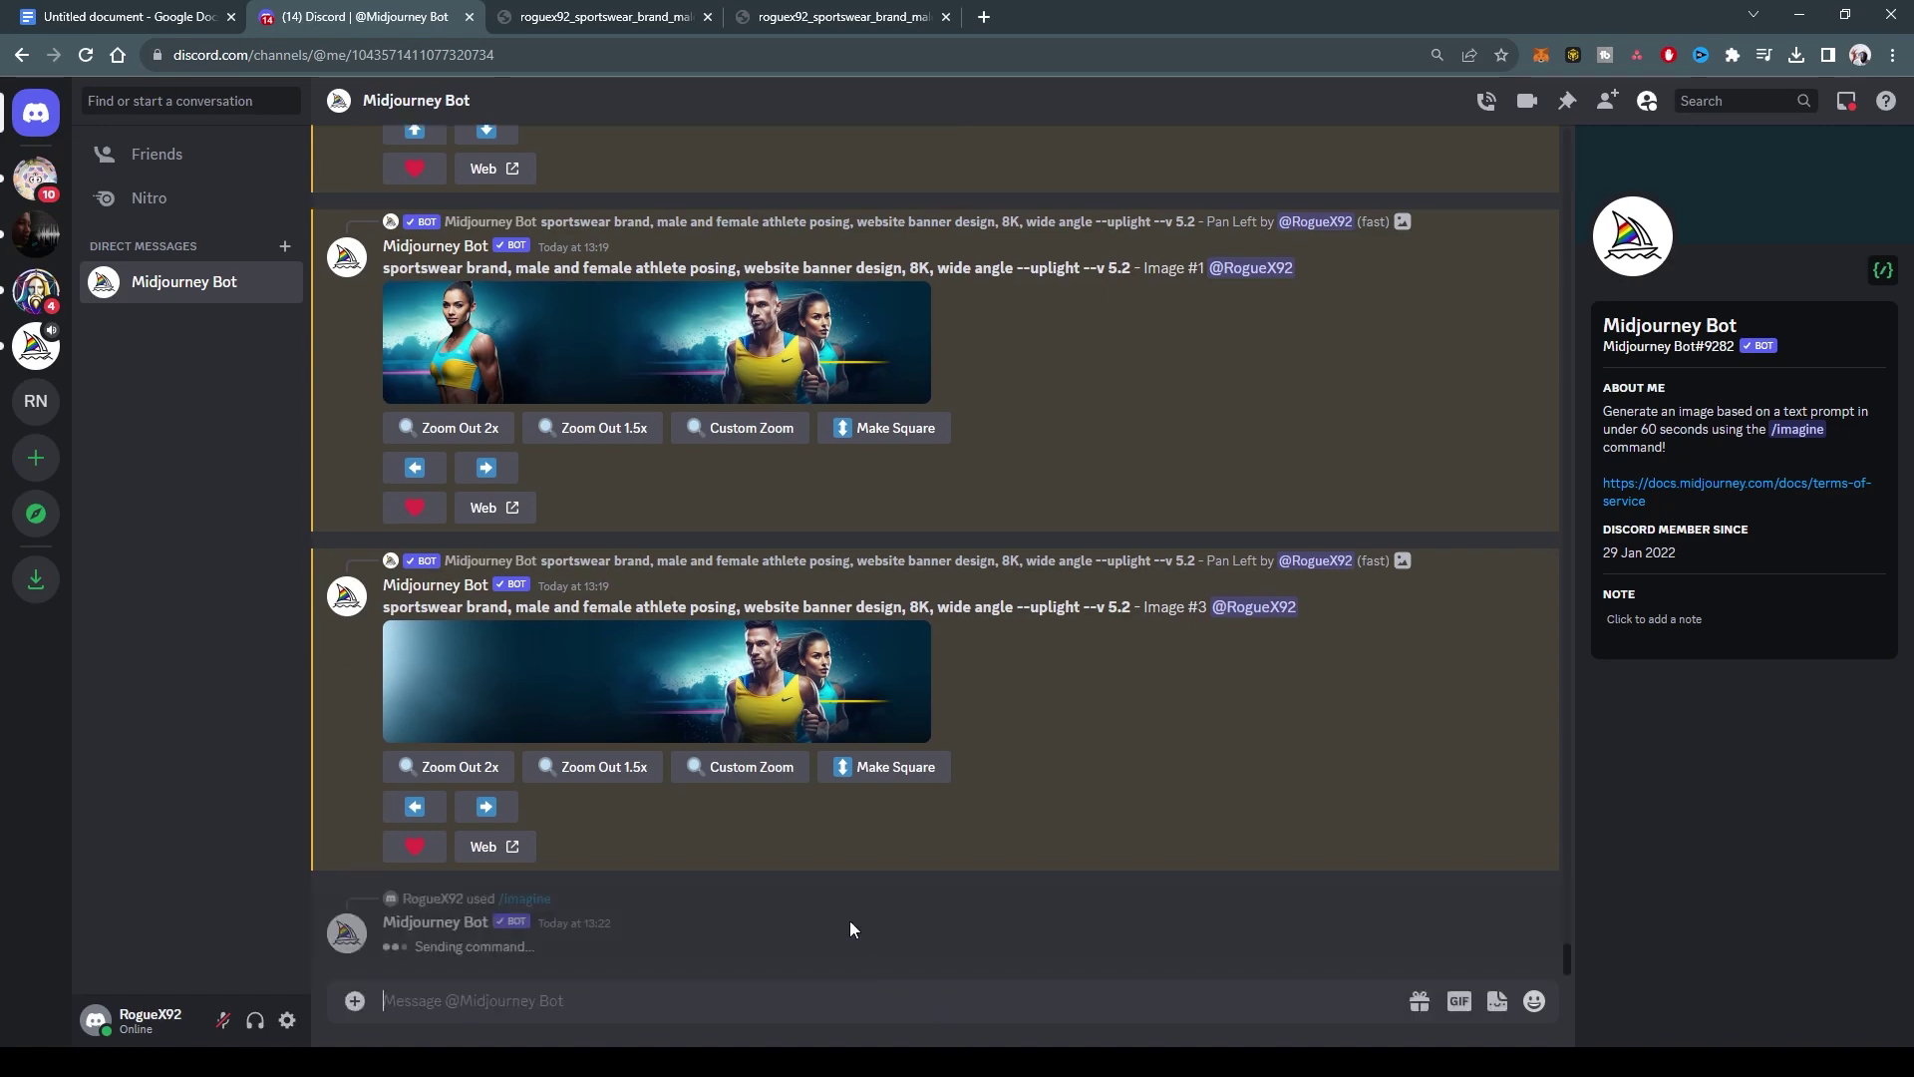
Step: Review the earlier upscaled travel banner of the couple with suitcases and the puppy family banner at enlarged size
{"action": "scroll", "coordinate": [852, 812], "scroll_direction": "up", "scroll_amount": 10}
{"action": "left_click", "coordinate": [834, 456]}
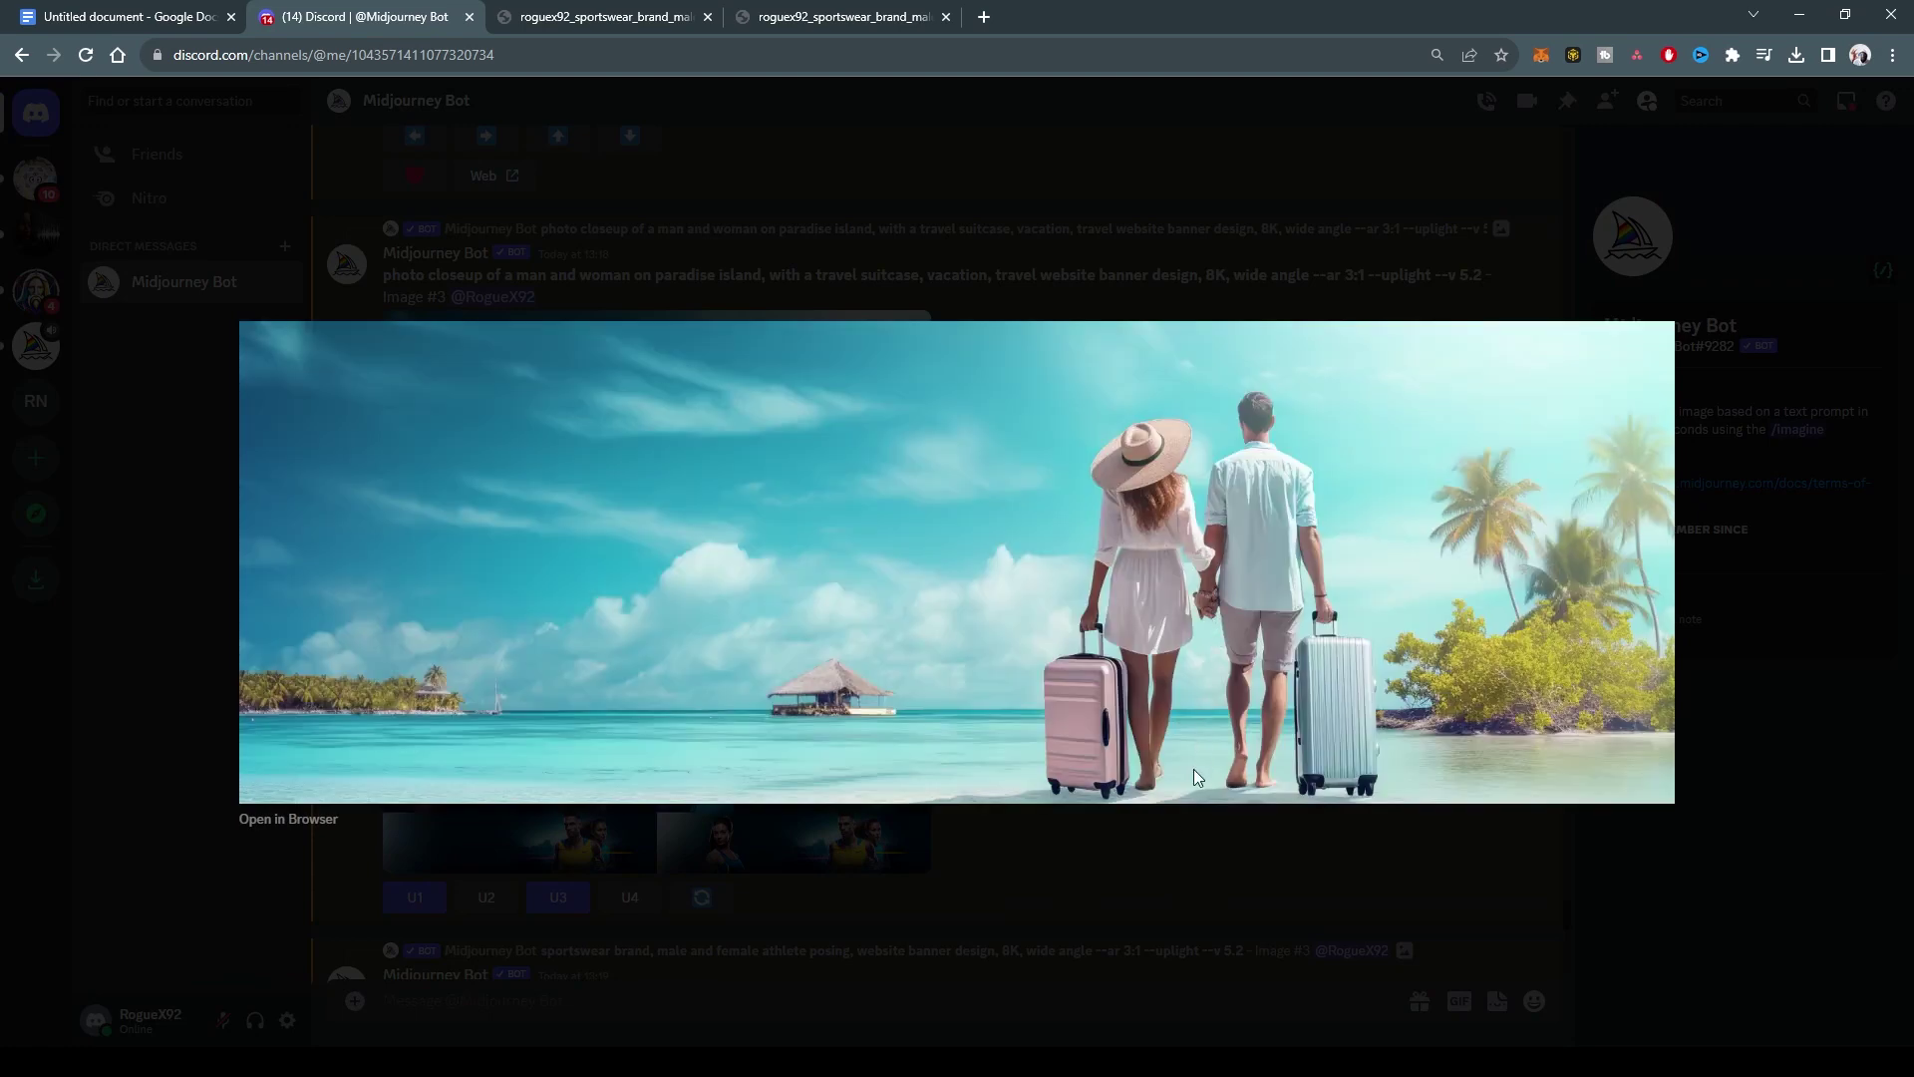
{"action": "left_click", "coordinate": [1178, 849]}
{"action": "scroll", "coordinate": [975, 630], "scroll_direction": "up", "scroll_amount": 6}
{"action": "scroll", "coordinate": [976, 630], "scroll_direction": "up", "scroll_amount": 15}
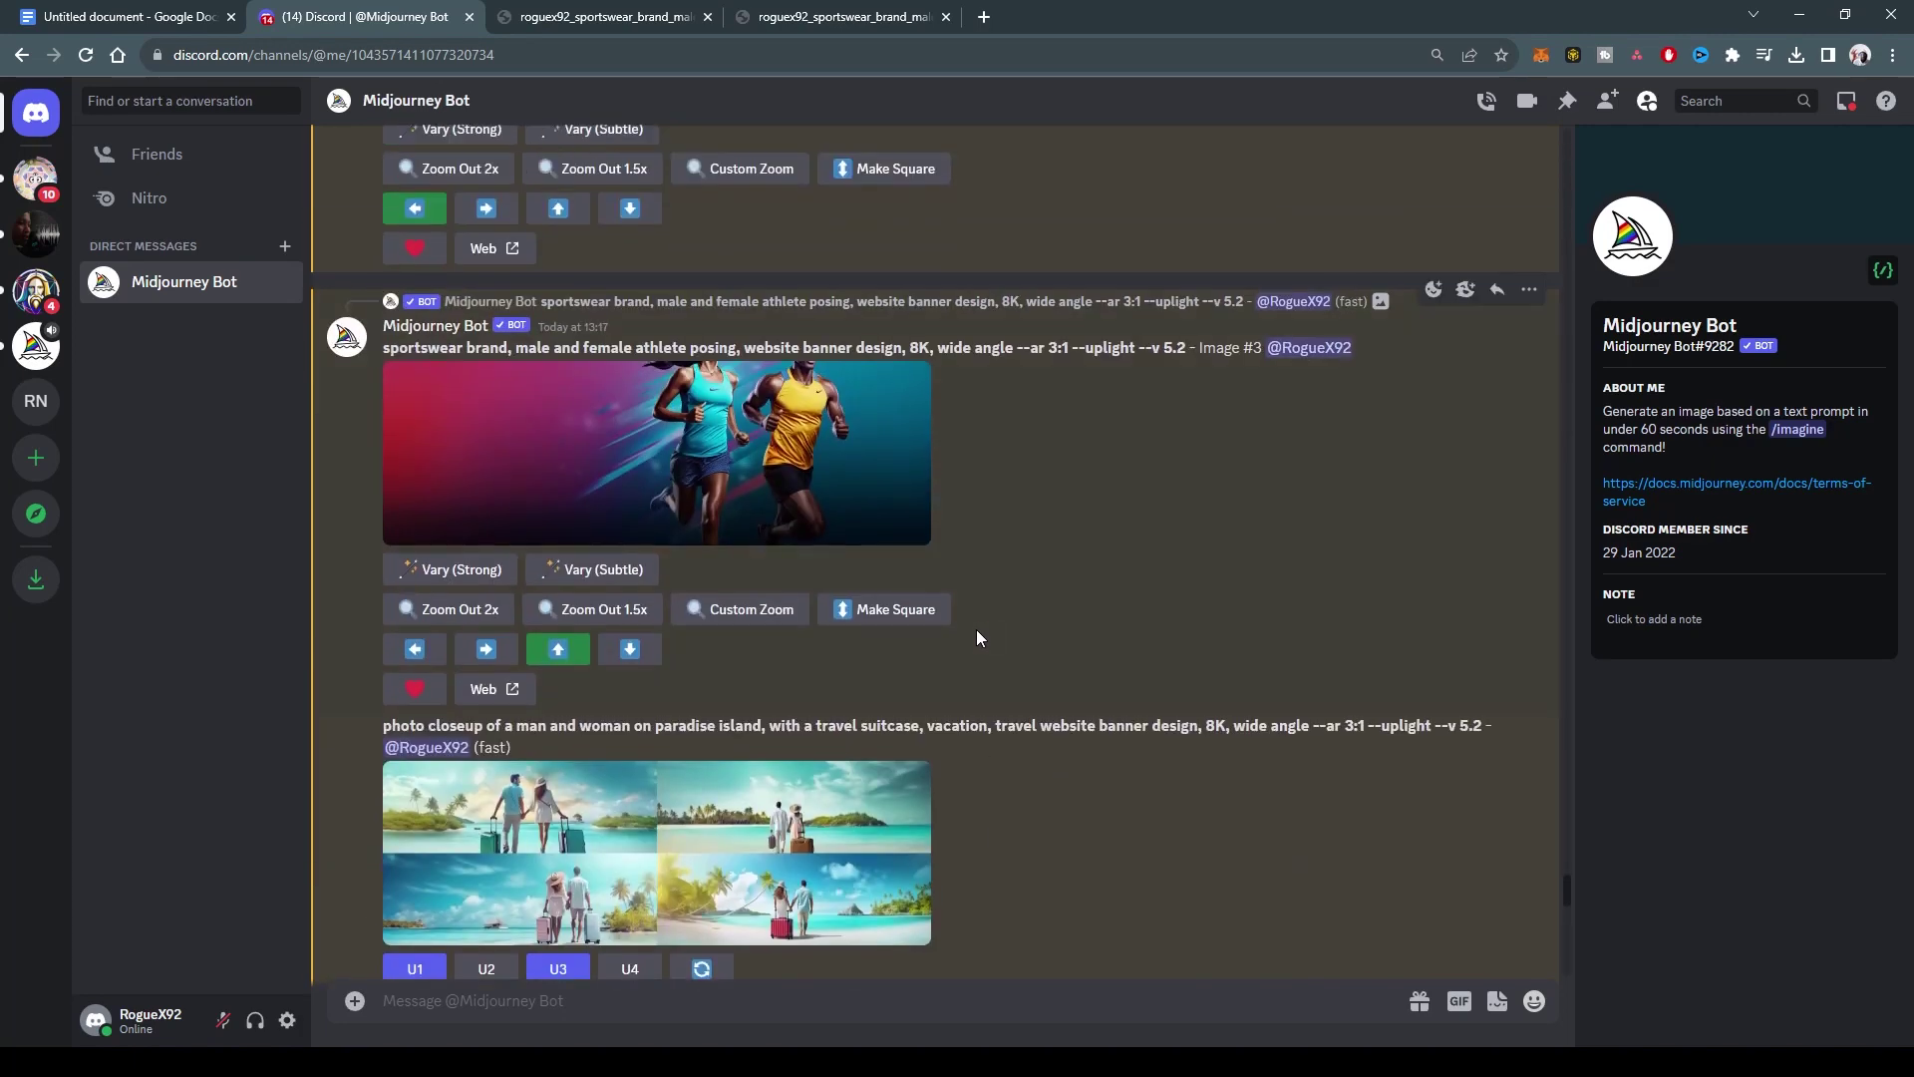
{"action": "scroll", "coordinate": [1005, 622], "scroll_direction": "up", "scroll_amount": 10}
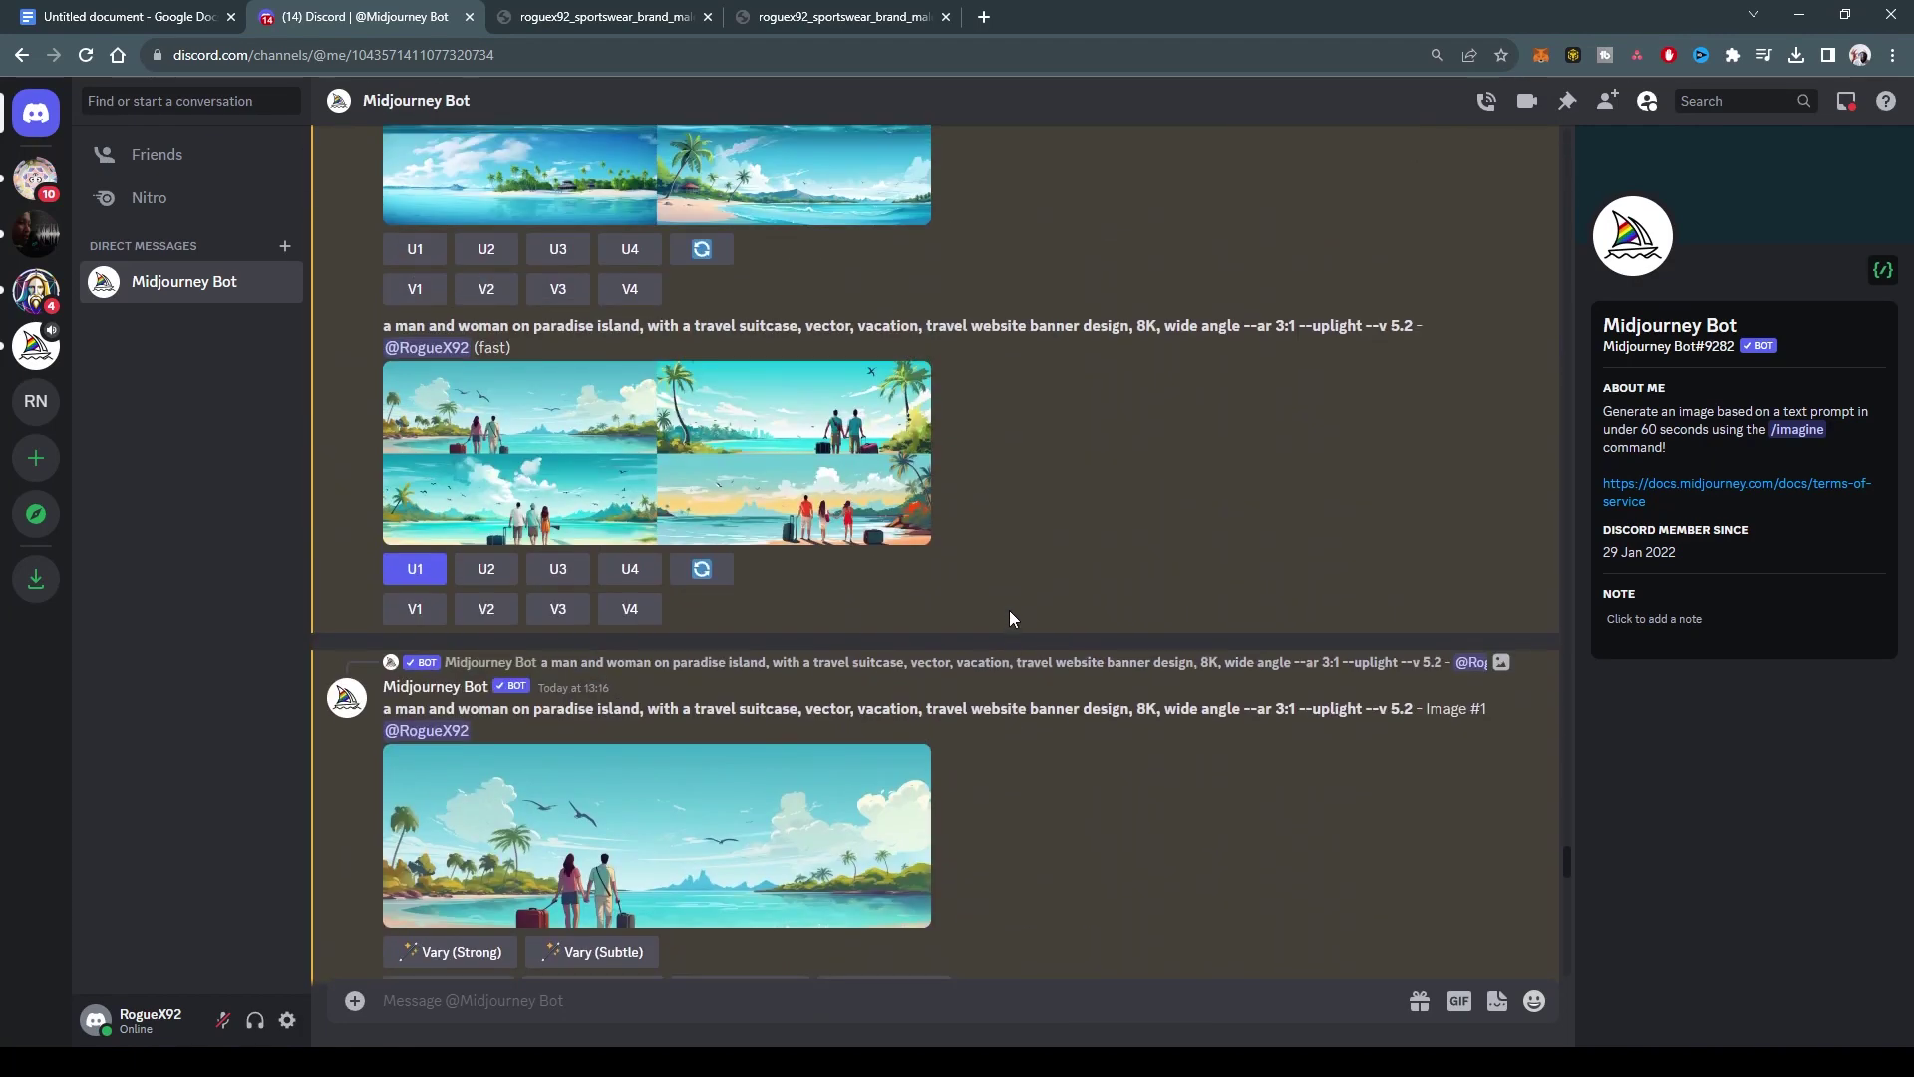
{"action": "scroll", "coordinate": [997, 528], "scroll_direction": "up", "scroll_amount": 10}
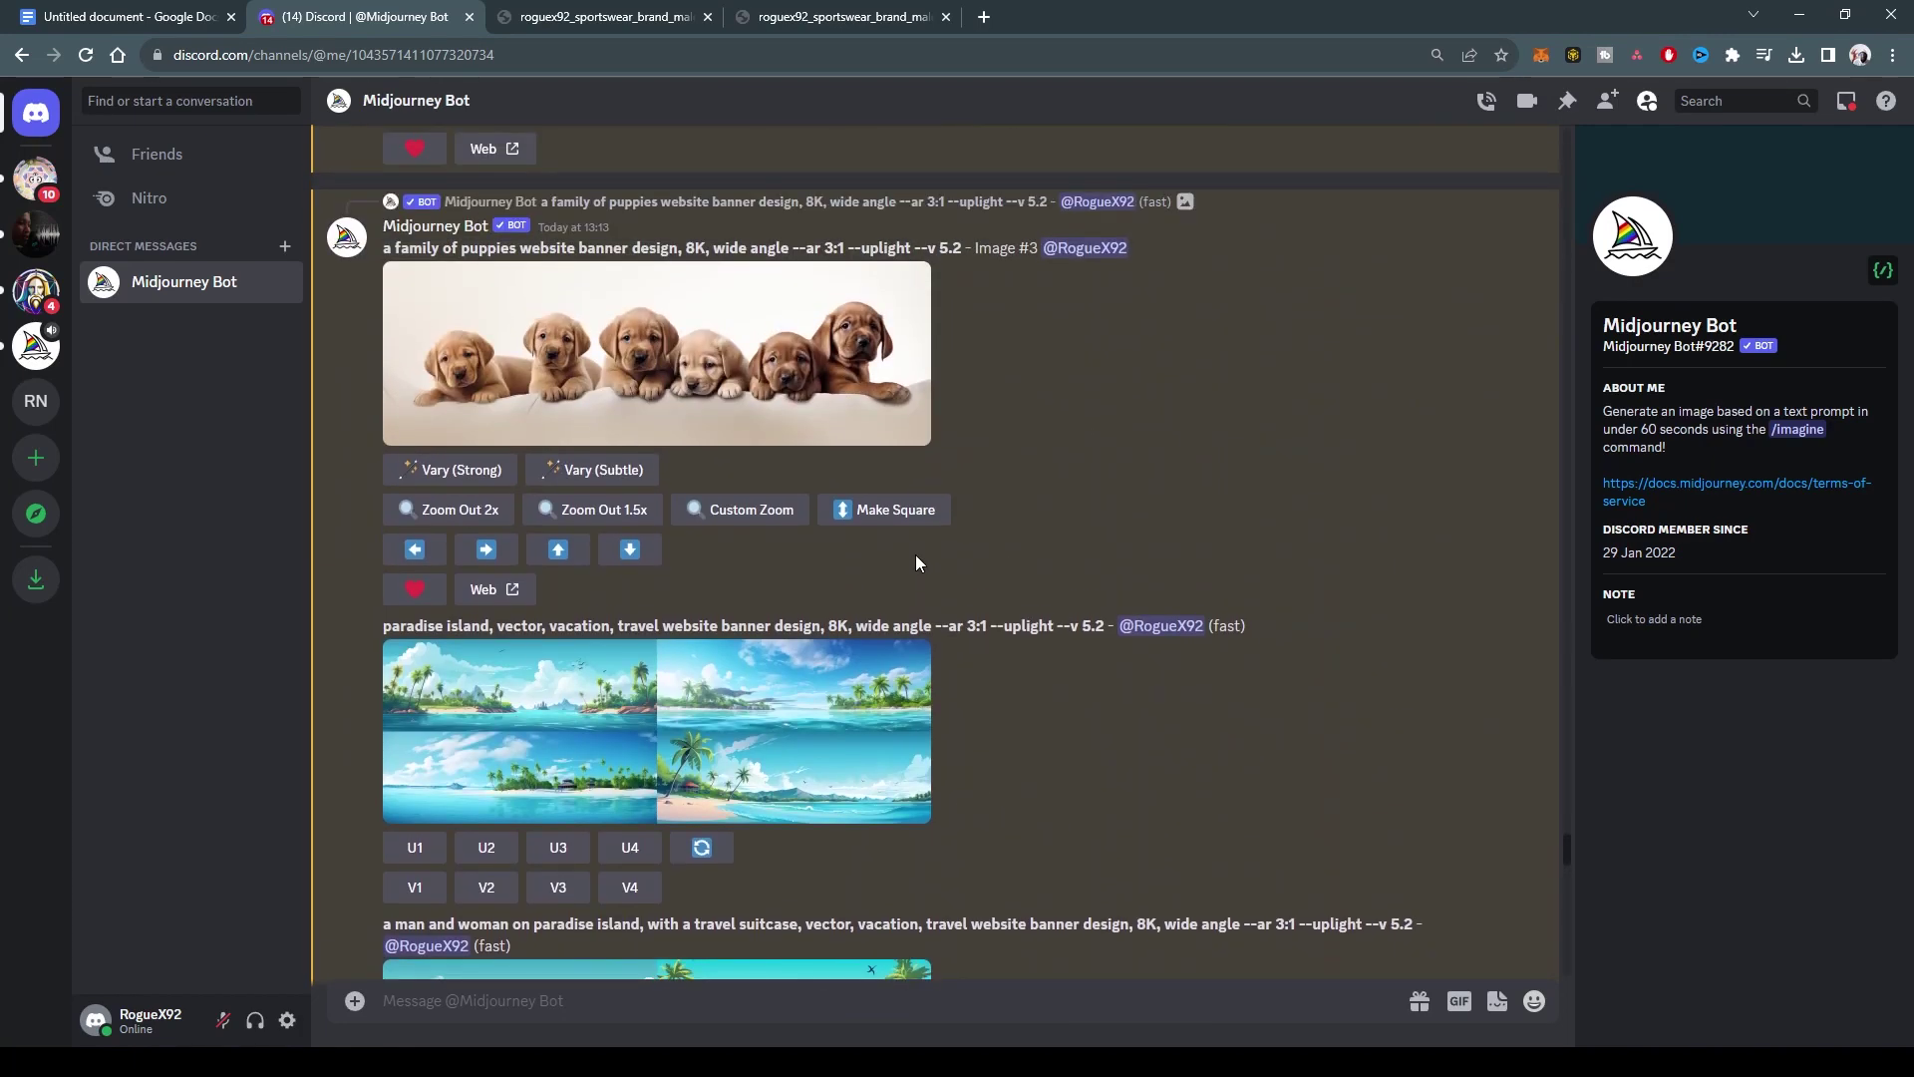
{"action": "left_click", "coordinate": [766, 406]}
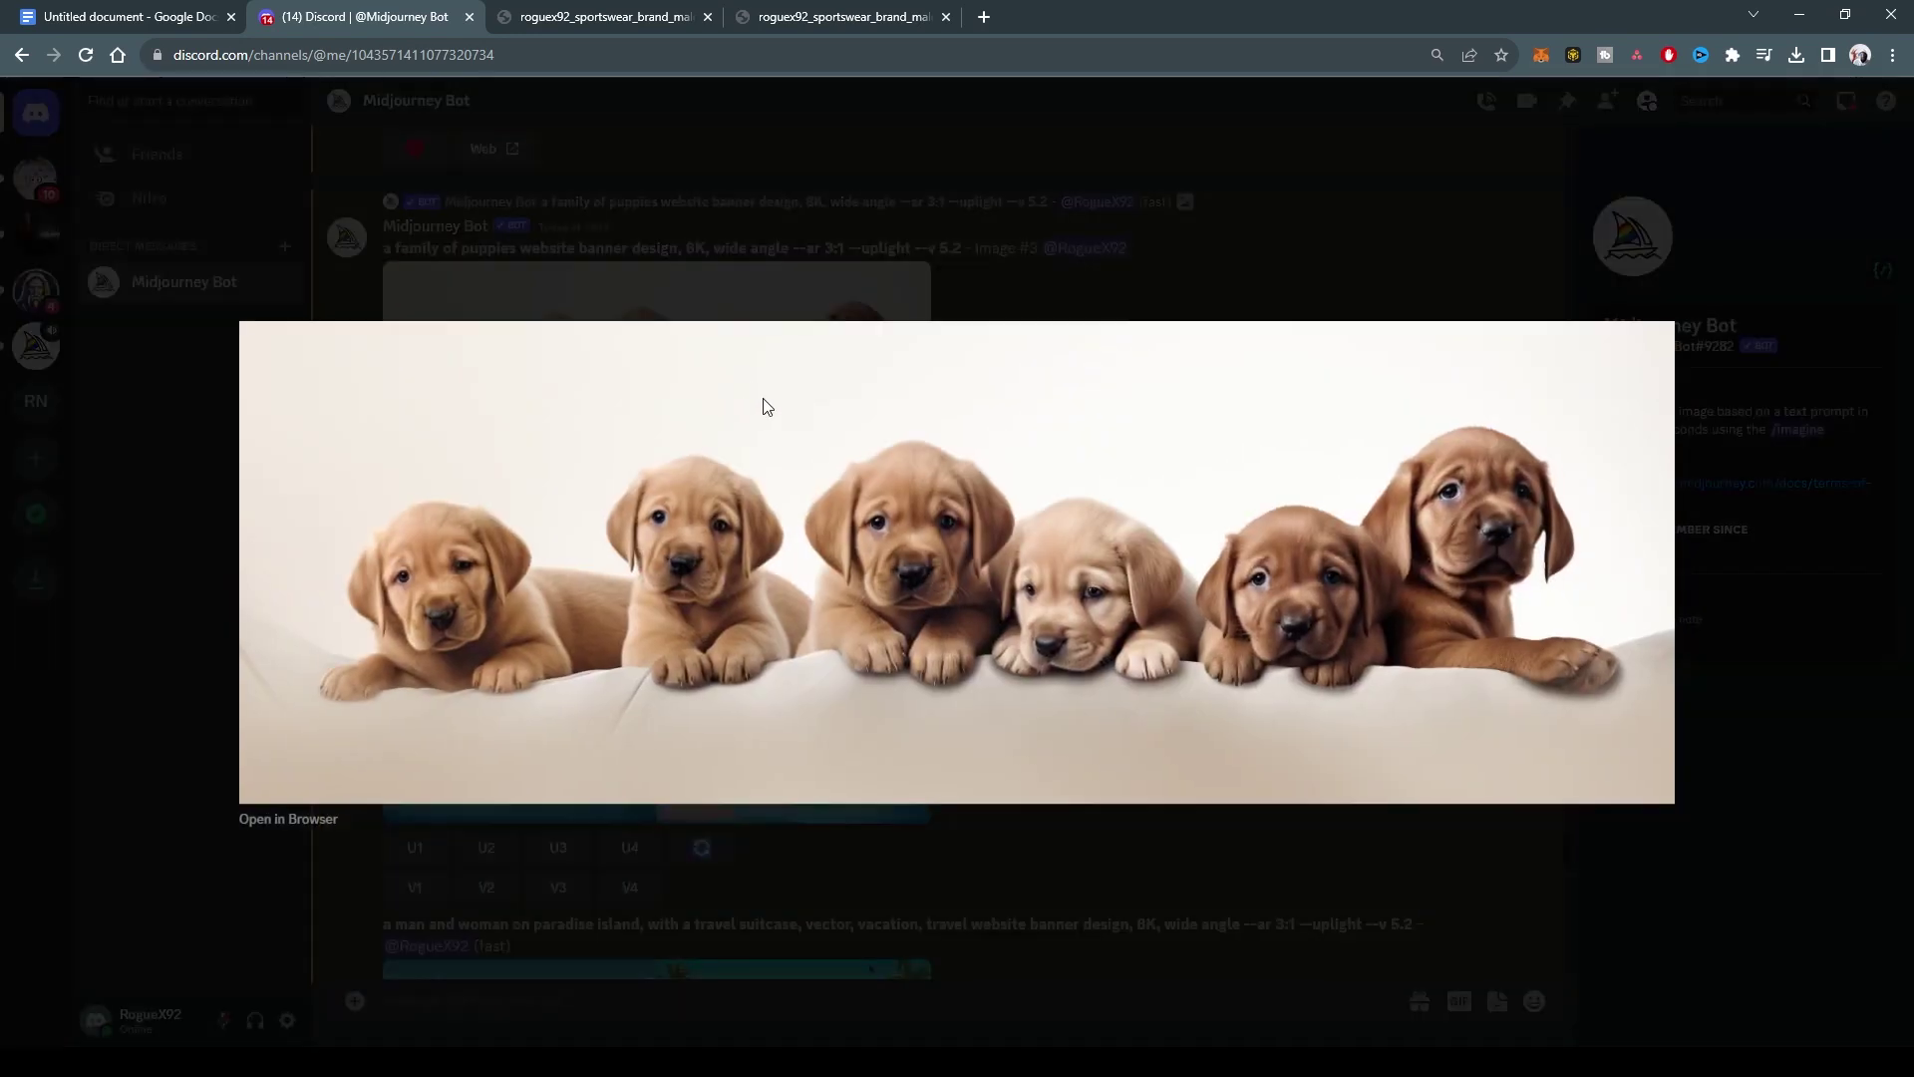
{"action": "left_click", "coordinate": [1123, 808]}
Step: View the newly generated abstract technology banner grid enlarged
{"action": "left_click_drag", "start_coordinate": [1565, 849], "coordinate": [1565, 959]}
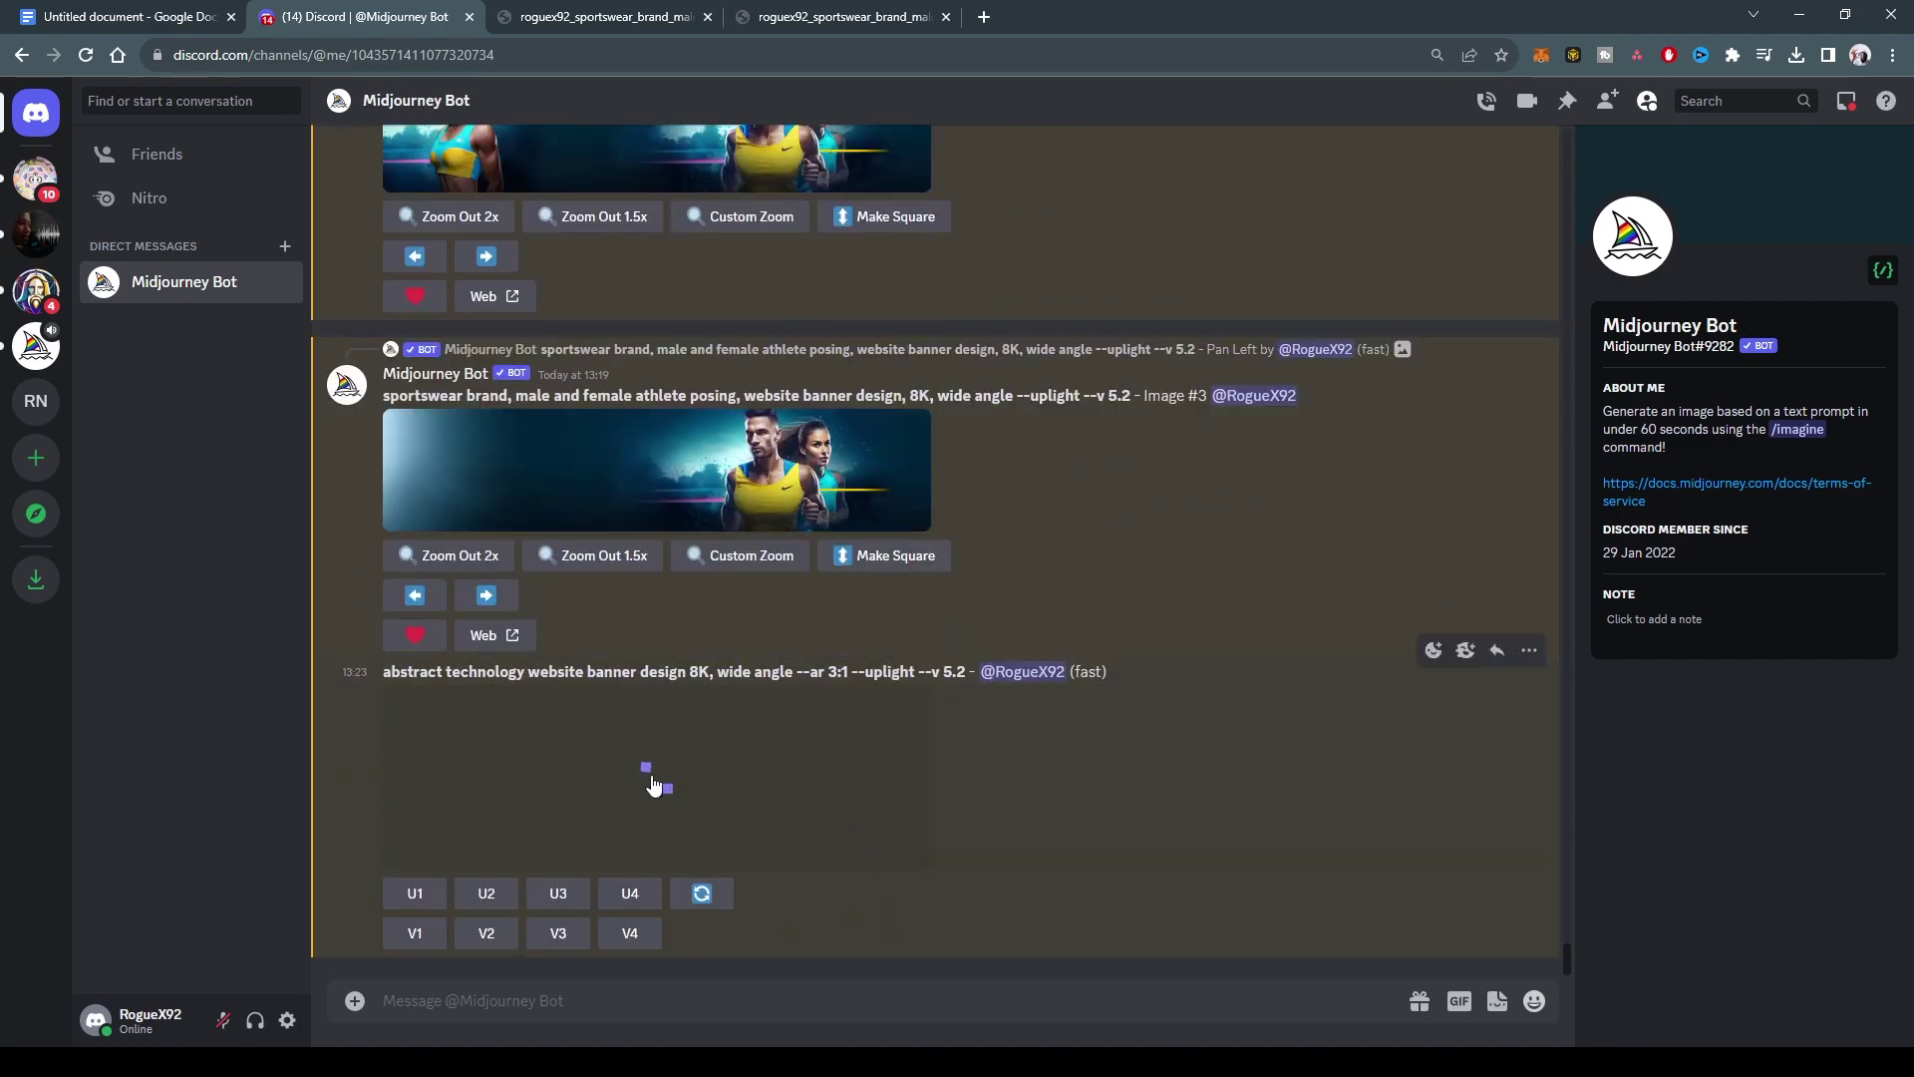
{"action": "left_click", "coordinate": [657, 761]}
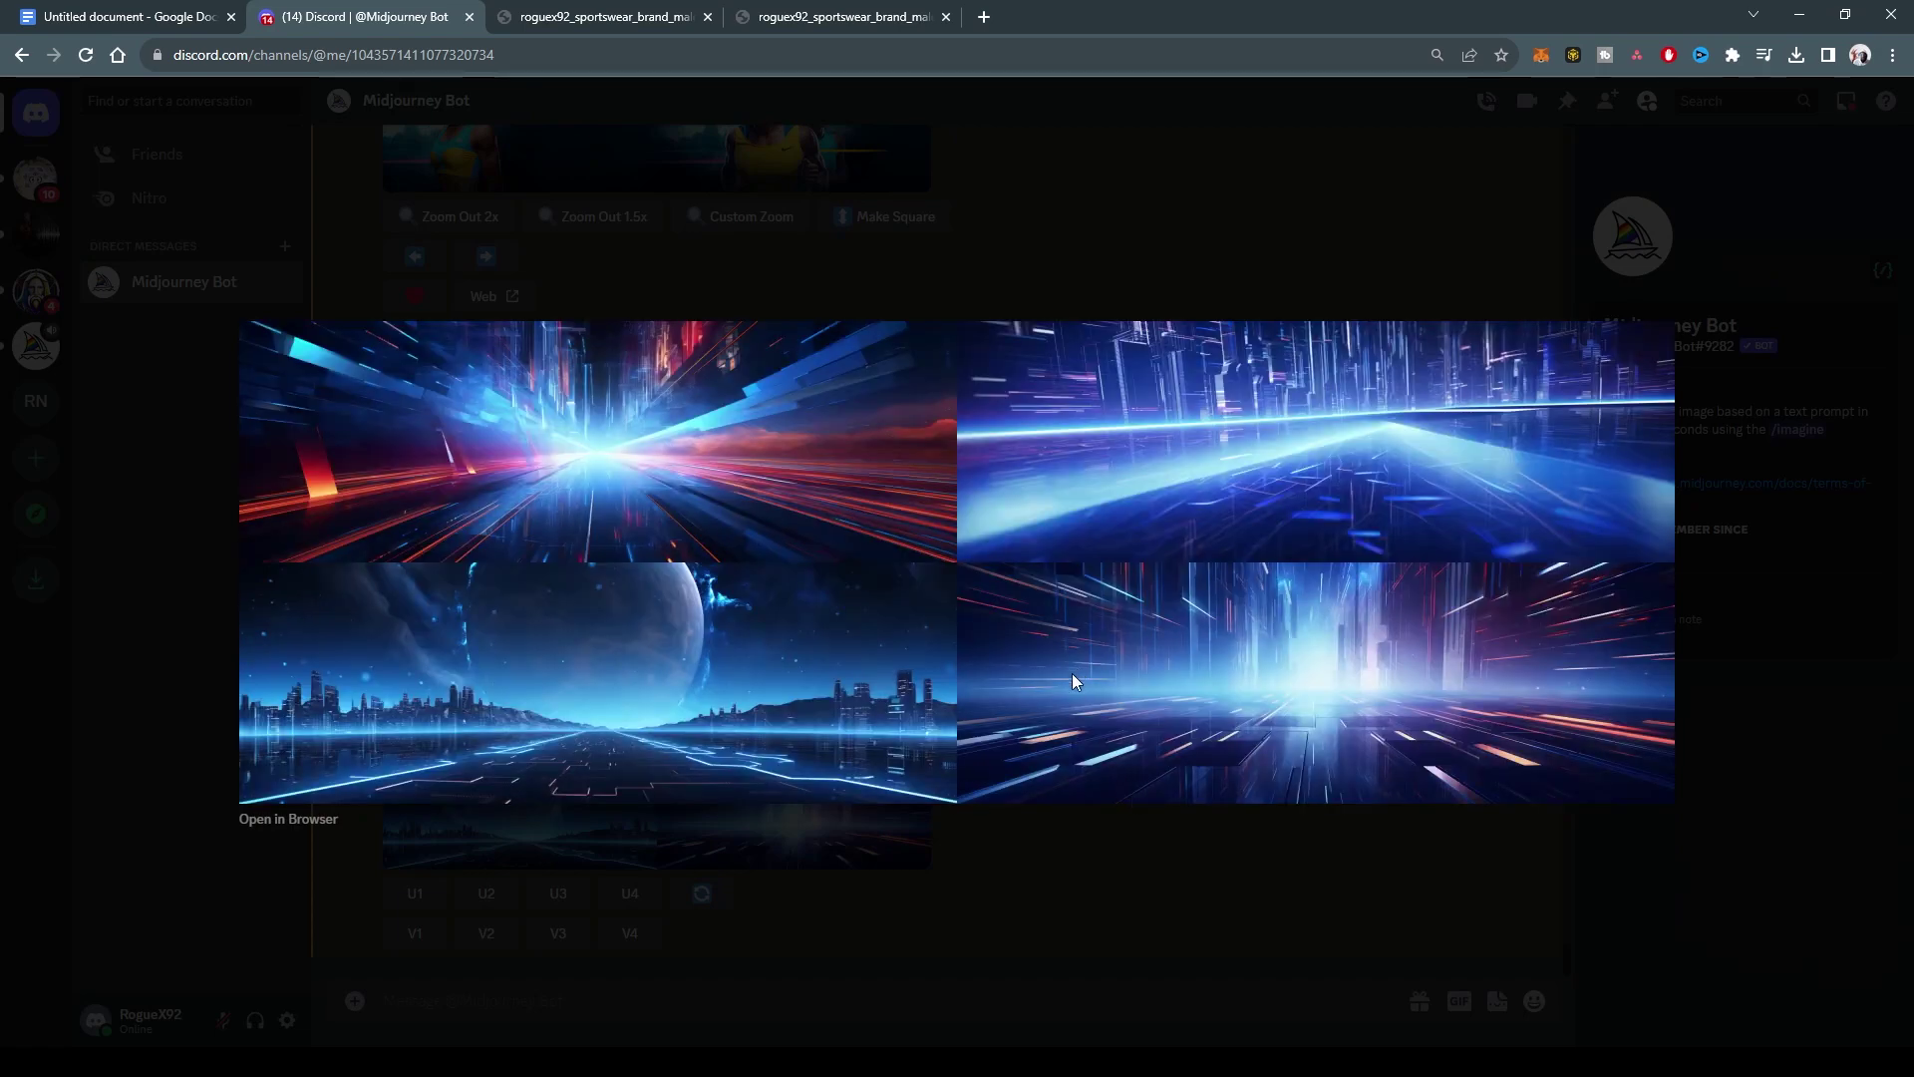
{"action": "left_click", "coordinate": [1171, 854]}
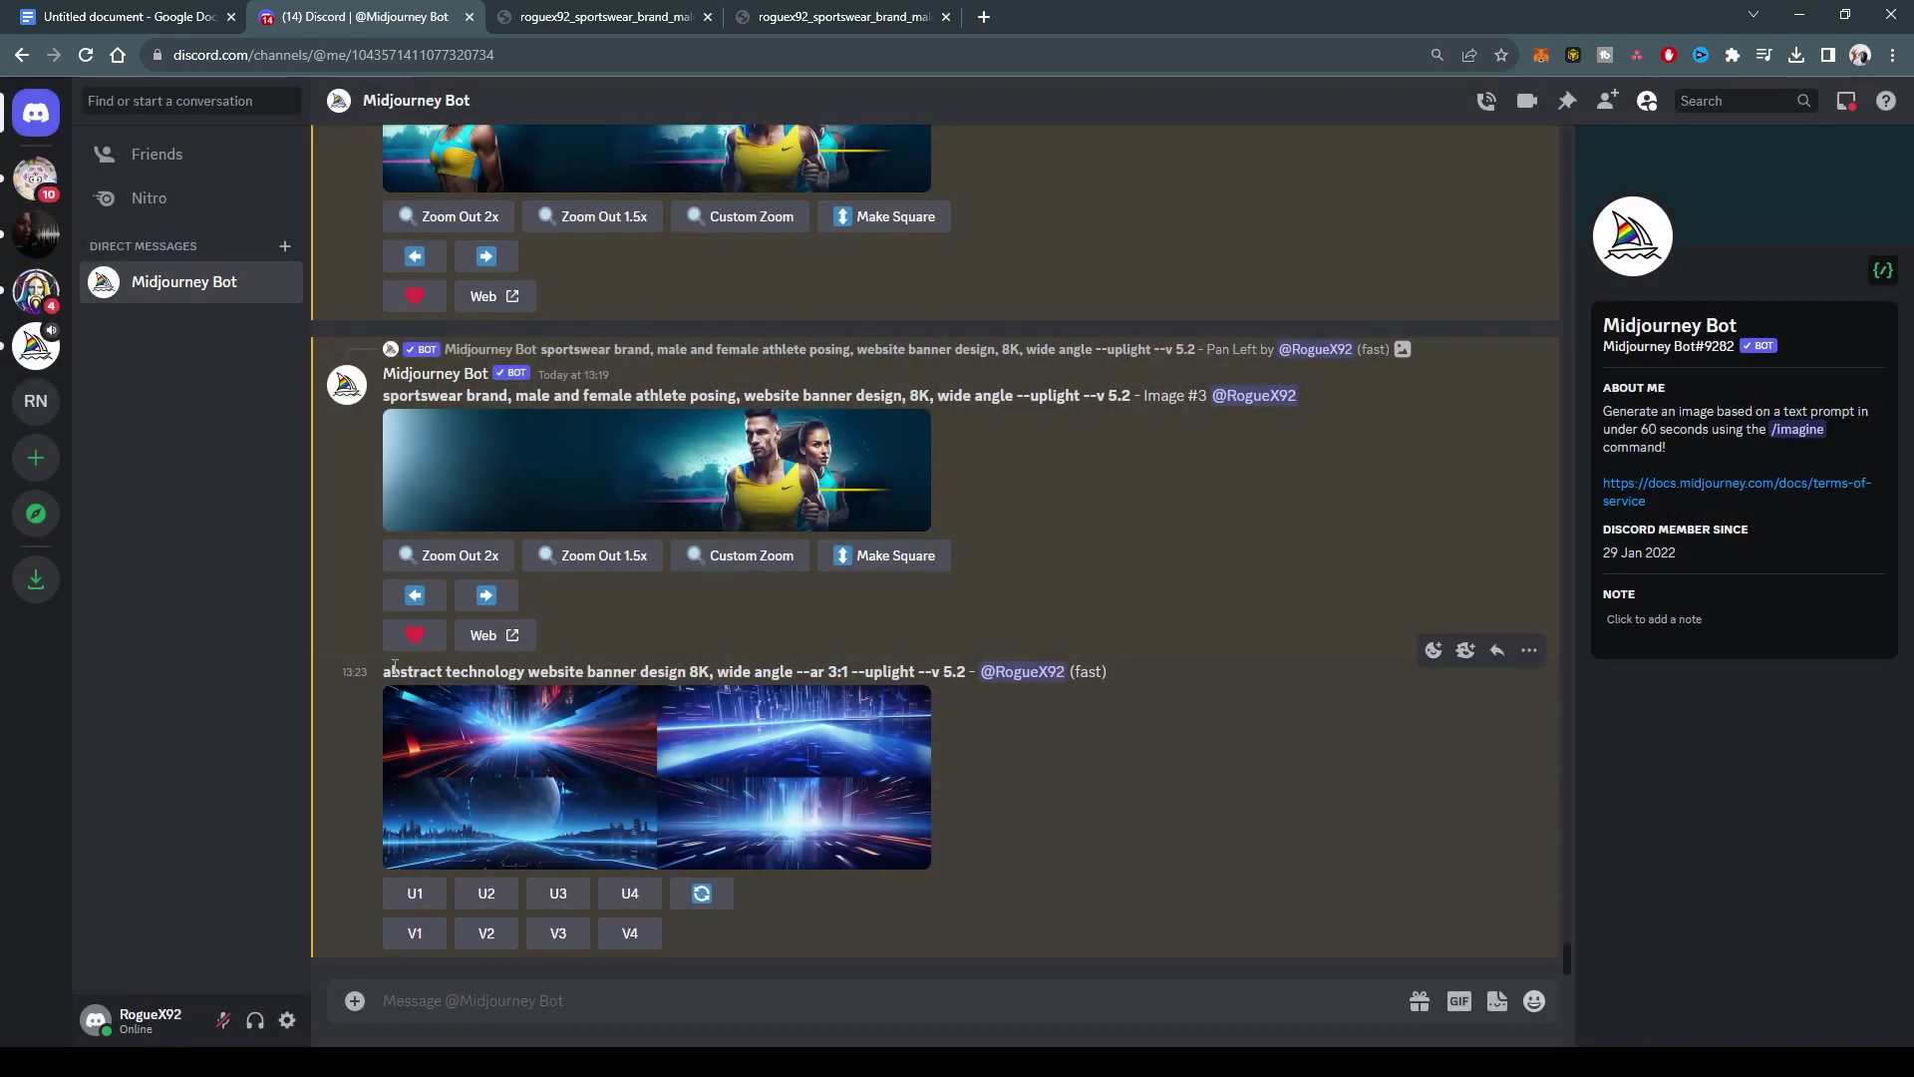
Step: Submit an /imagine prompt reusing the abstract technology banner prompt with --s 50 added before --ar 3:1
{"action": "left_click_drag", "start_coordinate": [382, 673], "coordinate": [967, 677]}
{"action": "key", "text": "ctrl+c"}
{"action": "left_click", "coordinate": [601, 1001]}
{"action": "type", "text": "/"}
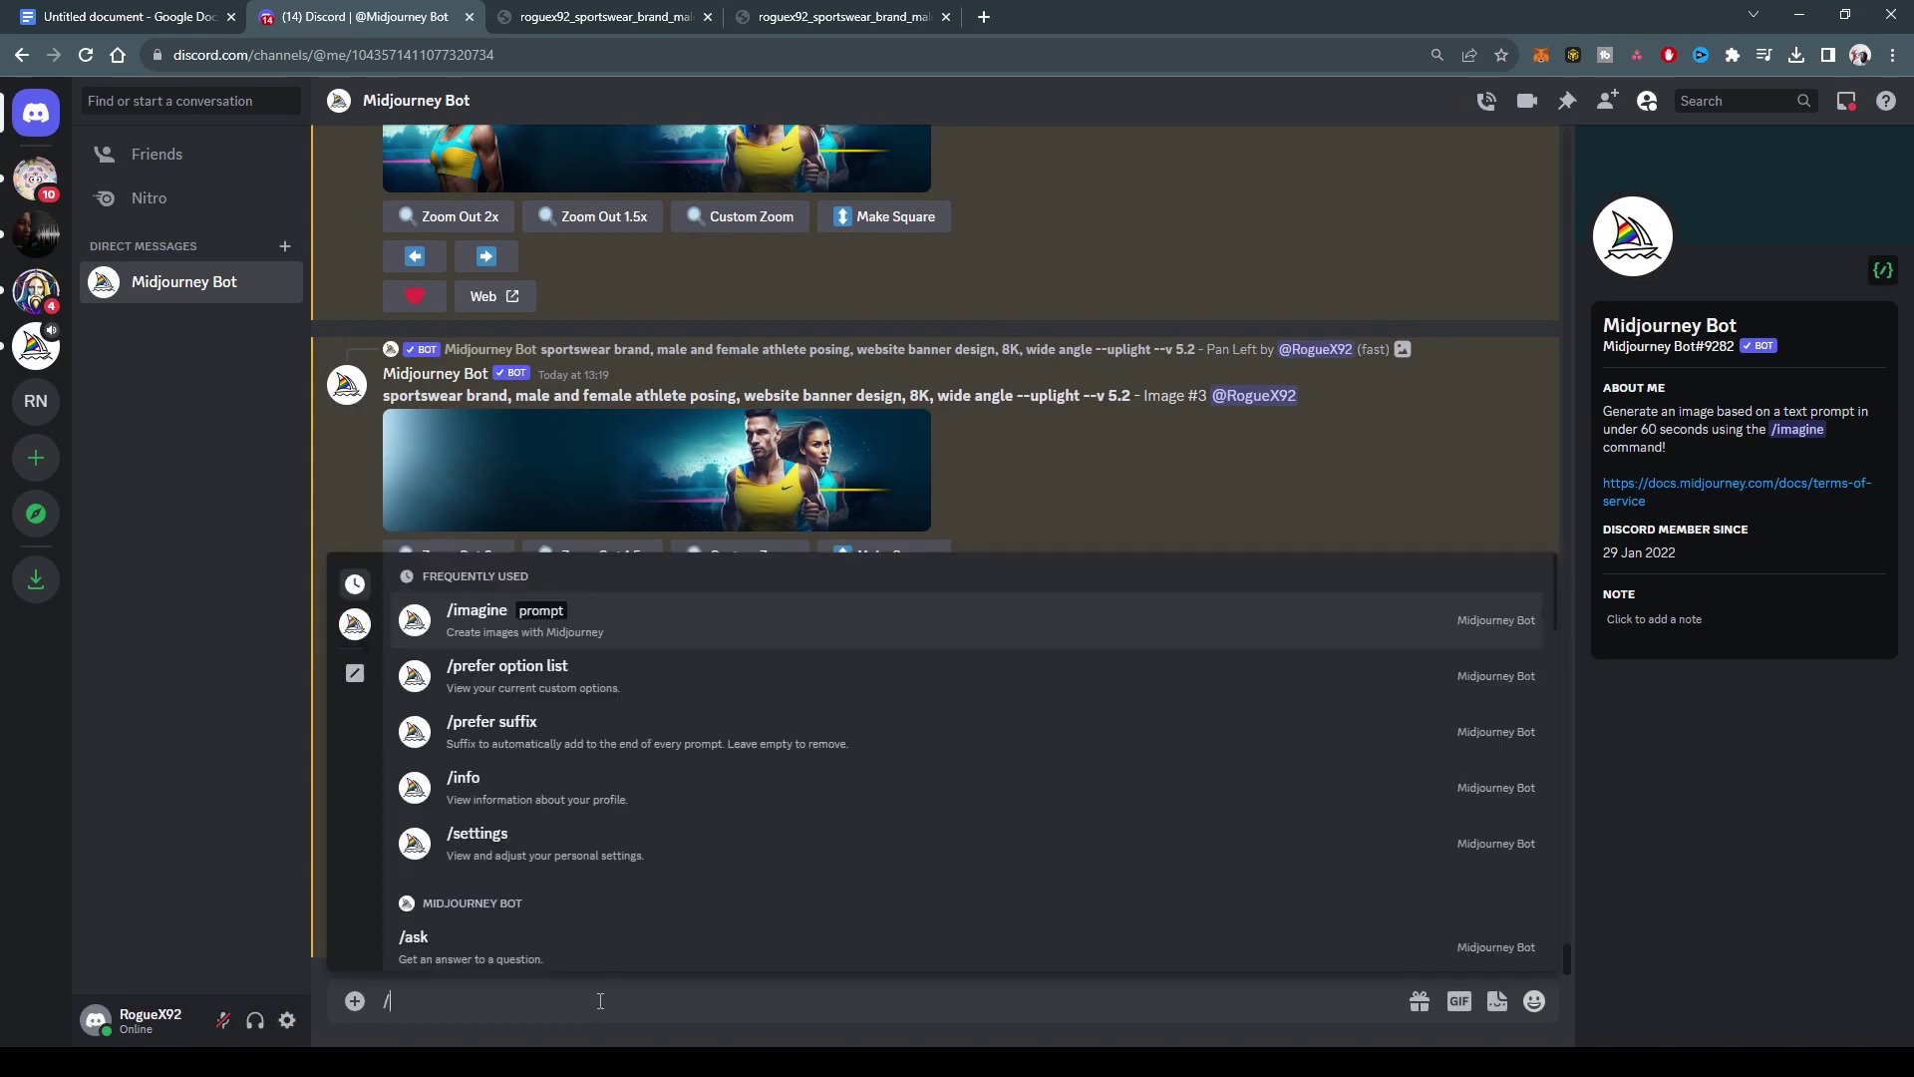
{"action": "key", "text": "Return"}
{"action": "key", "text": "ctrl+v"}
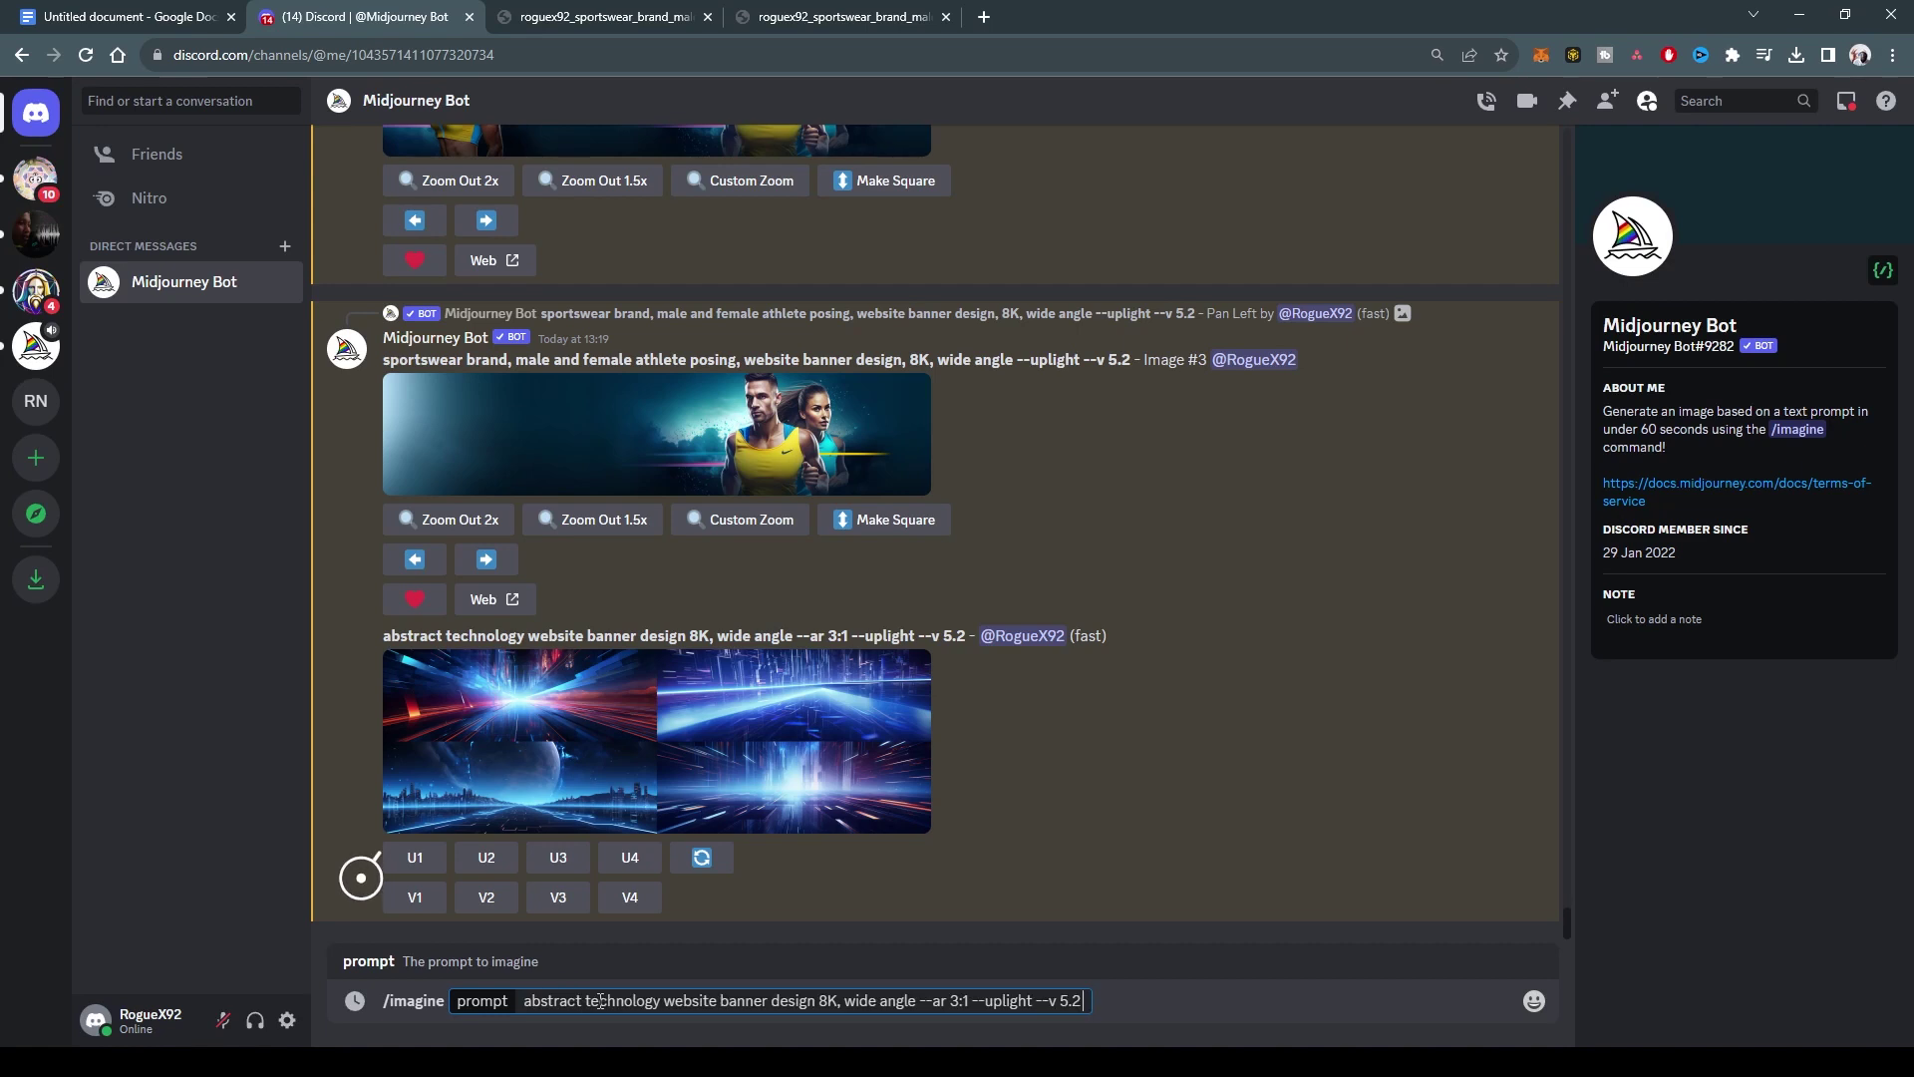
{"action": "left_click", "coordinate": [916, 1000]}
{"action": "type", "text": "--s"}
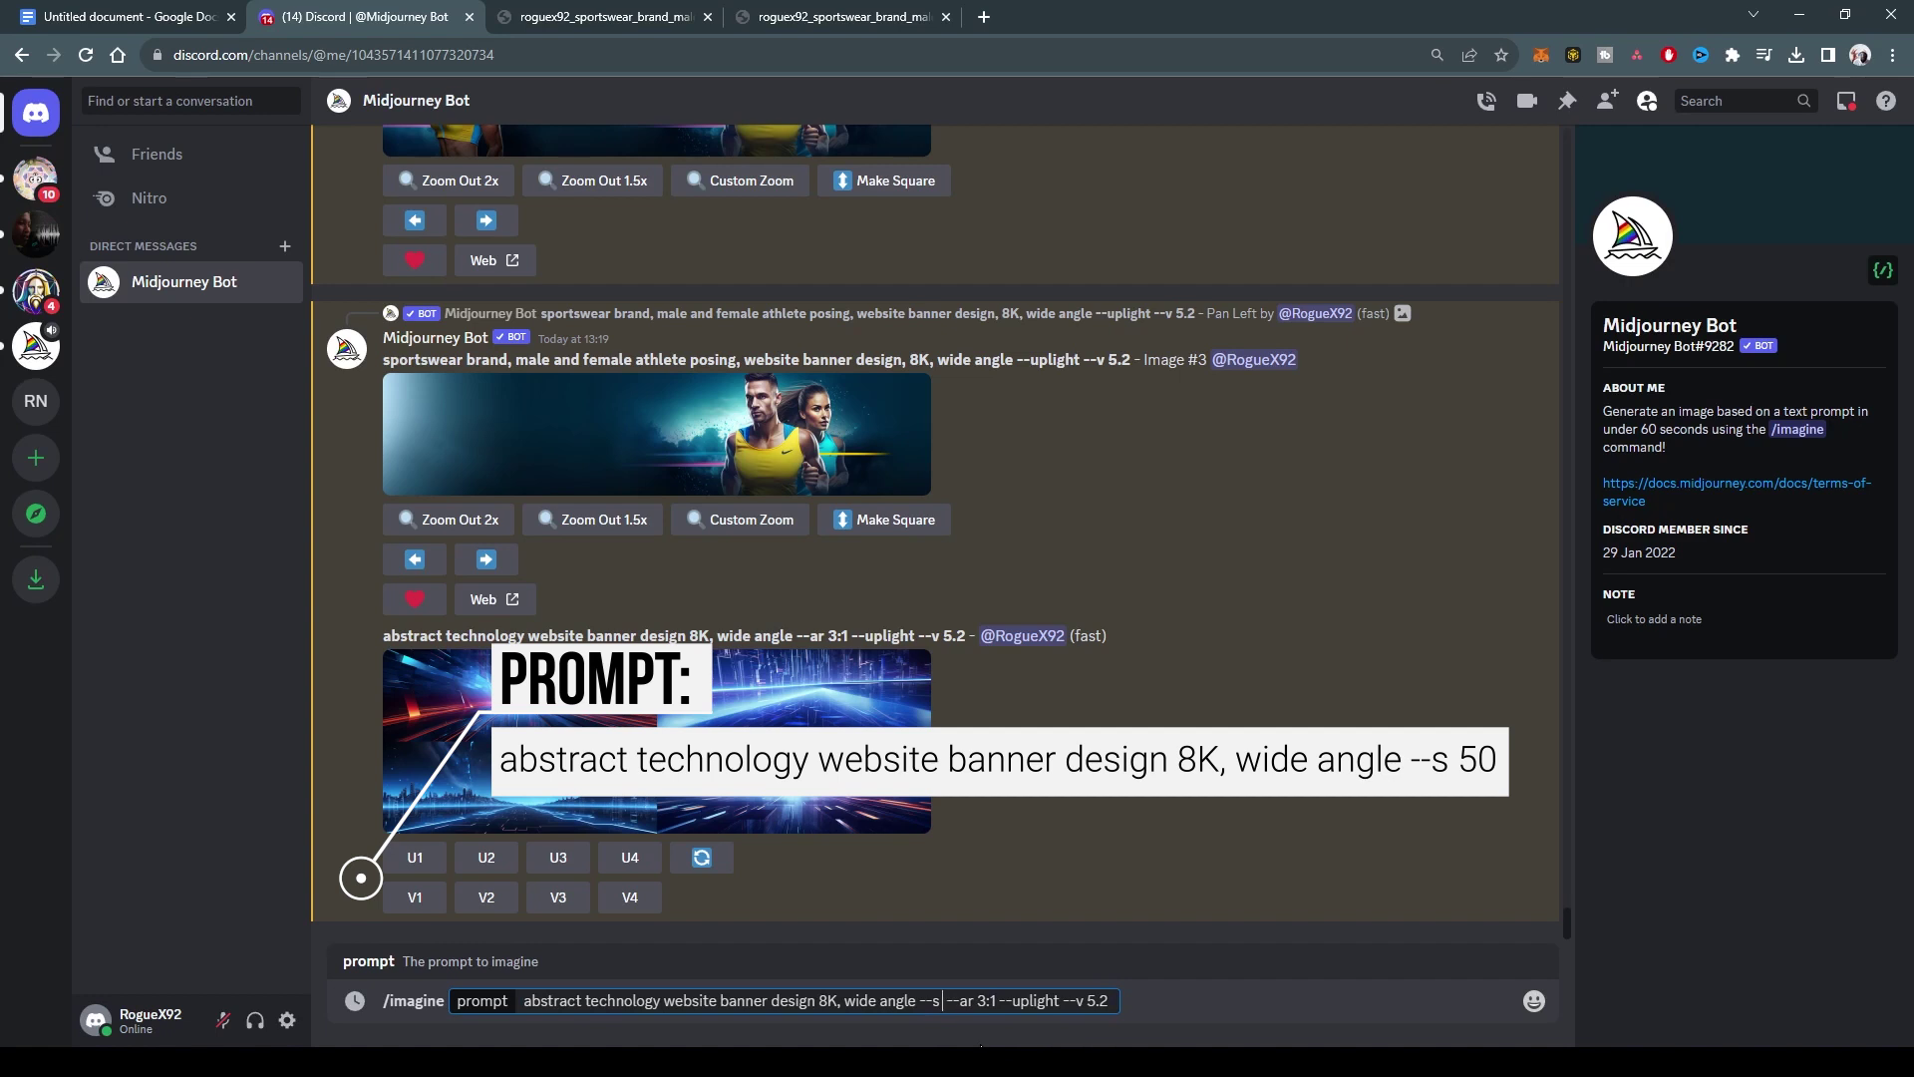
{"action": "type", "text": " 50"}
{"action": "key", "text": "ctrl+a"}
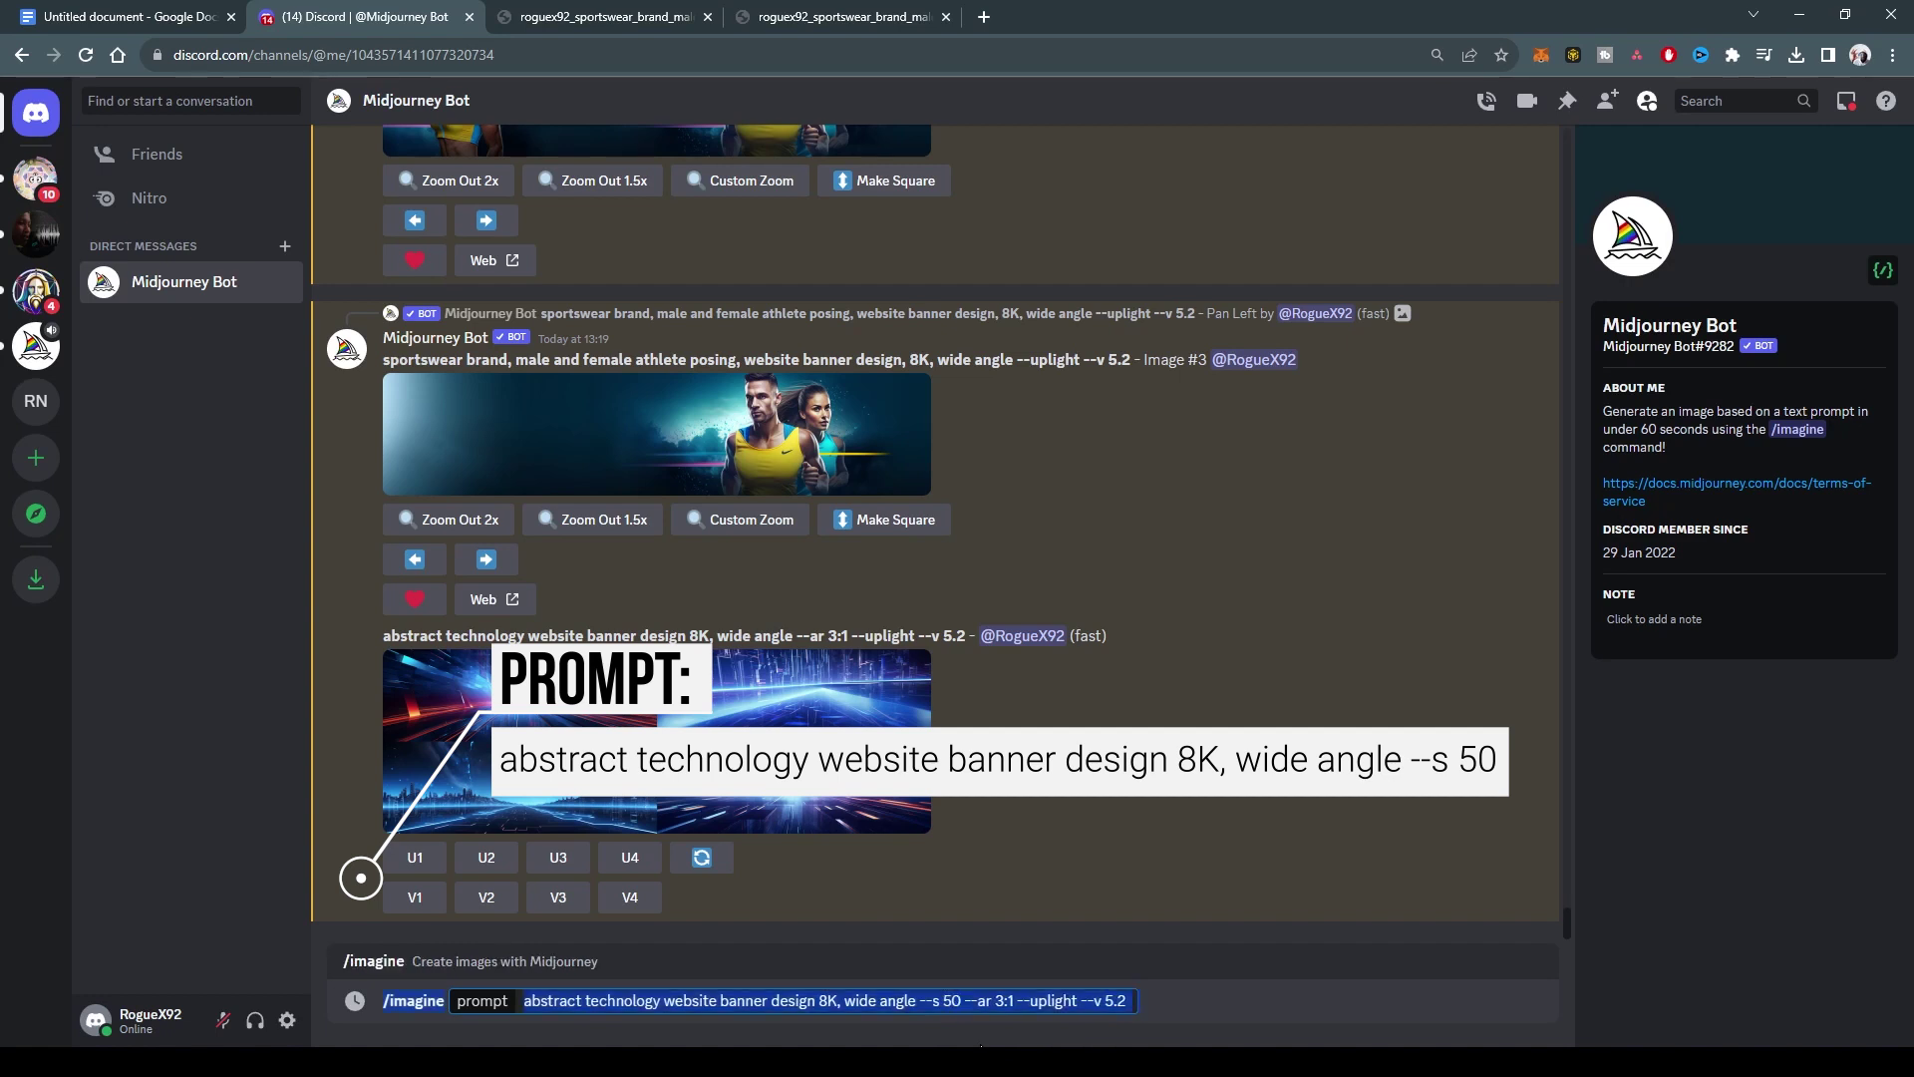
{"action": "key", "text": "BackSpace"}
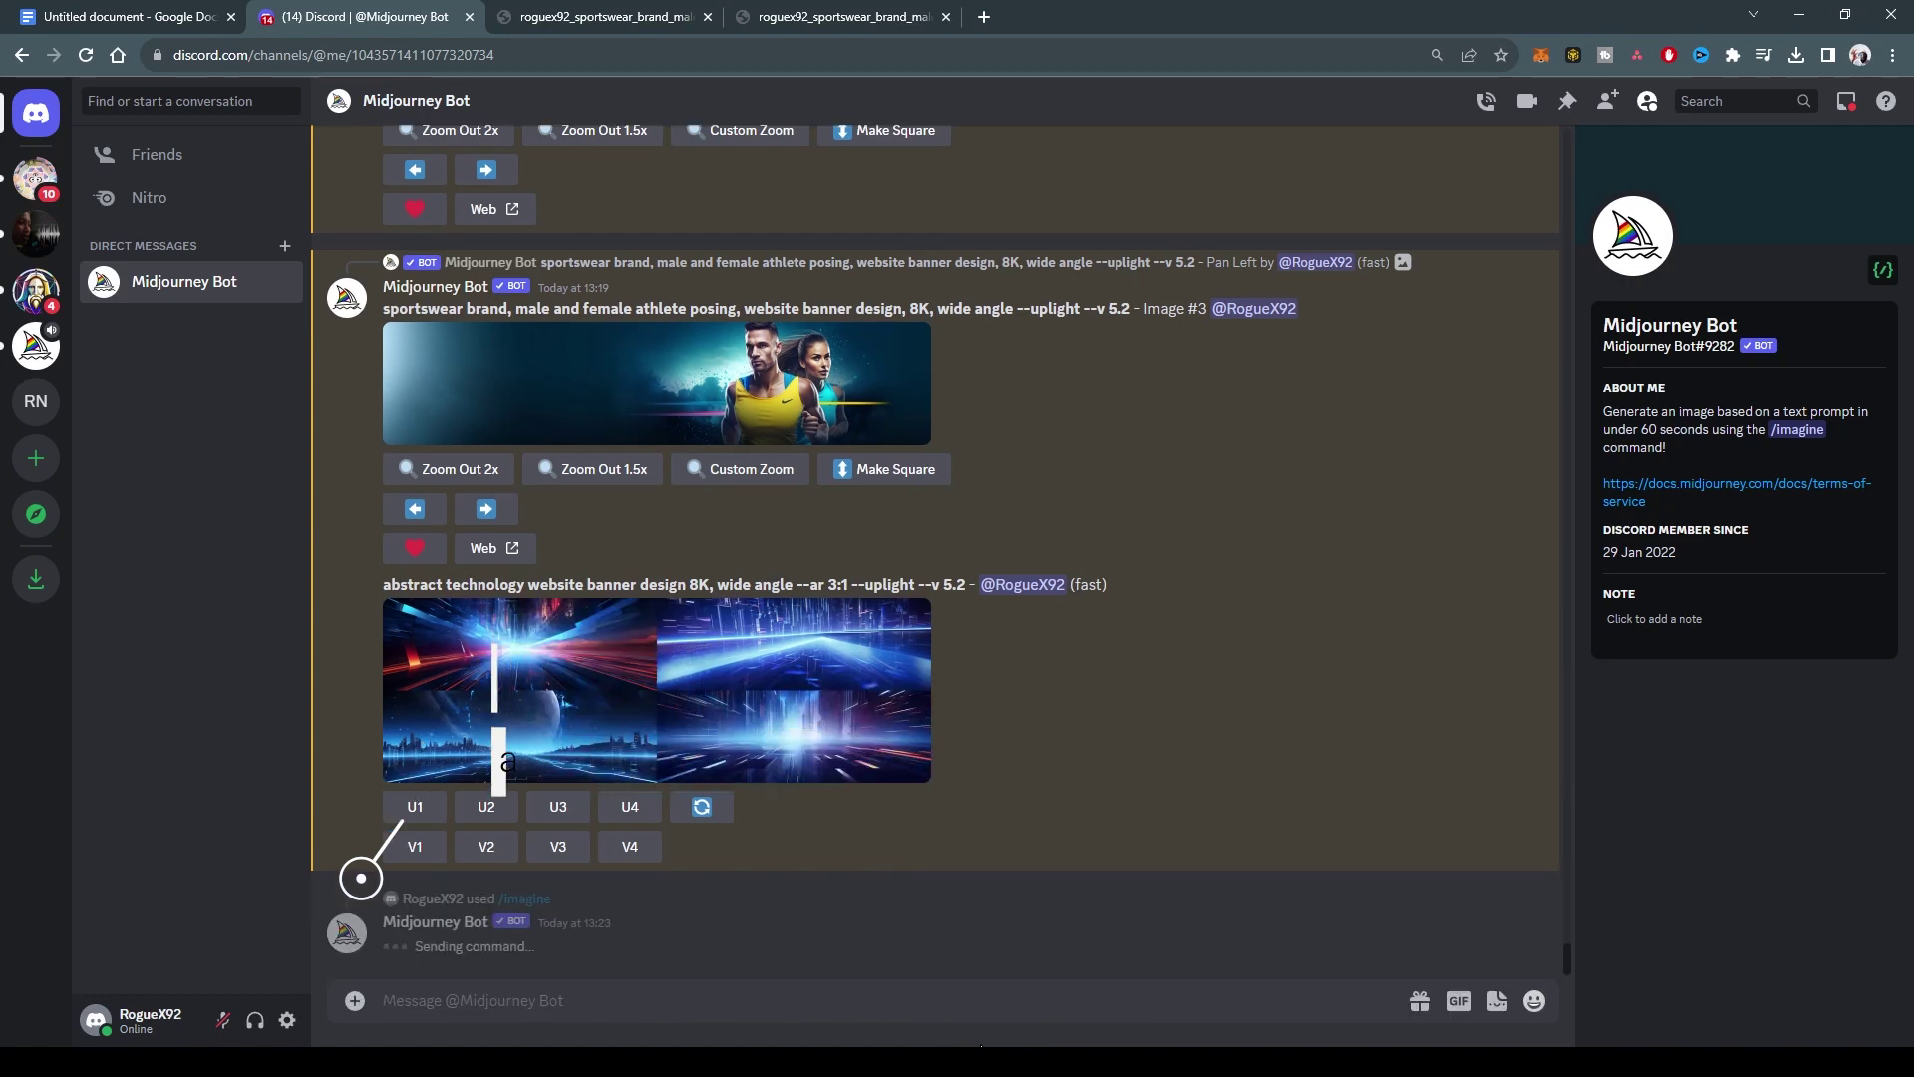
Step: Submit the same abstract technology banner prompt again with the stylize value set to --s 800
{"action": "type", "text": "/imagin"}
{"action": "key", "text": "Tab"}
{"action": "type", "text": "/imagine prompt:abstract technology website banner design 8K, wide angle --s 50 --ar 3:1 --uplight --v 5.2"}
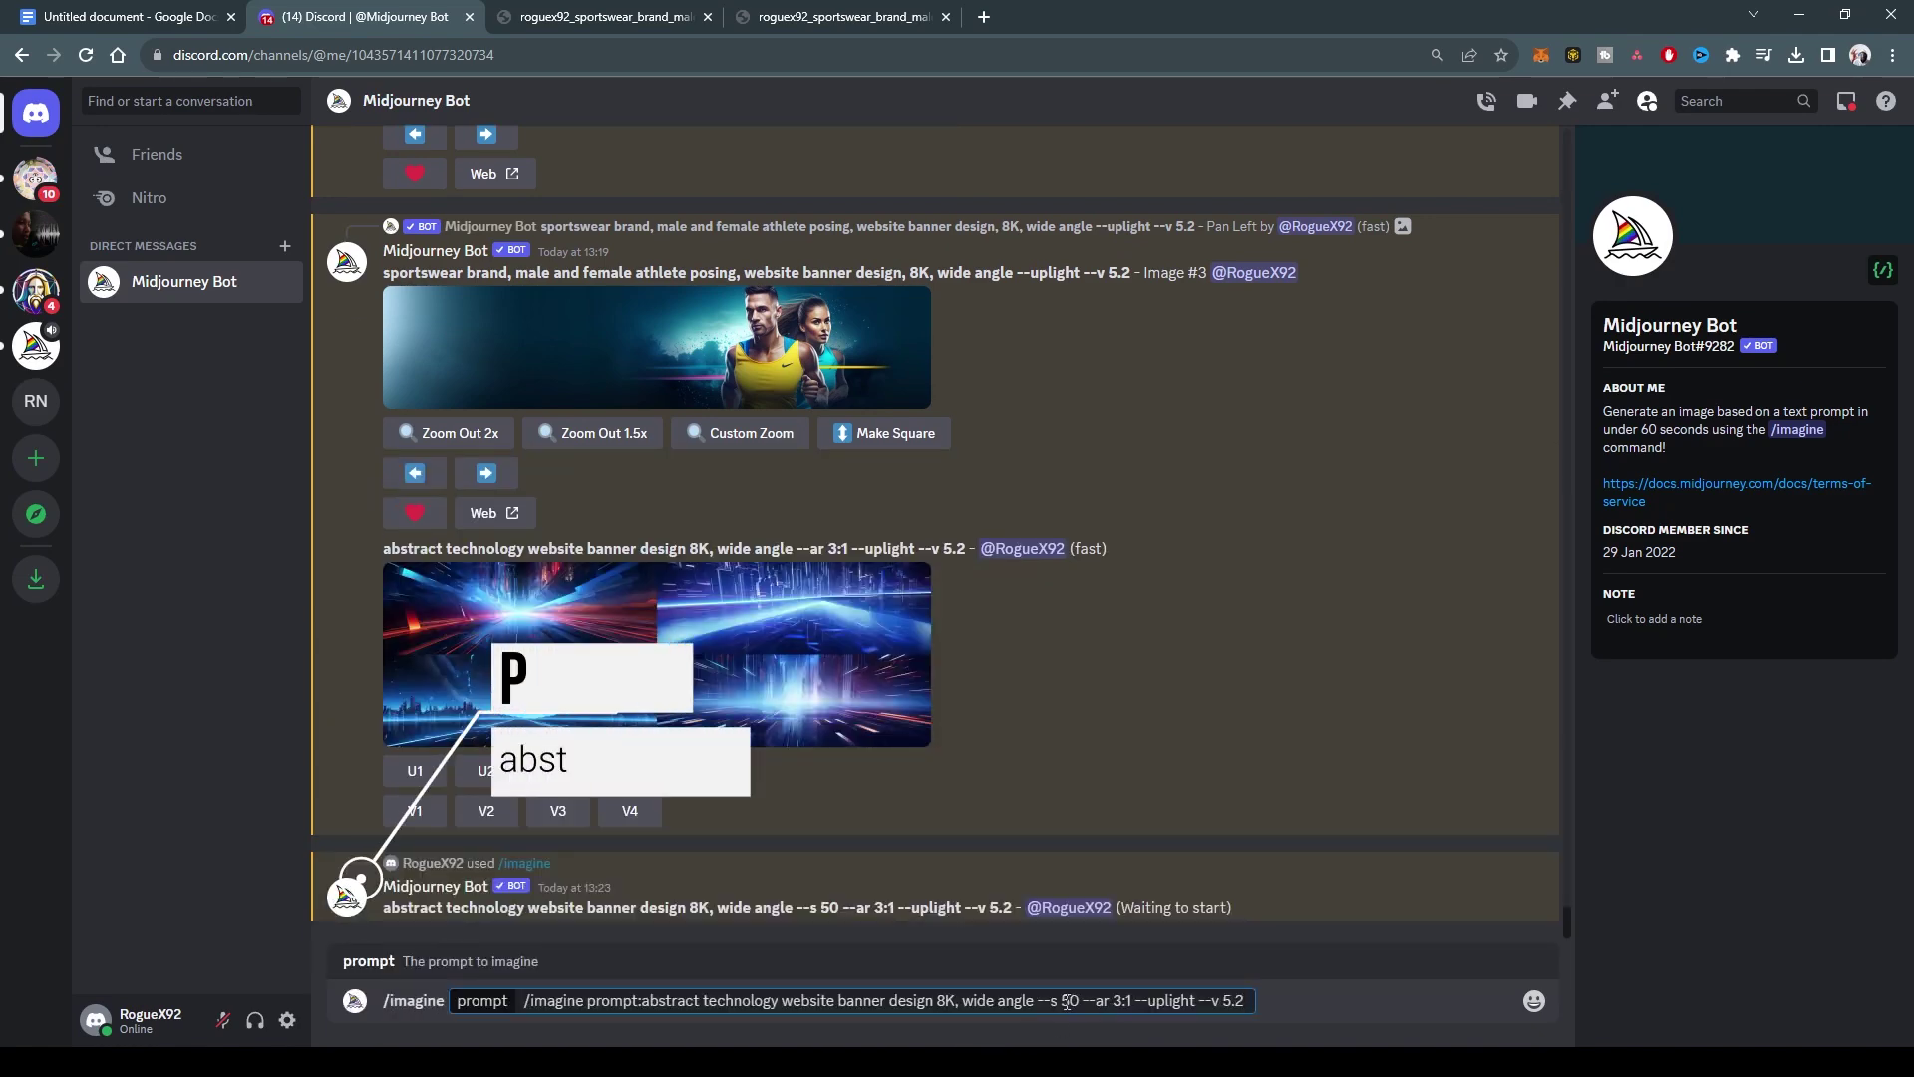
{"action": "left_click_drag", "start_coordinate": [1059, 1000], "coordinate": [1071, 1000]}
{"action": "type", "text": "80"}
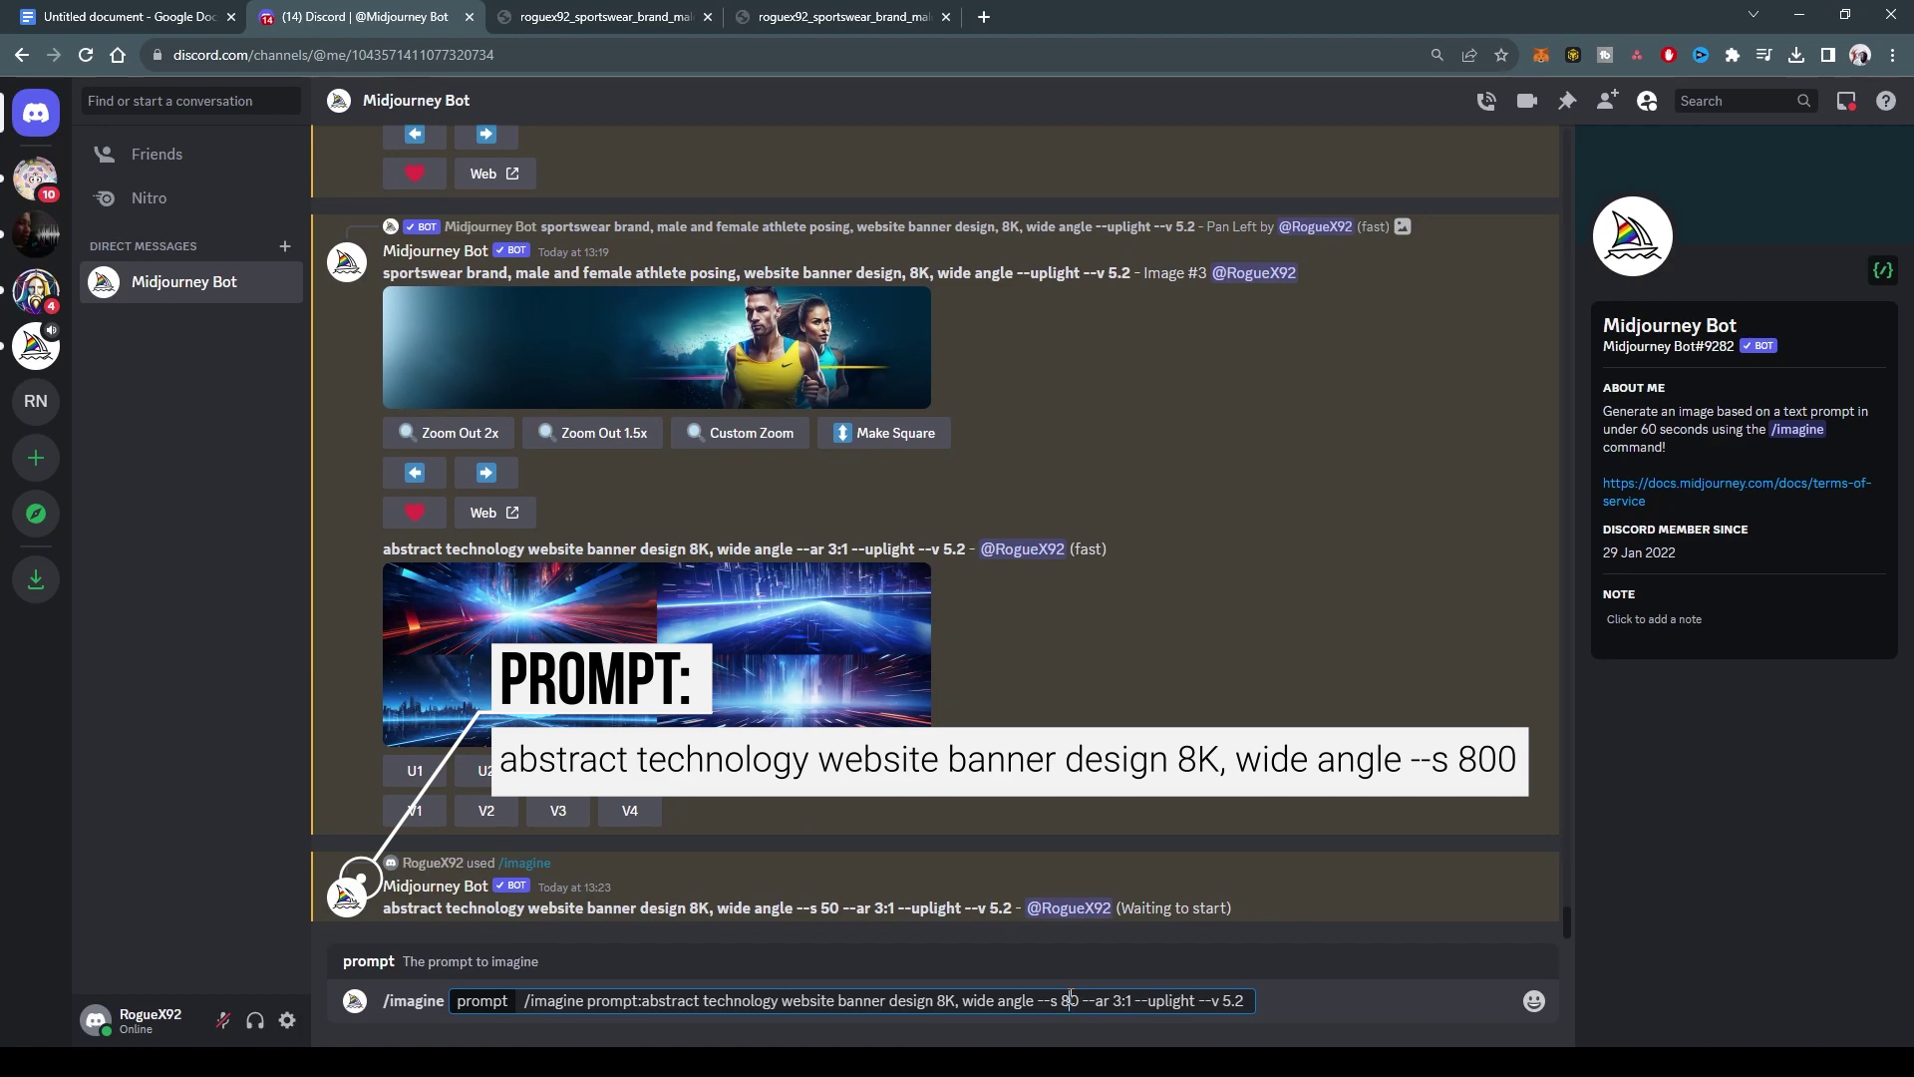
{"action": "key", "text": "Return"}
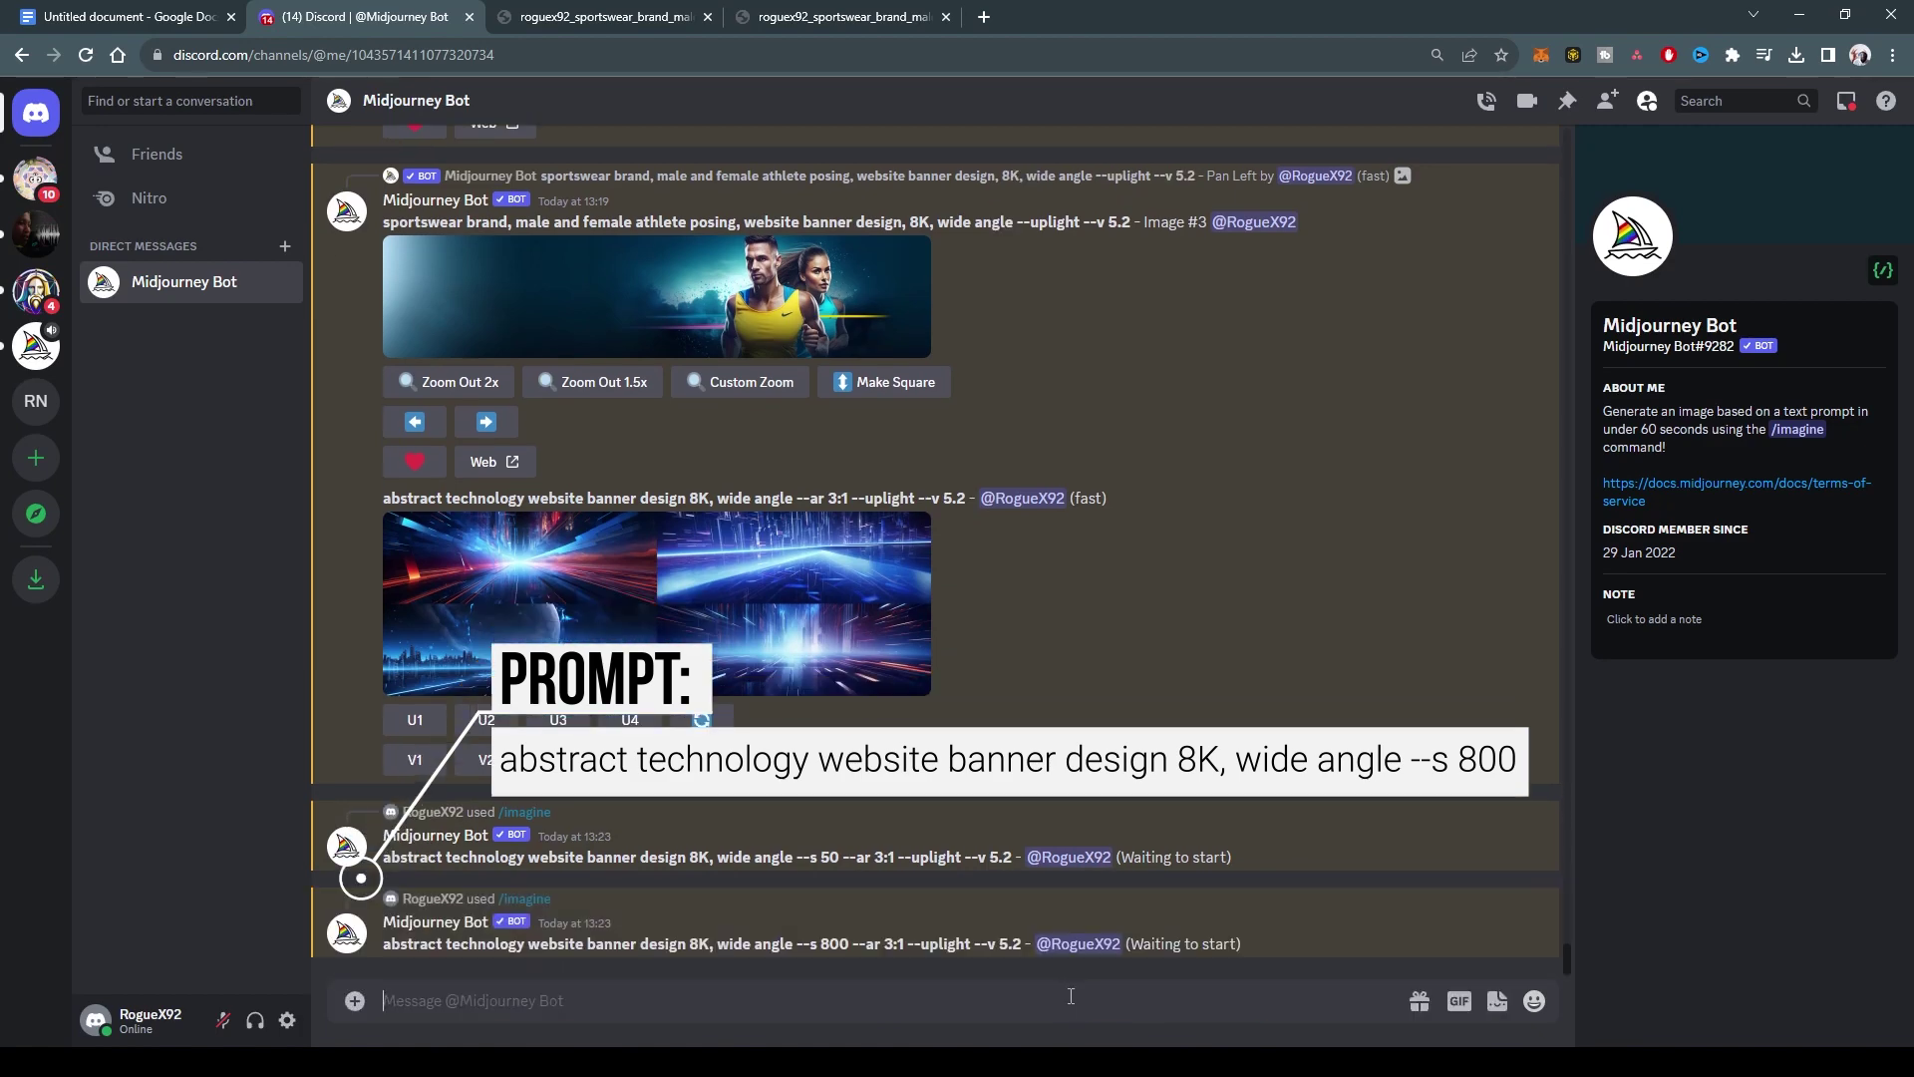
Step: Examine the abstract technology banner grid made without a stylize value at enlarged size
{"action": "left_click", "coordinate": [717, 603]}
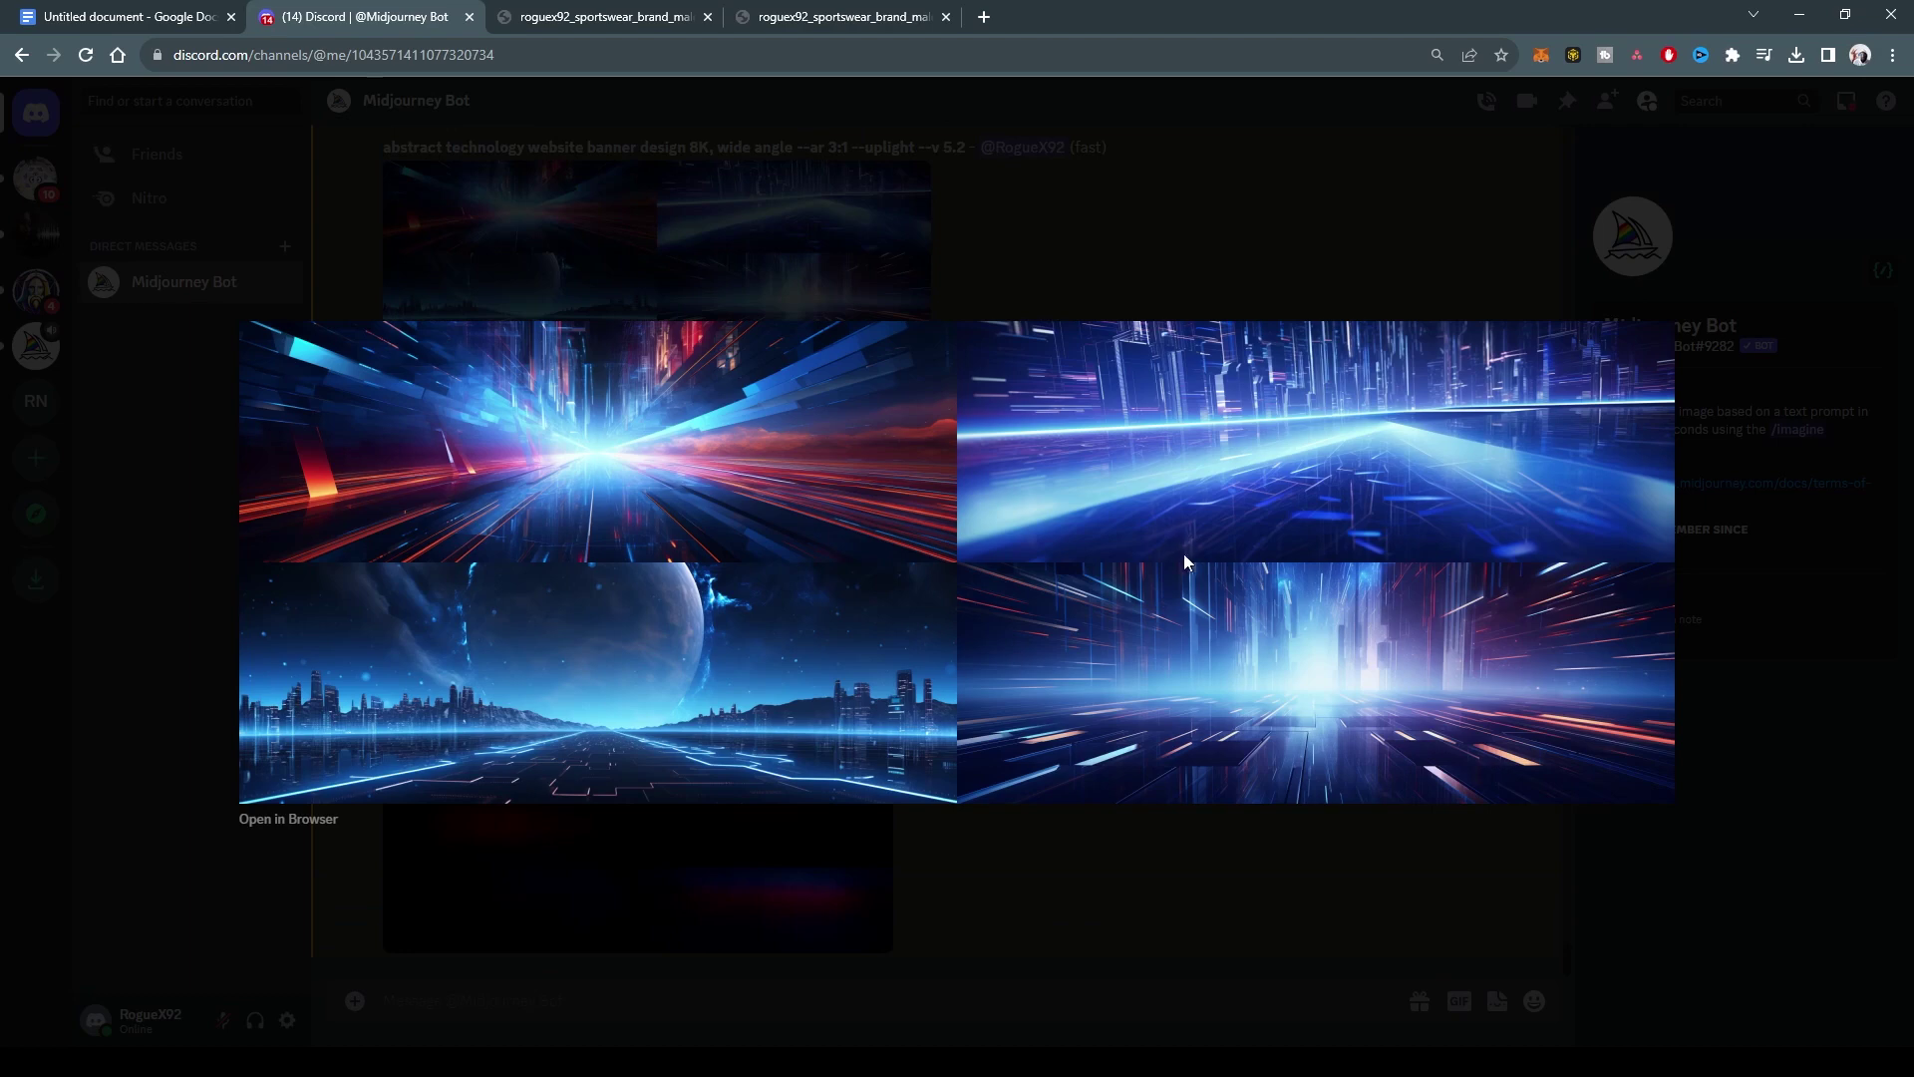
{"action": "left_click", "coordinate": [1128, 819]}
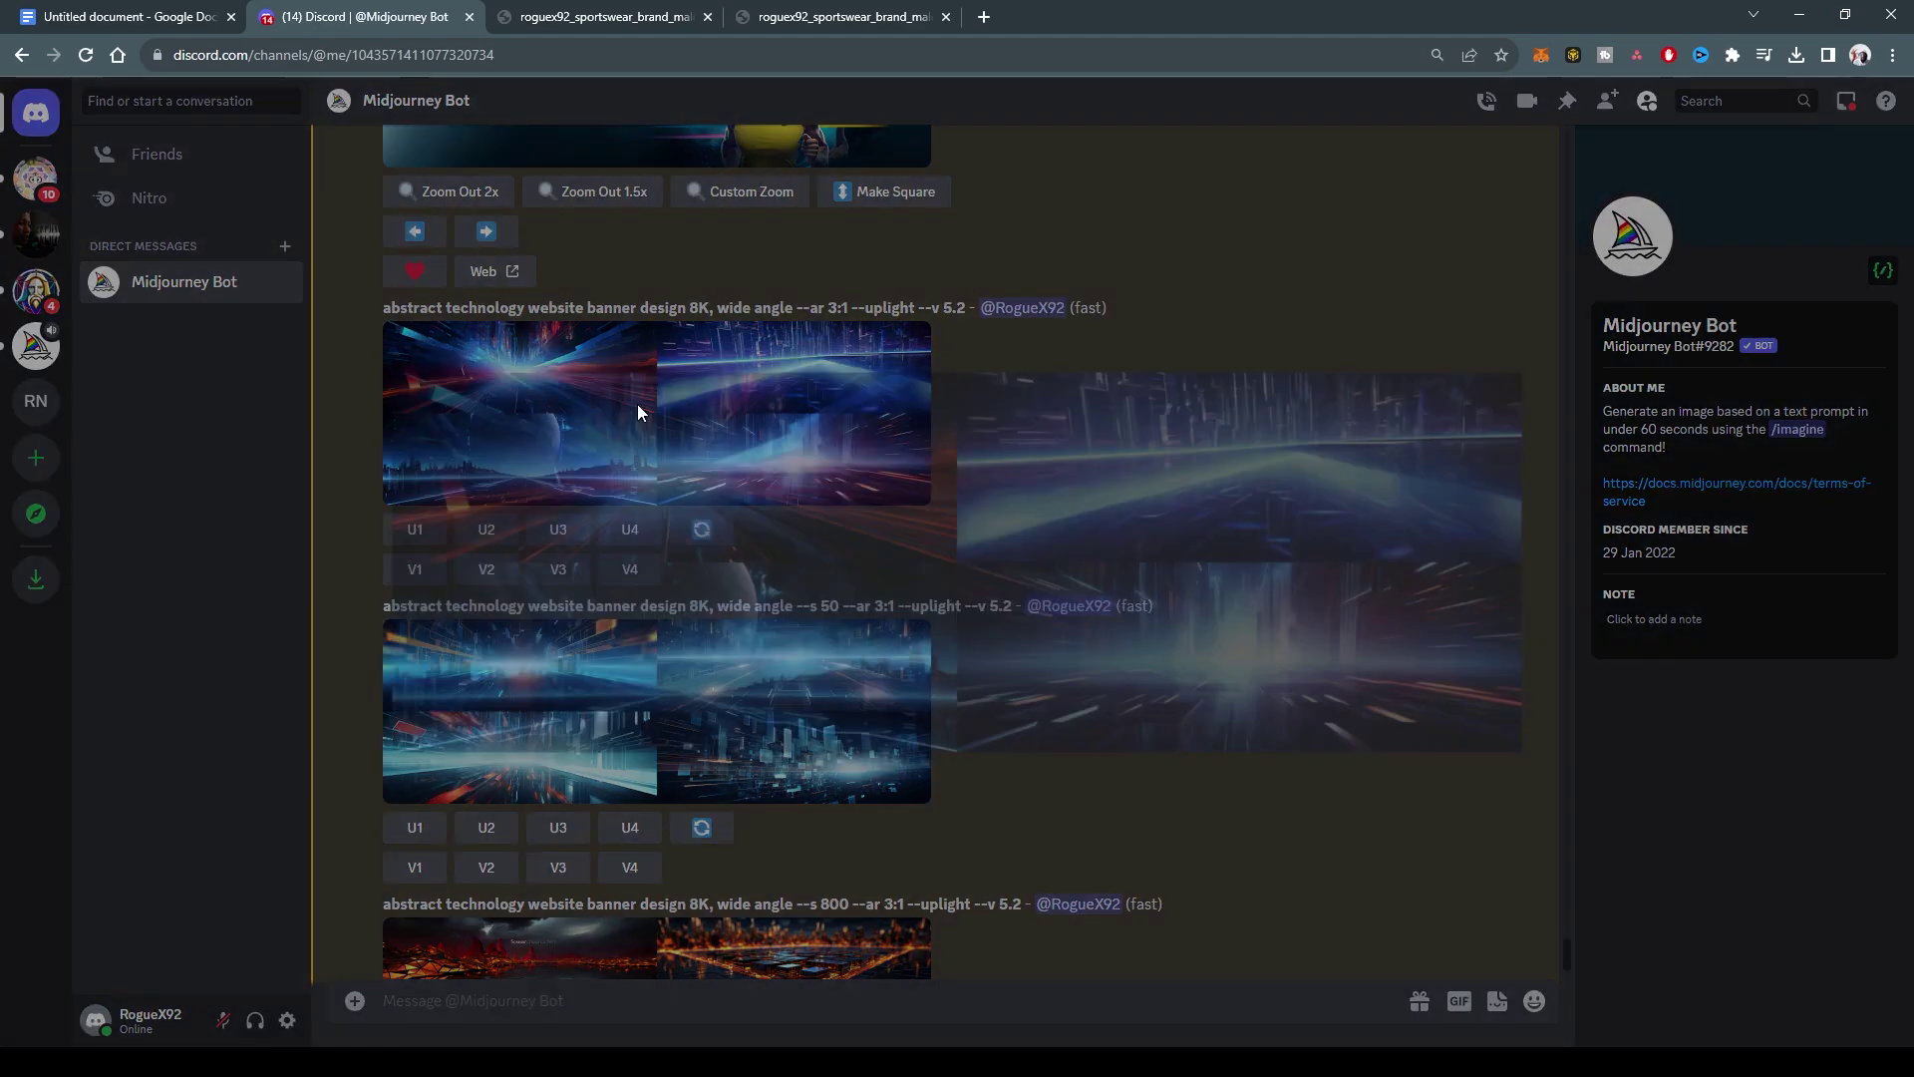
{"action": "left_click", "coordinate": [637, 403]}
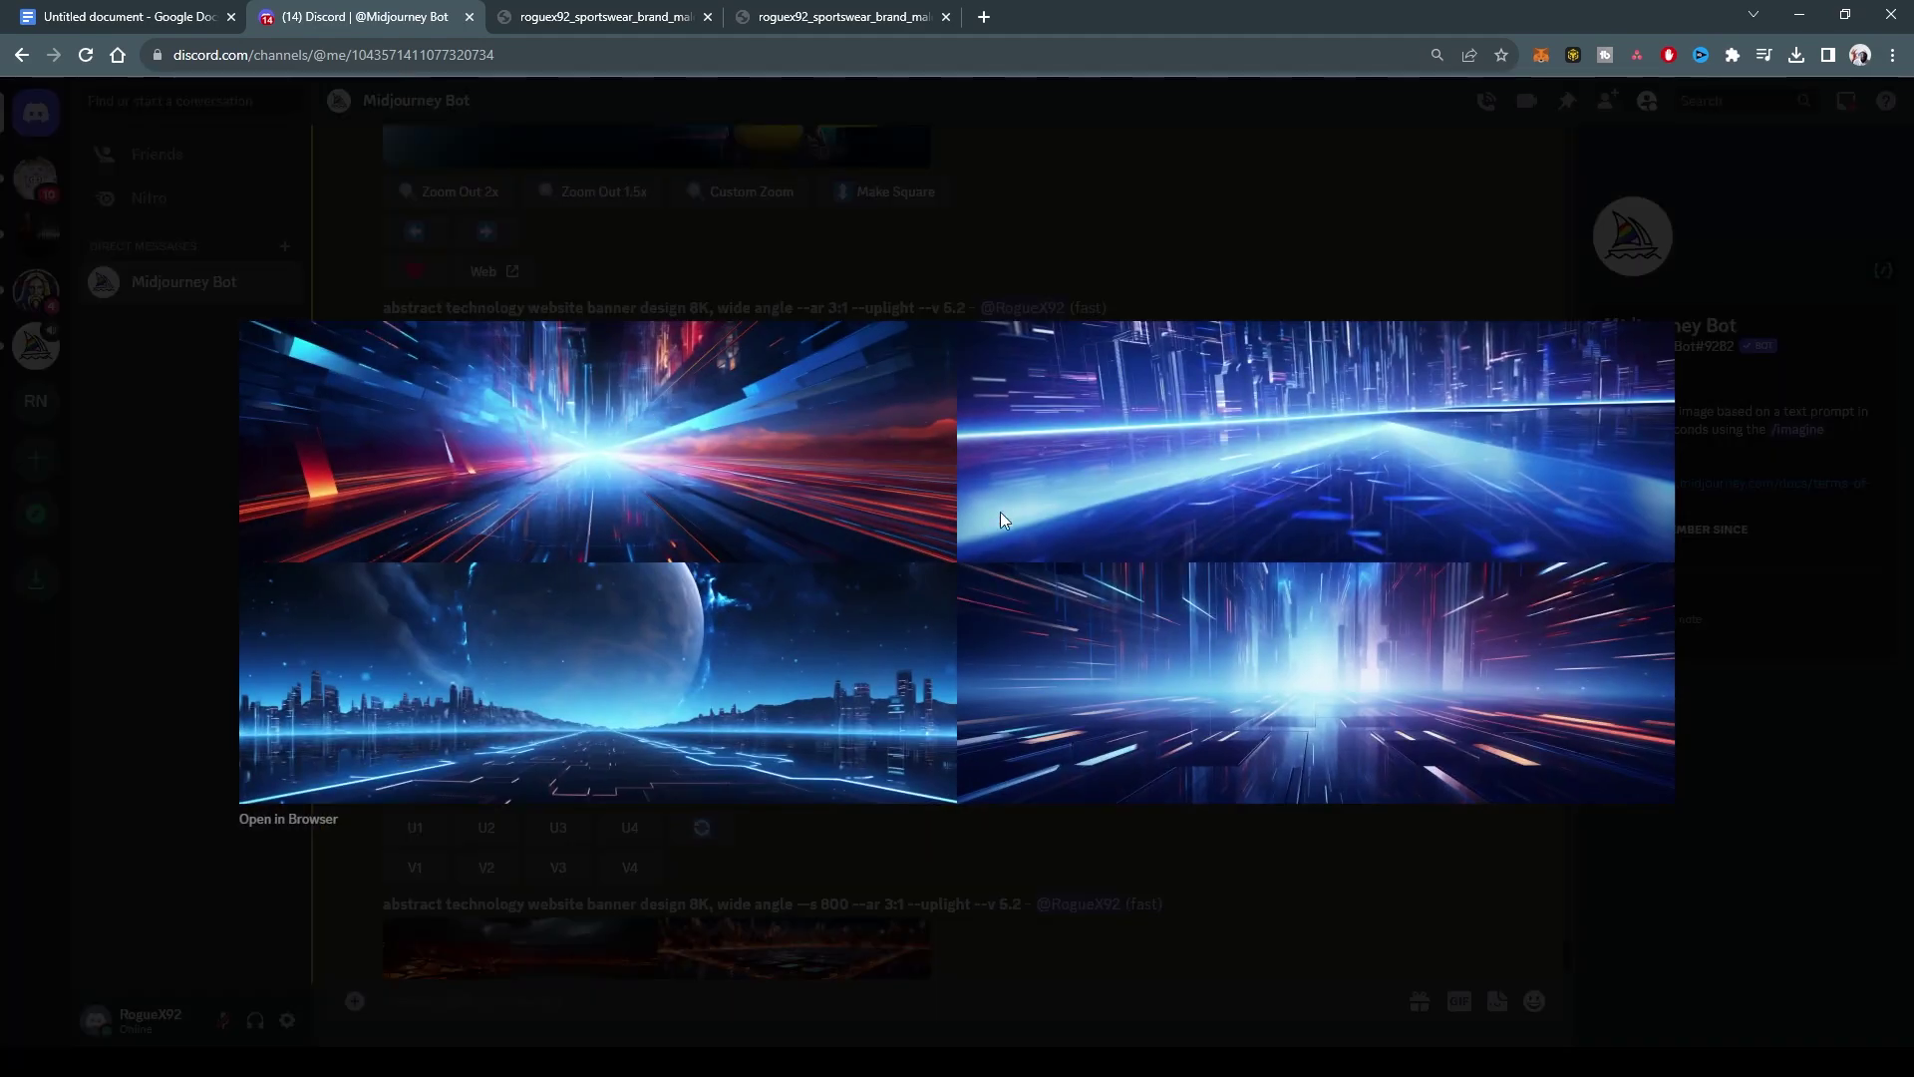
{"action": "left_click", "coordinate": [1136, 921]}
Step: View the --s 50 and --s 800 abstract technology banner grids enlarged to compare their styles
{"action": "left_click", "coordinate": [661, 666]}
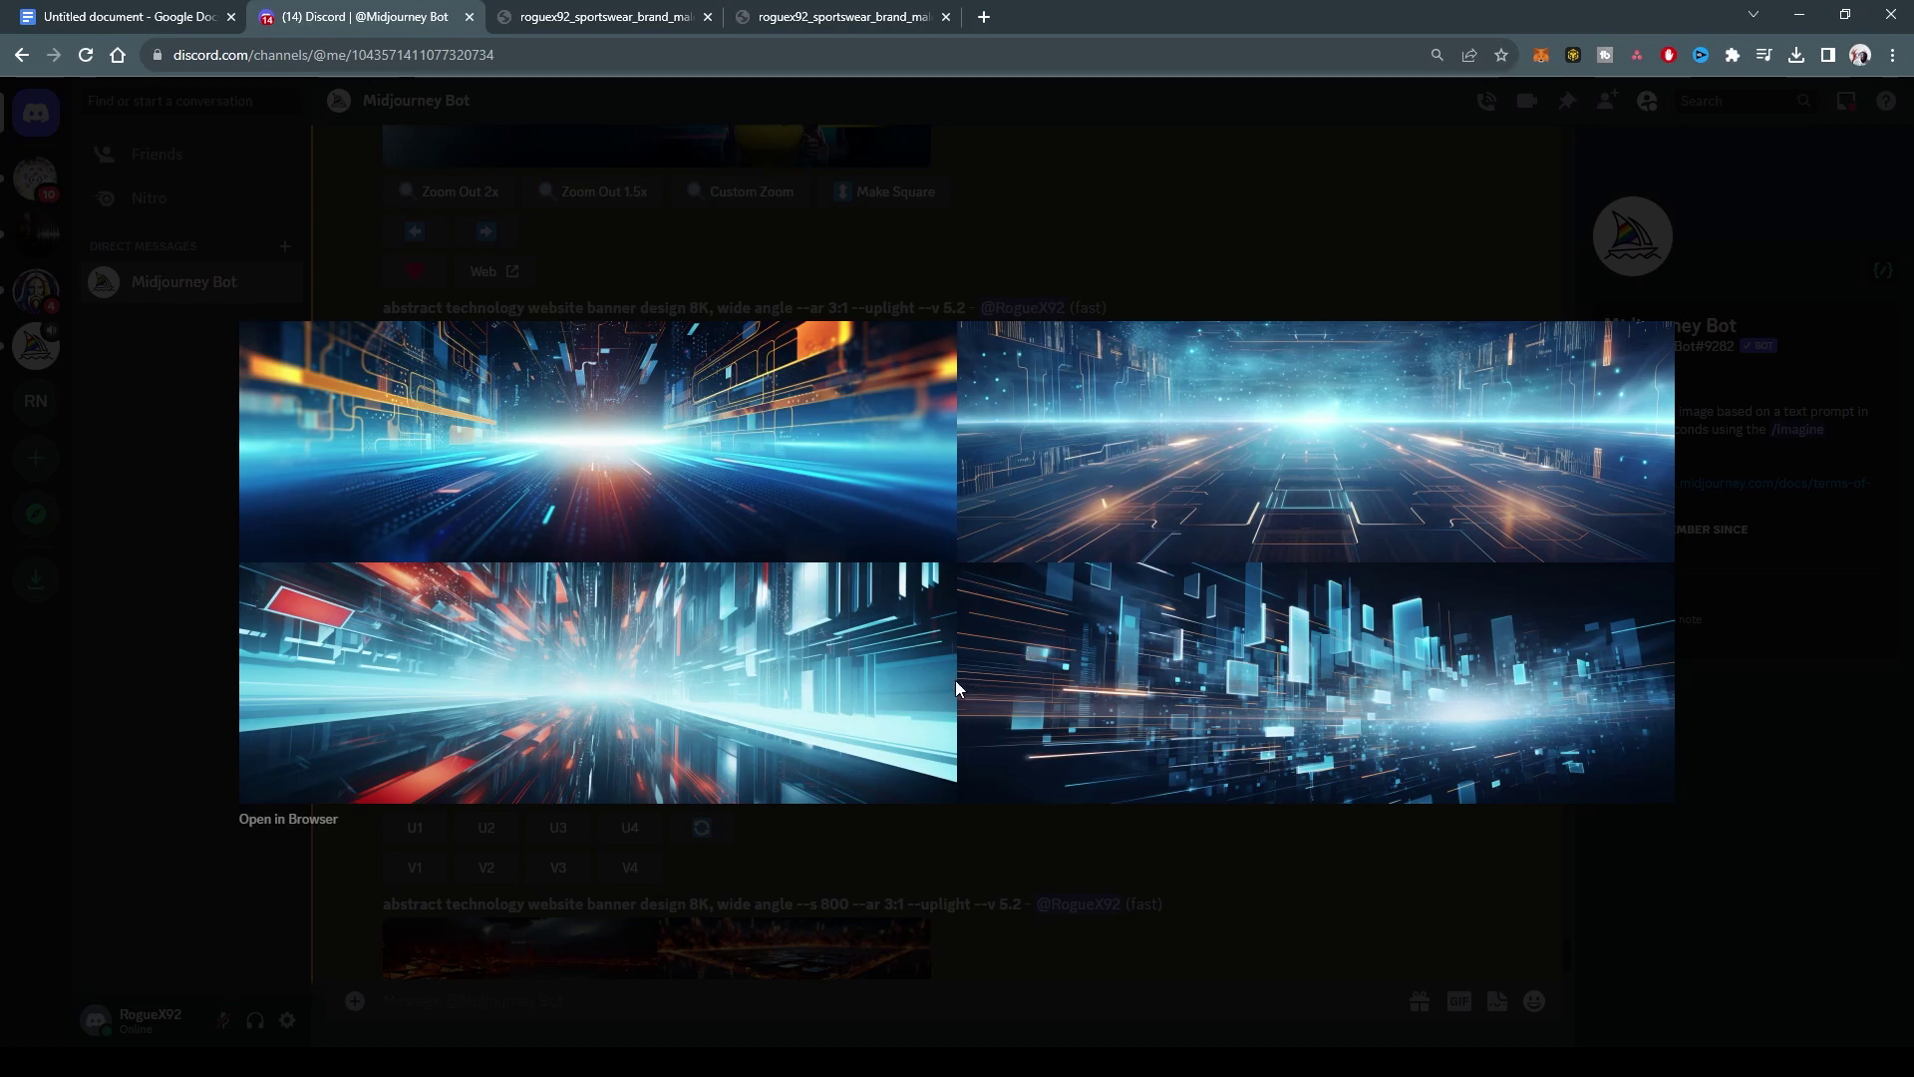
{"action": "left_click", "coordinate": [1175, 849]}
{"action": "scroll", "coordinate": [1138, 823], "scroll_direction": "down", "scroll_amount": 3}
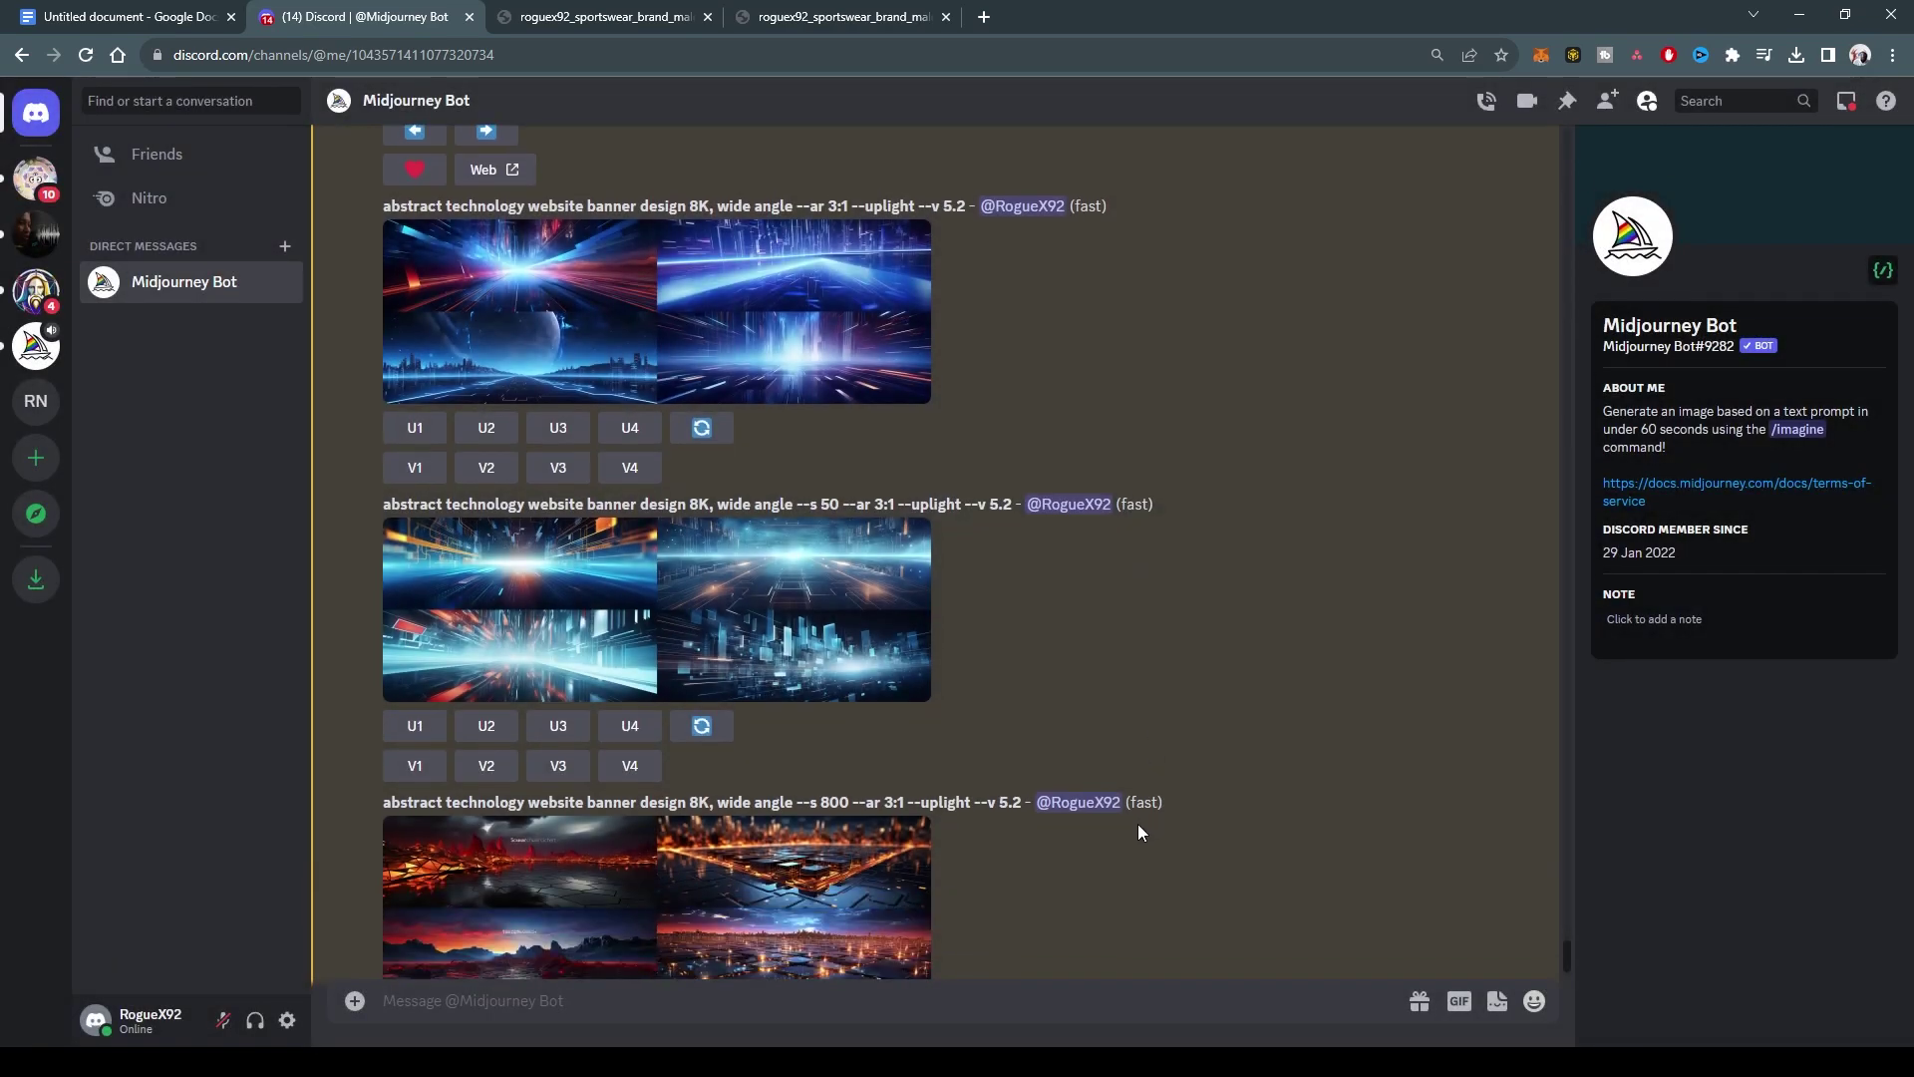
{"action": "left_click", "coordinate": [650, 763]}
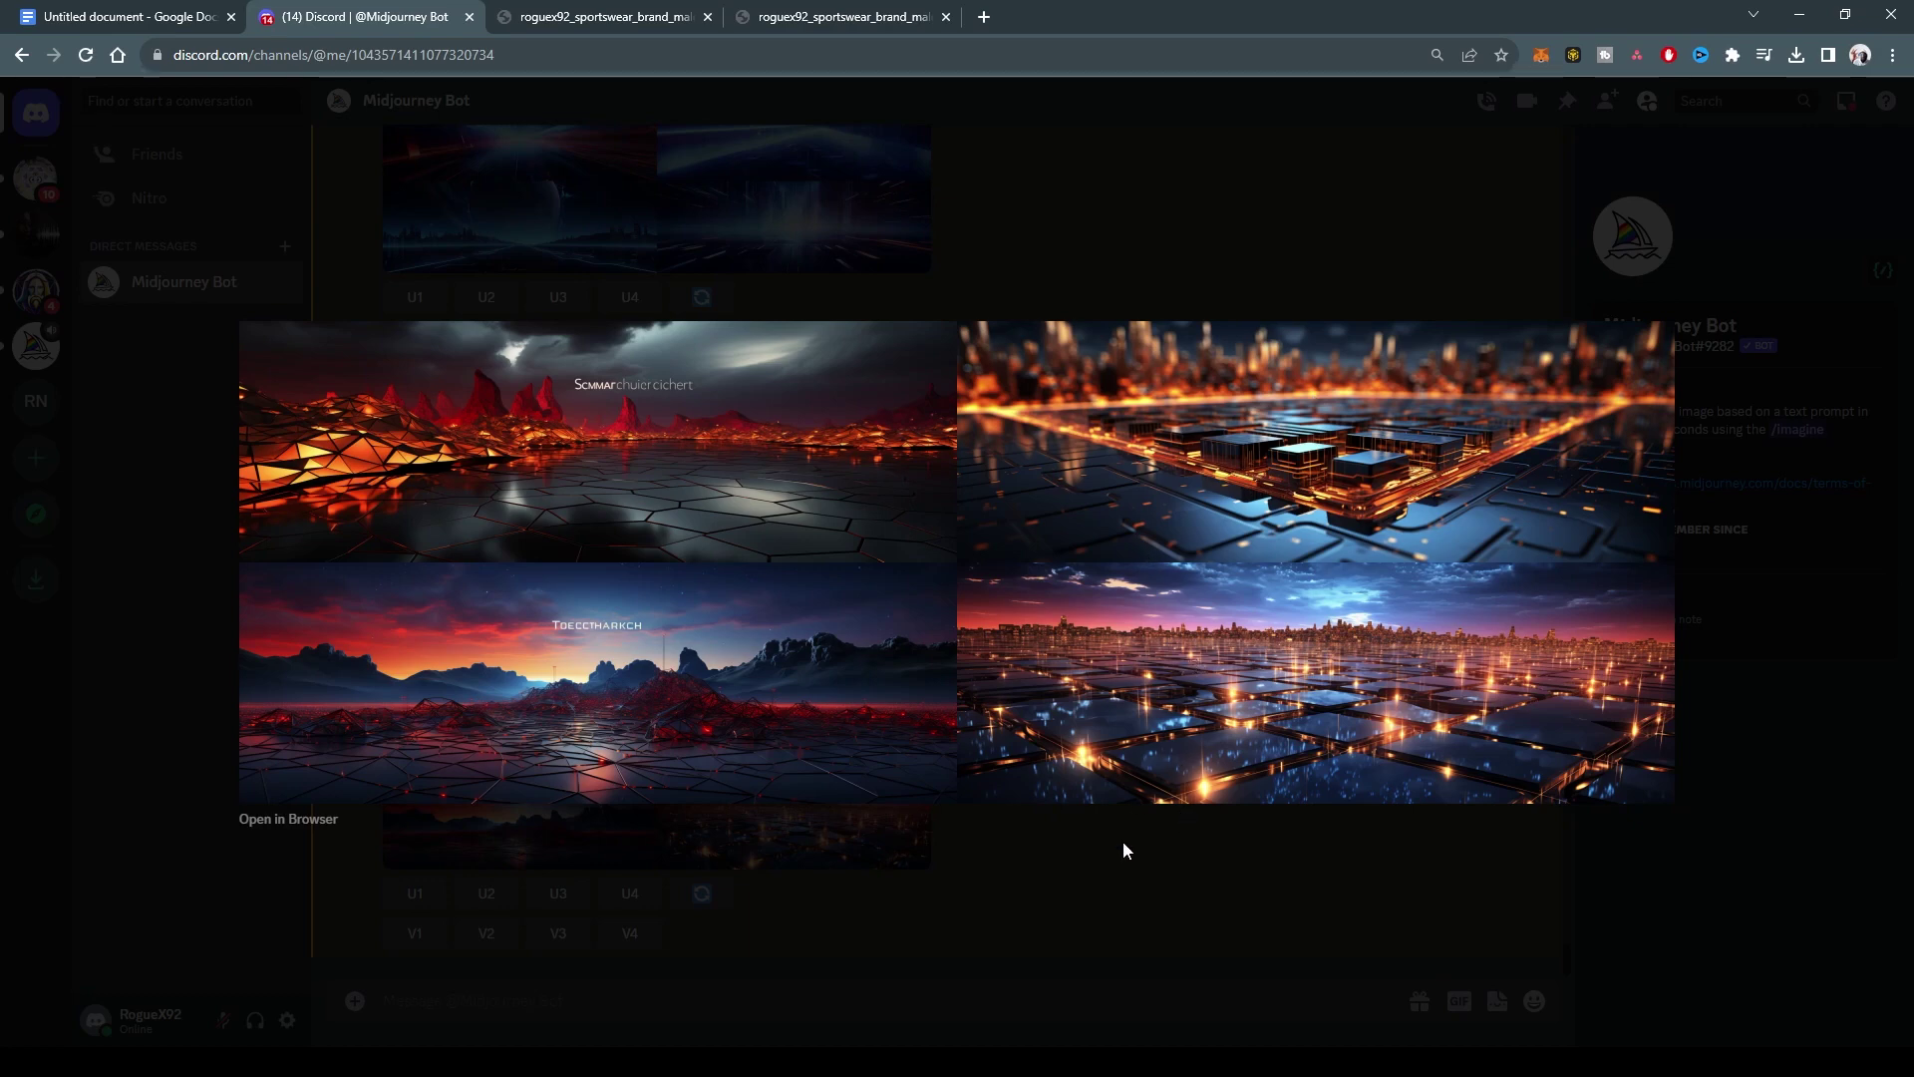
{"action": "left_click", "coordinate": [1116, 887]}
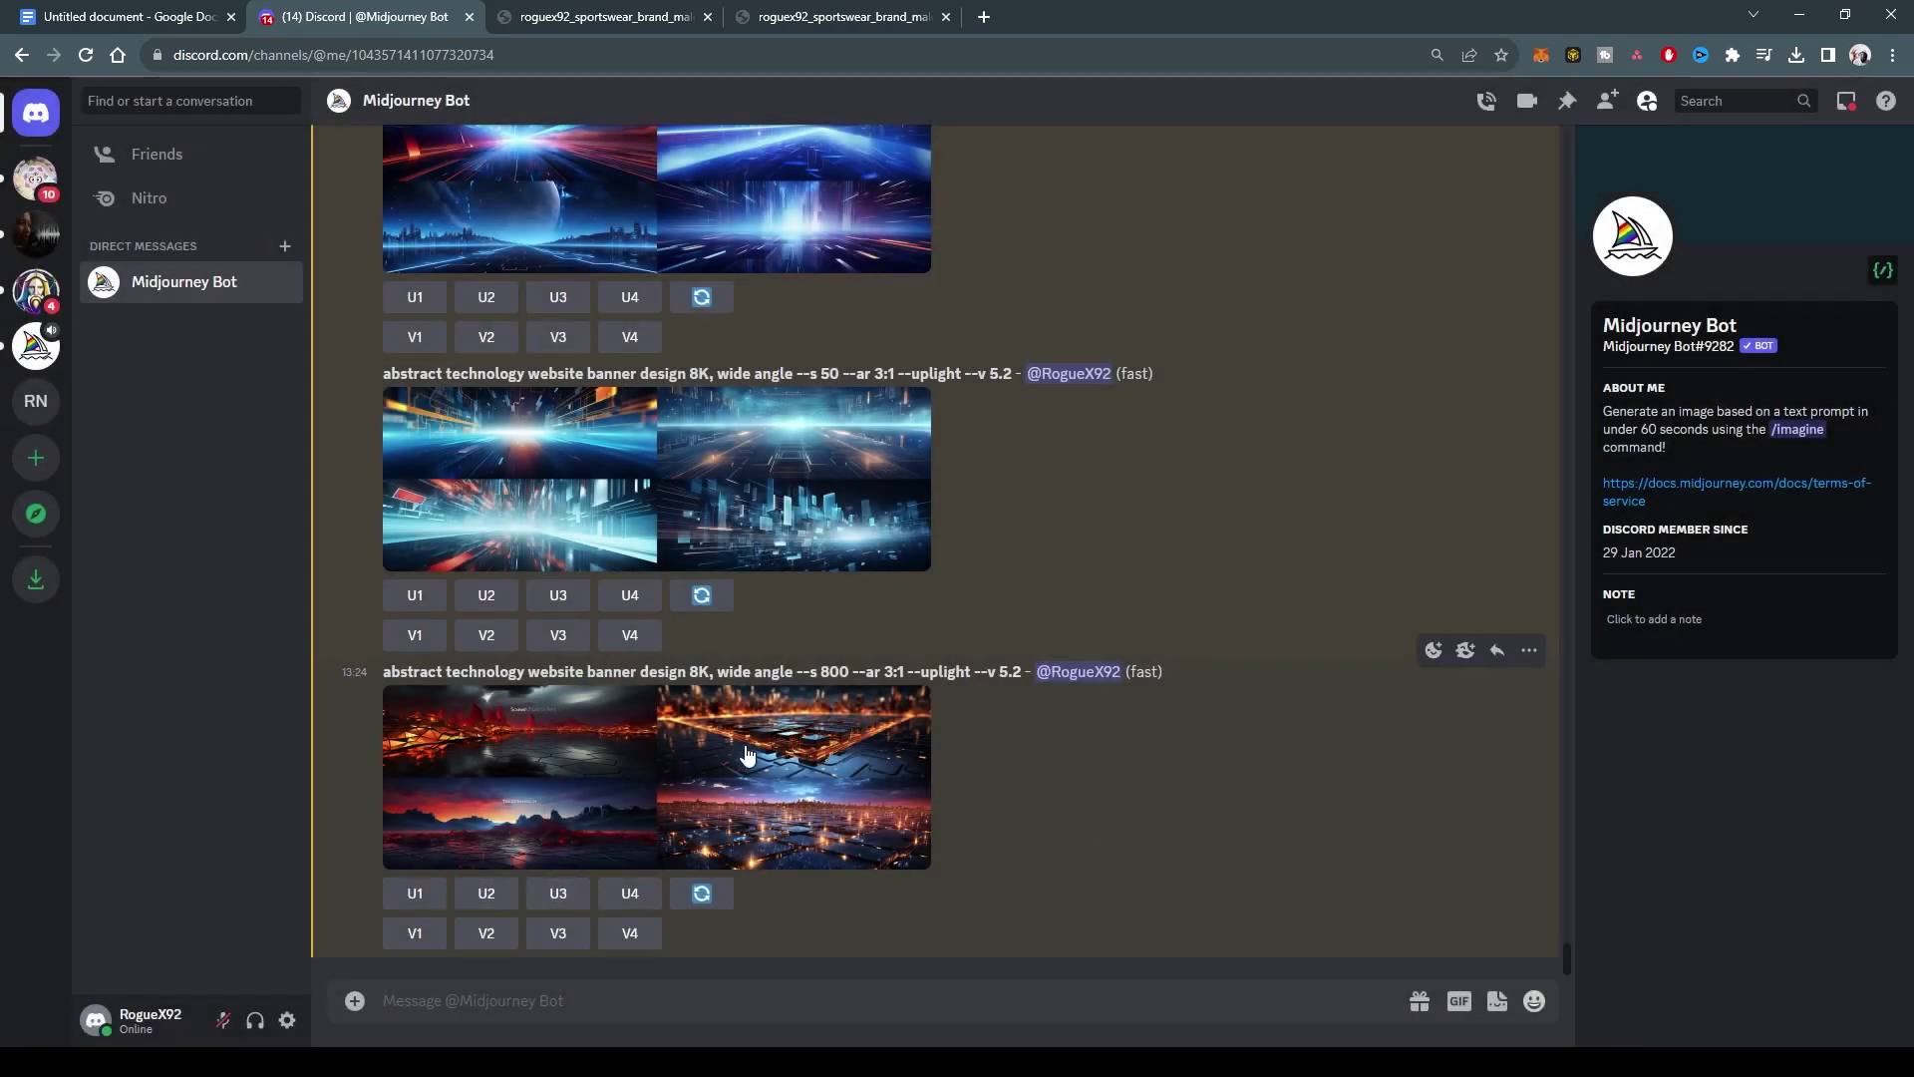
Step: Upscale image 2 of the --s 800 technology banner grid and pan the upscaled image left
{"action": "left_click", "coordinate": [486, 893]}
{"action": "left_click", "coordinate": [775, 653]}
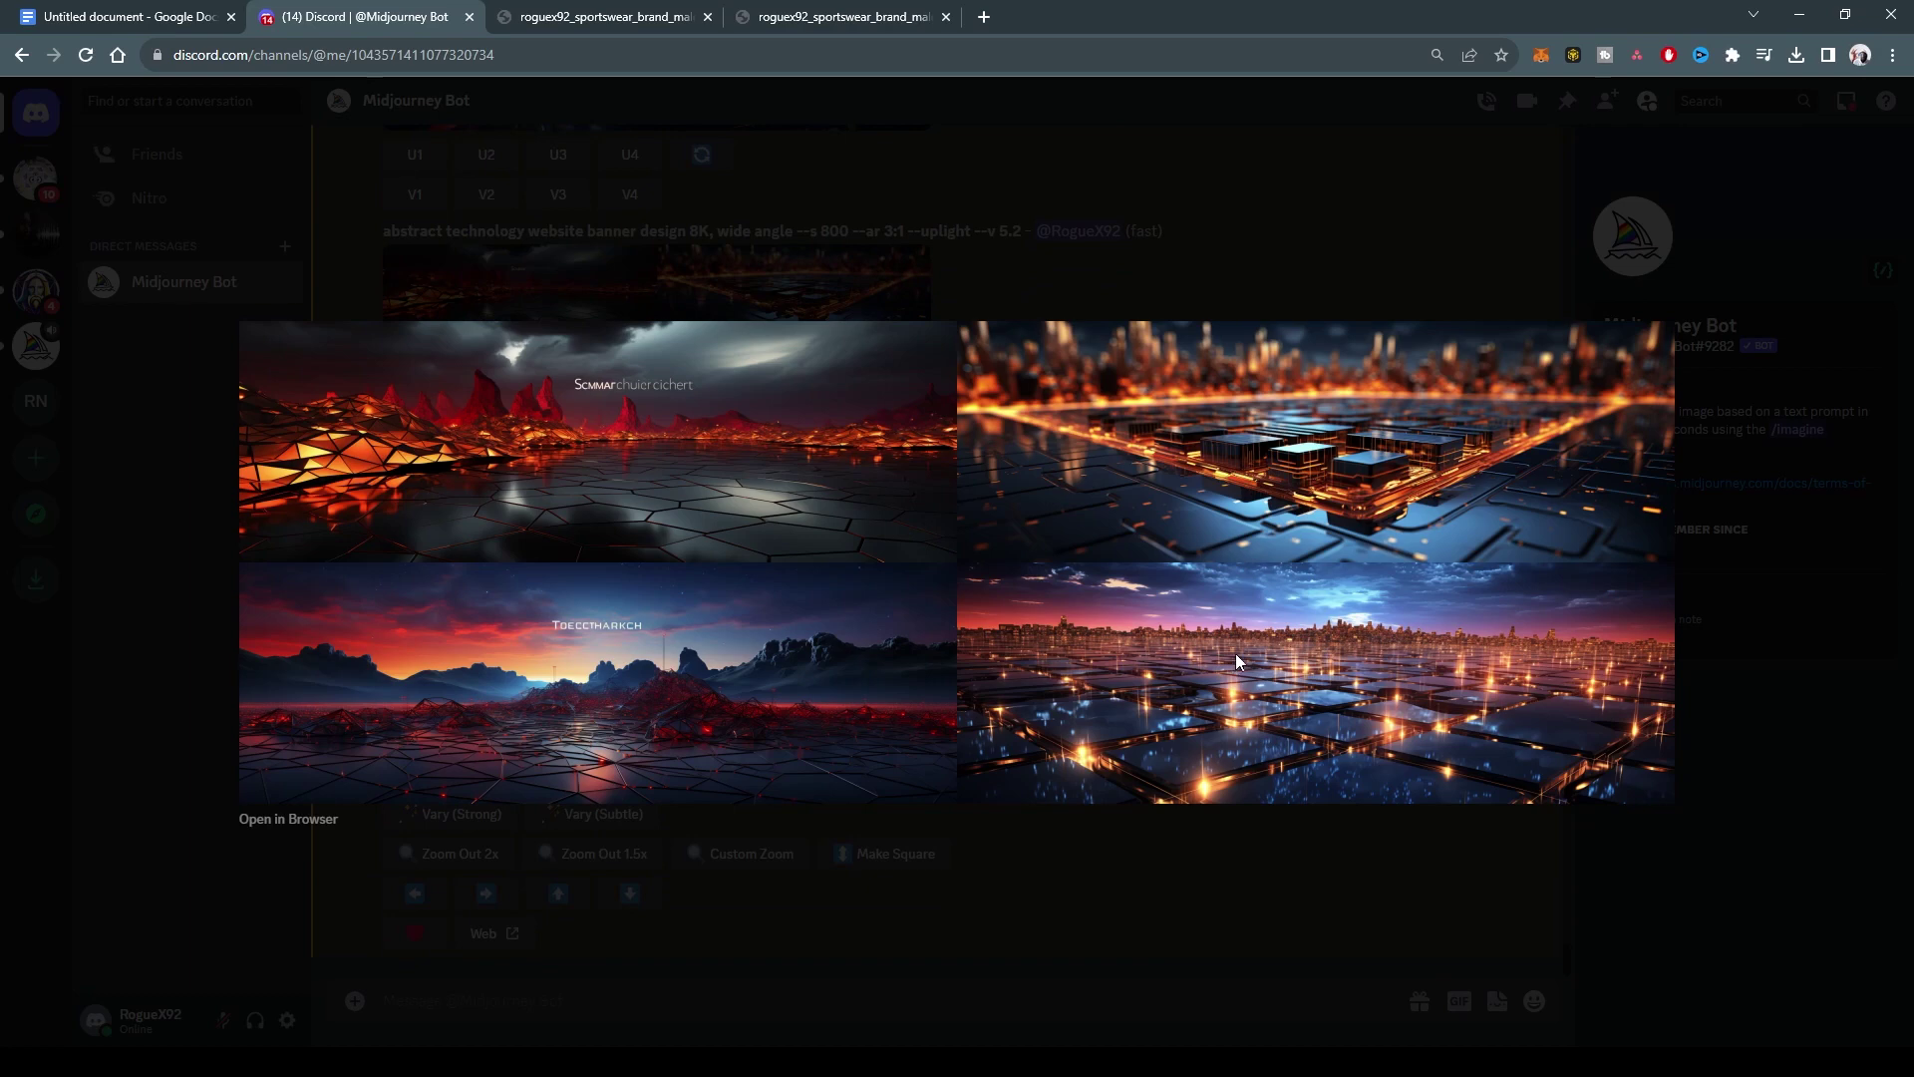
{"action": "left_click", "coordinate": [1220, 865]}
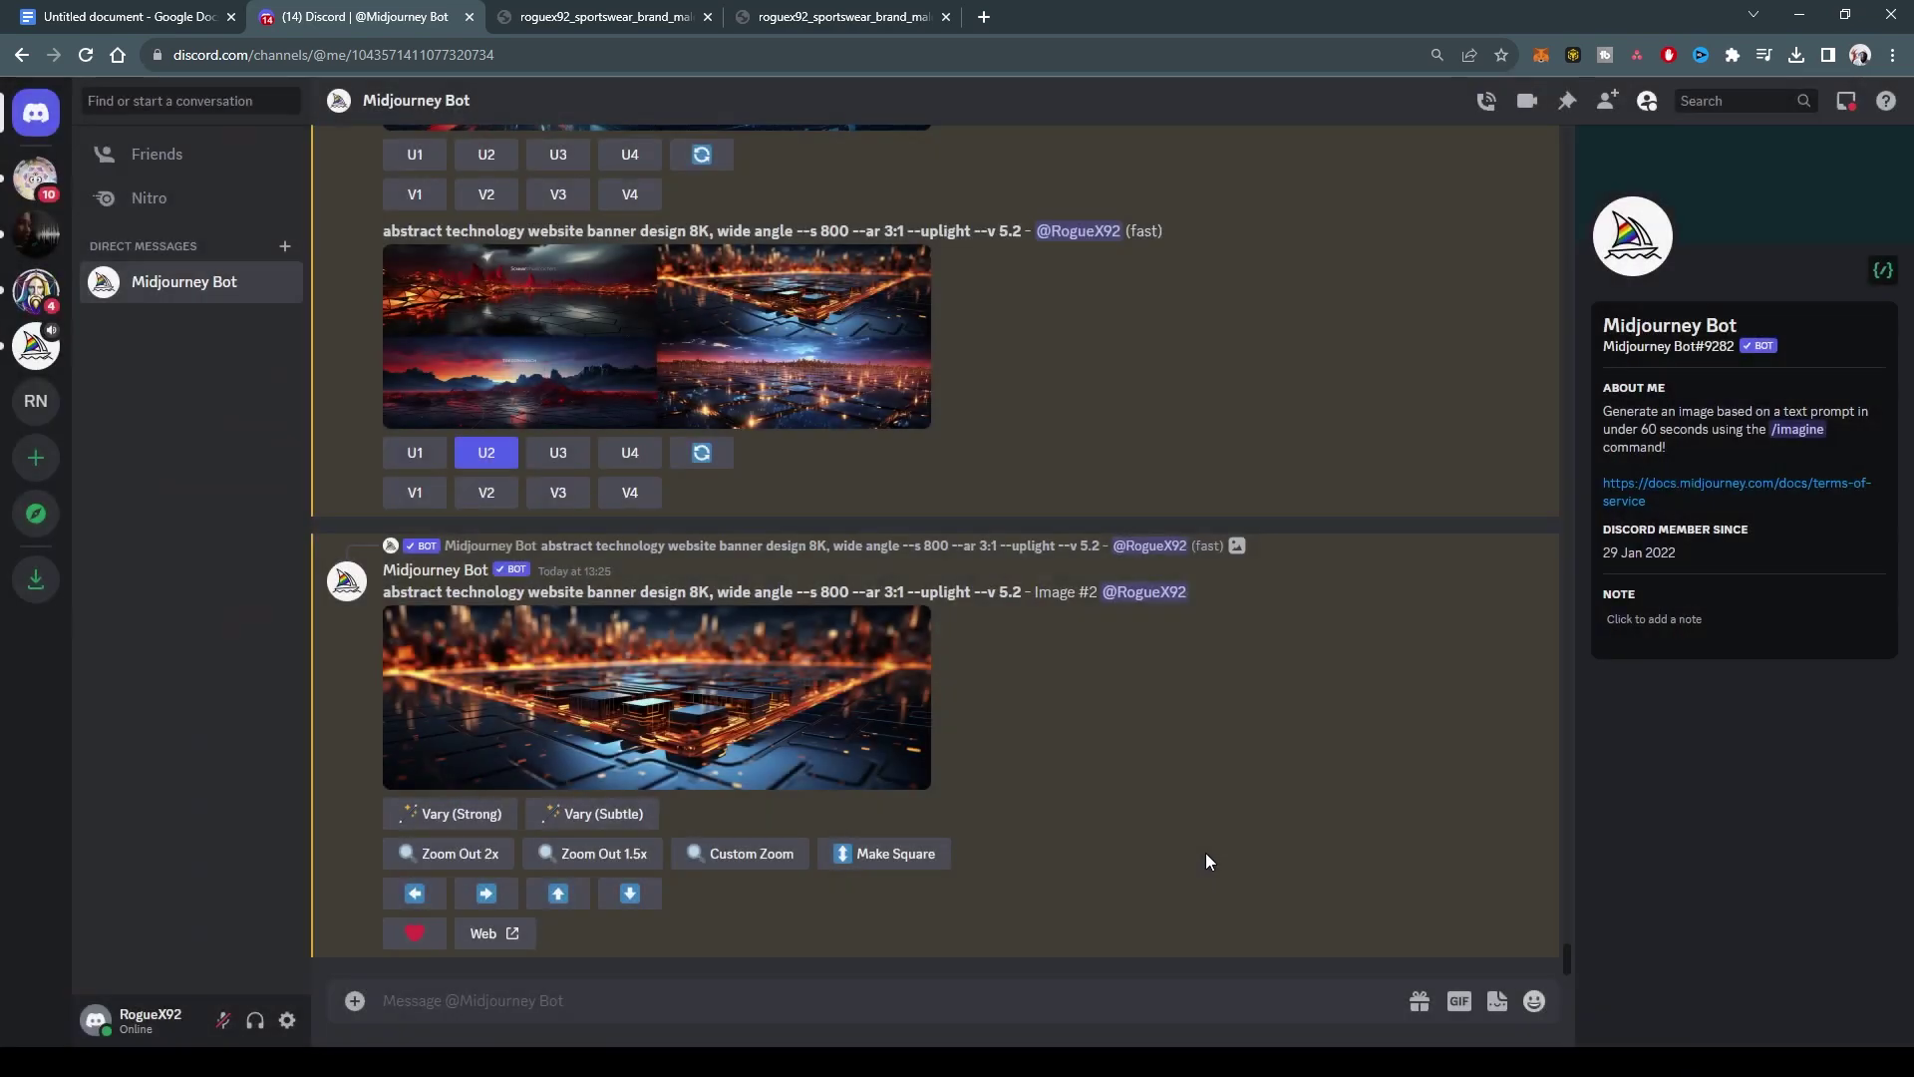
{"action": "left_click", "coordinate": [630, 698]}
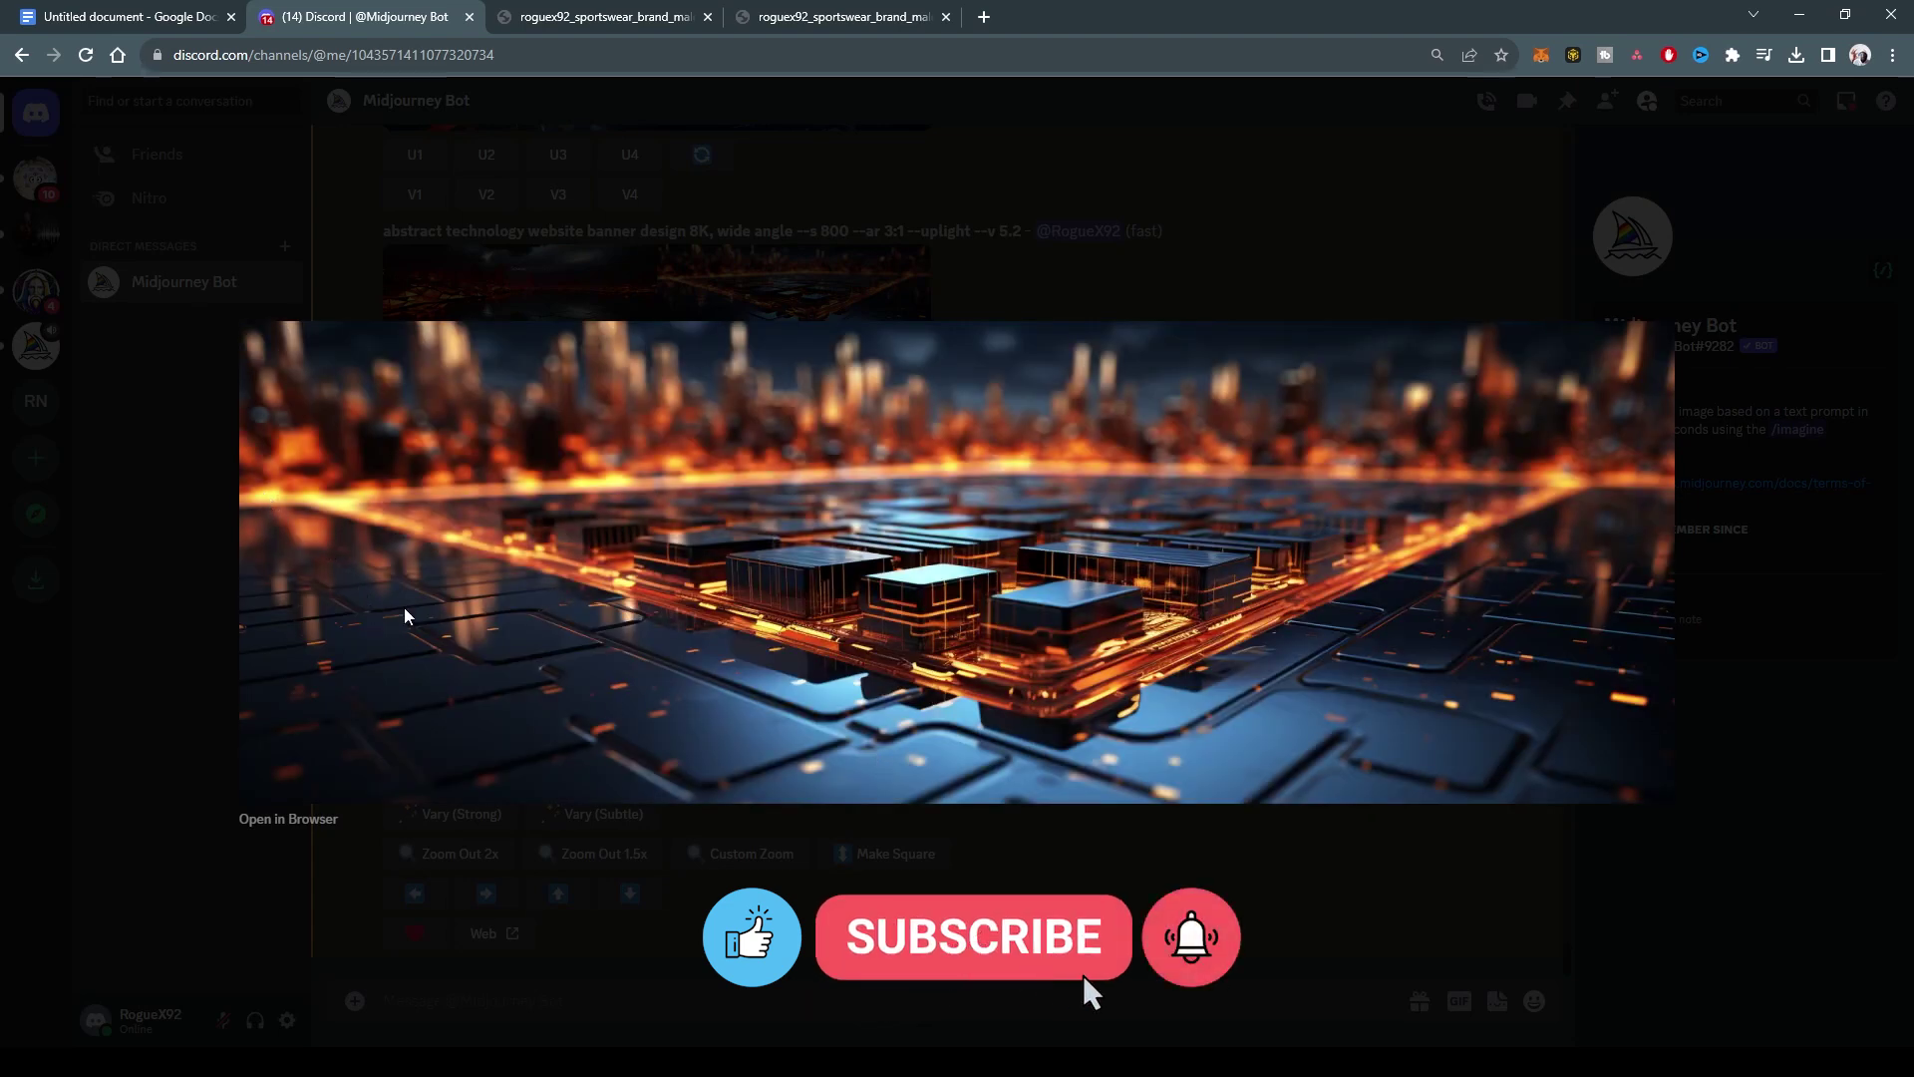
{"action": "key", "text": "Escape"}
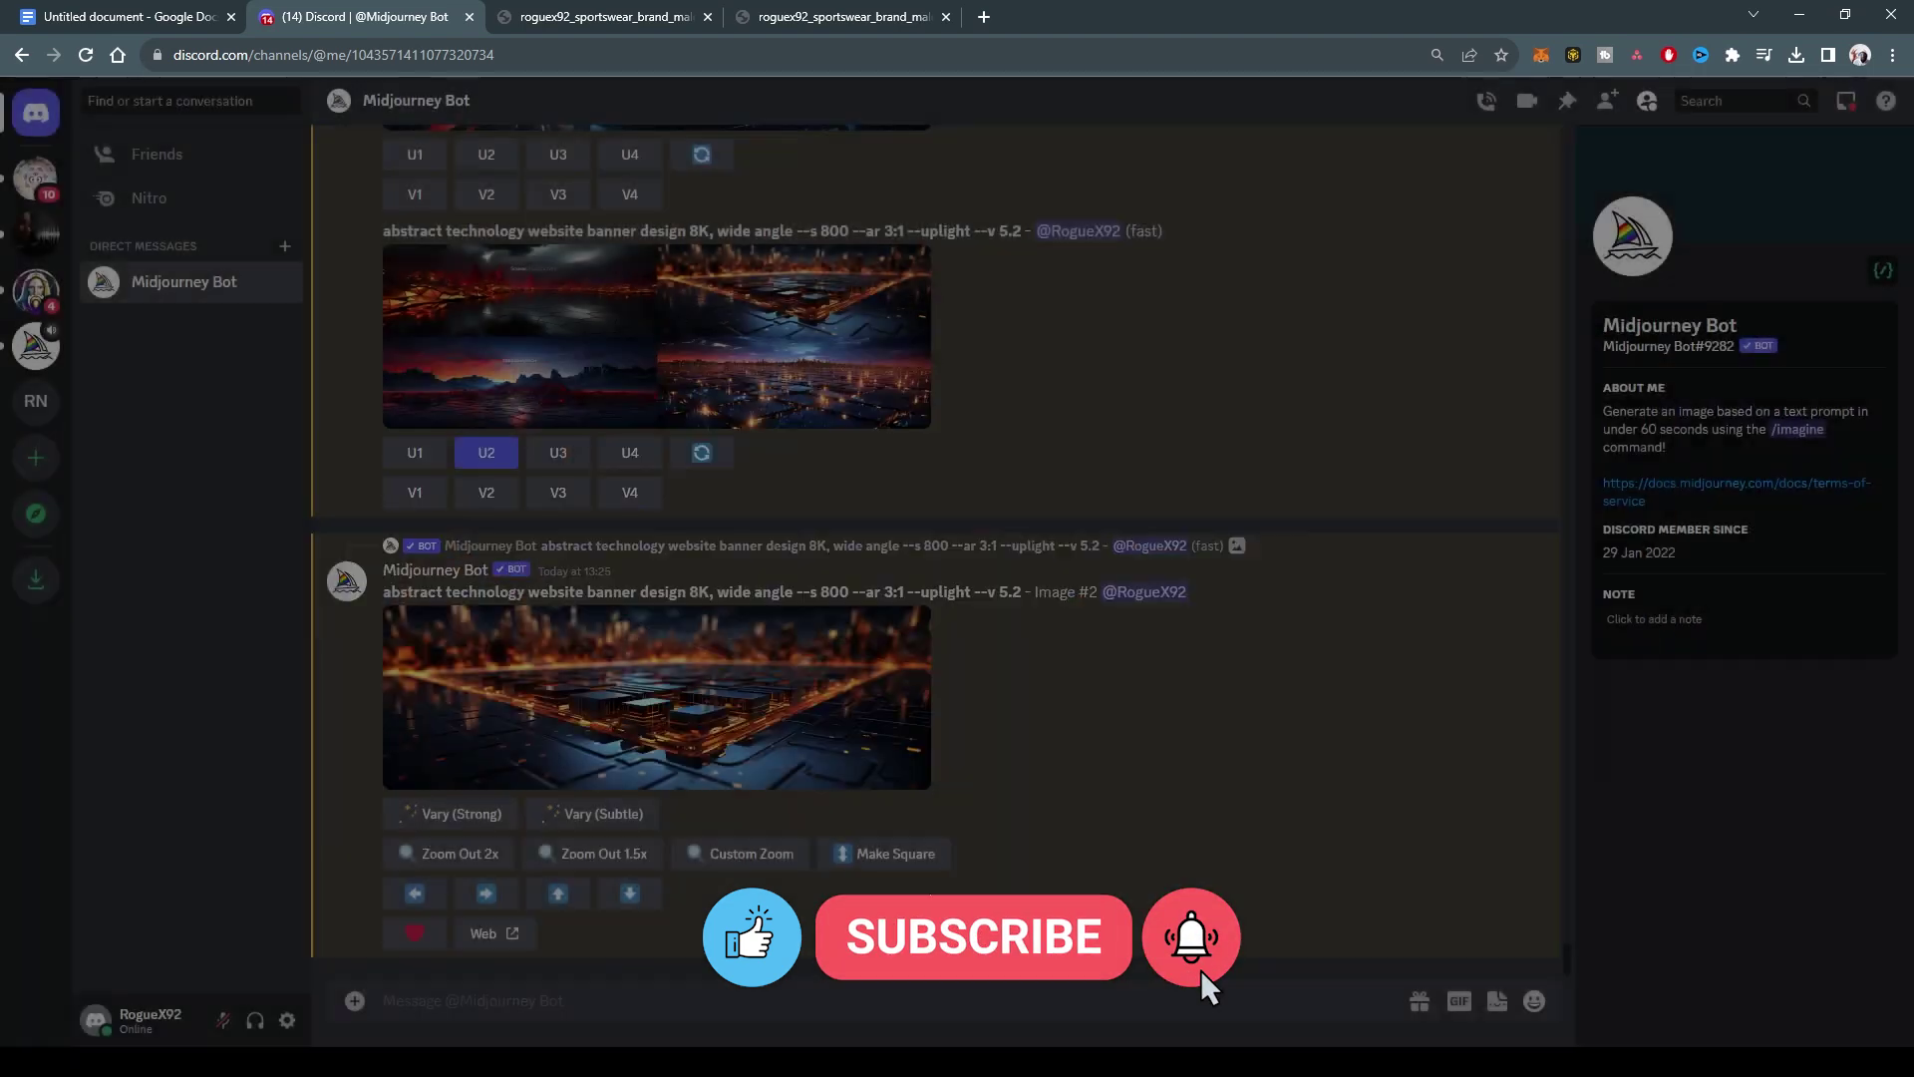
{"action": "left_click", "coordinate": [414, 894]}
{"action": "left_click", "coordinate": [1122, 698]}
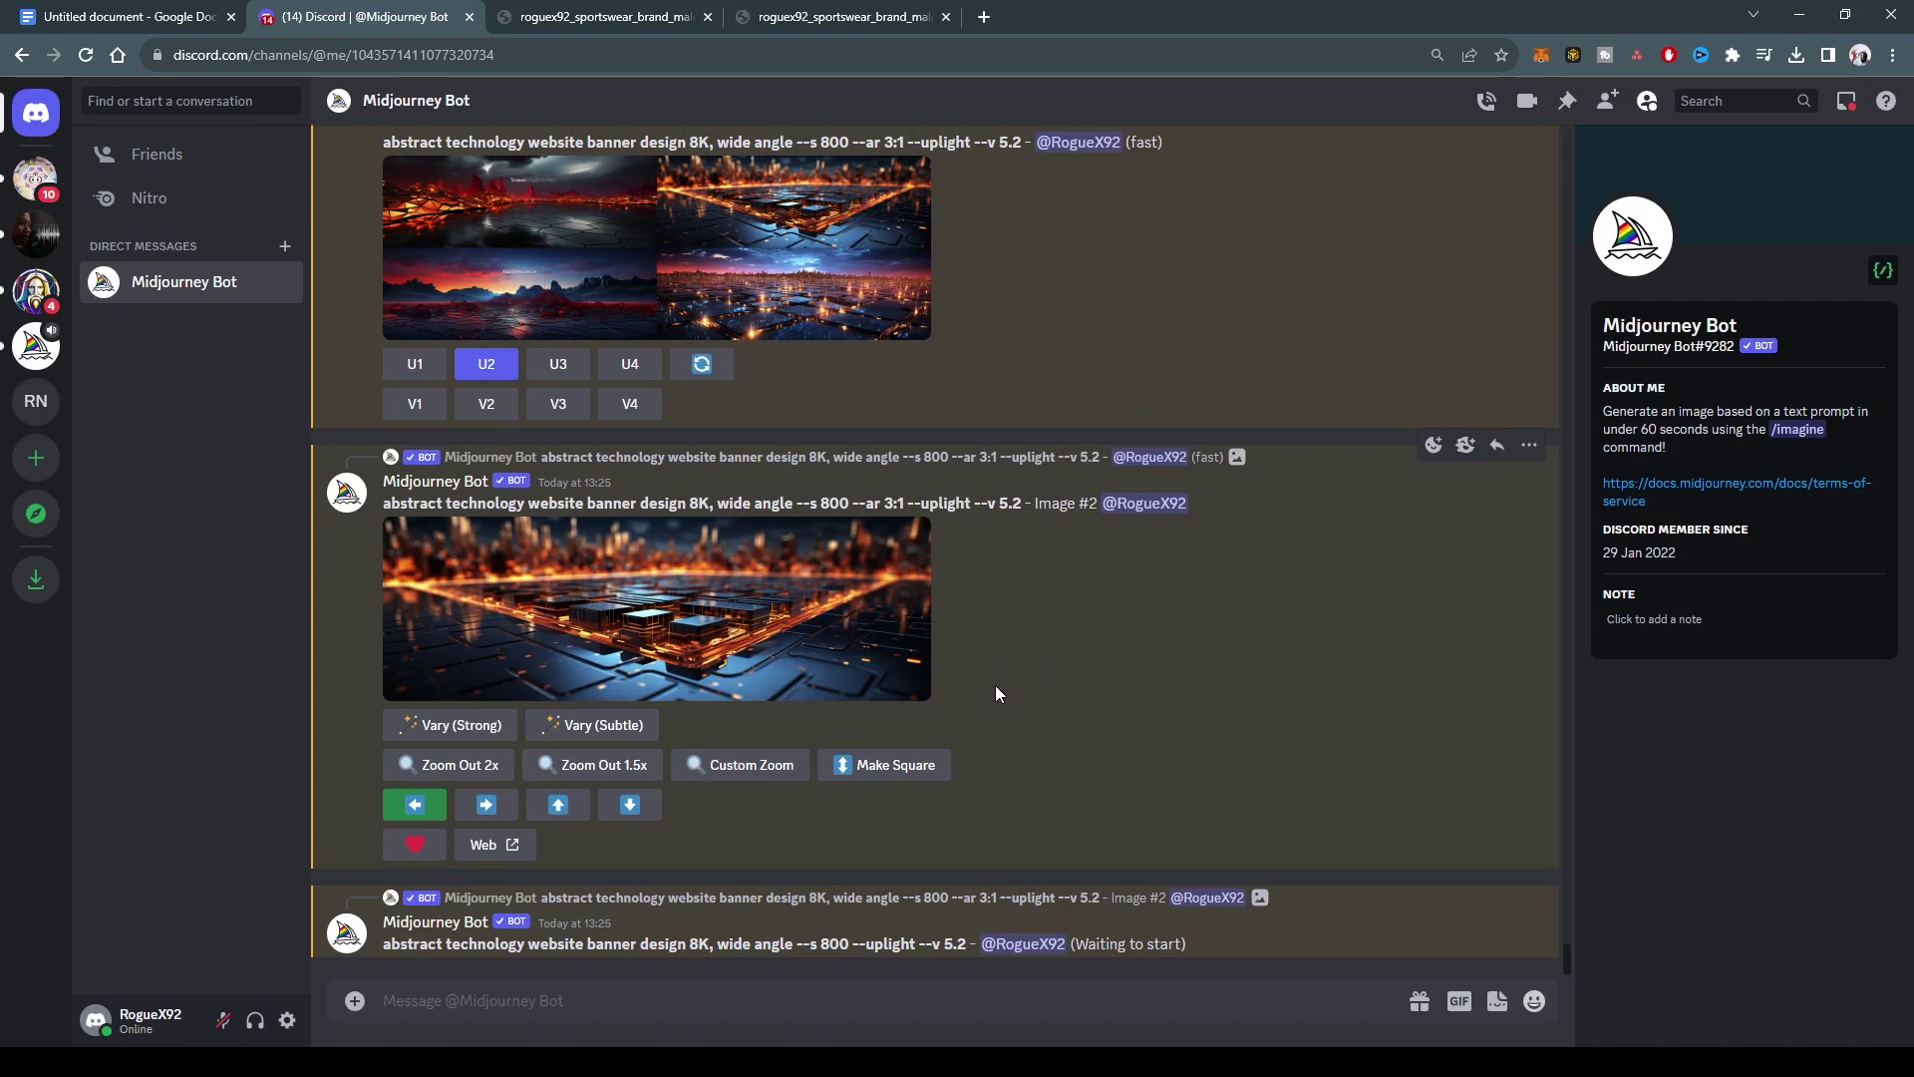
Step: Check the --s 800 technology banner grid enlarged and upscale its images 1 and 3
{"action": "scroll", "coordinate": [996, 686], "scroll_direction": "up", "scroll_amount": 4}
{"action": "left_click", "coordinate": [762, 650]}
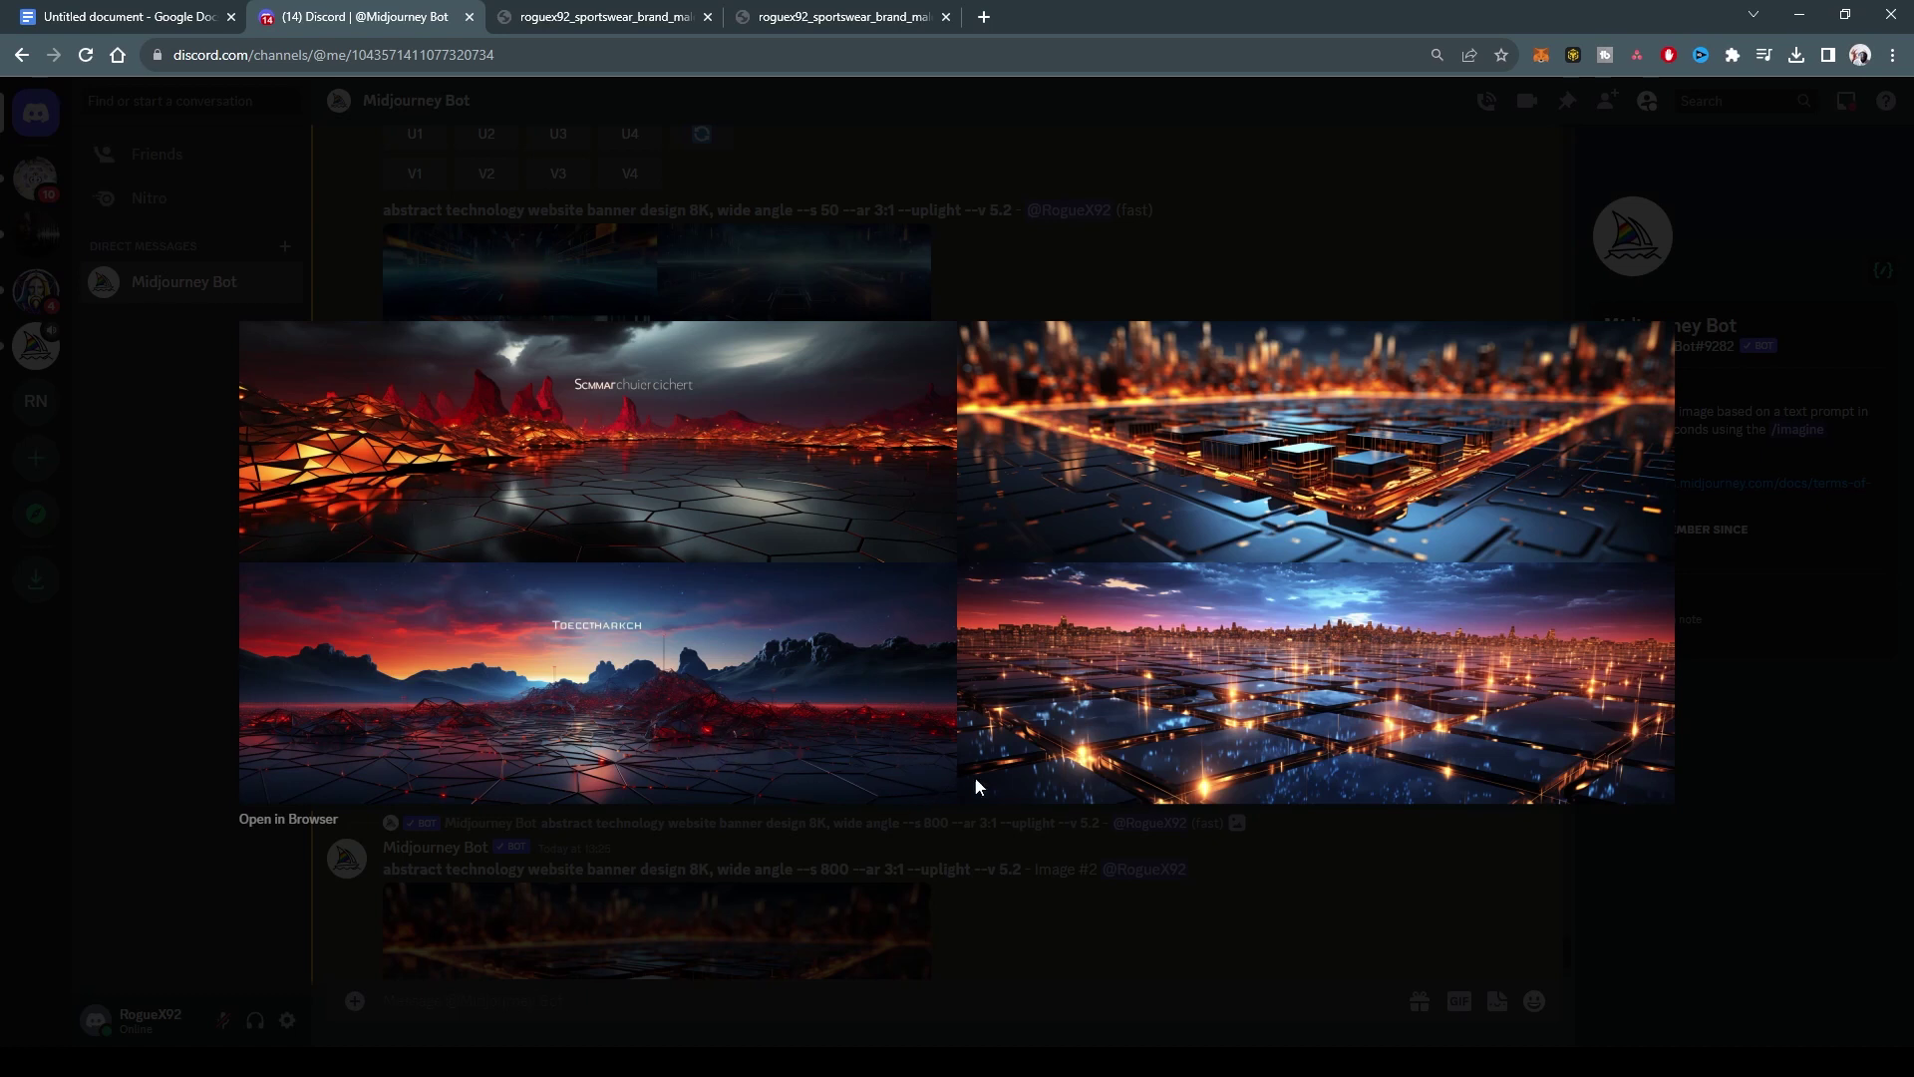
{"action": "left_click", "coordinate": [1075, 905]}
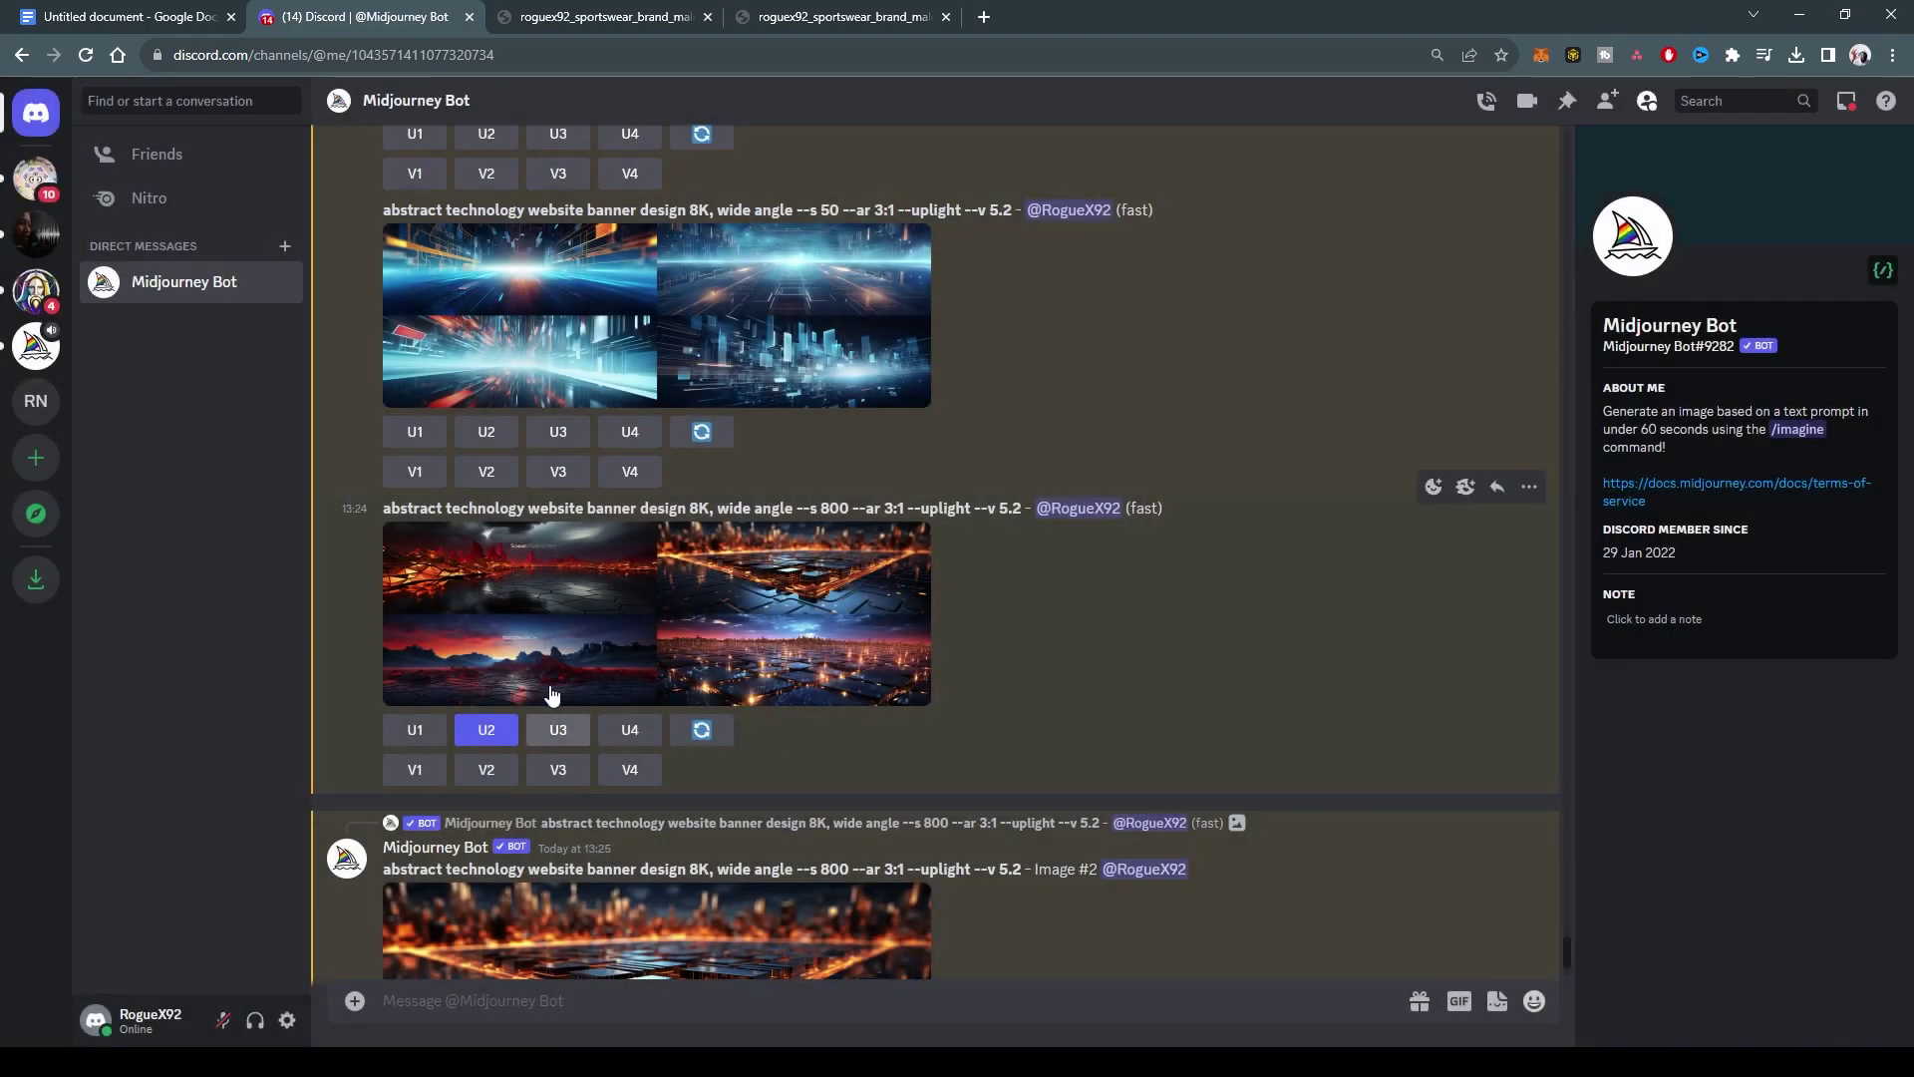
{"action": "left_click", "coordinate": [605, 587]}
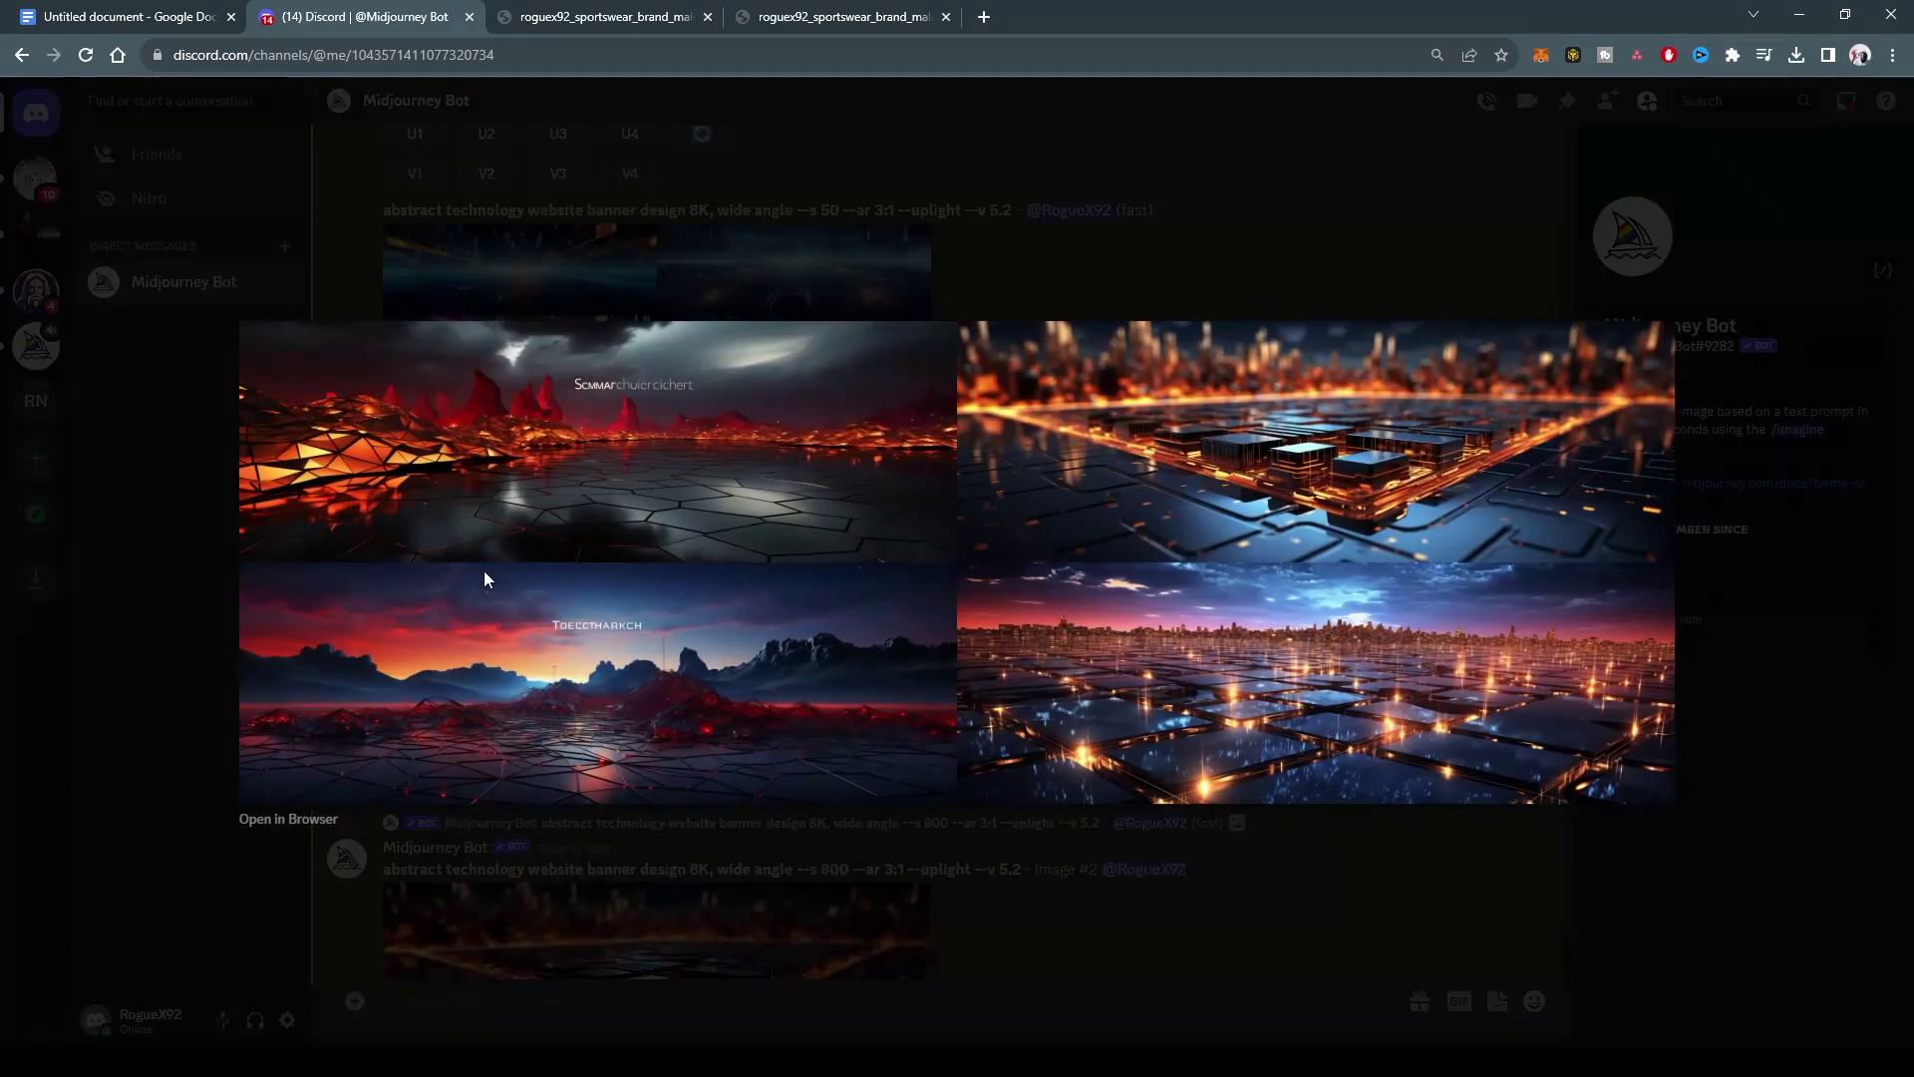
{"action": "left_click", "coordinate": [1057, 873]}
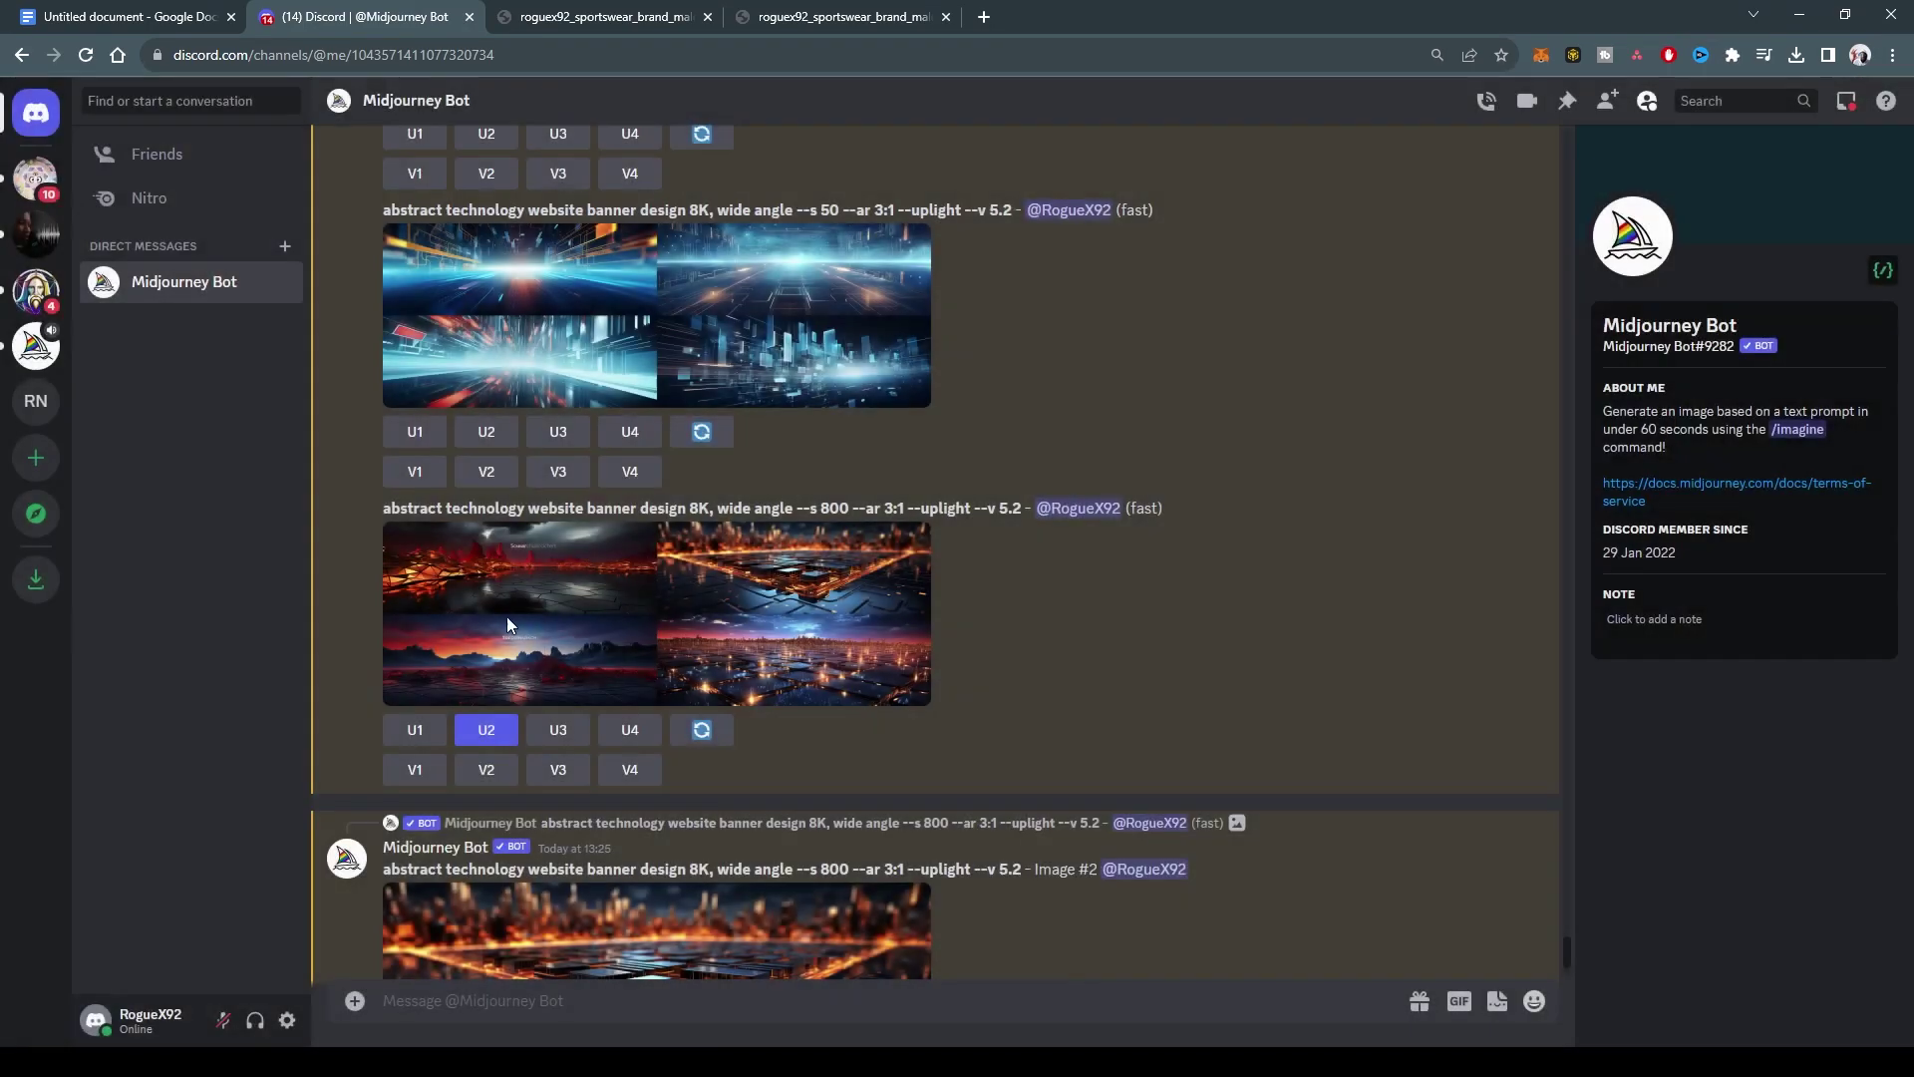
{"action": "left_click", "coordinate": [414, 729]}
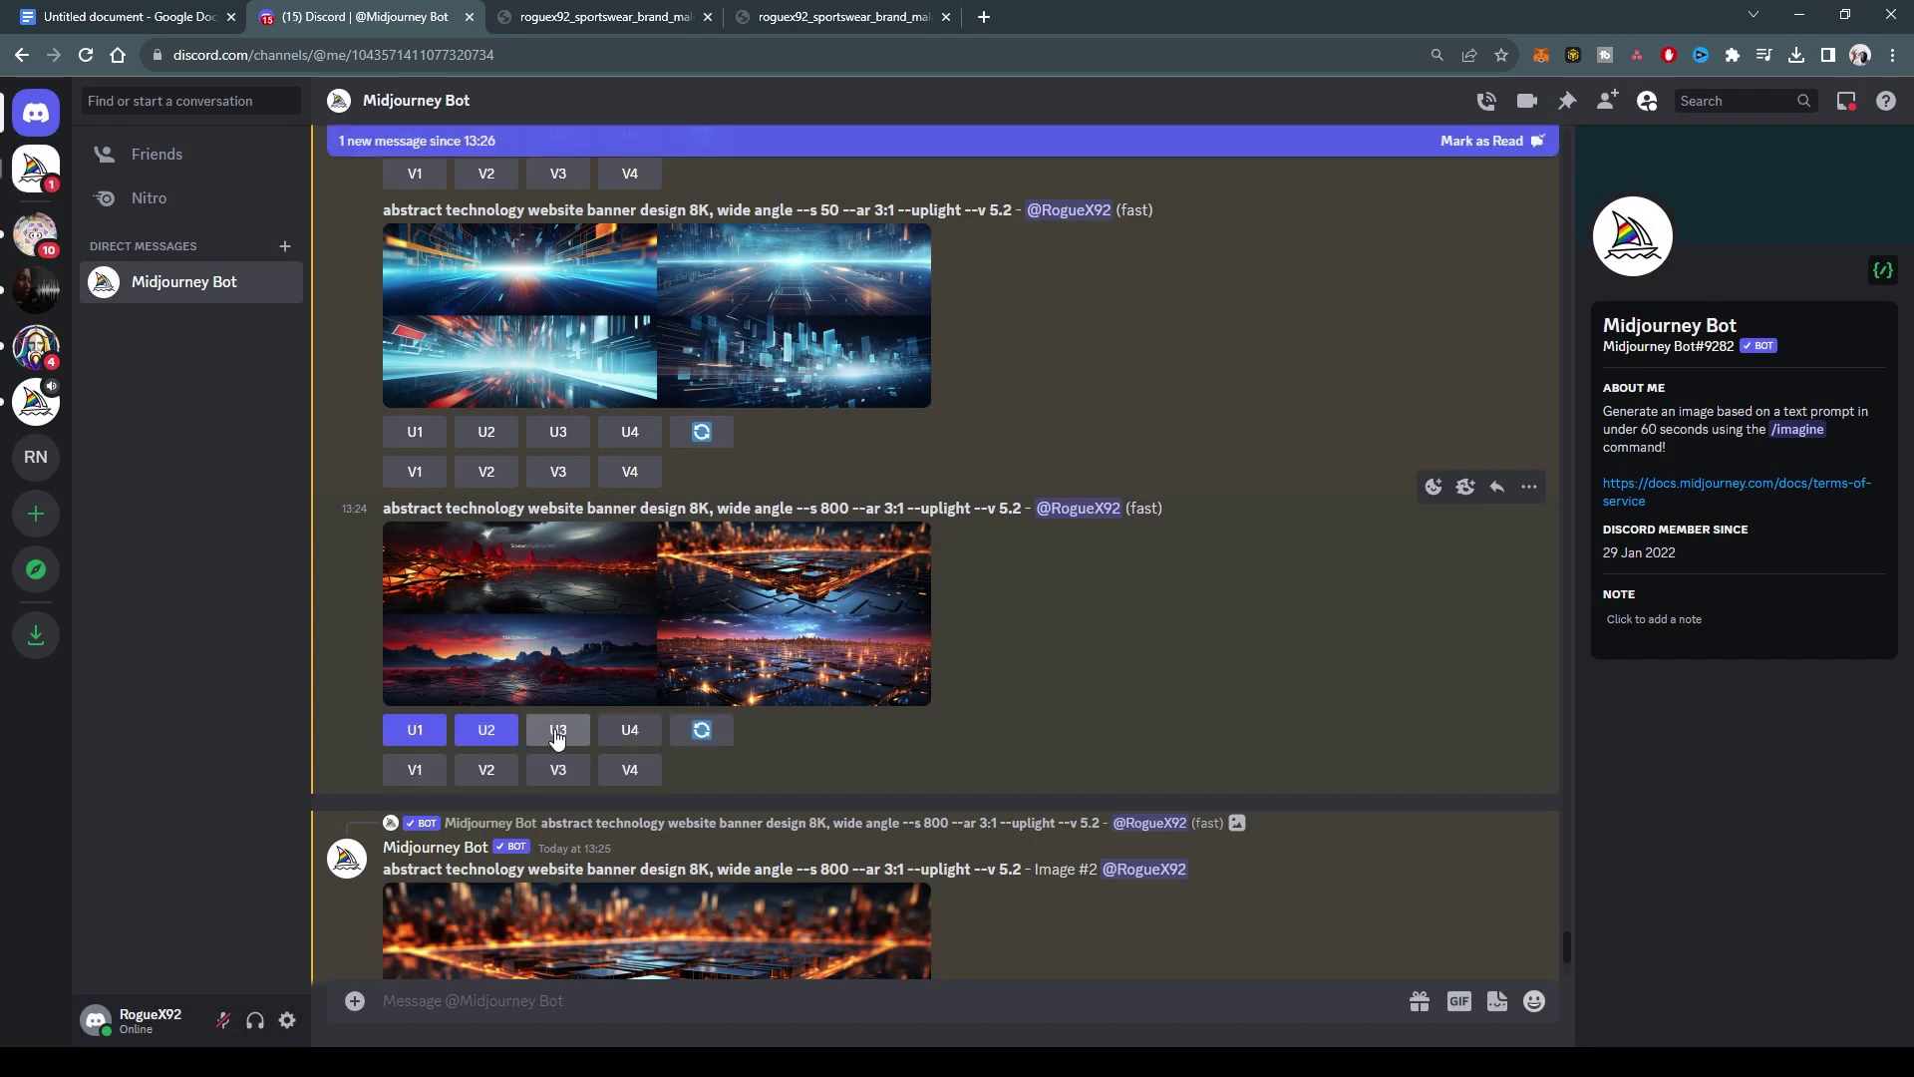
{"action": "left_click", "coordinate": [558, 730]}
Step: View the upscaled --s 800 technology banner images 1 and 3 at enlarged size
{"action": "scroll", "coordinate": [889, 684], "scroll_direction": "down", "scroll_amount": 3}
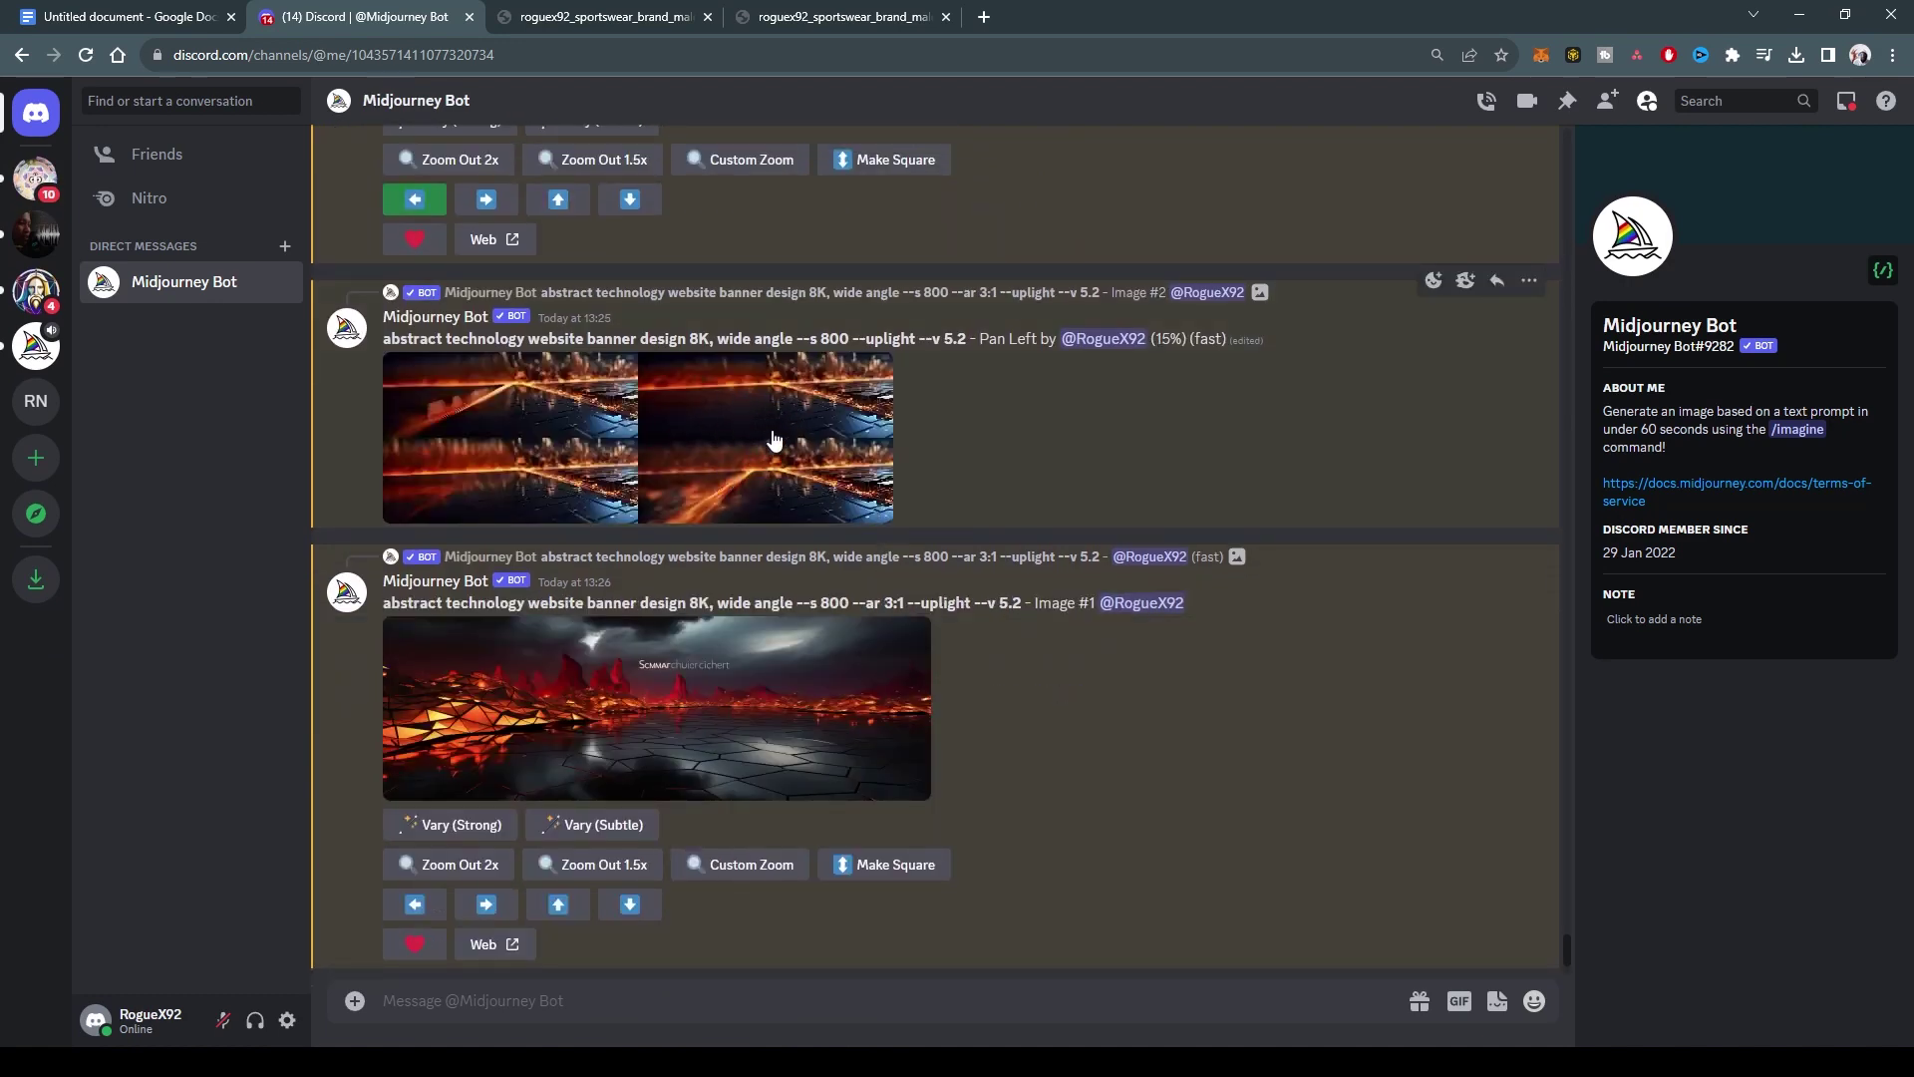
{"action": "left_click", "coordinate": [786, 698]}
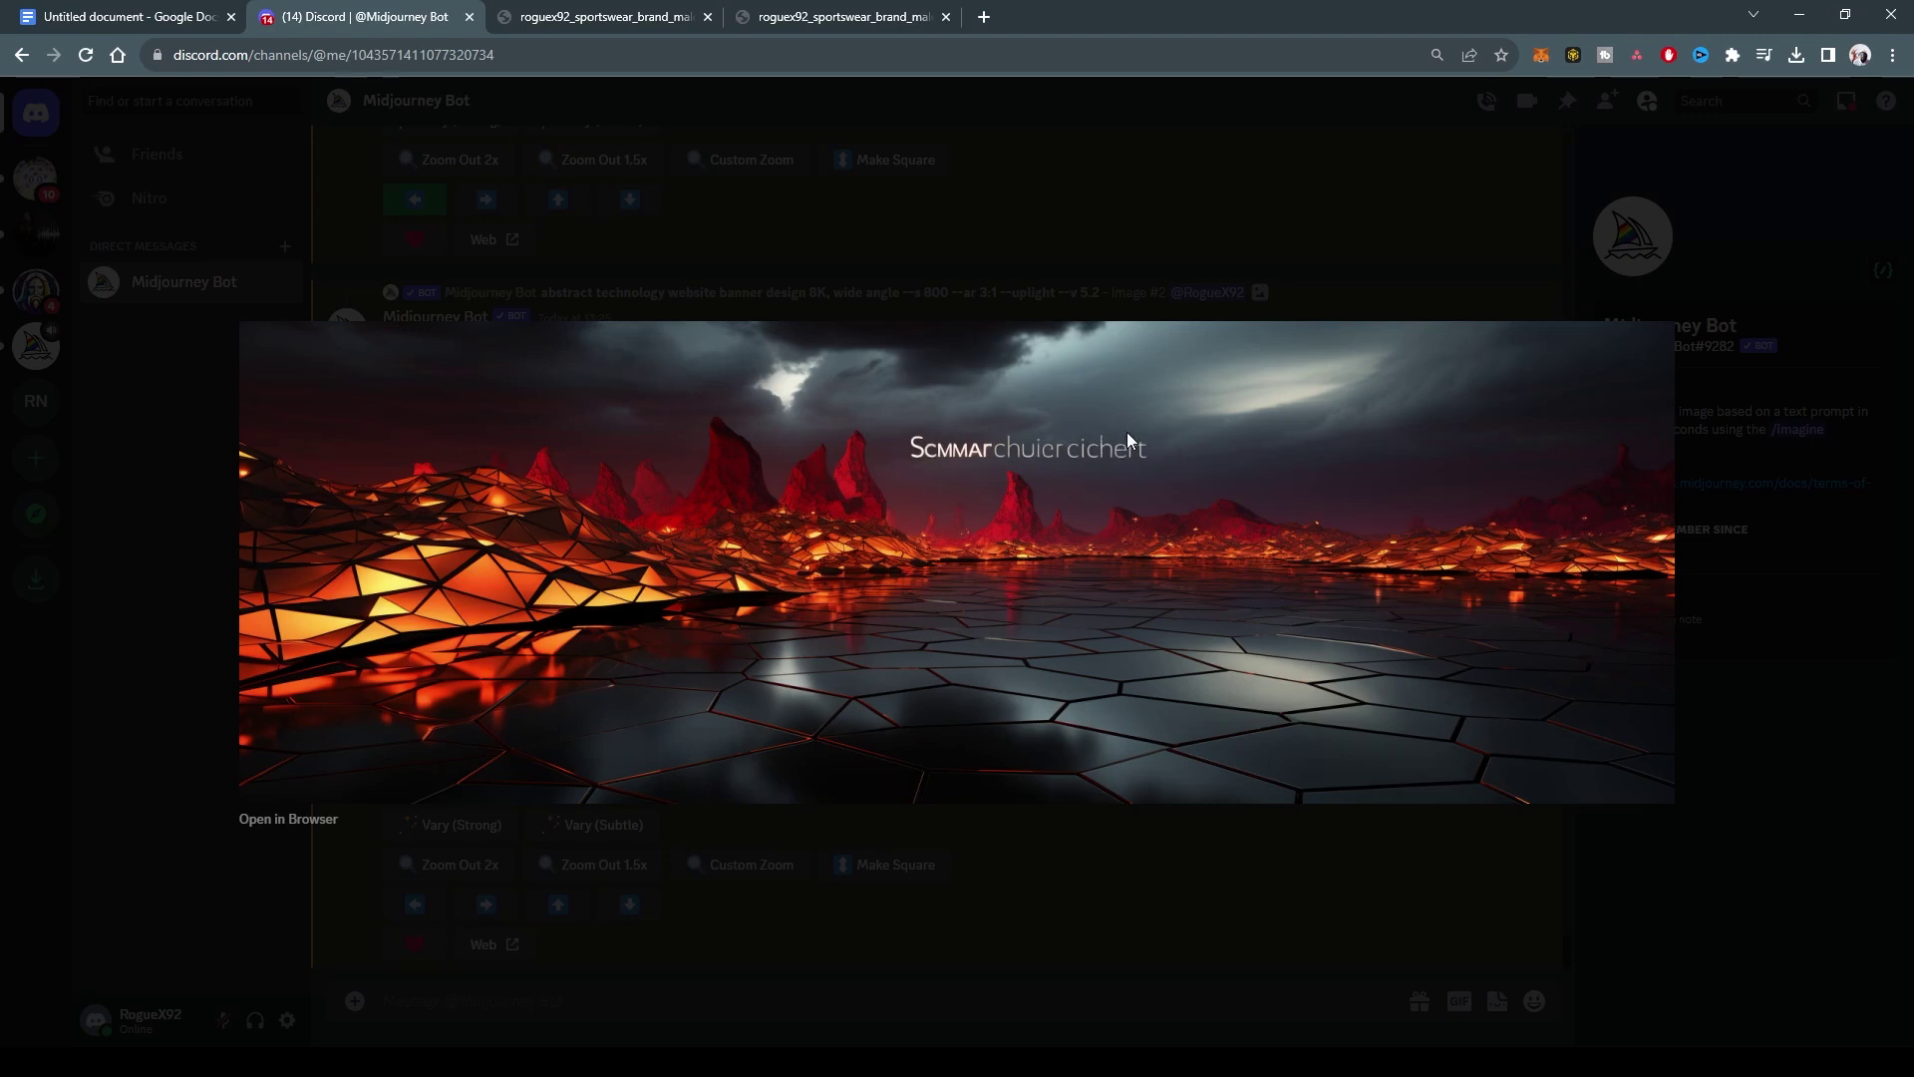
{"action": "left_click", "coordinate": [1122, 868]}
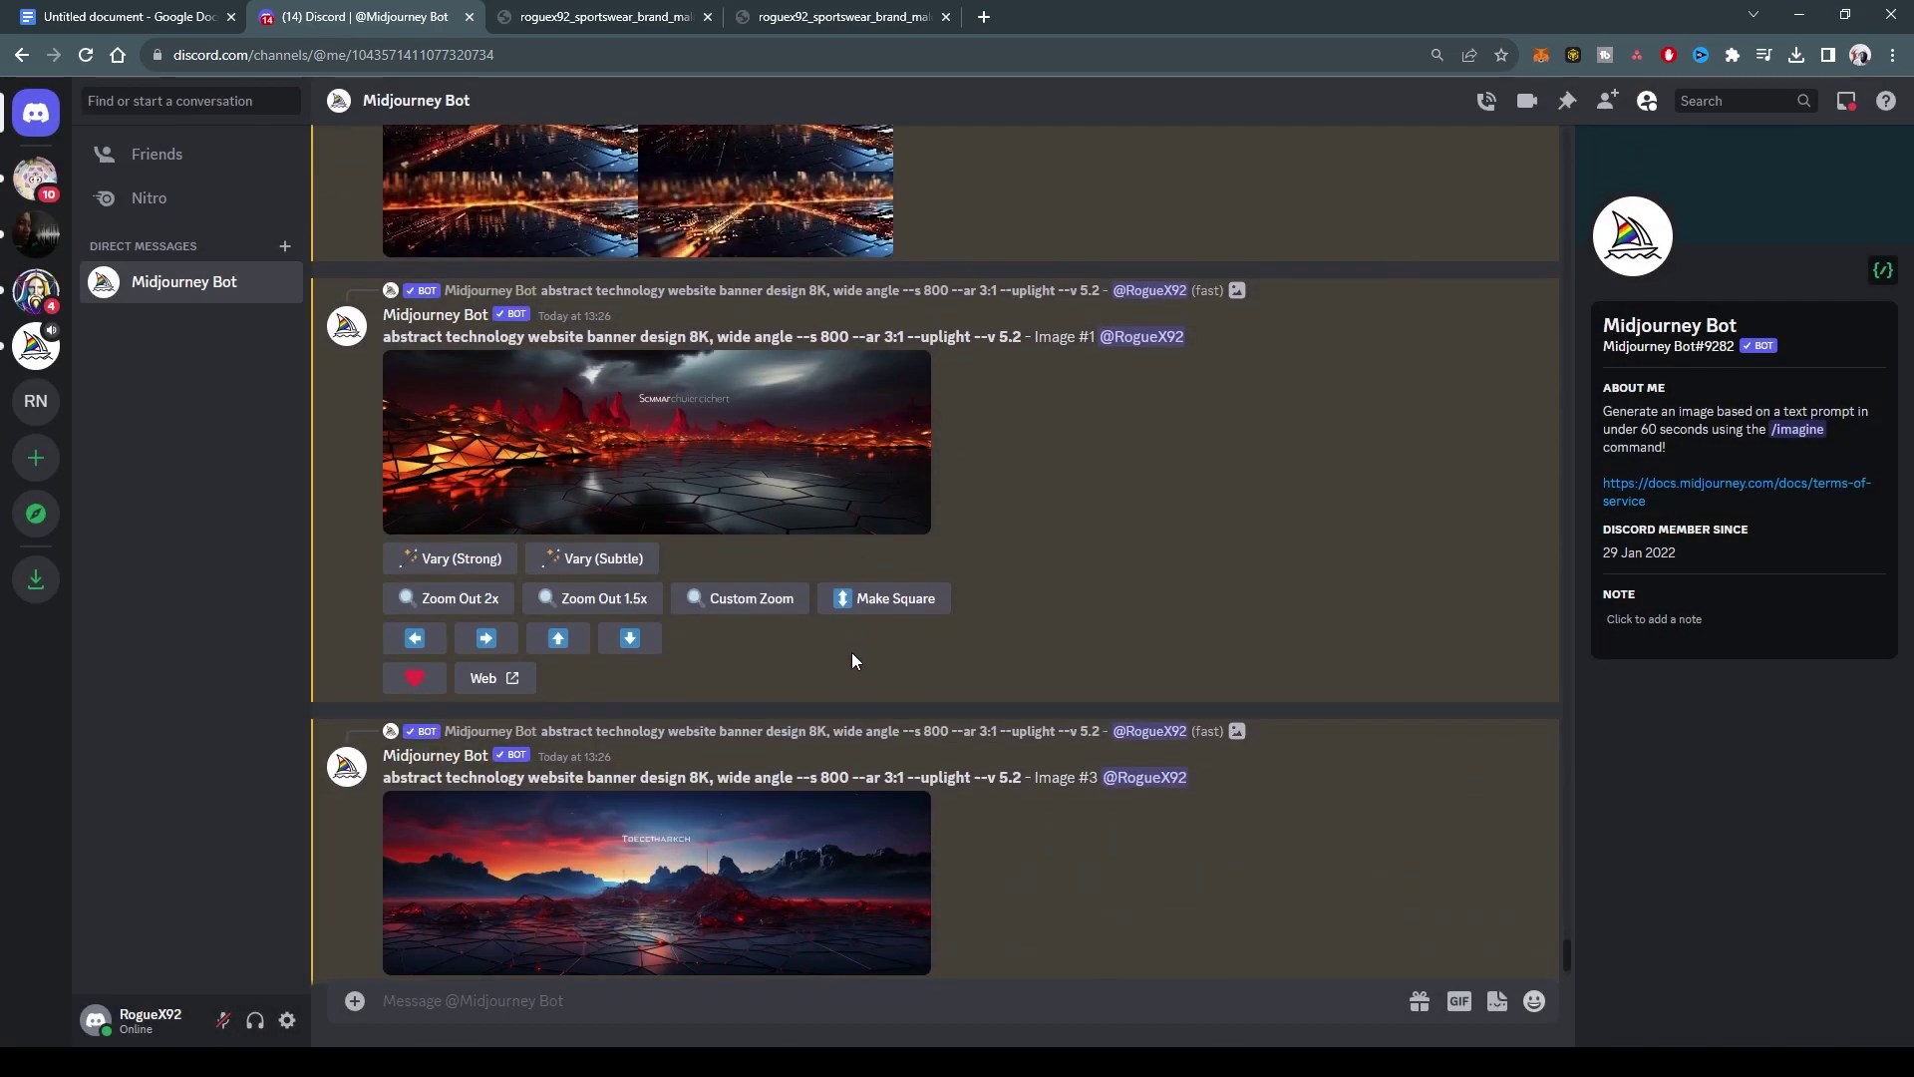
{"action": "left_click", "coordinate": [691, 694]}
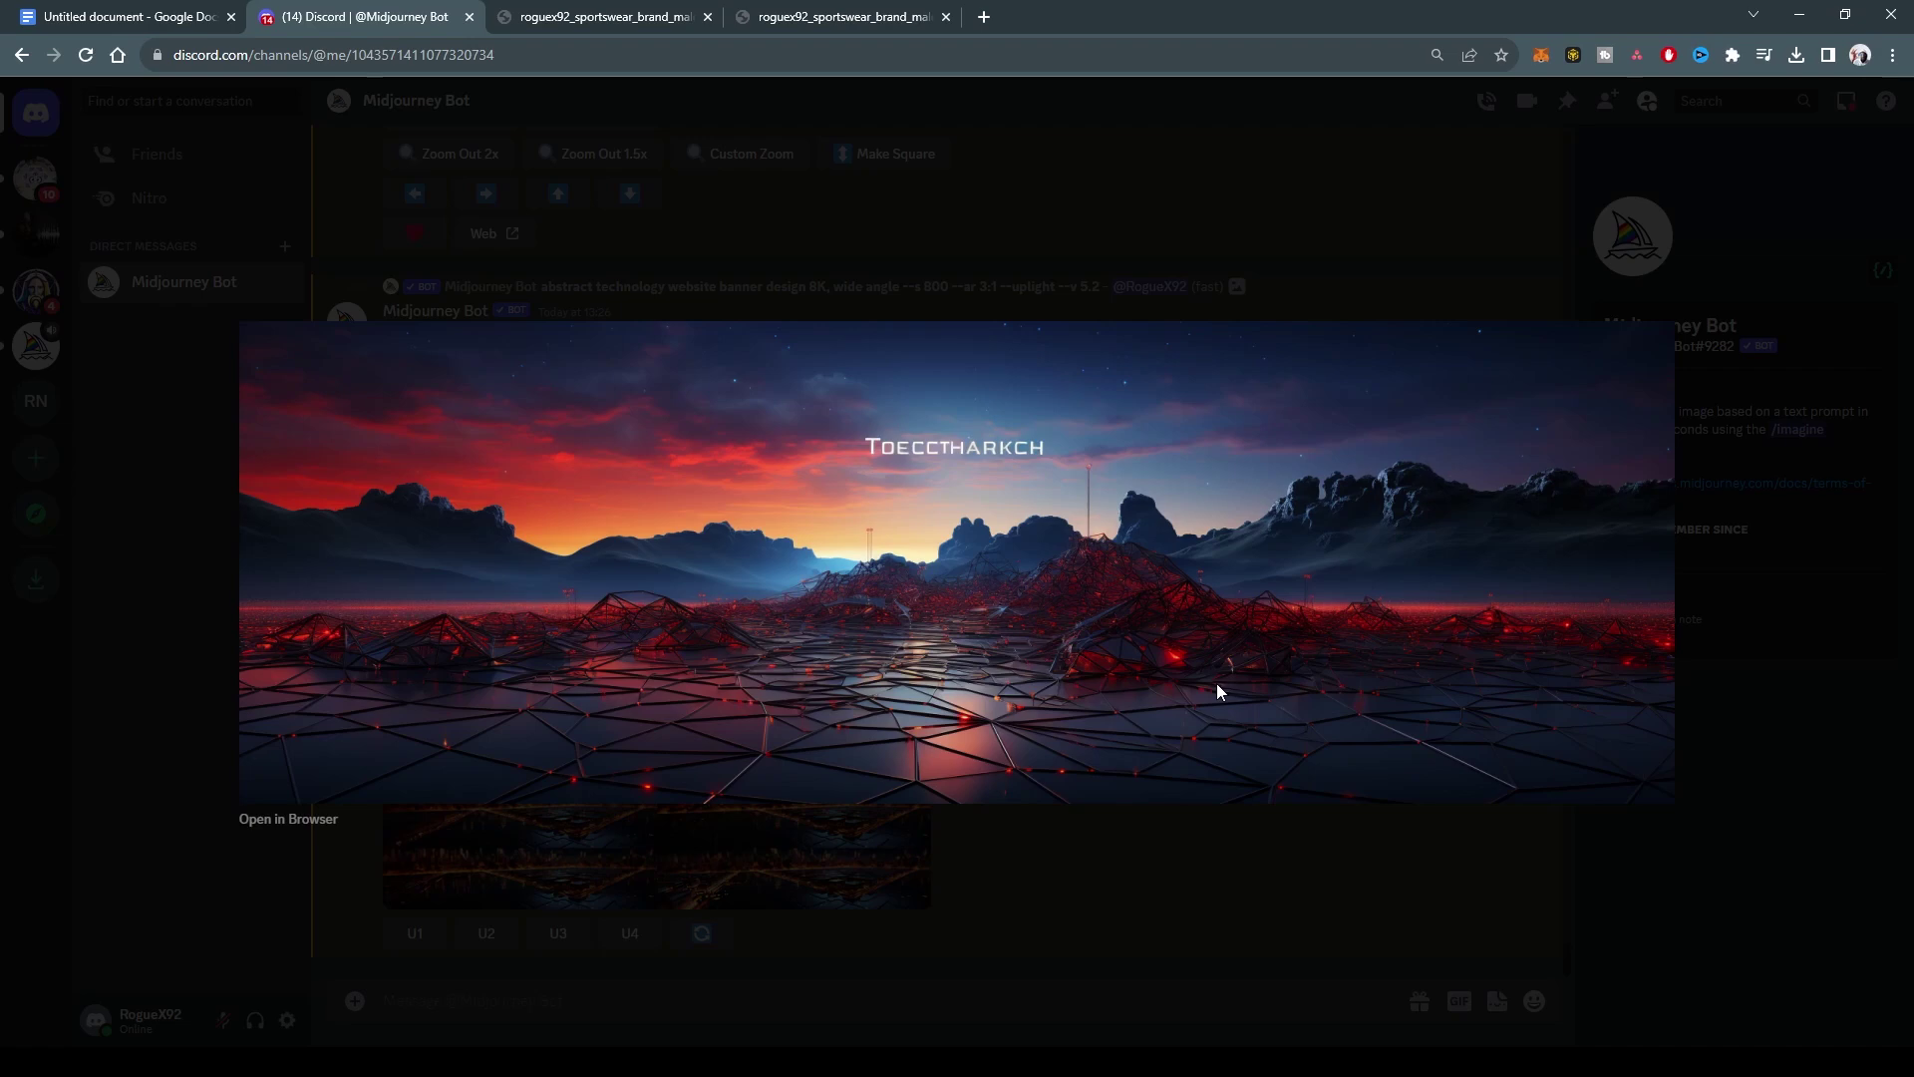
{"action": "left_click", "coordinate": [1137, 839]}
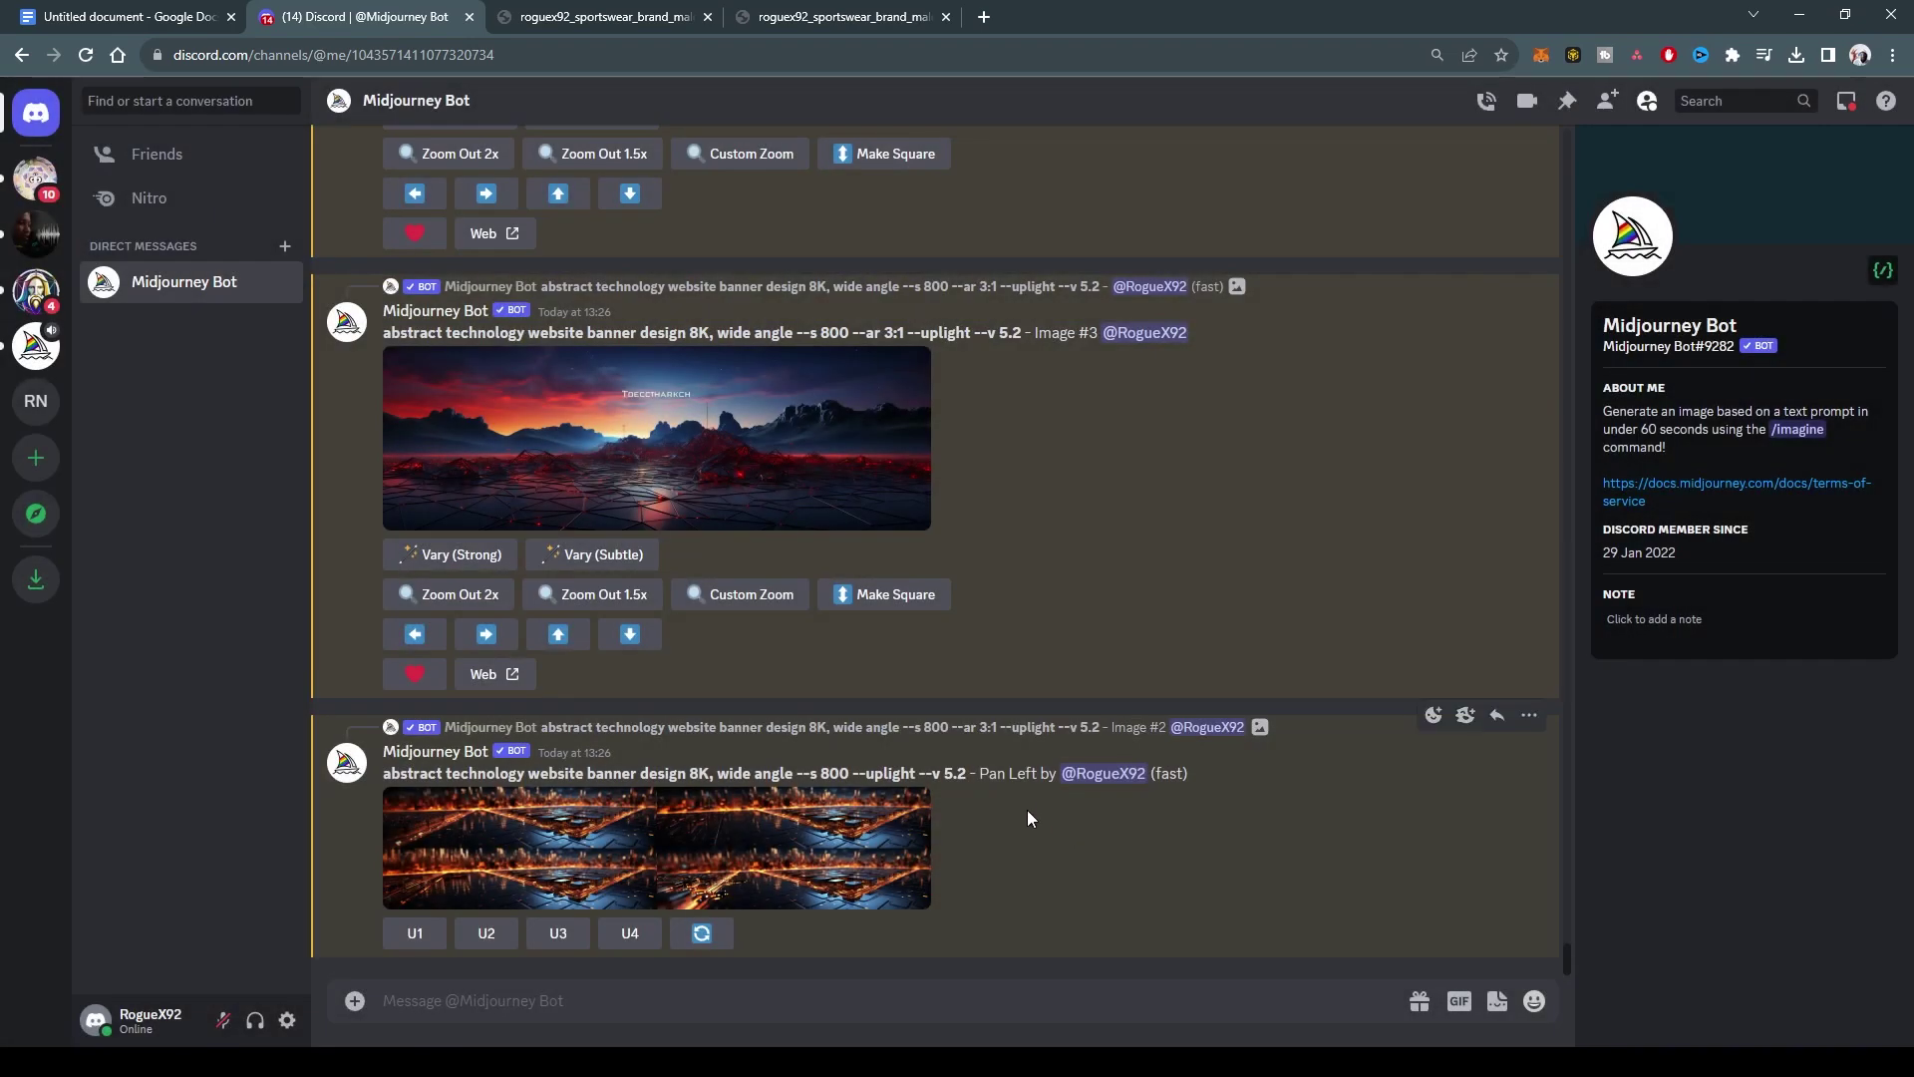
{"action": "left_click", "coordinate": [737, 430]}
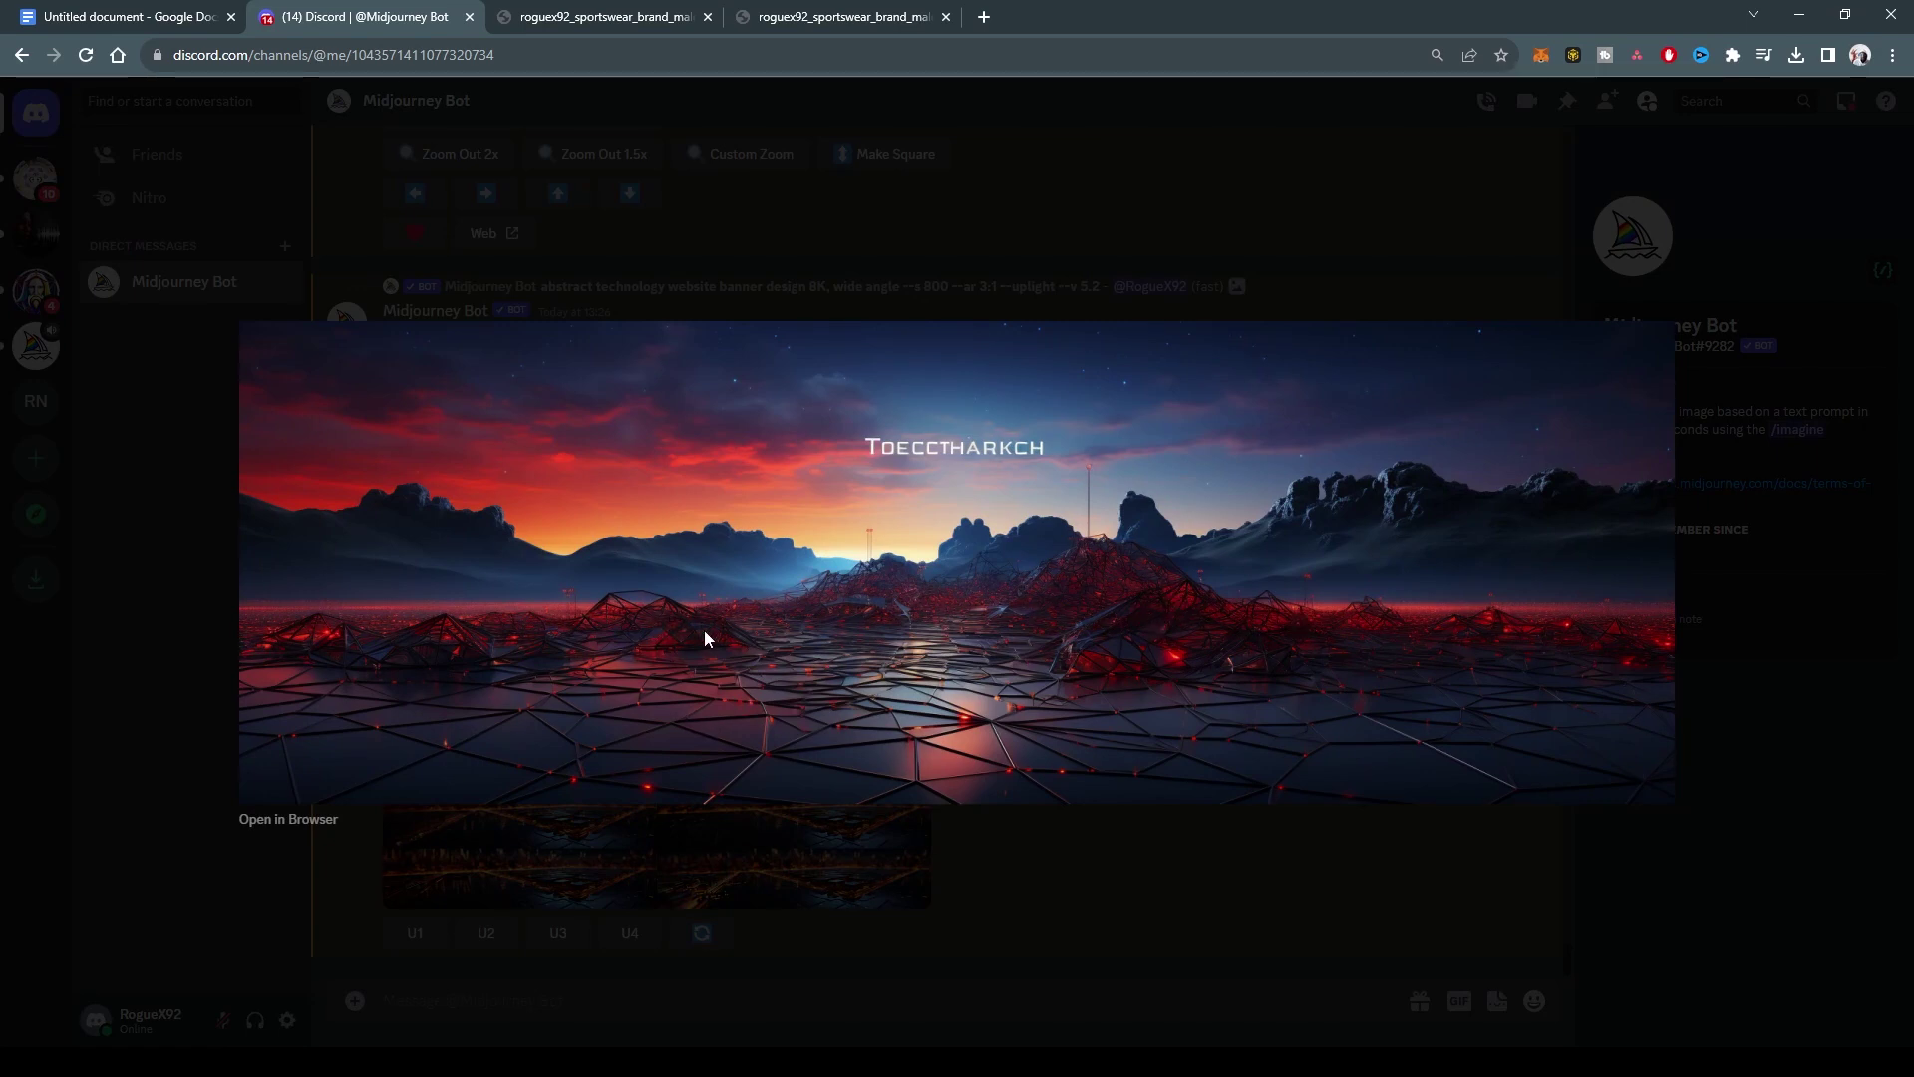
{"action": "left_click", "coordinate": [1121, 857]}
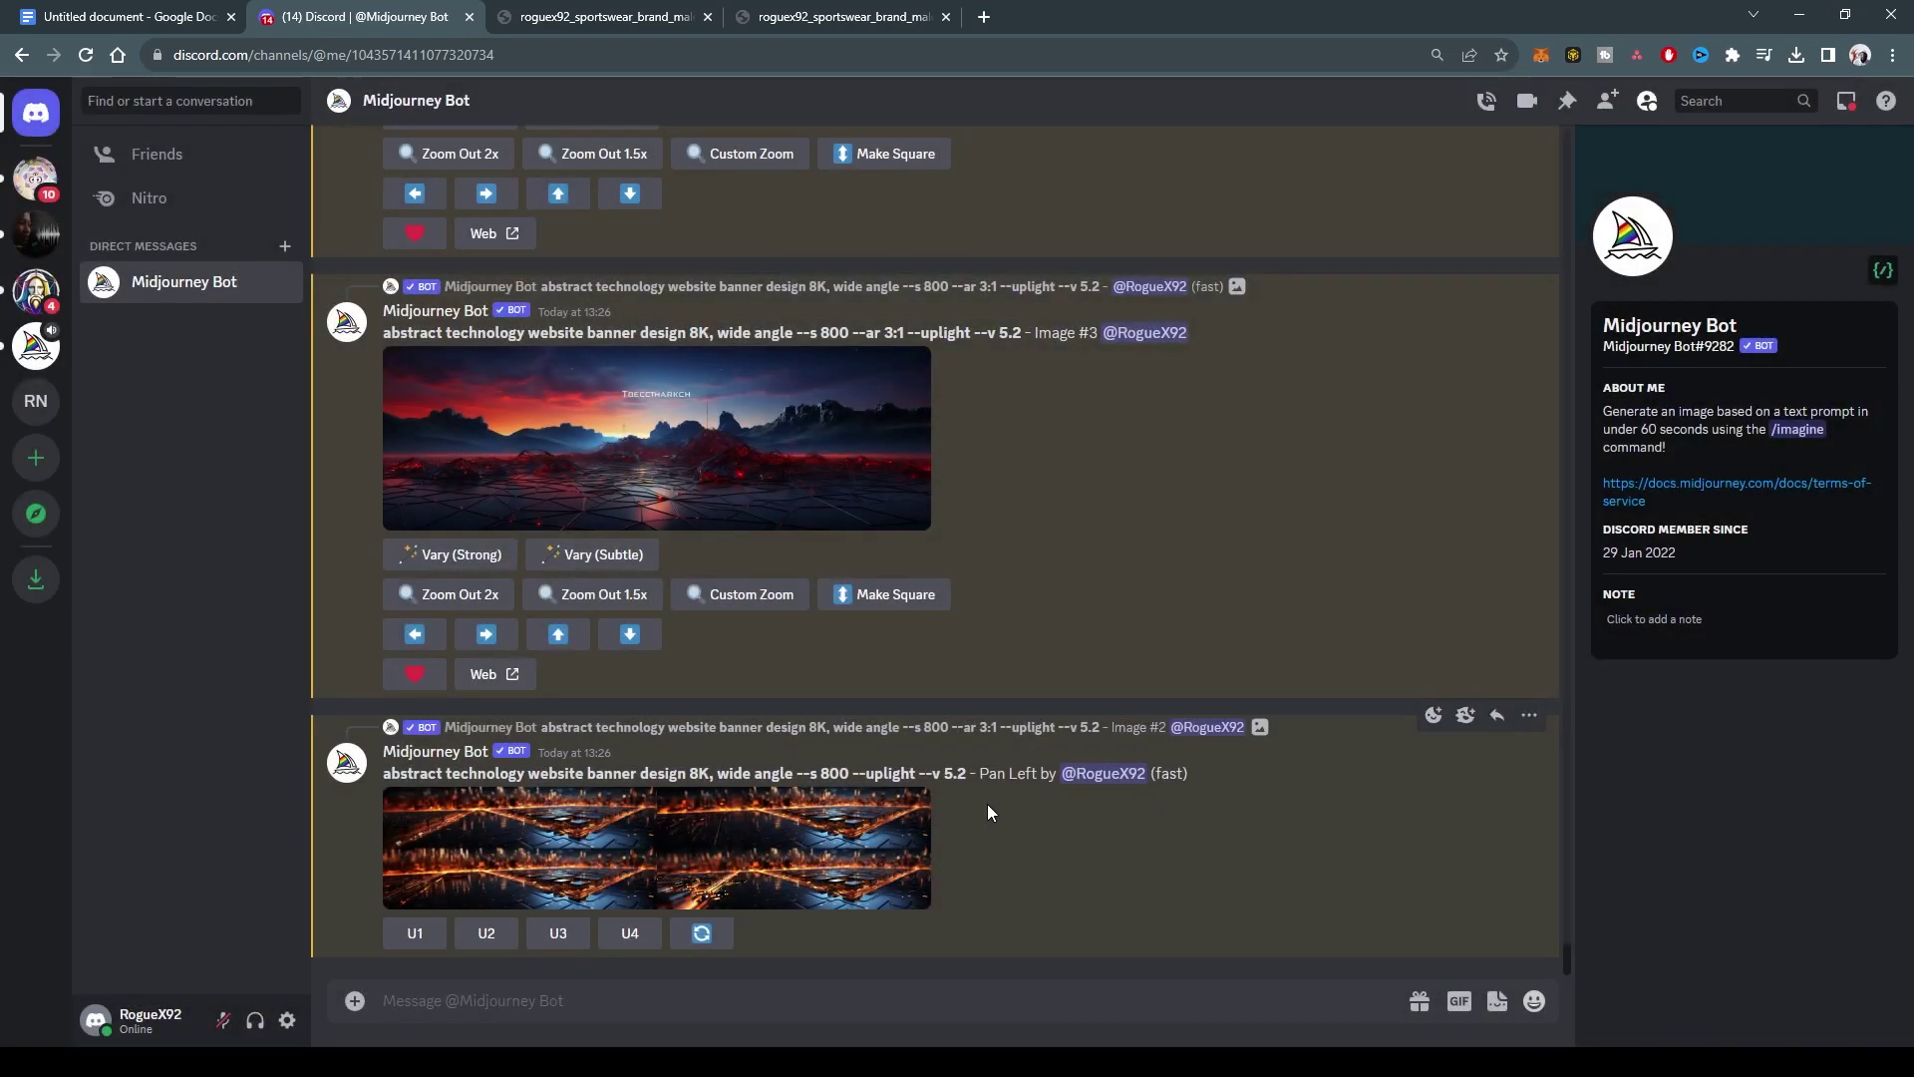
Step: View the Pan Left technology banner grid enlarged and compare it with the upscaled image 2
{"action": "left_click", "coordinate": [571, 822]}
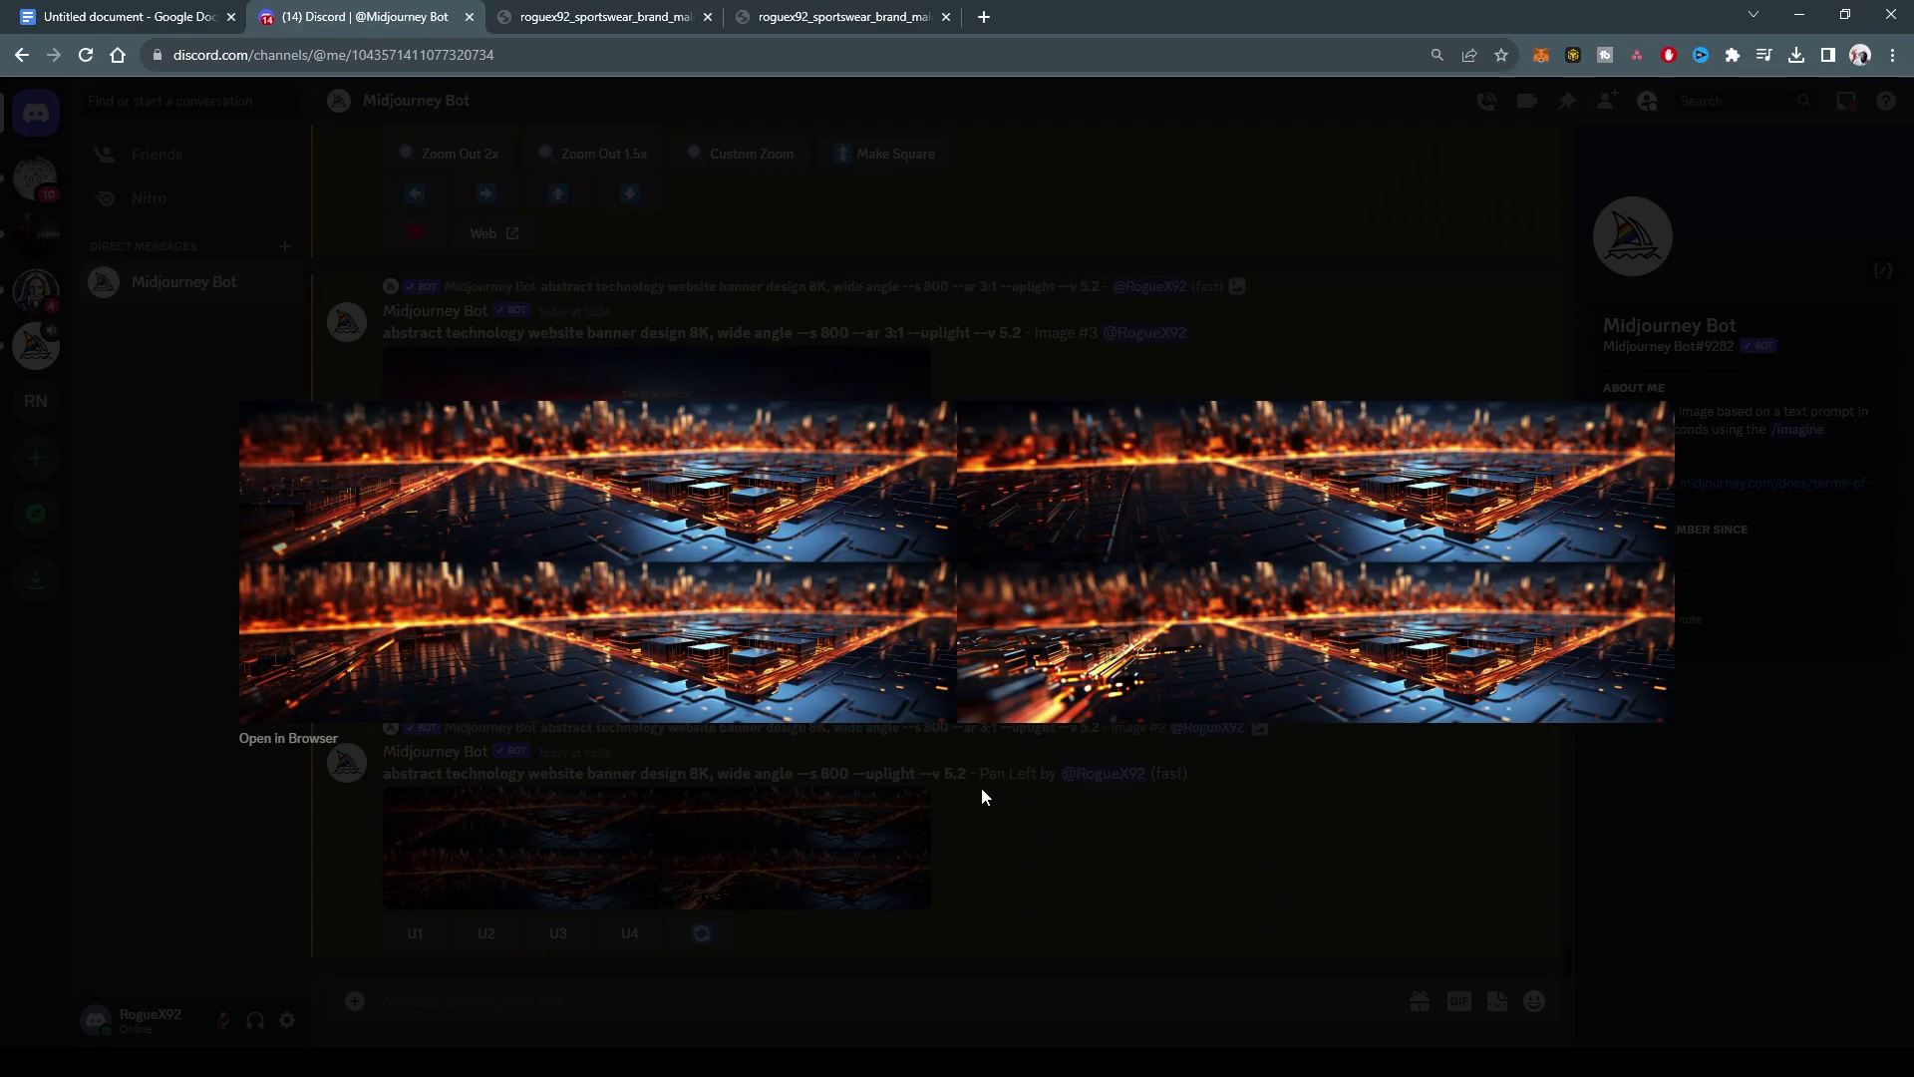
{"action": "left_click", "coordinate": [981, 787]}
{"action": "scroll", "coordinate": [824, 578], "scroll_direction": "up", "scroll_amount": 3}
{"action": "scroll", "coordinate": [837, 566], "scroll_direction": "up", "scroll_amount": 5}
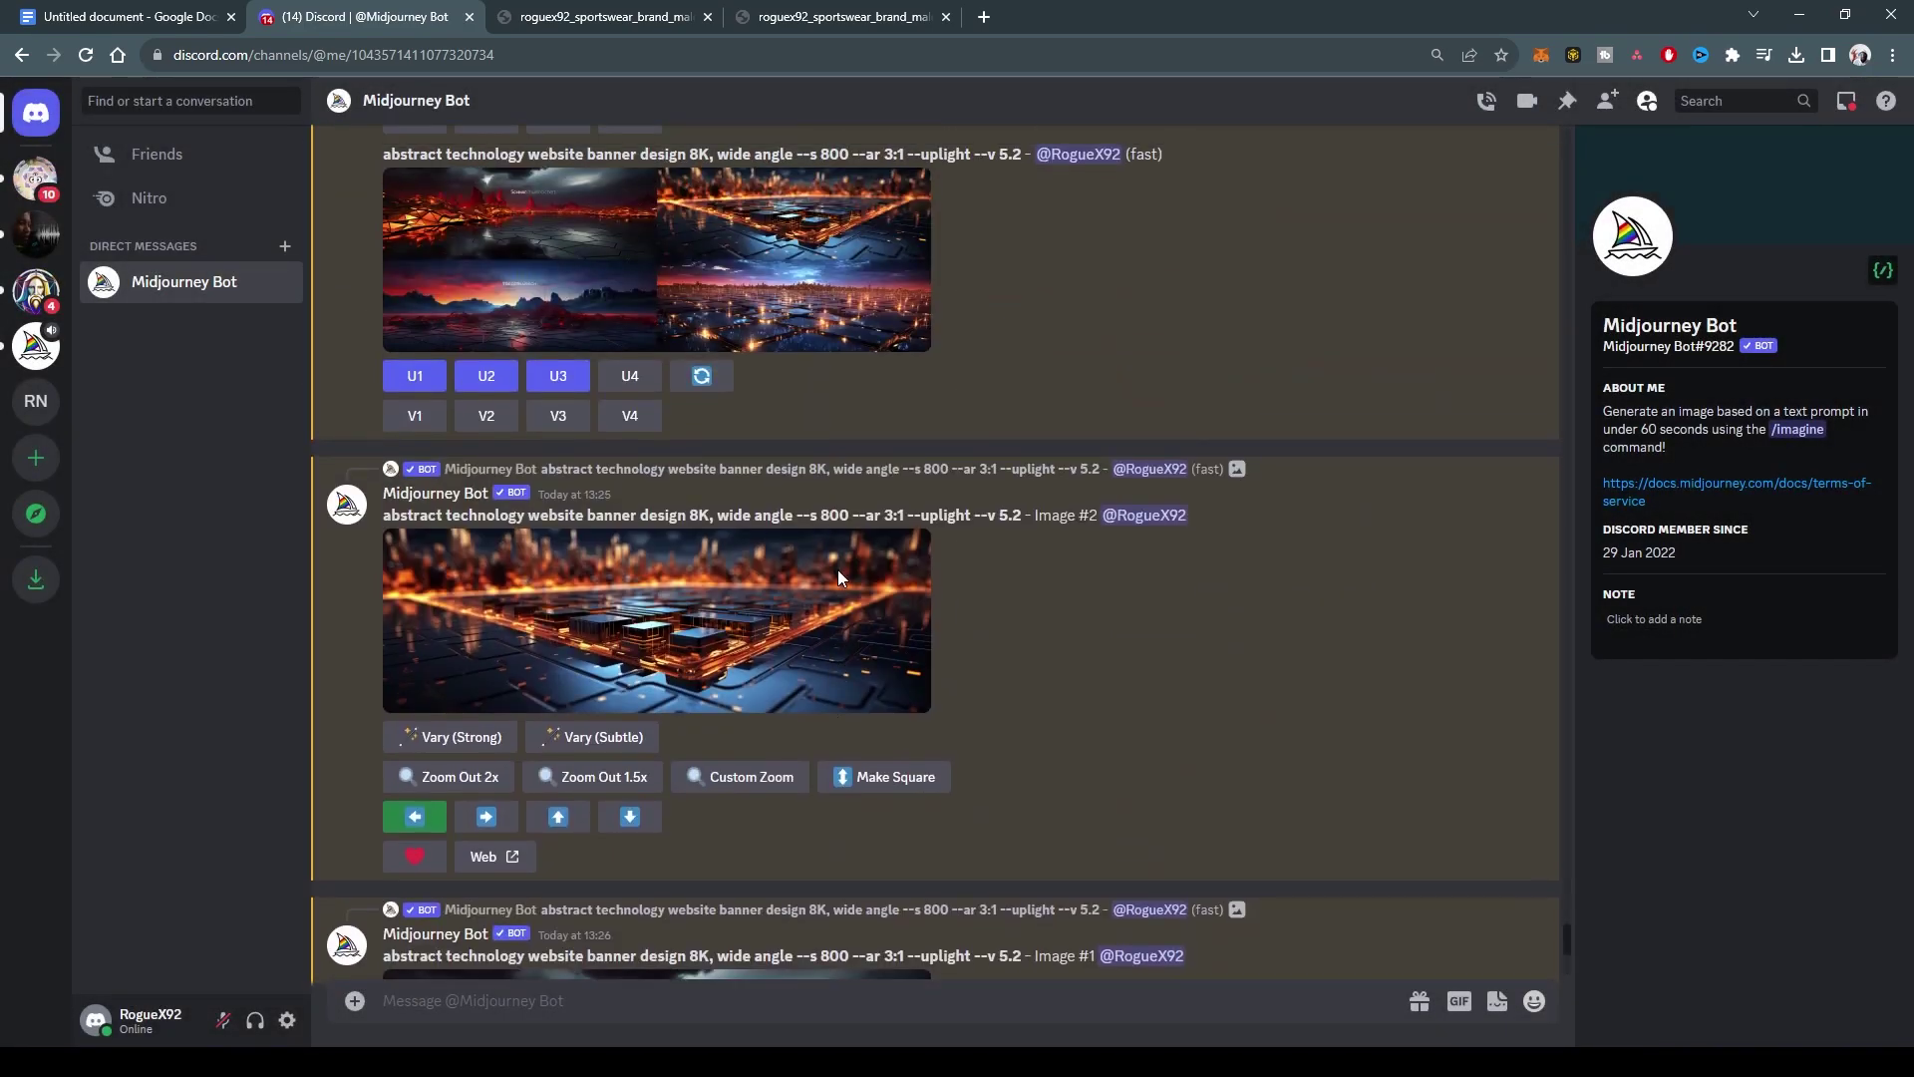
{"action": "left_click", "coordinate": [734, 594]}
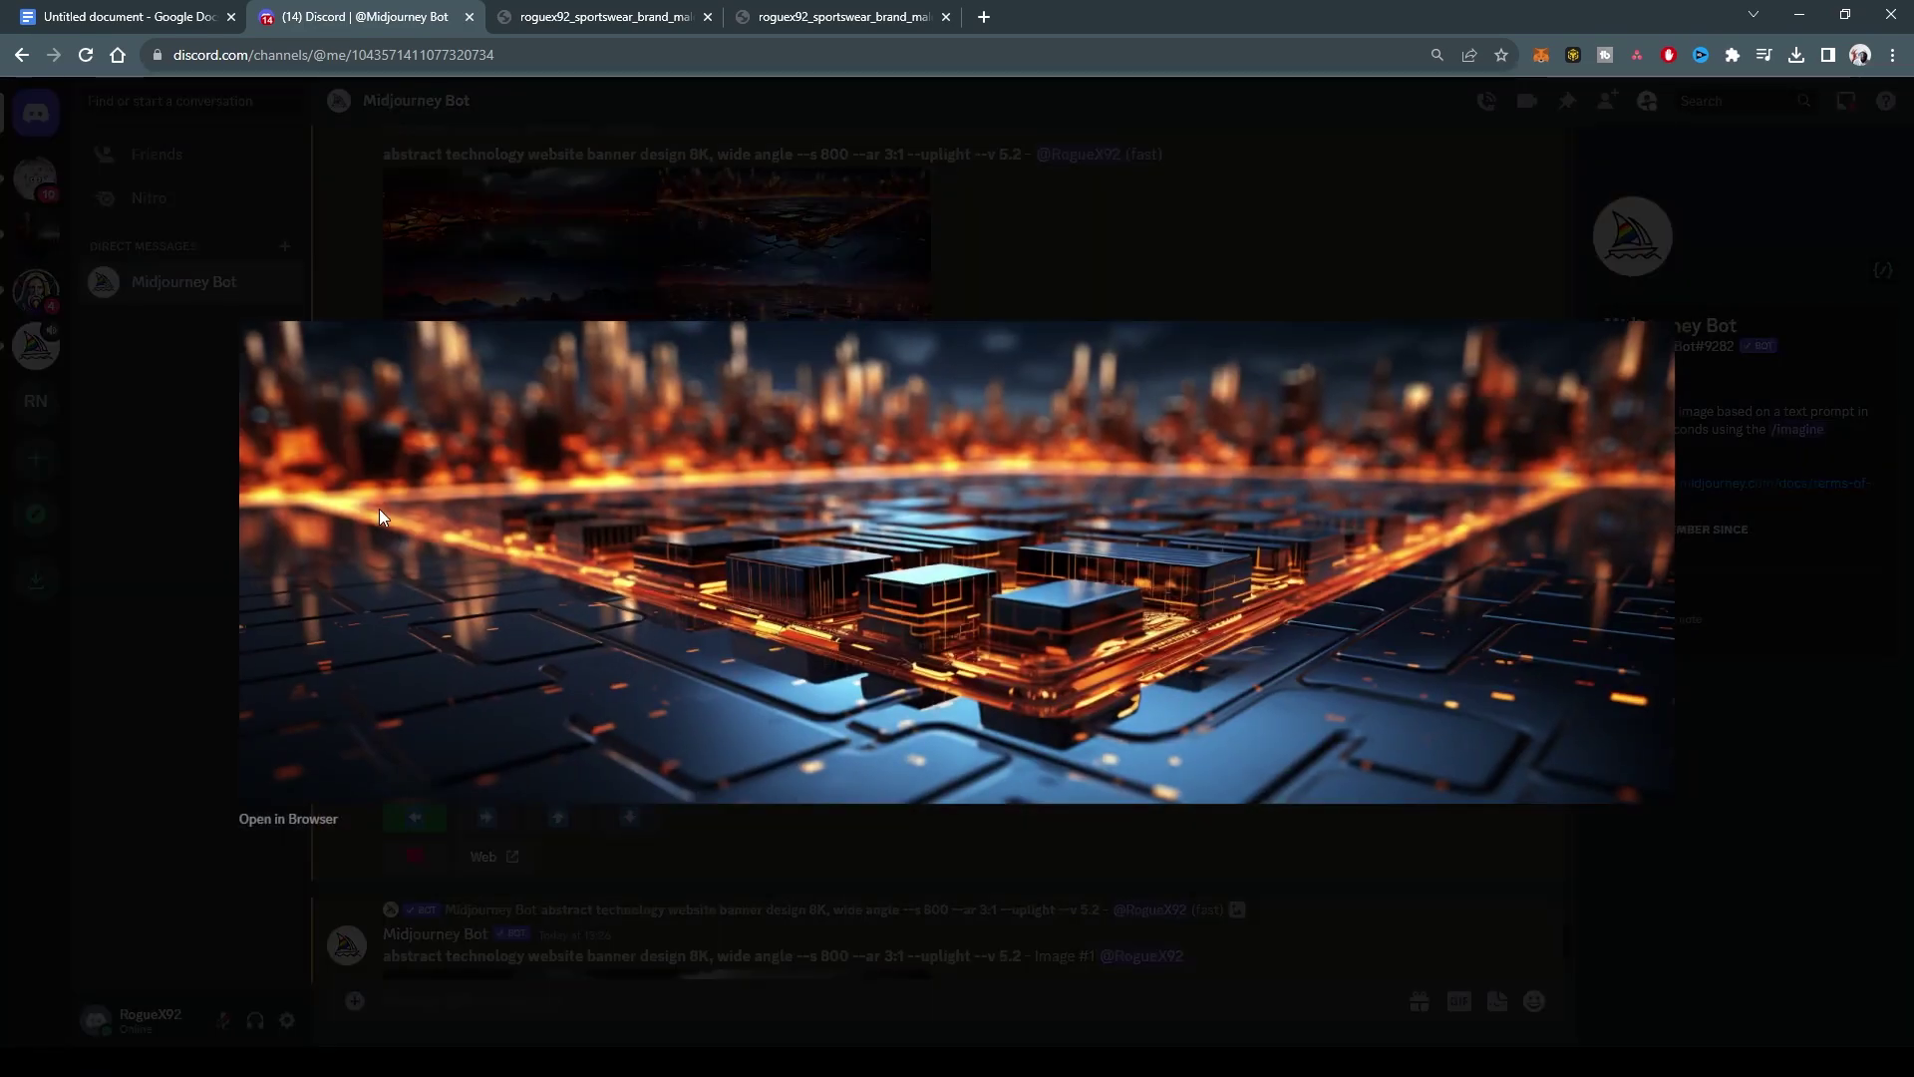
Step: Check the Pan Left technology banner grid at enlarged size and upscale its image 1
{"action": "left_click", "coordinate": [621, 866]}
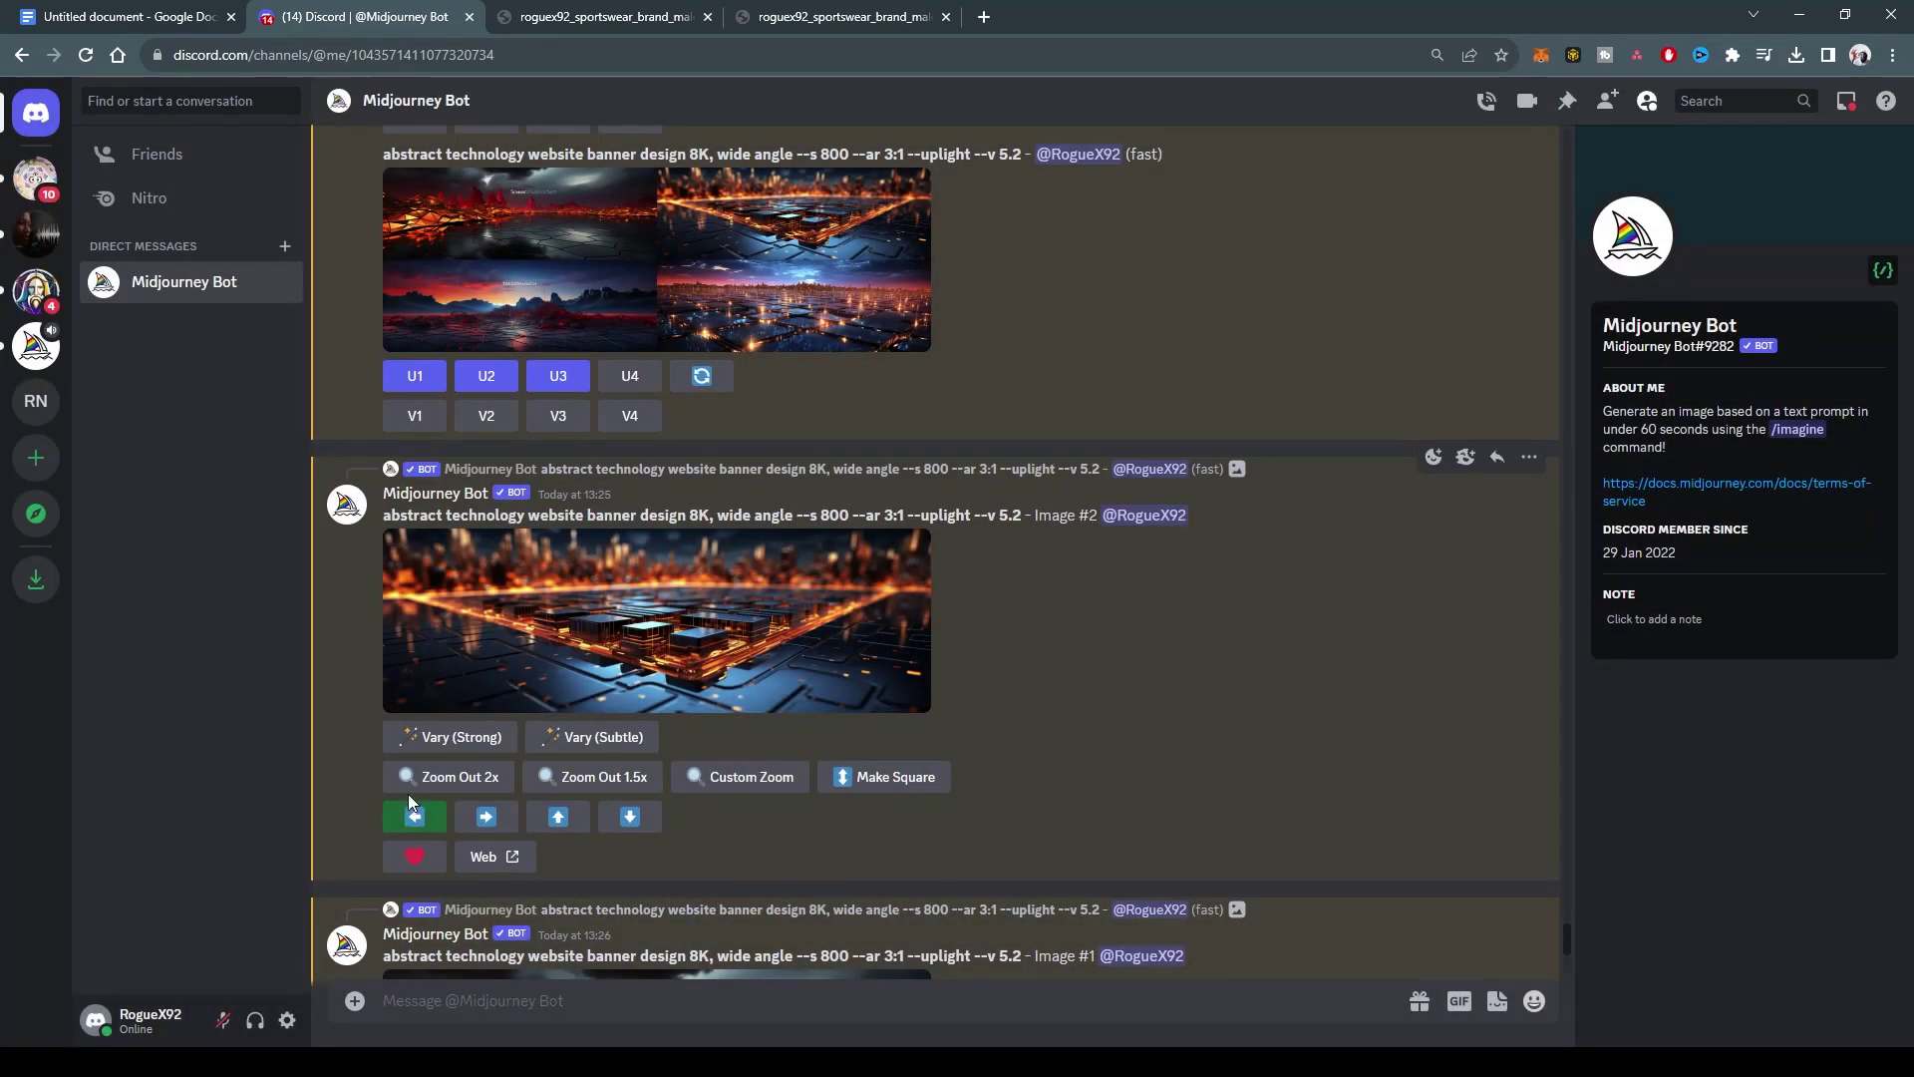
{"action": "scroll", "coordinate": [660, 728], "scroll_direction": "down", "scroll_amount": 10}
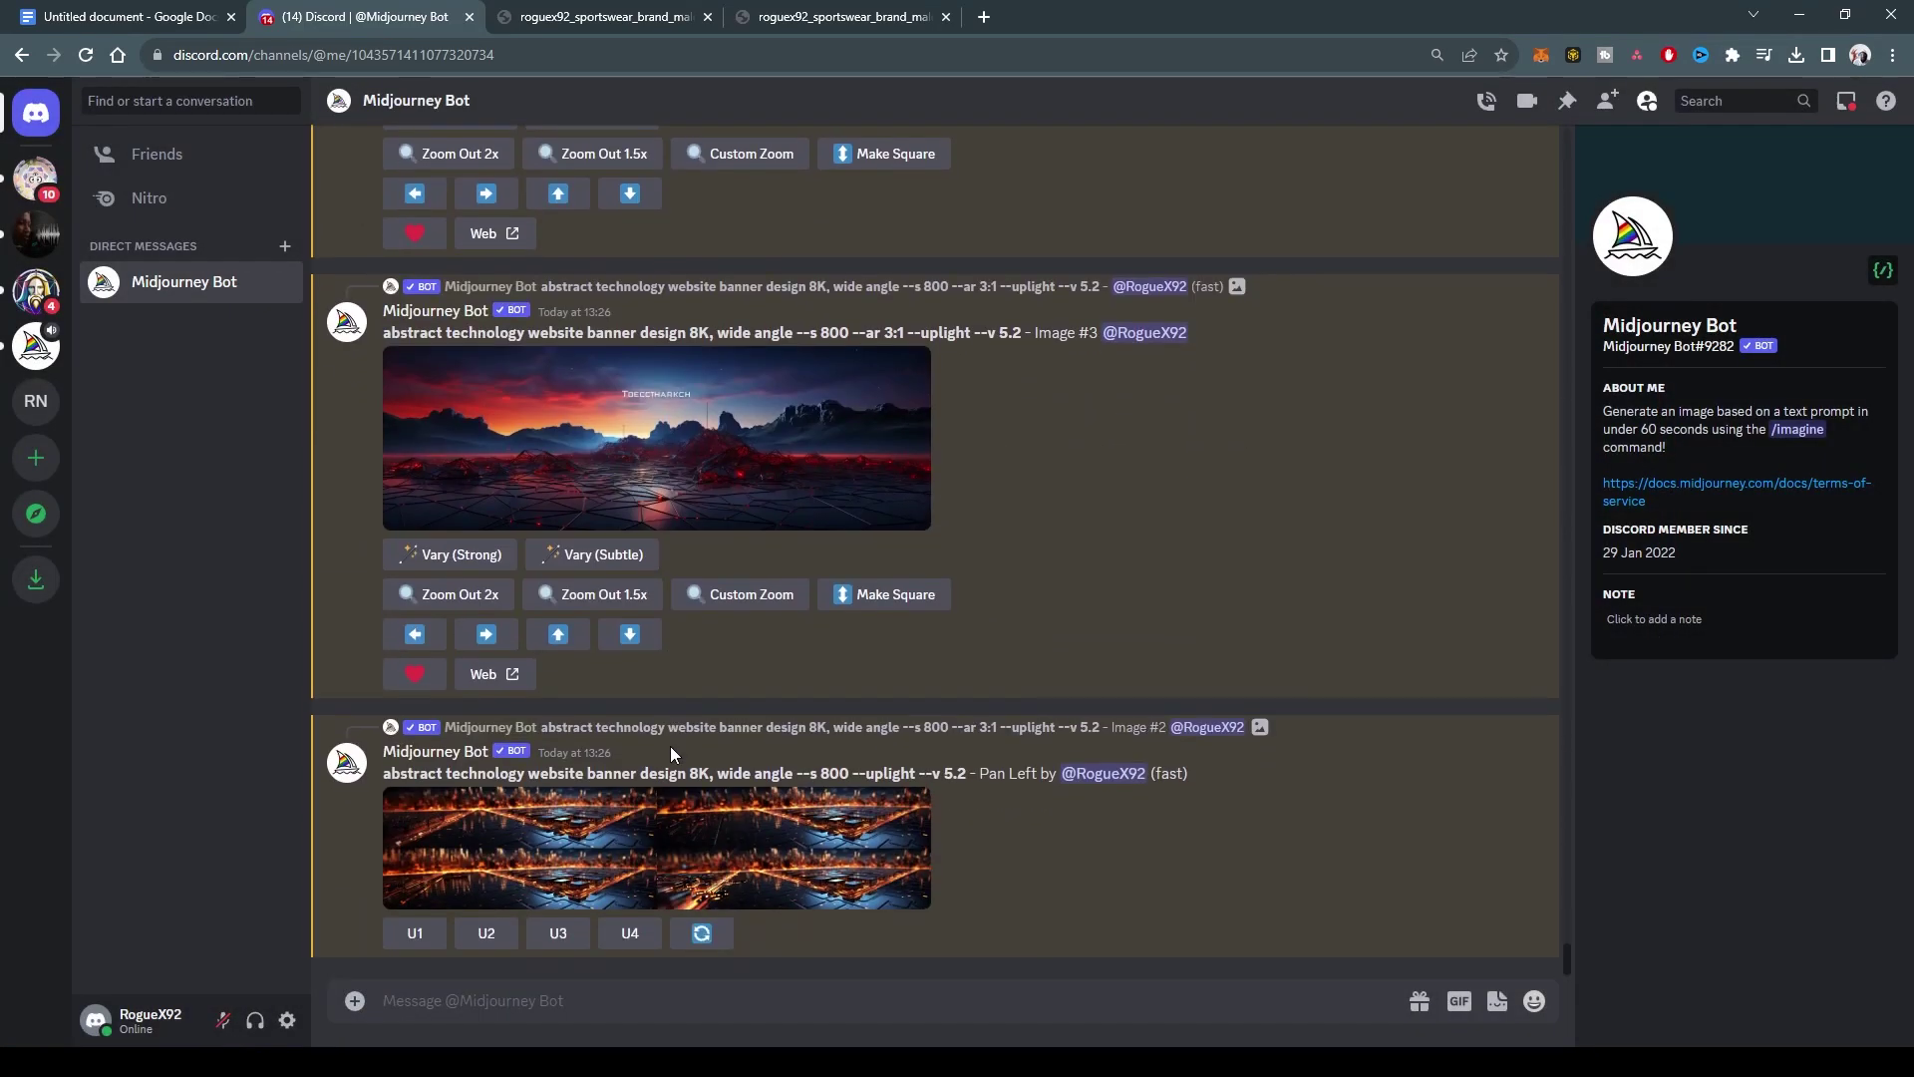
{"action": "left_click", "coordinate": [591, 819]}
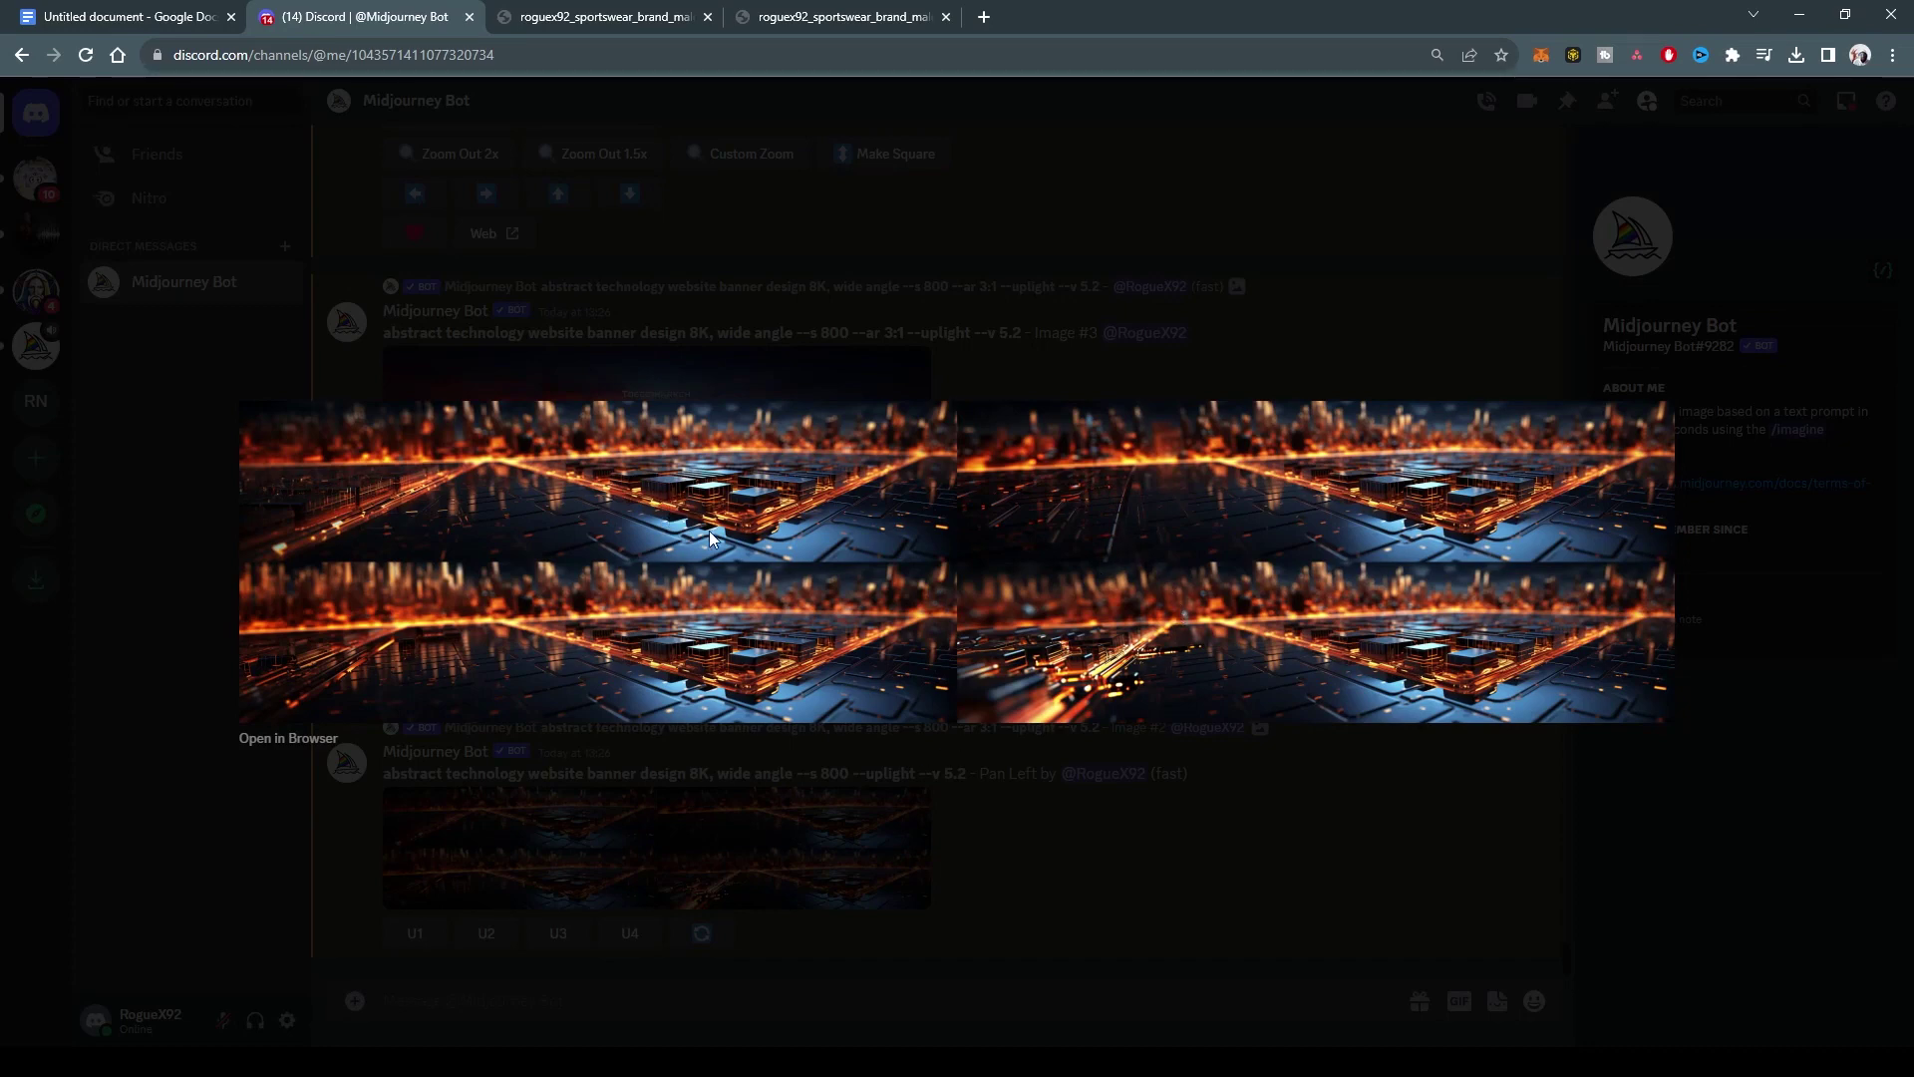
{"action": "left_click", "coordinate": [1121, 882]}
{"action": "left_click", "coordinate": [409, 934]}
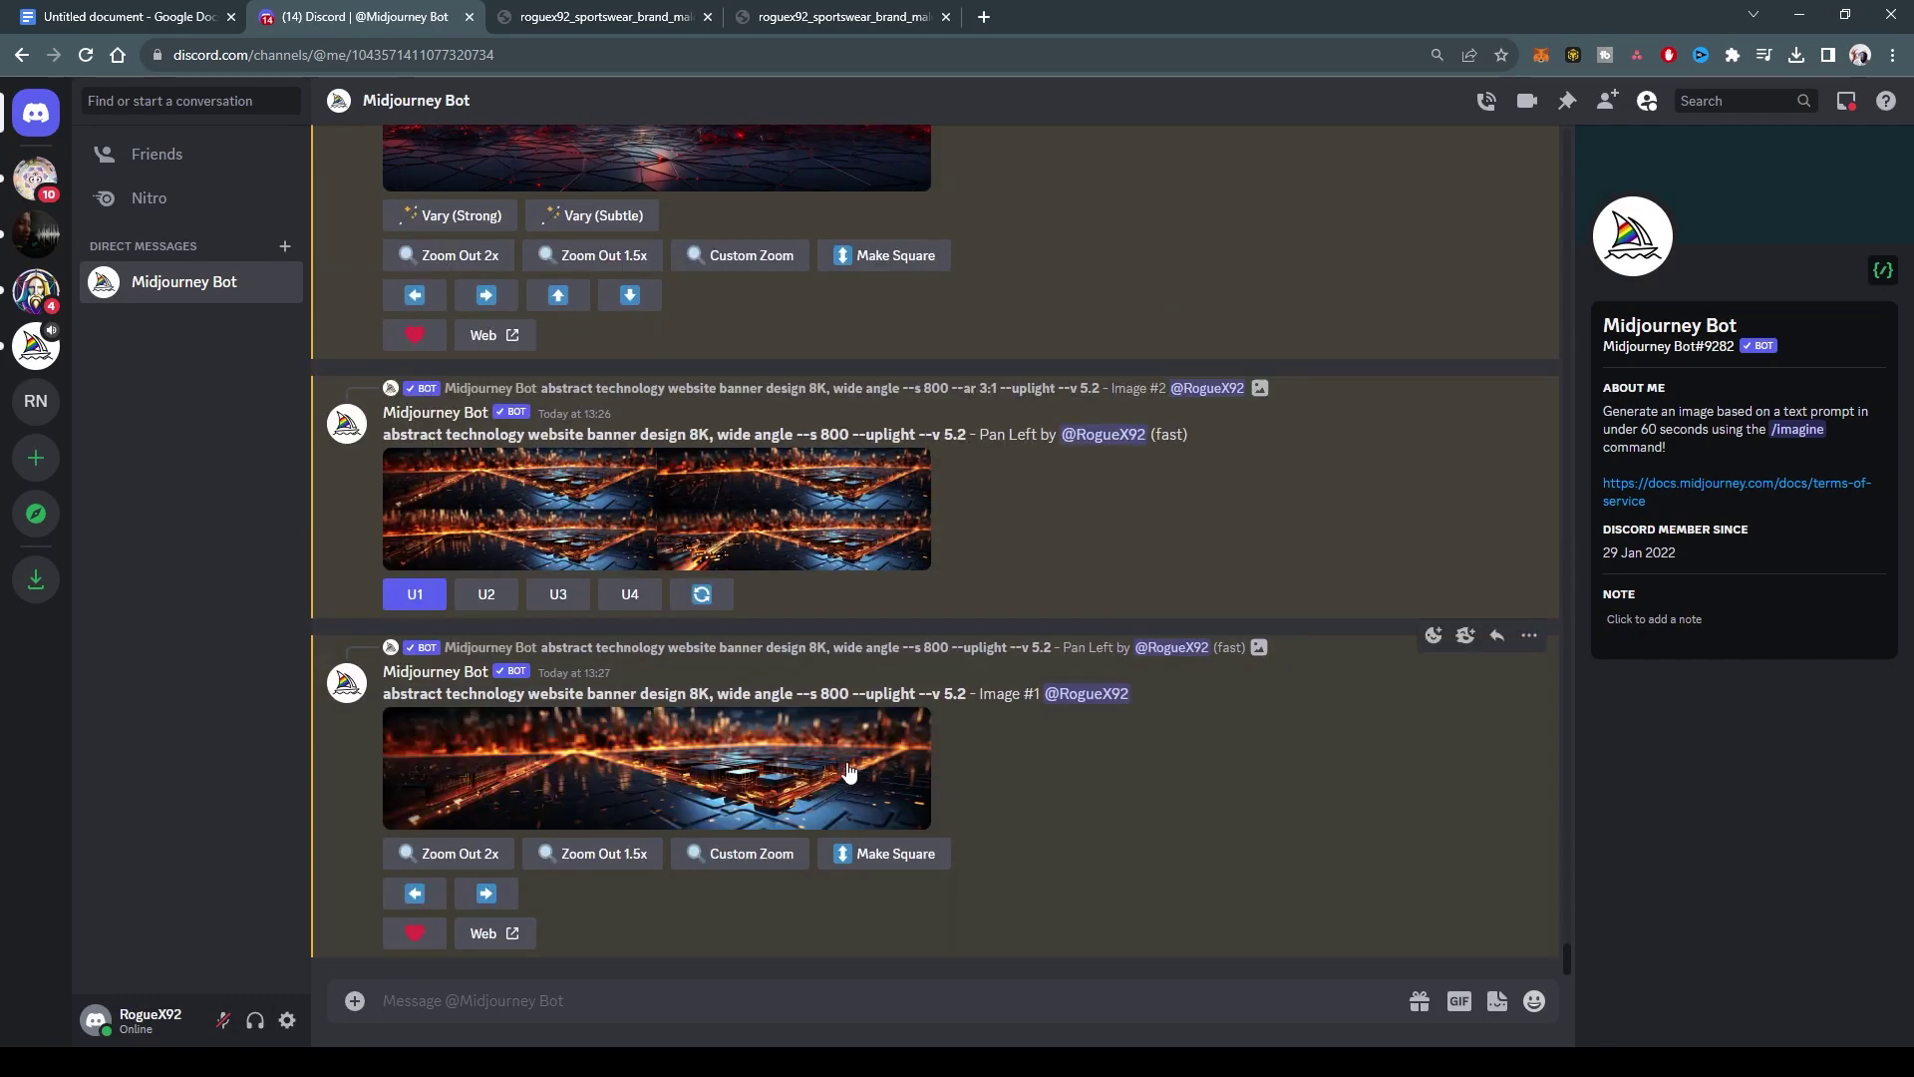
Step: Open the upscaled Pan Left technology banner in the browser and inspect it at full size
{"action": "left_click", "coordinate": [699, 750]}
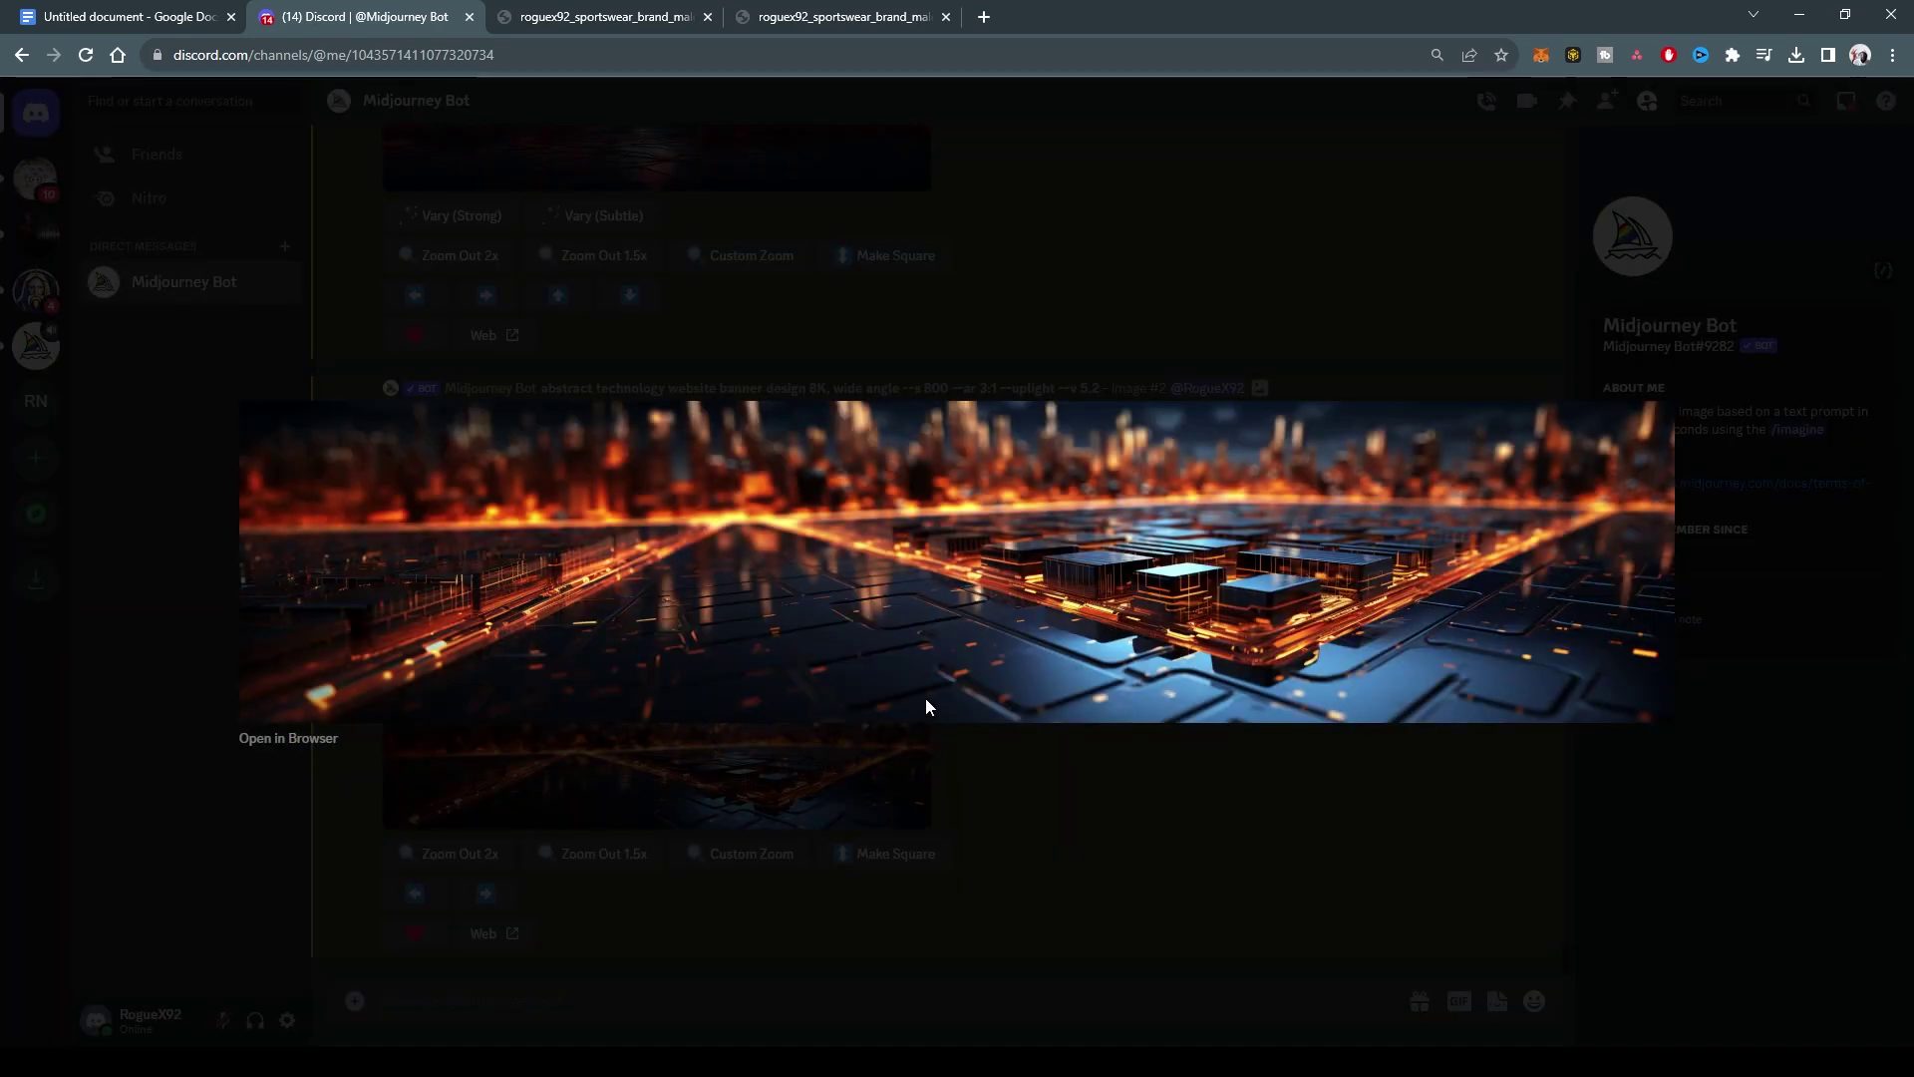
{"action": "left_click", "coordinate": [302, 738]}
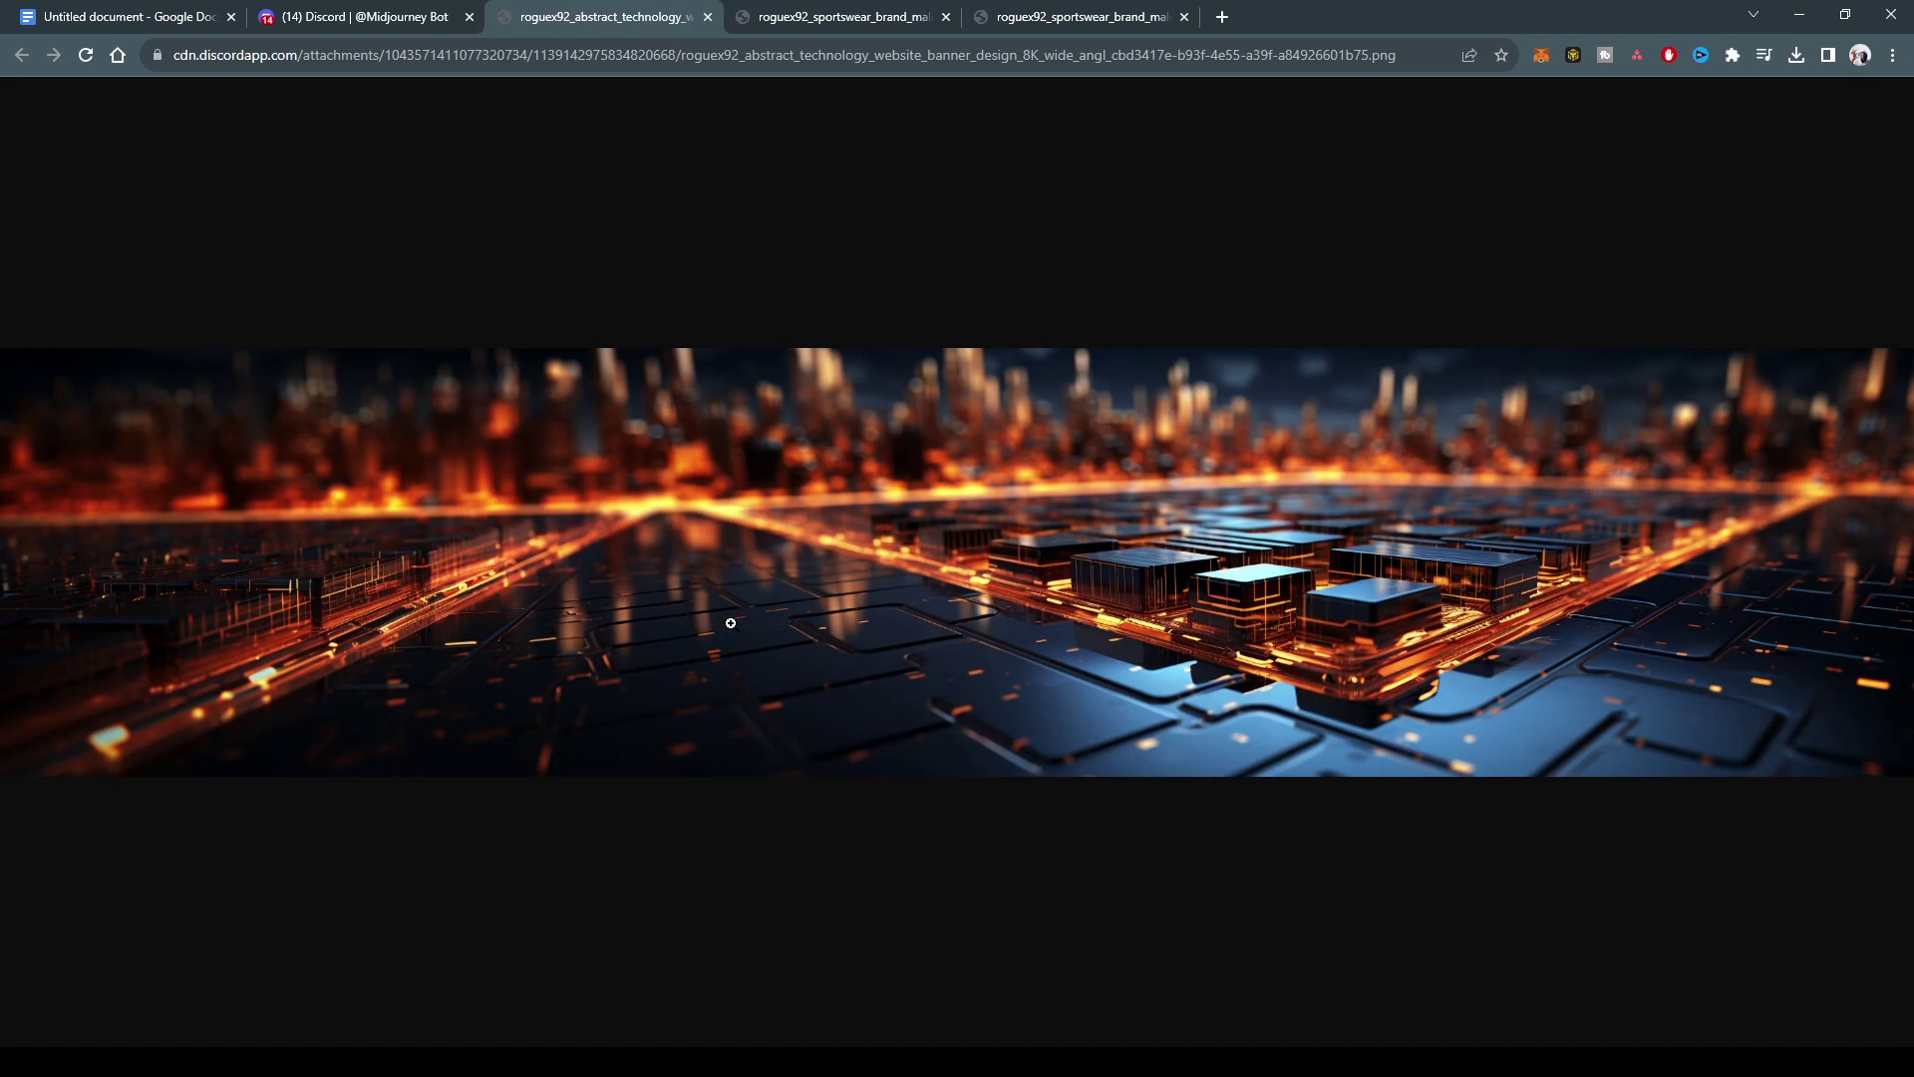
{"action": "left_click", "coordinate": [725, 622]}
{"action": "left_click_drag", "start_coordinate": [904, 1038], "coordinate": [1404, 1026]}
{"action": "left_click", "coordinate": [654, 422]}
Step: Close the enlarged banner preview in Discord and switch to the Google Docs document containing the website banner design prompt
{"action": "left_click", "coordinate": [349, 20]}
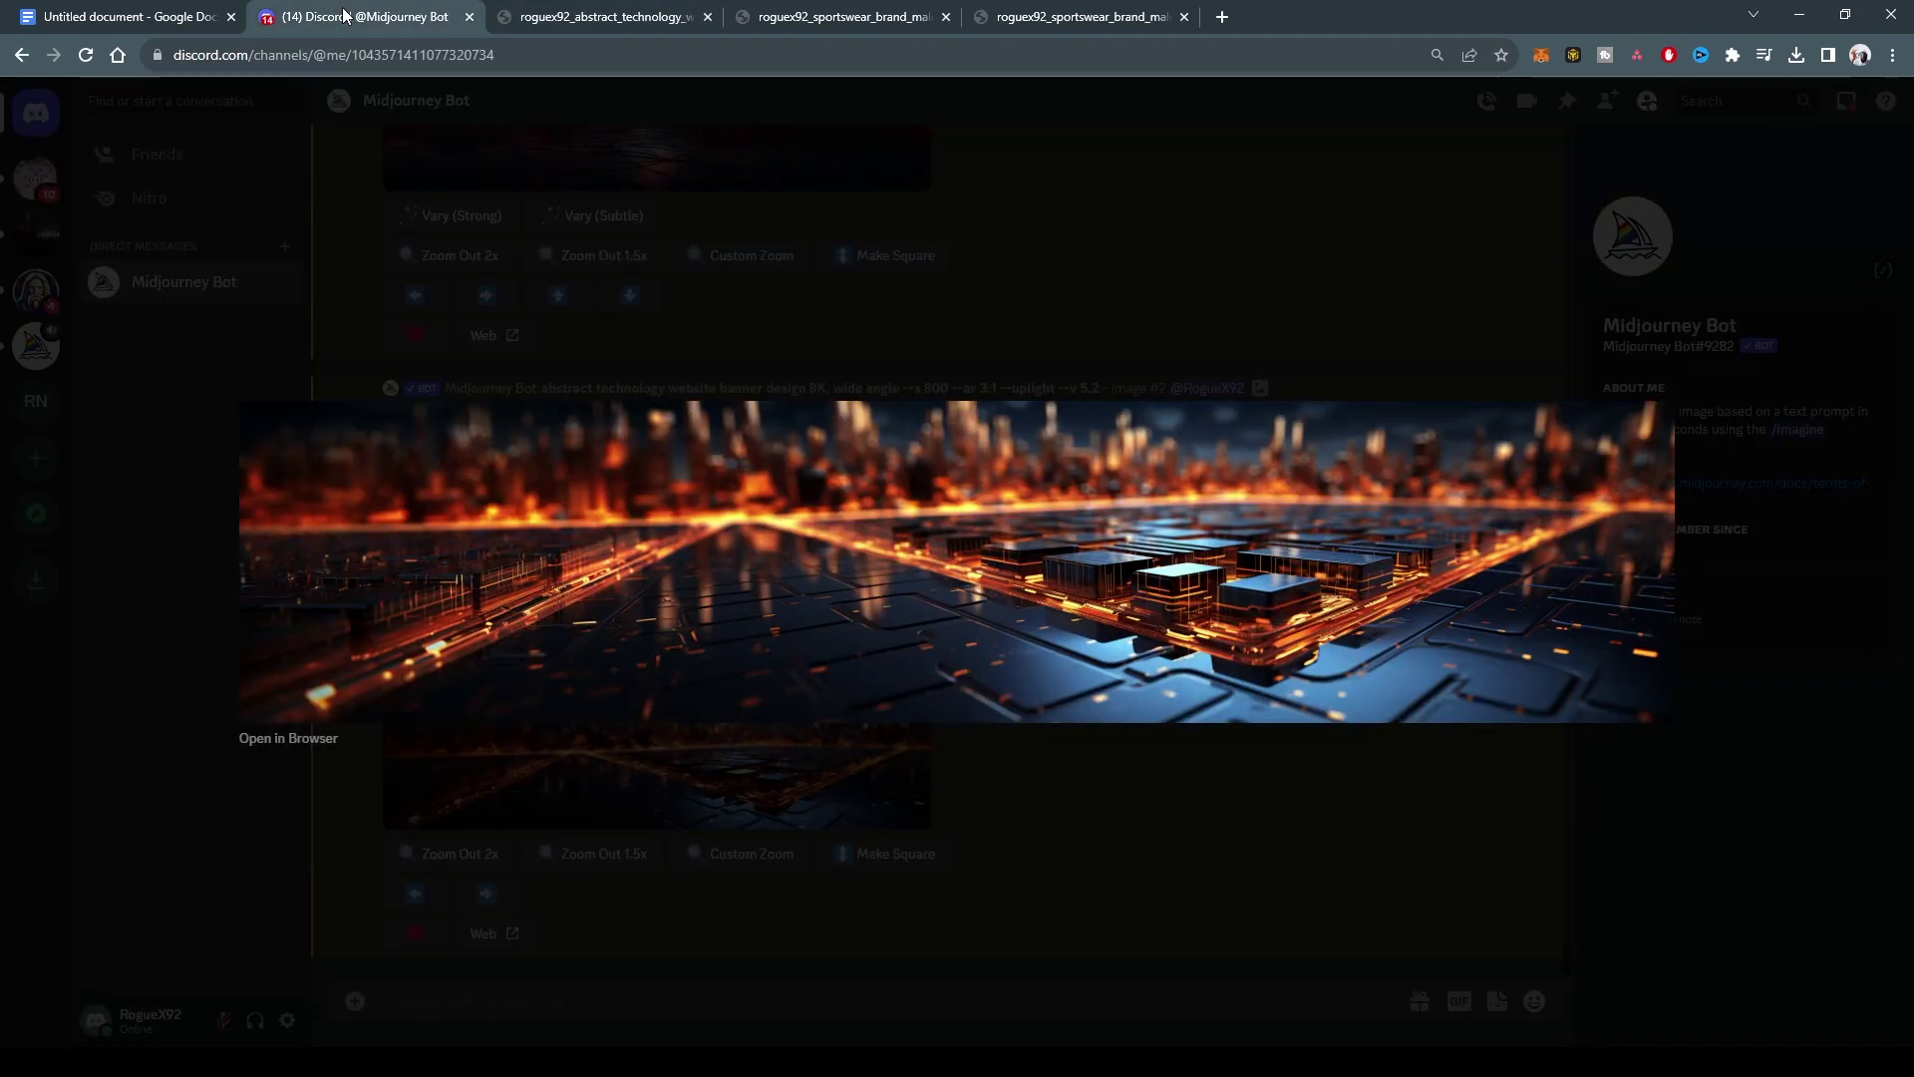
{"action": "left_click", "coordinate": [947, 330]}
{"action": "left_click", "coordinate": [130, 17]}
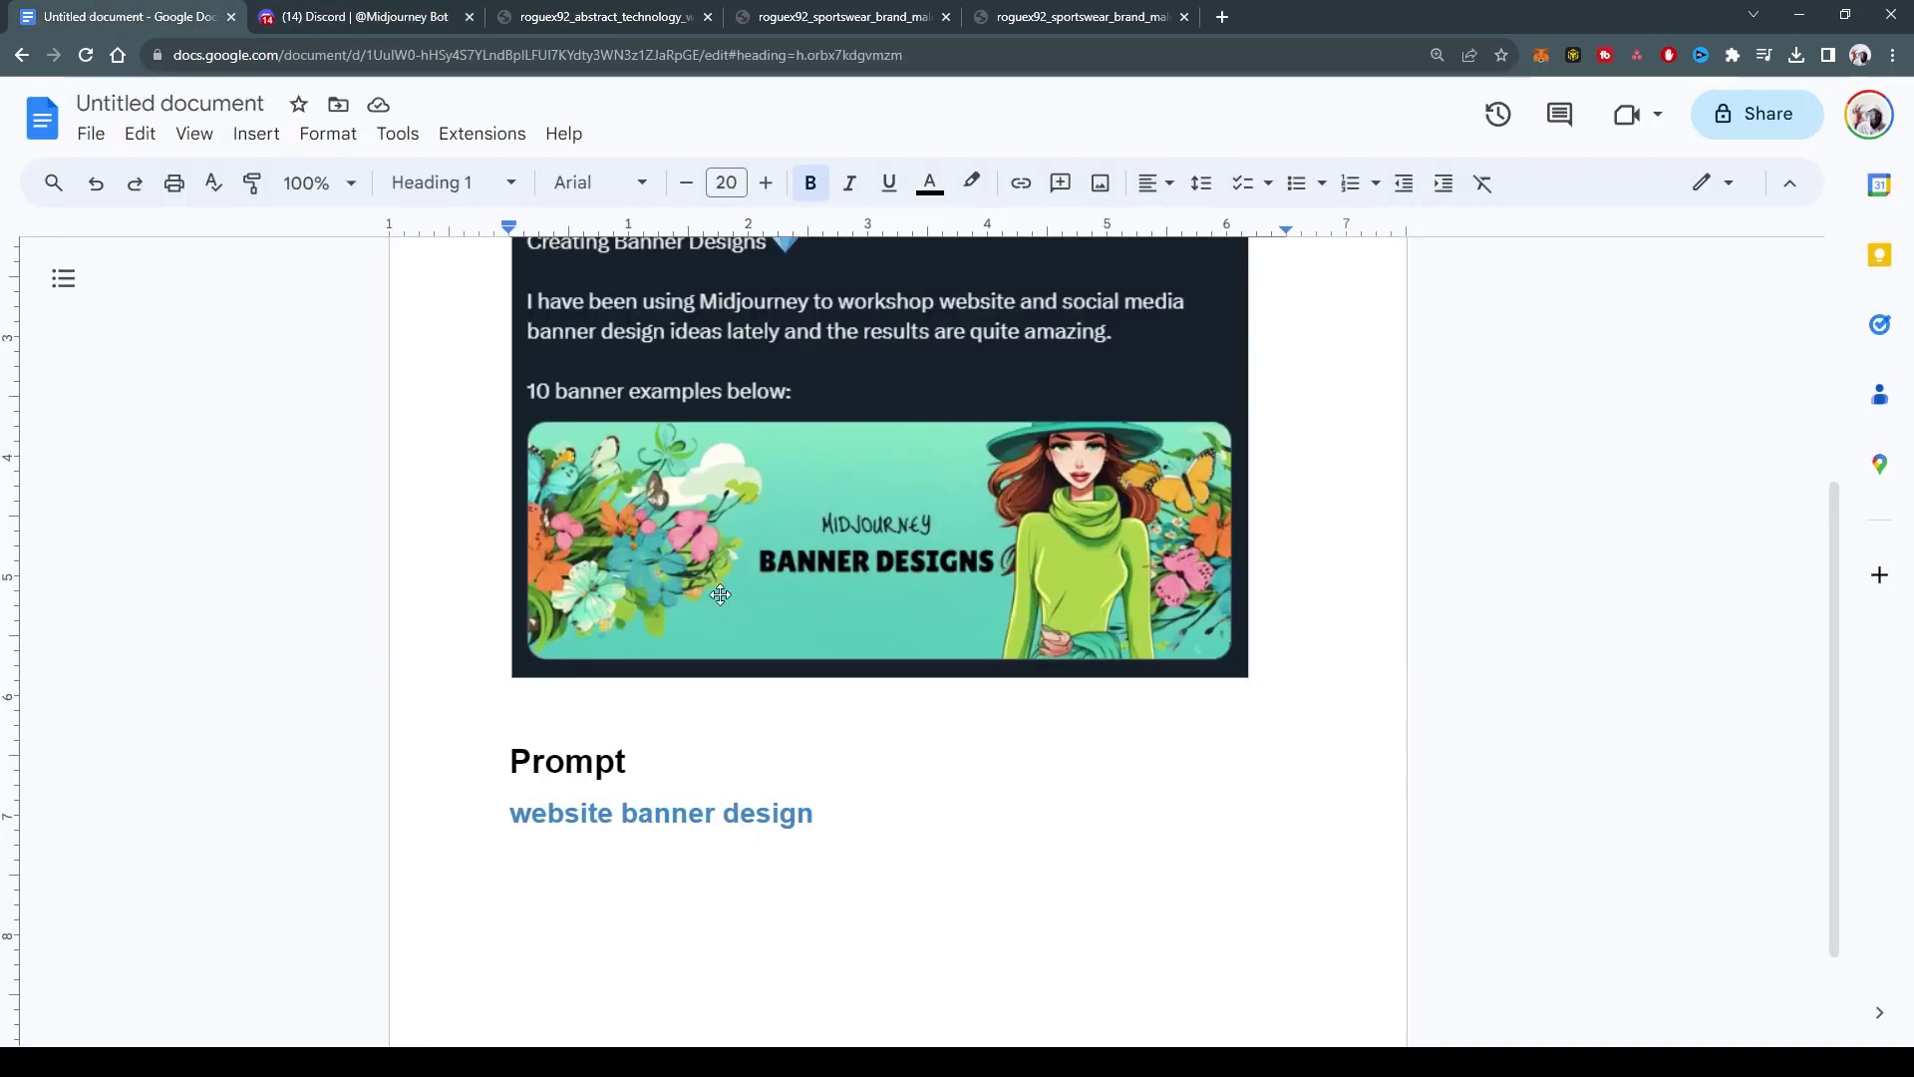